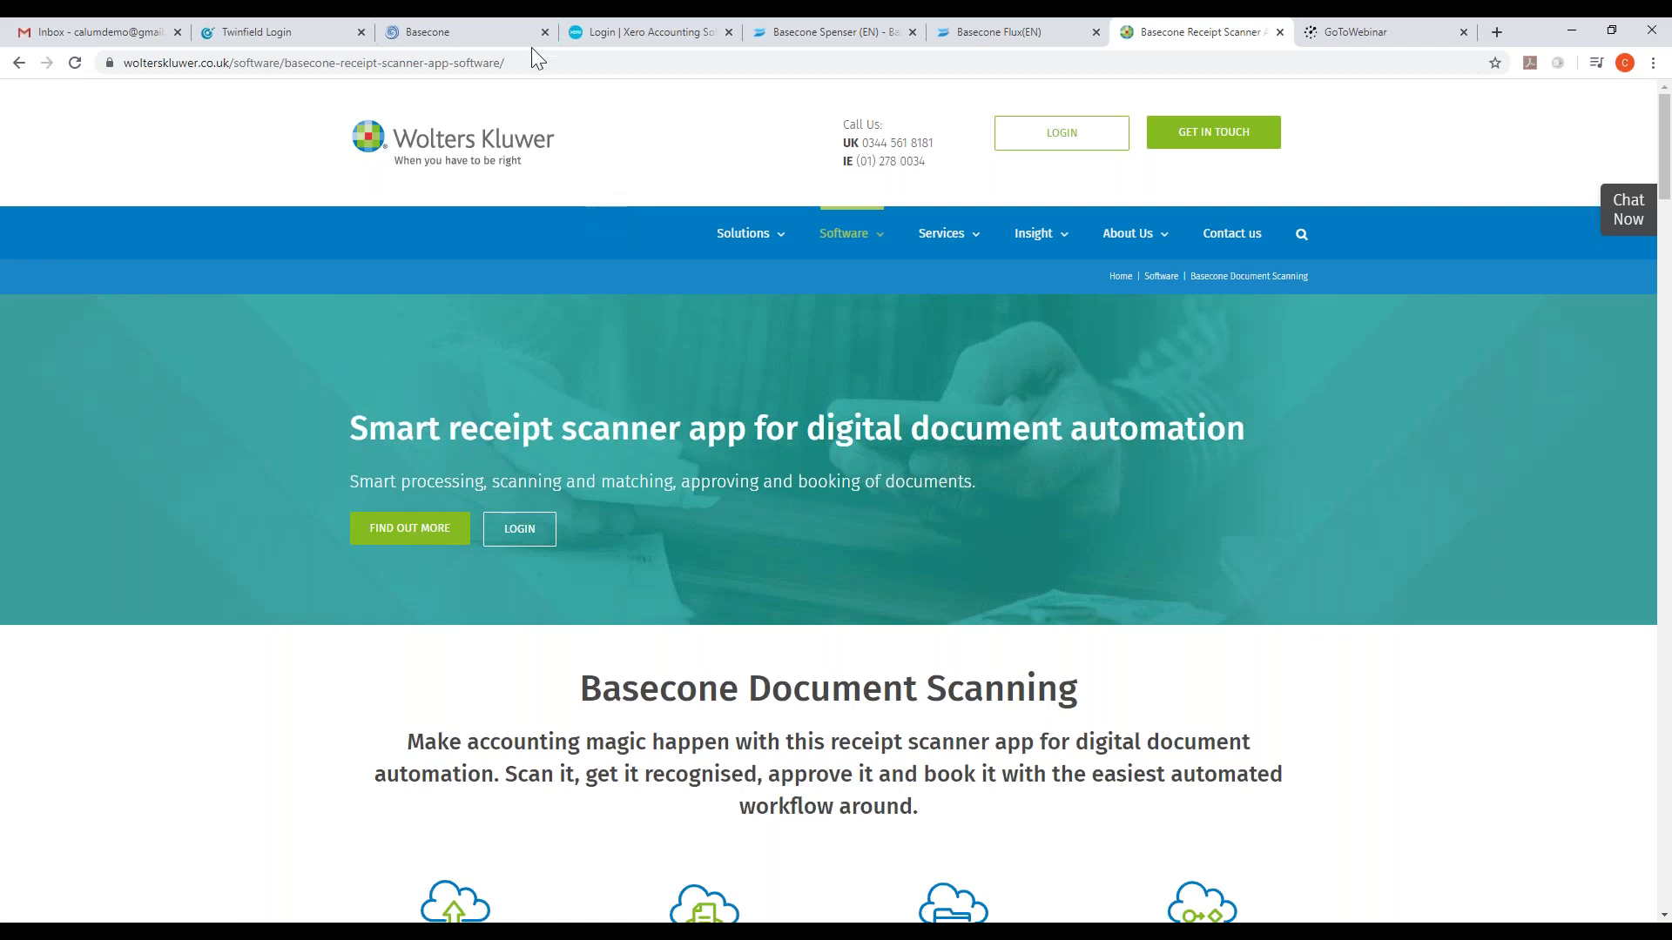
- Log in to Basecone with the office code to reach the demo company's Home page
{"action": "left_click", "coordinate": [487, 30]}
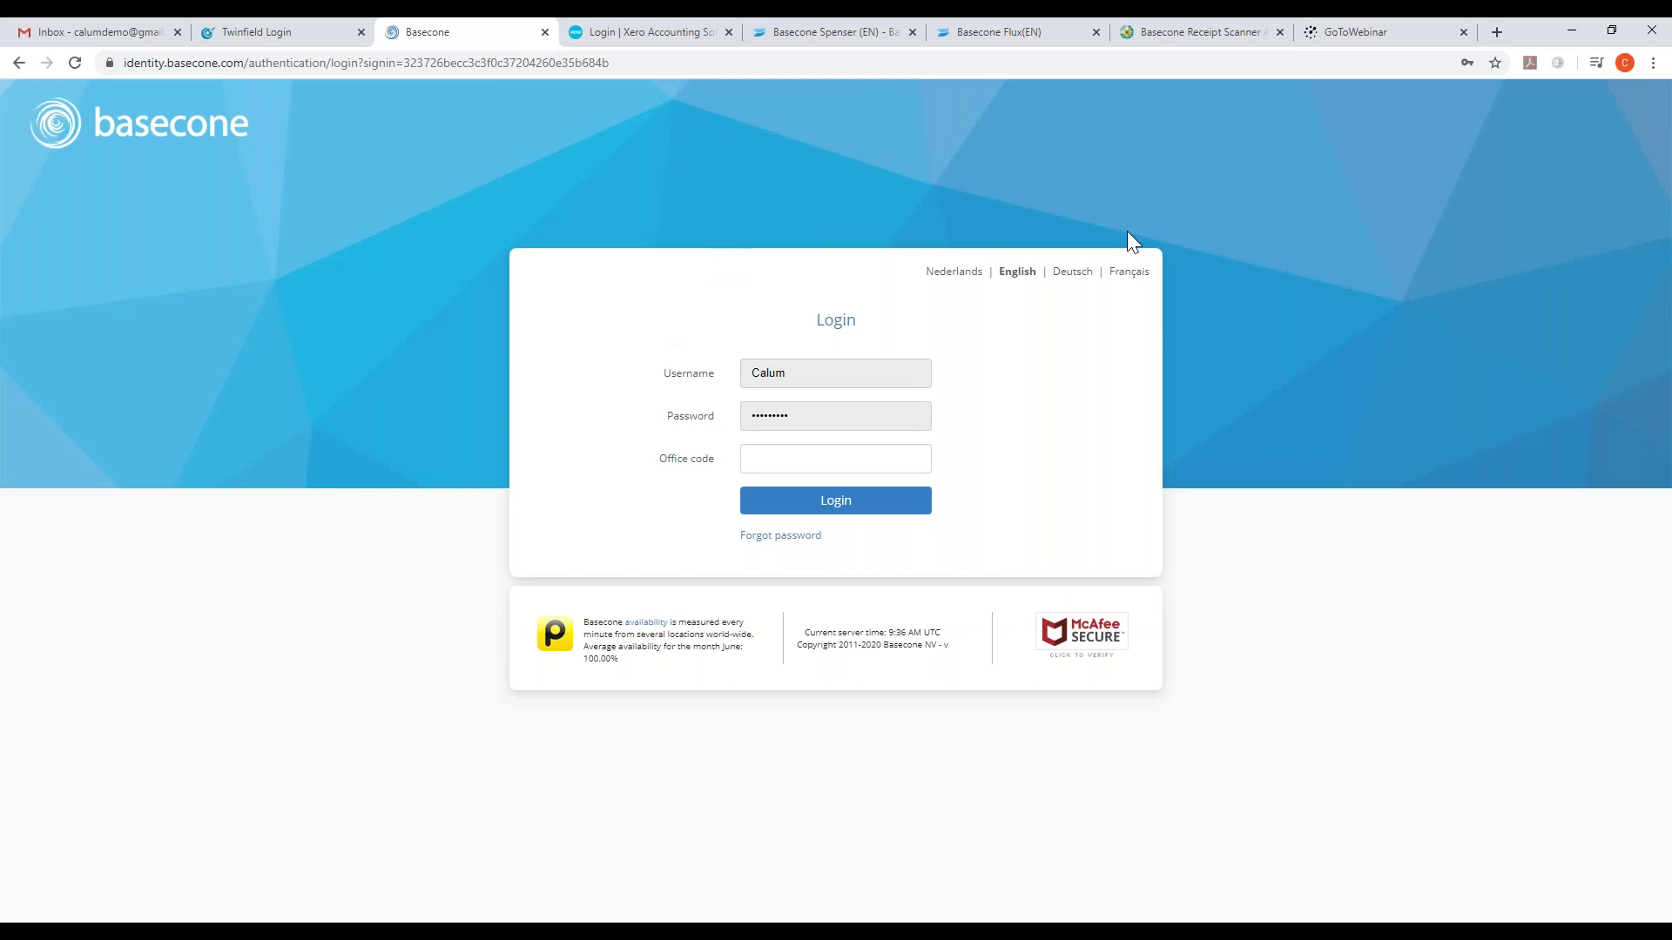
{"action": "left_click", "coordinate": [860, 453]}
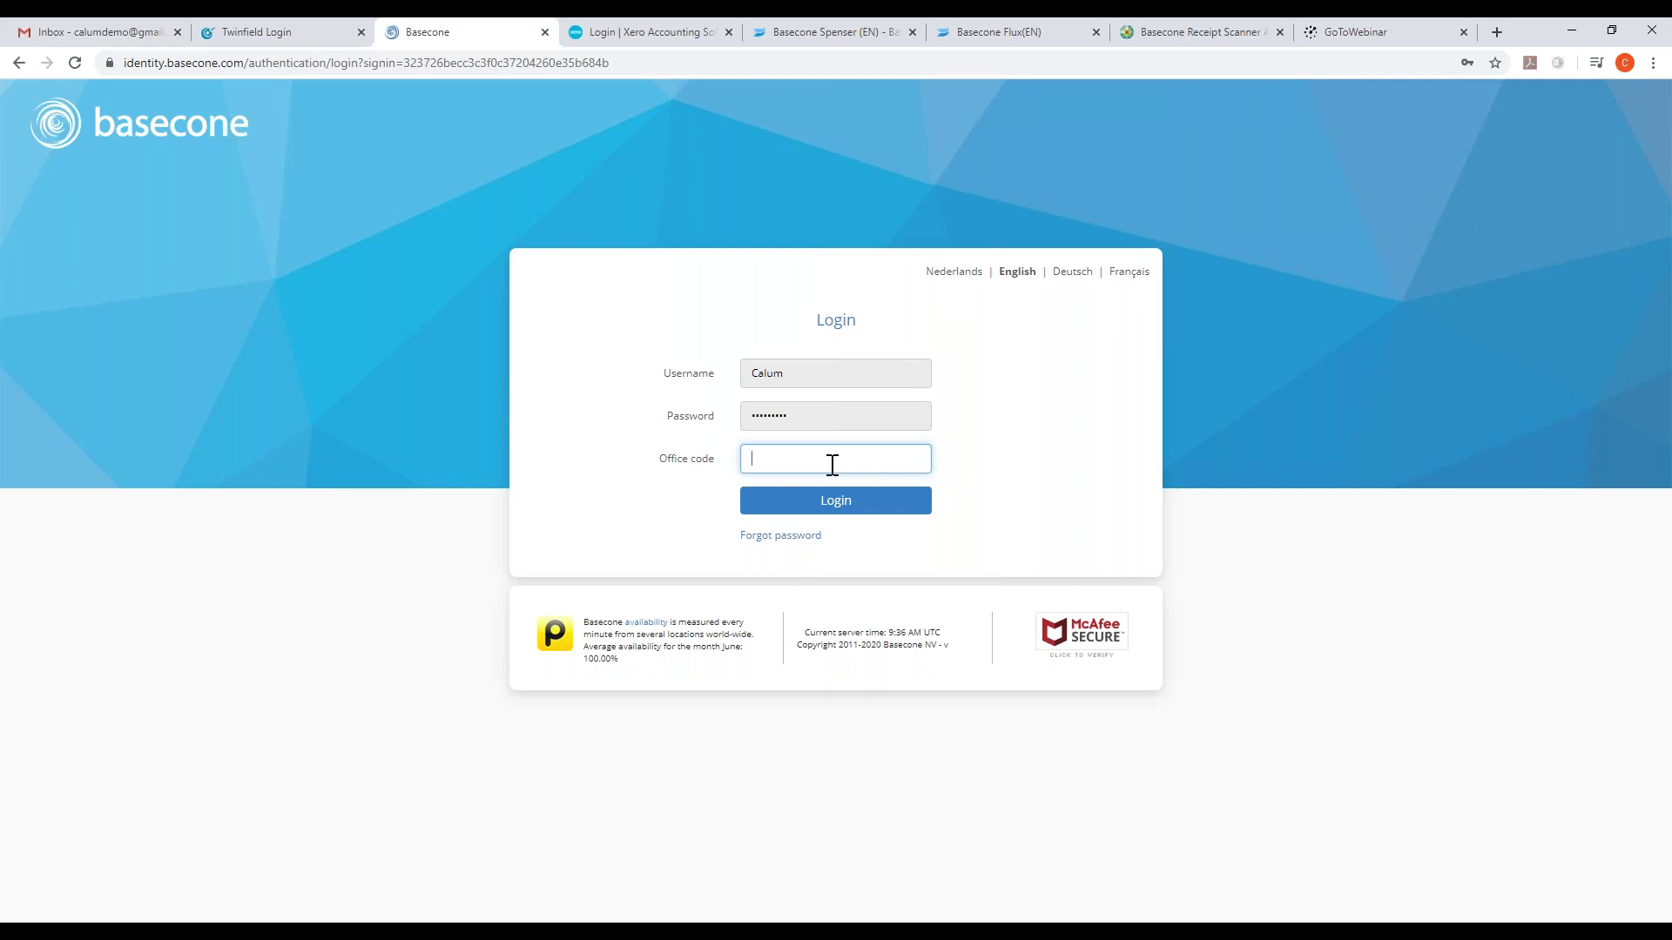
{"action": "type", "text": "emo"}
{"action": "key", "text": "Return"}
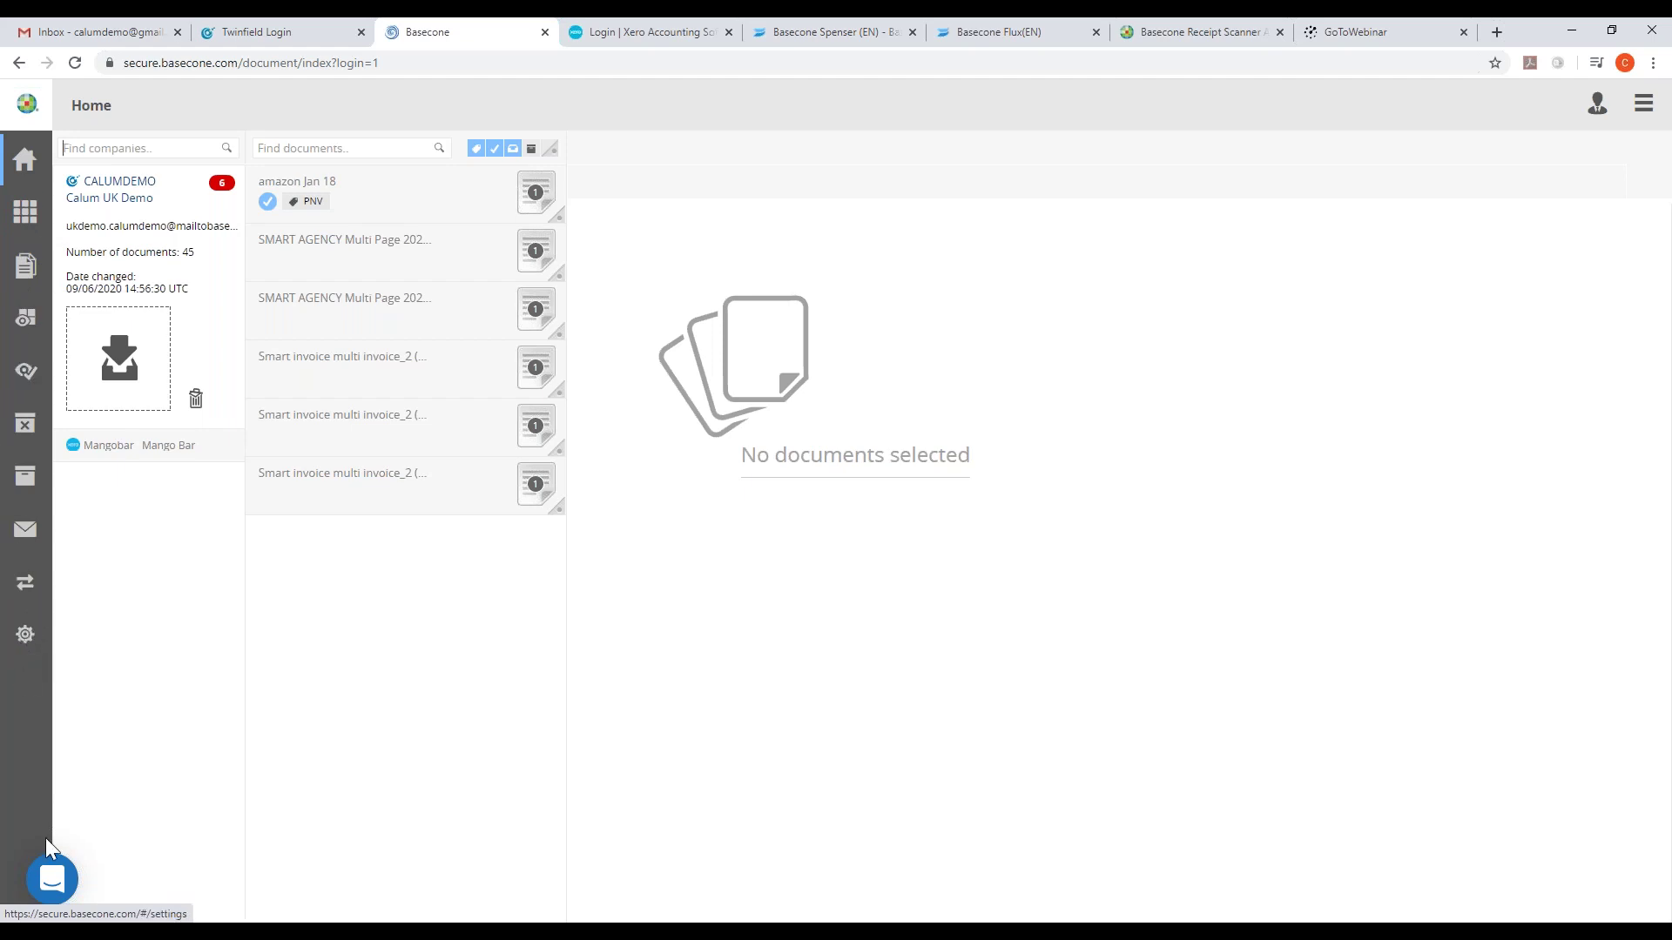
- Check the help messenger, then switch via Mangobar back to the UK demo administration
{"action": "left_click", "coordinate": [54, 881]}
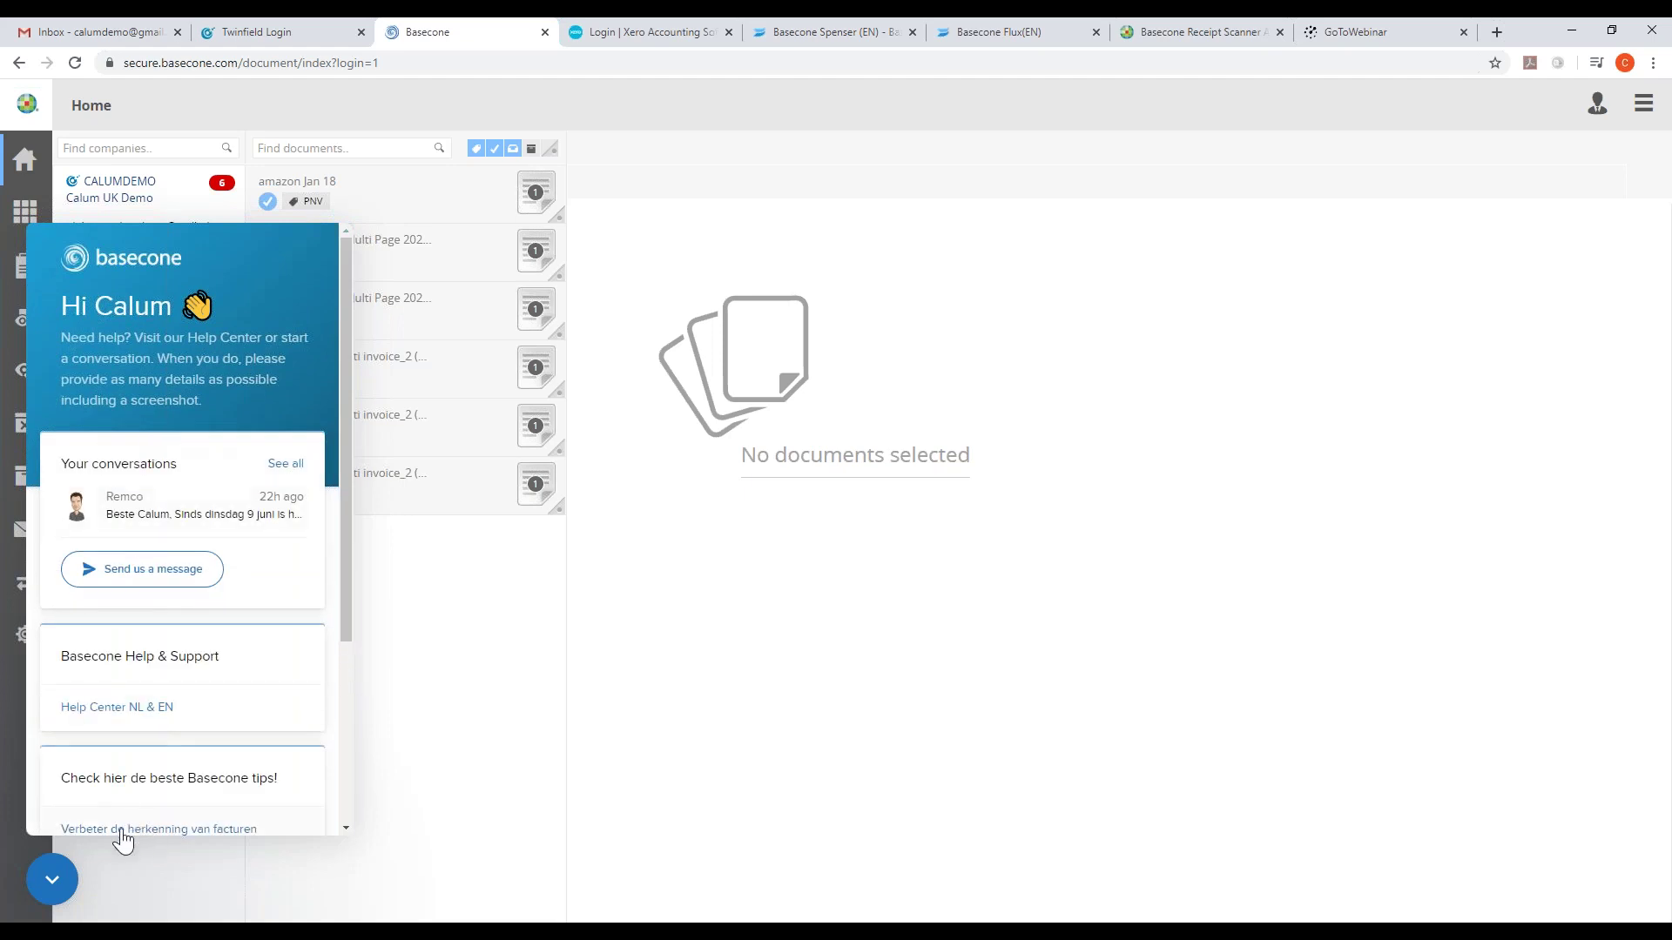
{"action": "left_click", "coordinate": [54, 881]}
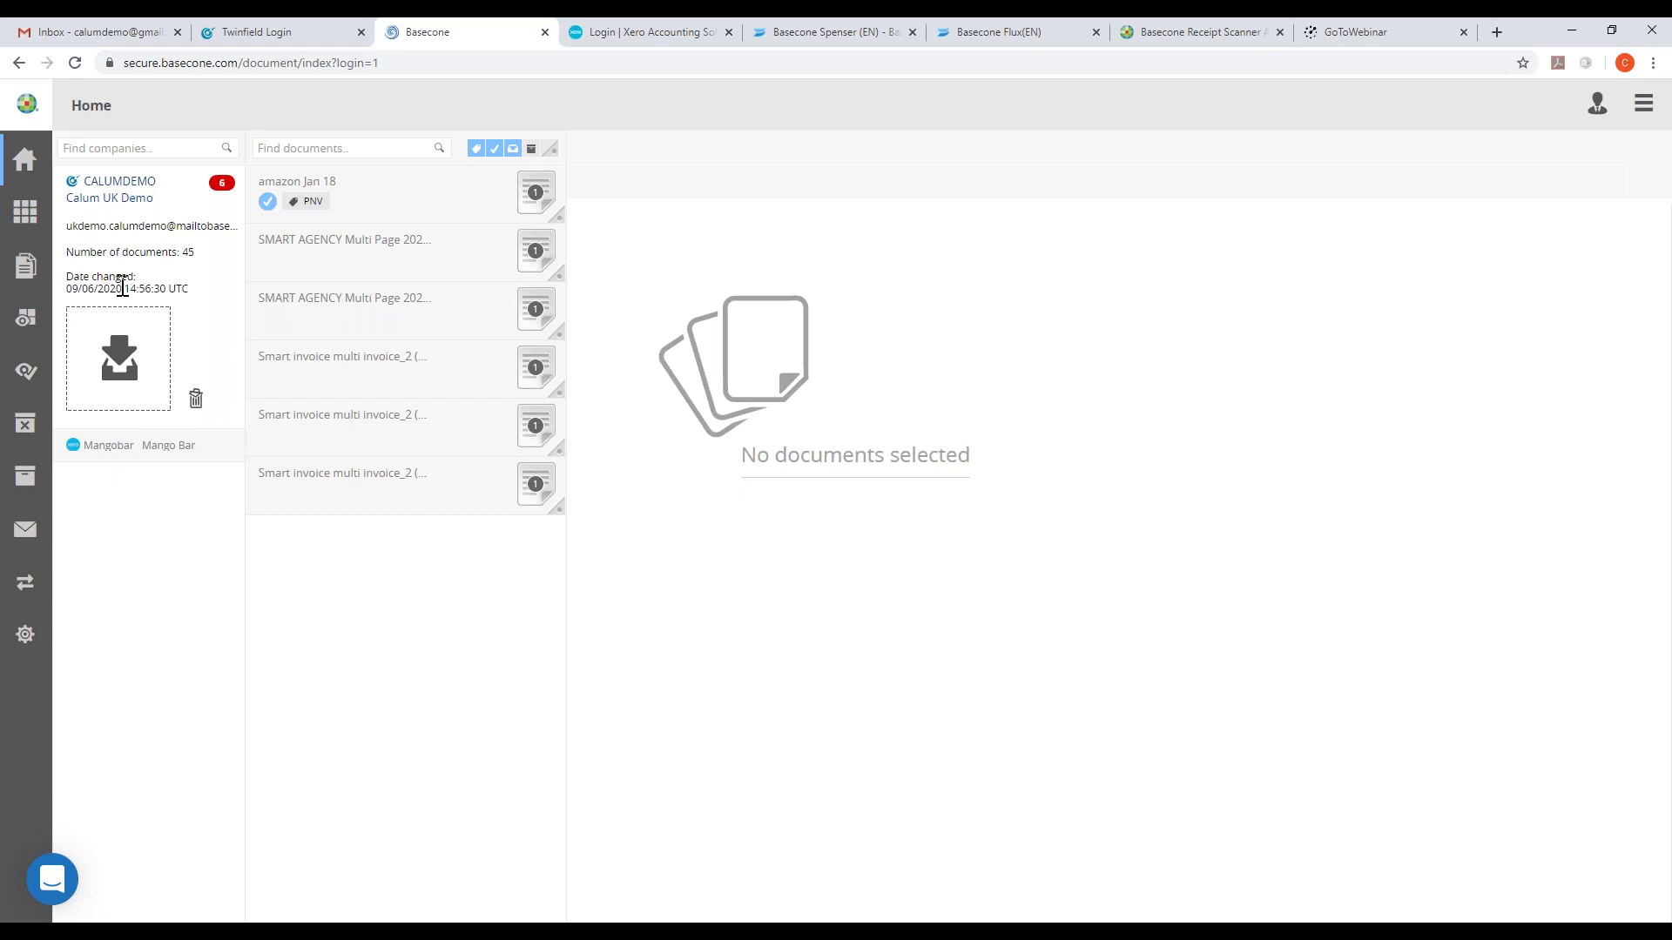
{"action": "left_click", "coordinate": [108, 445]}
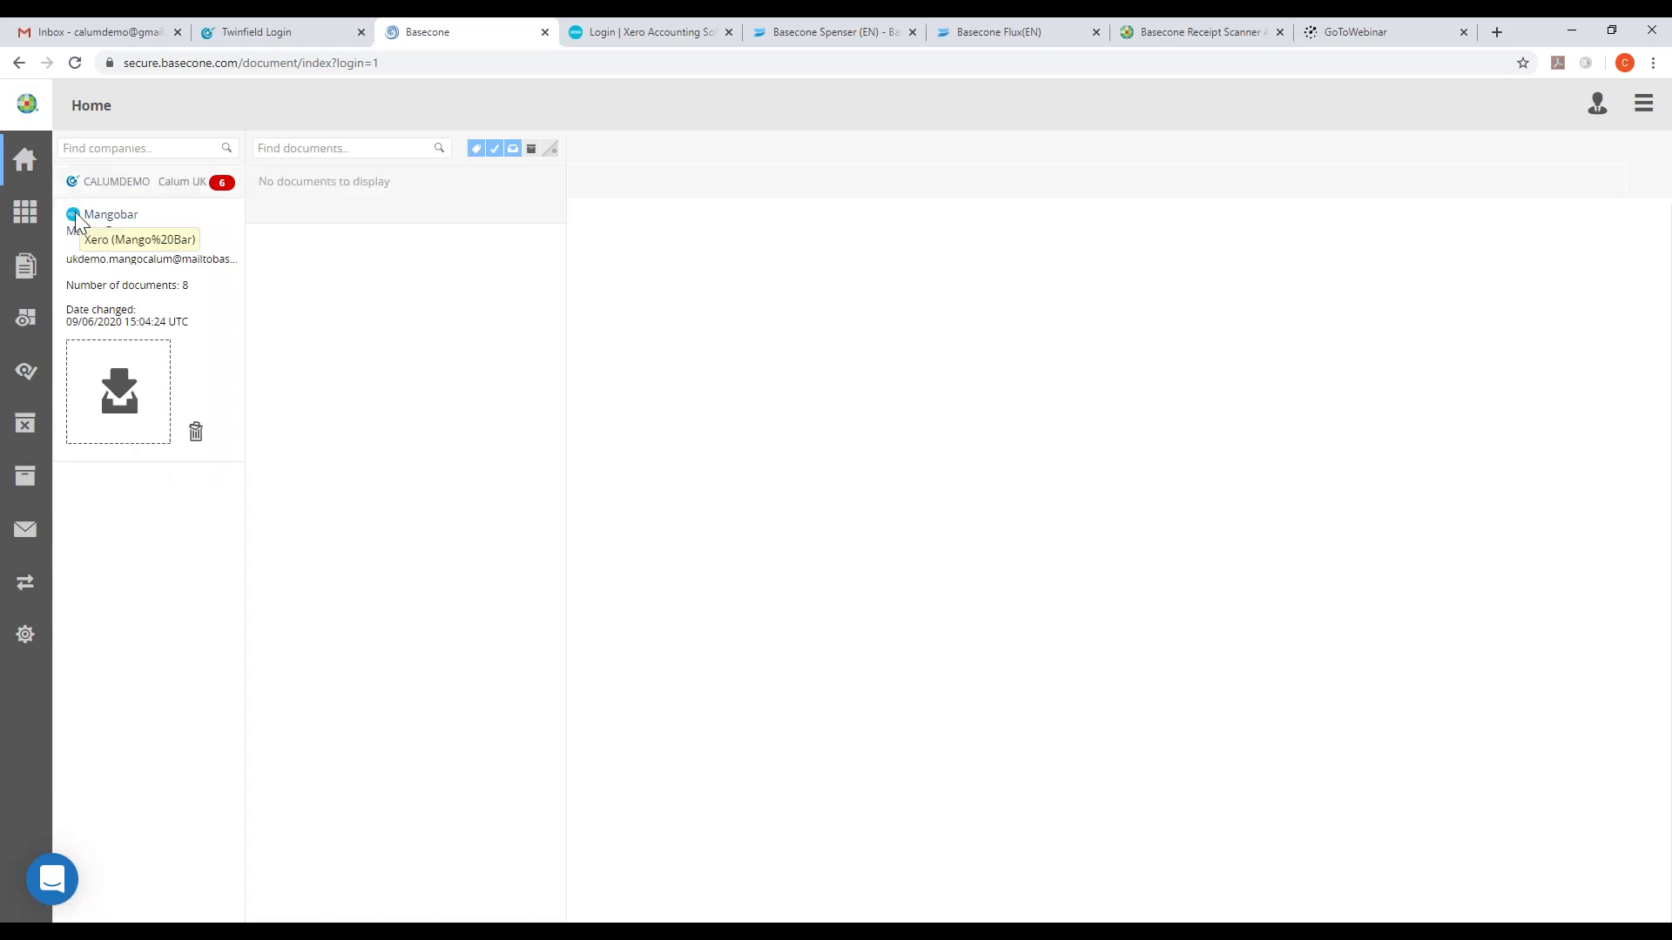
{"action": "left_click", "coordinate": [133, 191]}
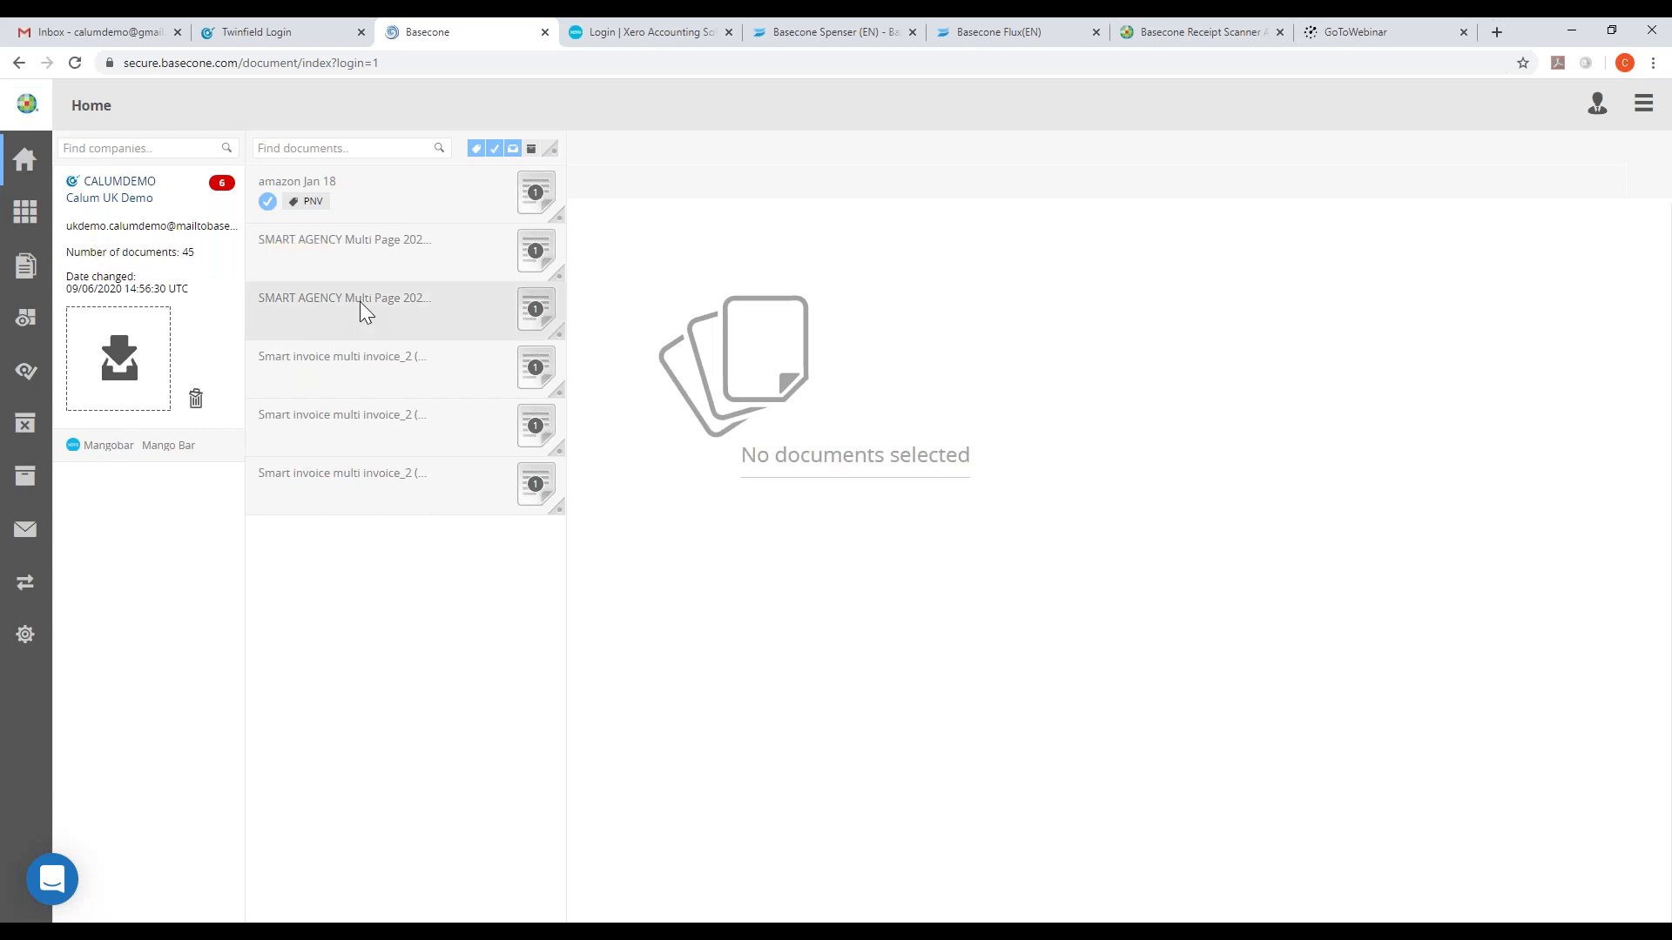
- Abandon all six inbox documents with the reason 'test'
{"action": "left_click", "coordinate": [553, 155]}
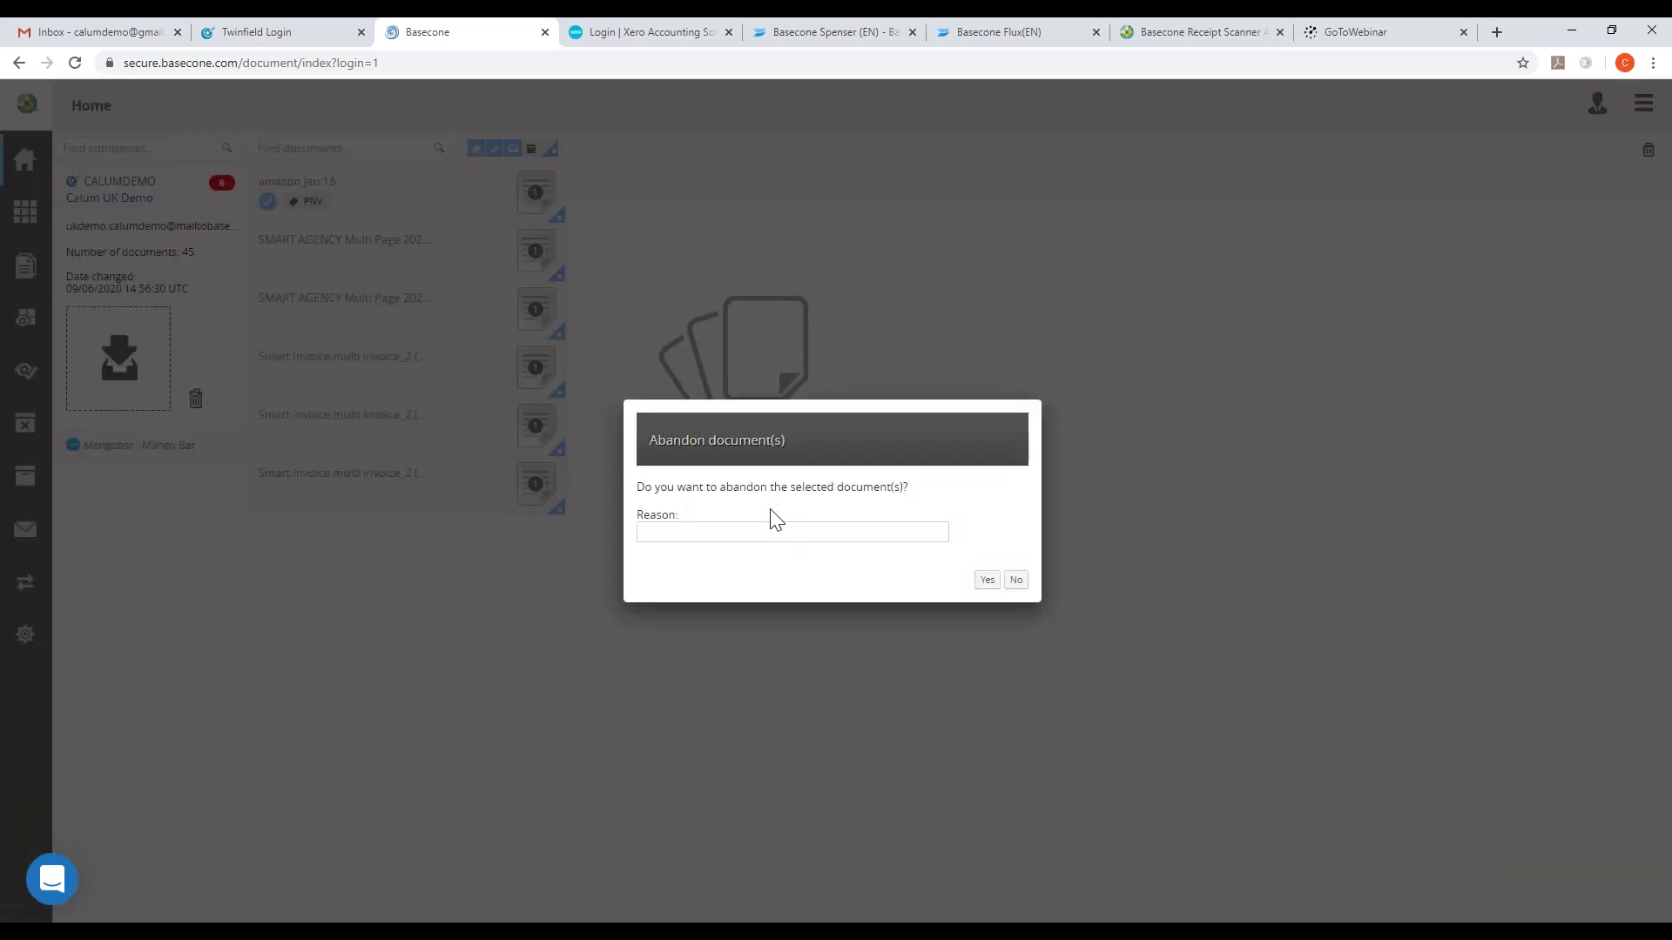
{"action": "left_click", "coordinate": [773, 531]}
{"action": "type", "text": "test"}
{"action": "left_click", "coordinate": [988, 580]}
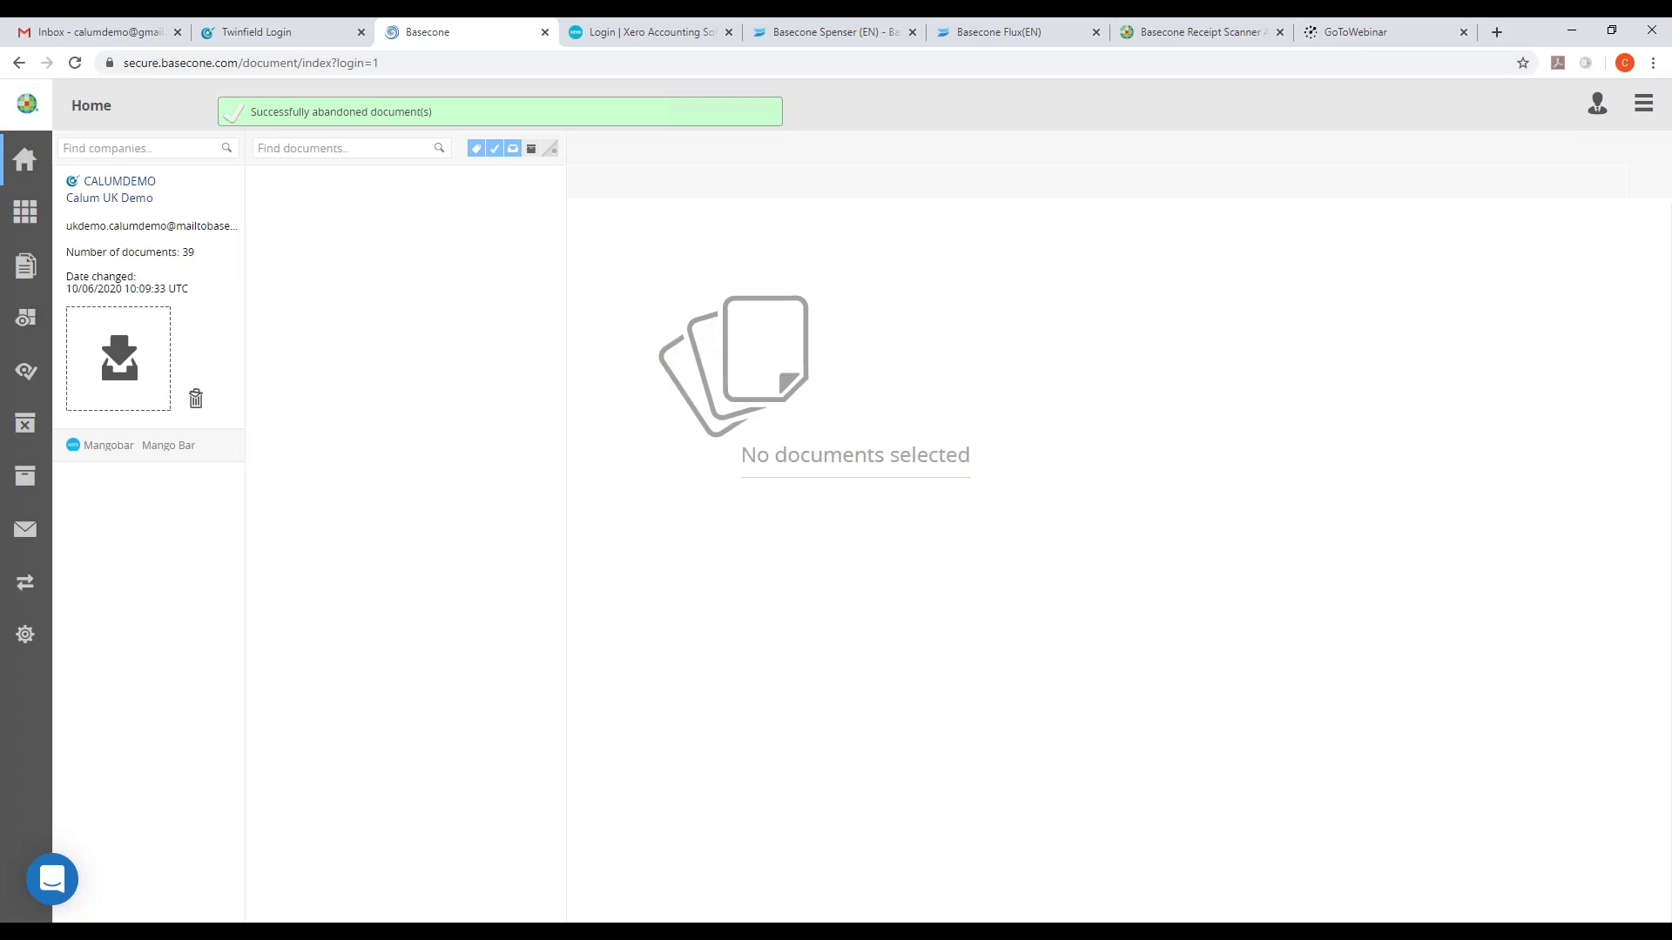
{"action": "left_click", "coordinate": [75, 26]}
- Send amazon Jan 18.pdf from Gmail to the Basecone upload mailbox, without subject or body
{"action": "left_click", "coordinate": [109, 181]}
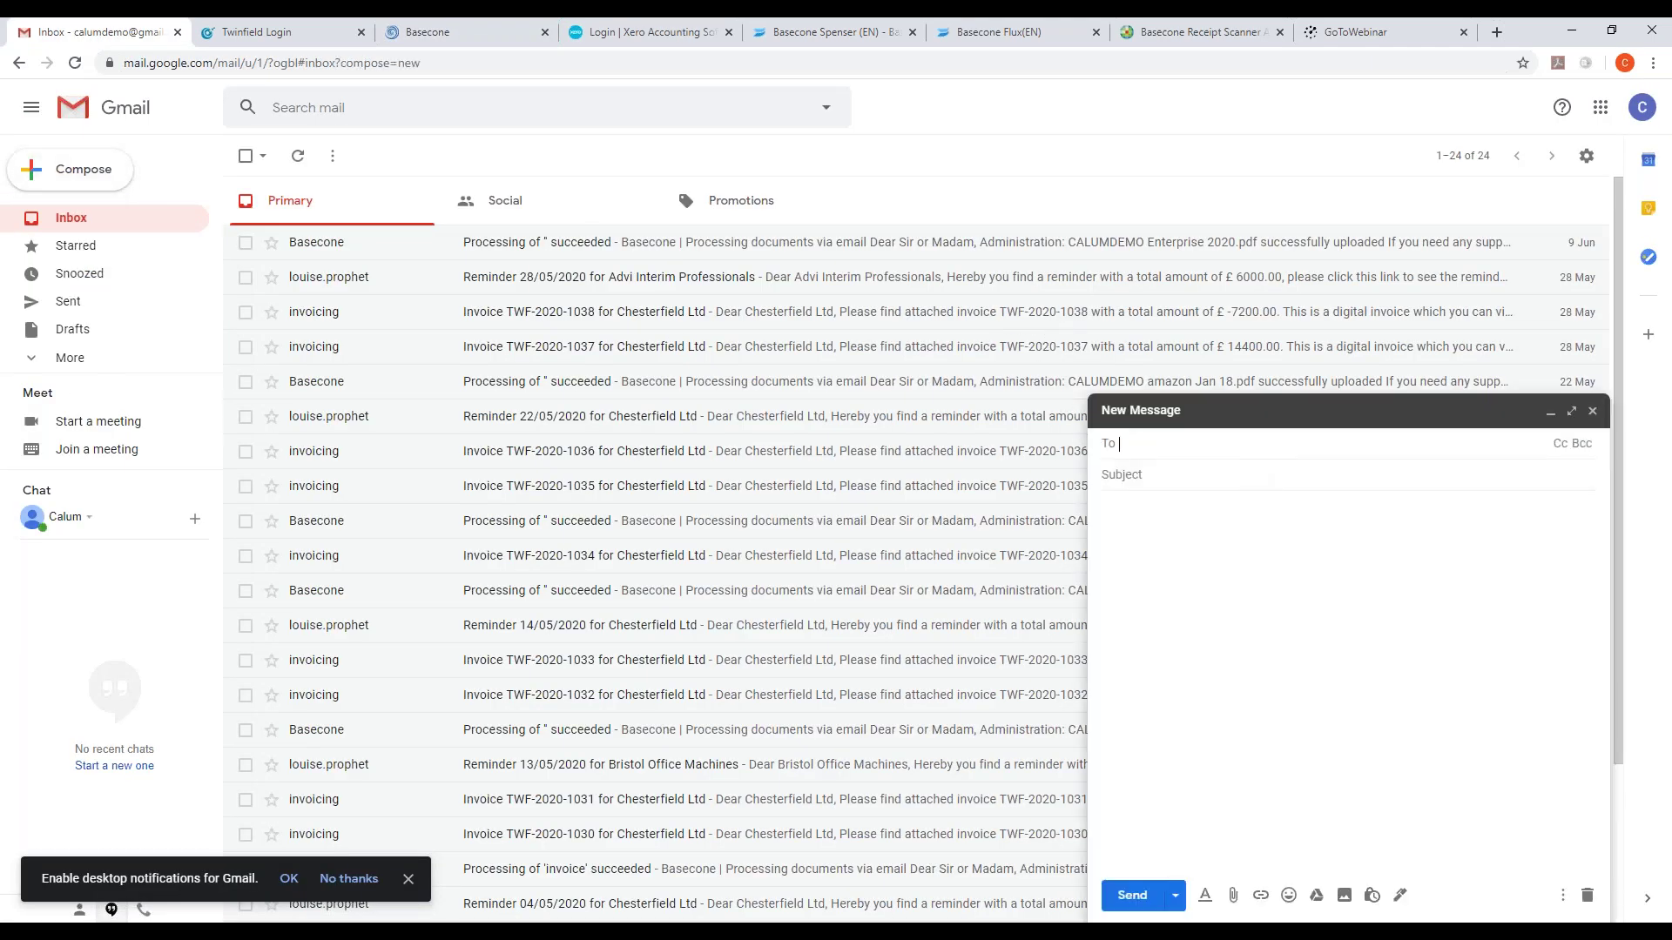
{"action": "type", "text": "uk"}
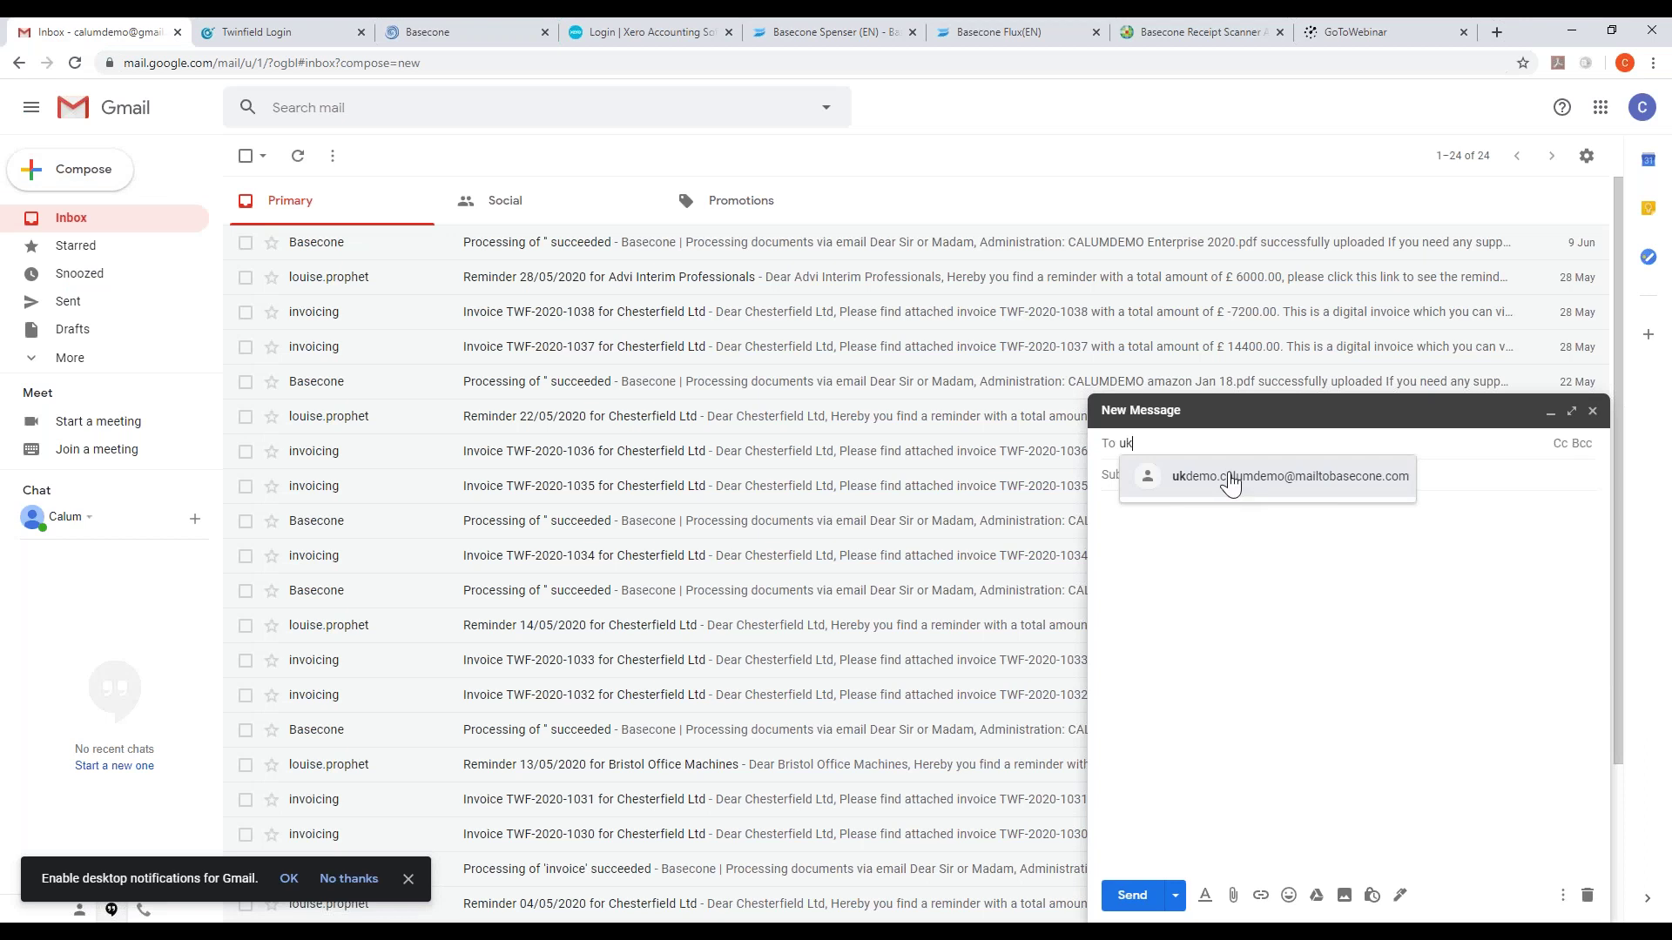
{"action": "left_click", "coordinate": [1229, 484]}
{"action": "left_click", "coordinate": [1234, 898]}
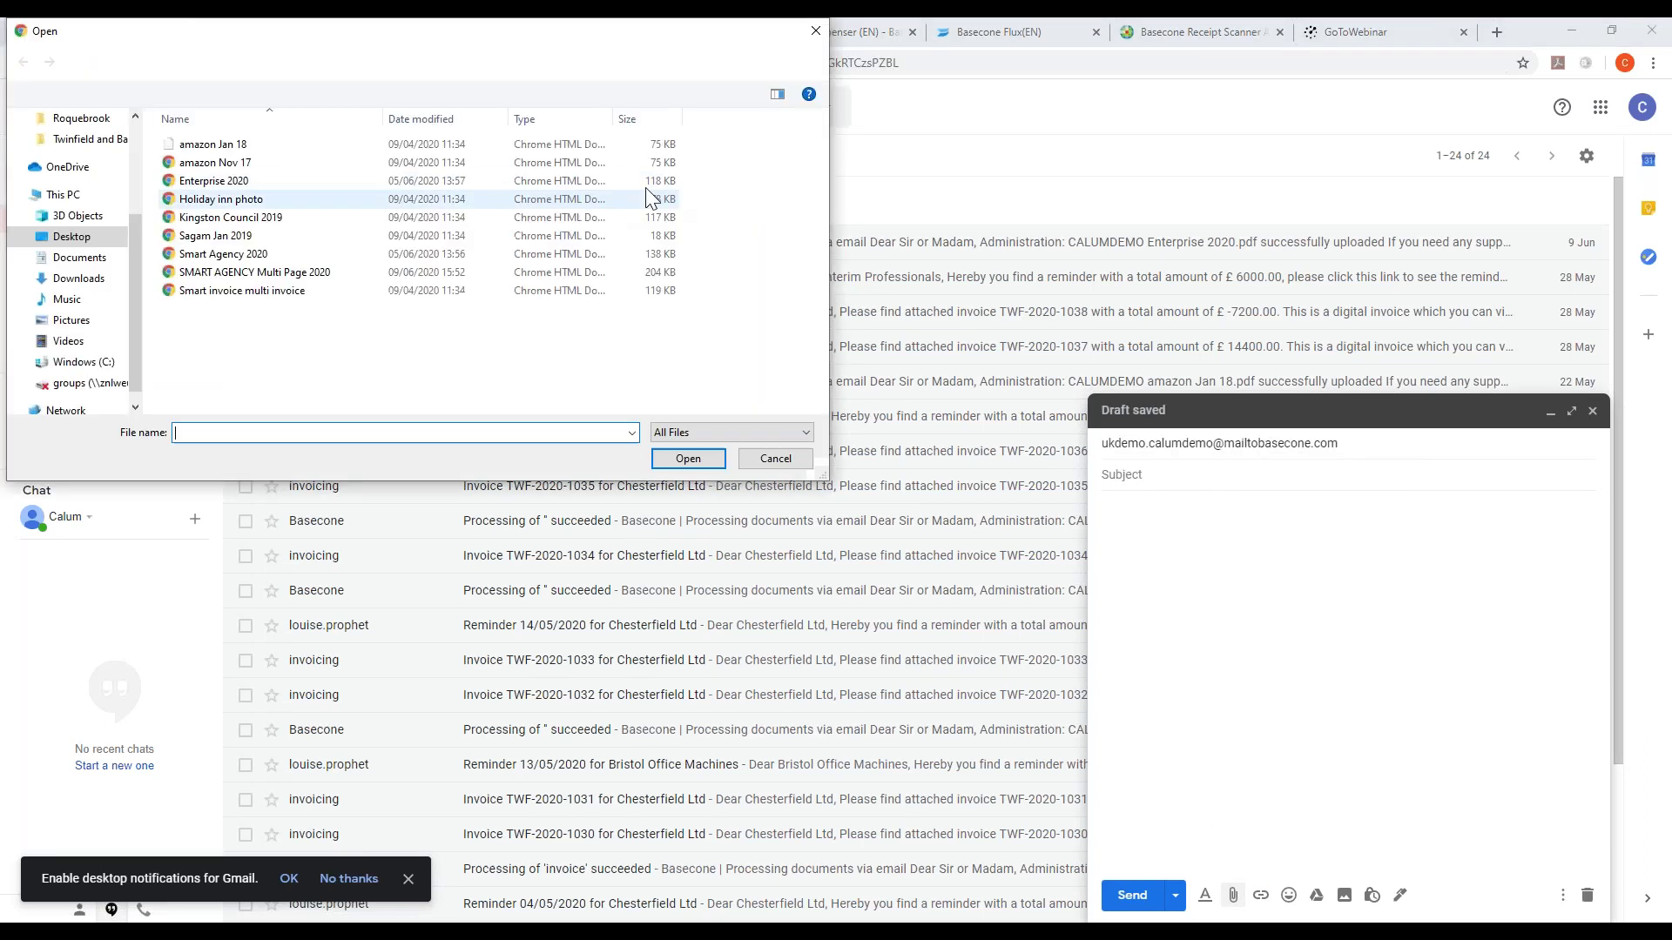
{"action": "double_click", "coordinate": [213, 144]}
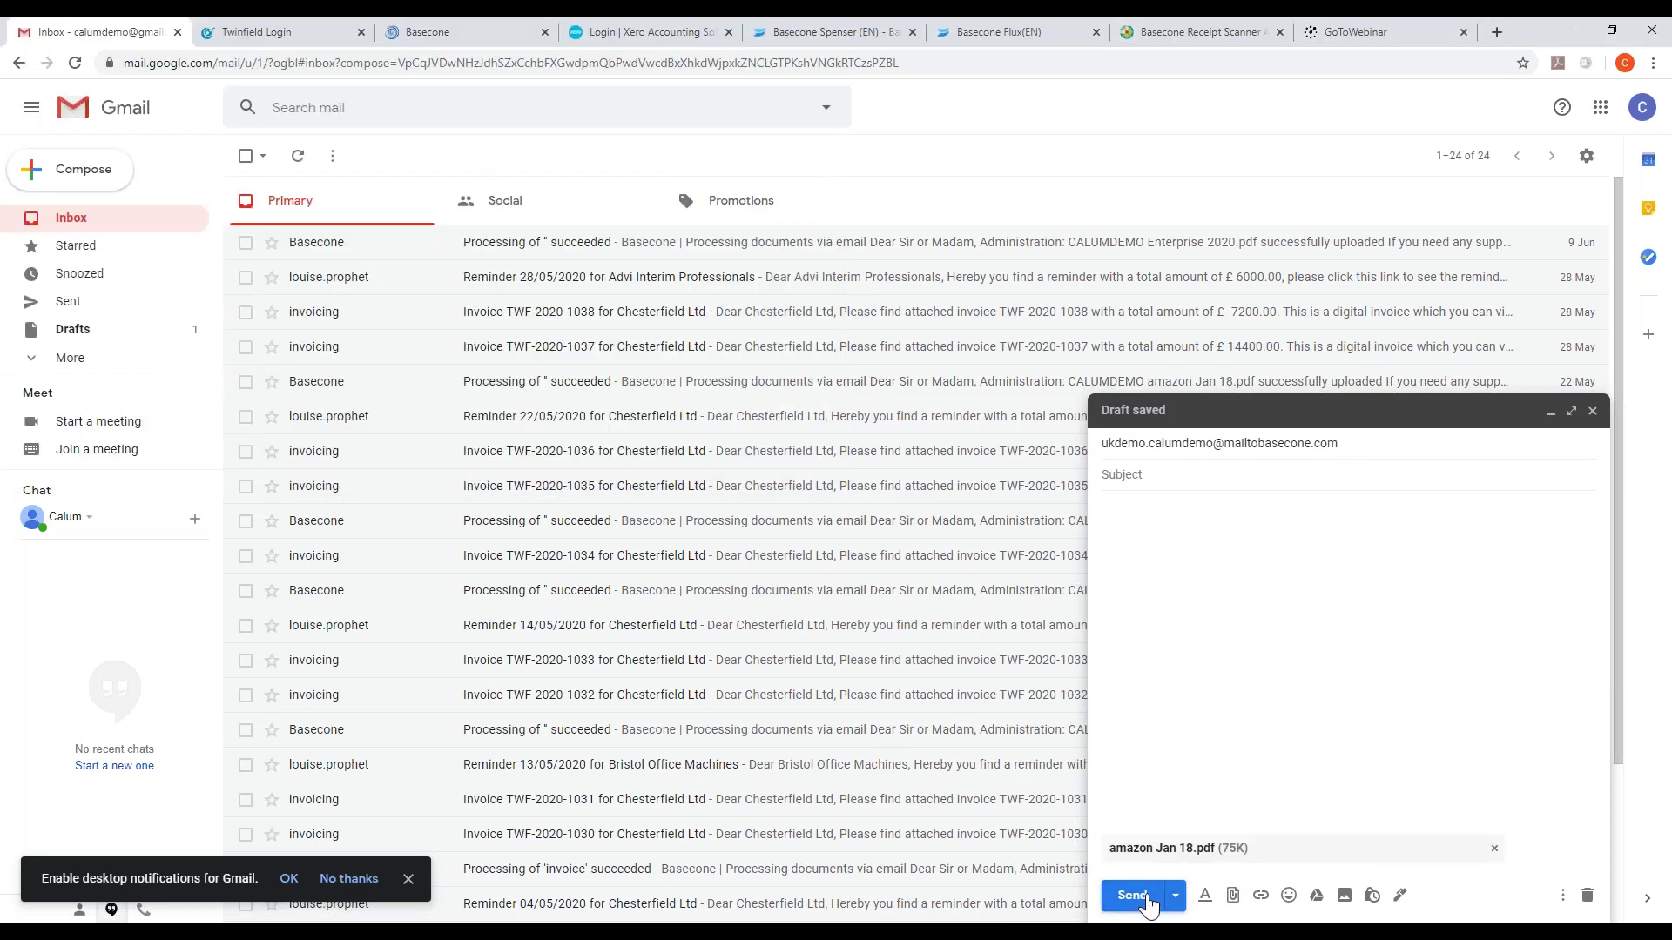
{"action": "left_click", "coordinate": [1147, 902]}
{"action": "left_click", "coordinate": [914, 161]}
{"action": "left_click", "coordinate": [488, 31]}
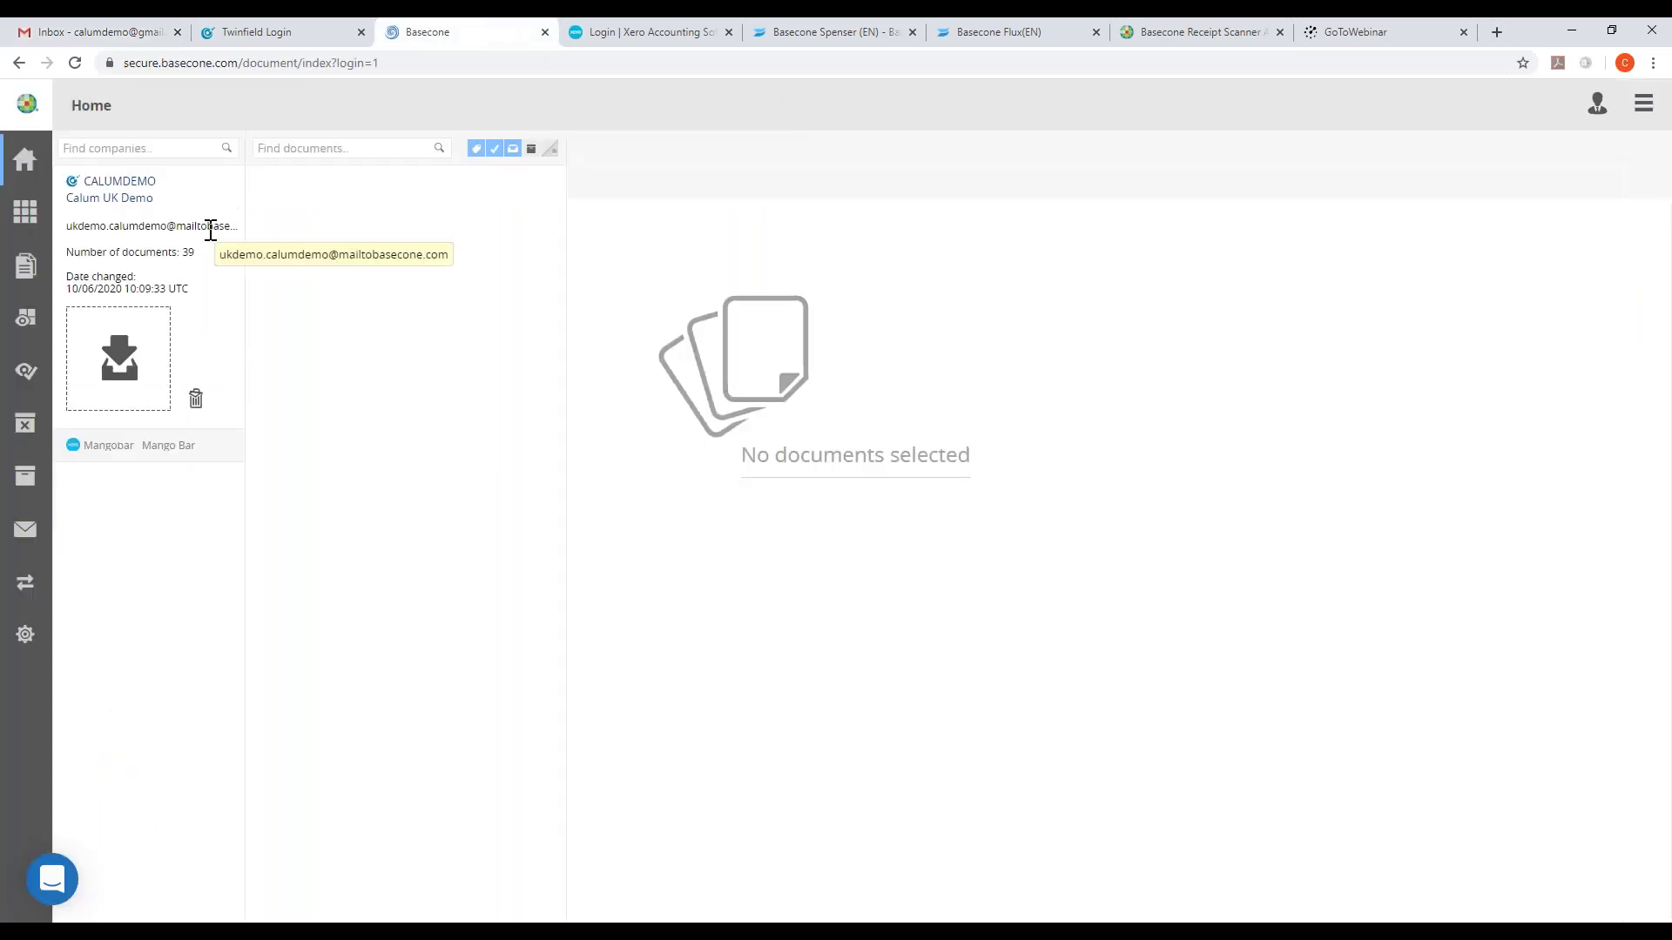
- Reload the UK demo administration via Mangobar until the amazon Jan 18 invoice appears
{"action": "left_click", "coordinate": [92, 455]}
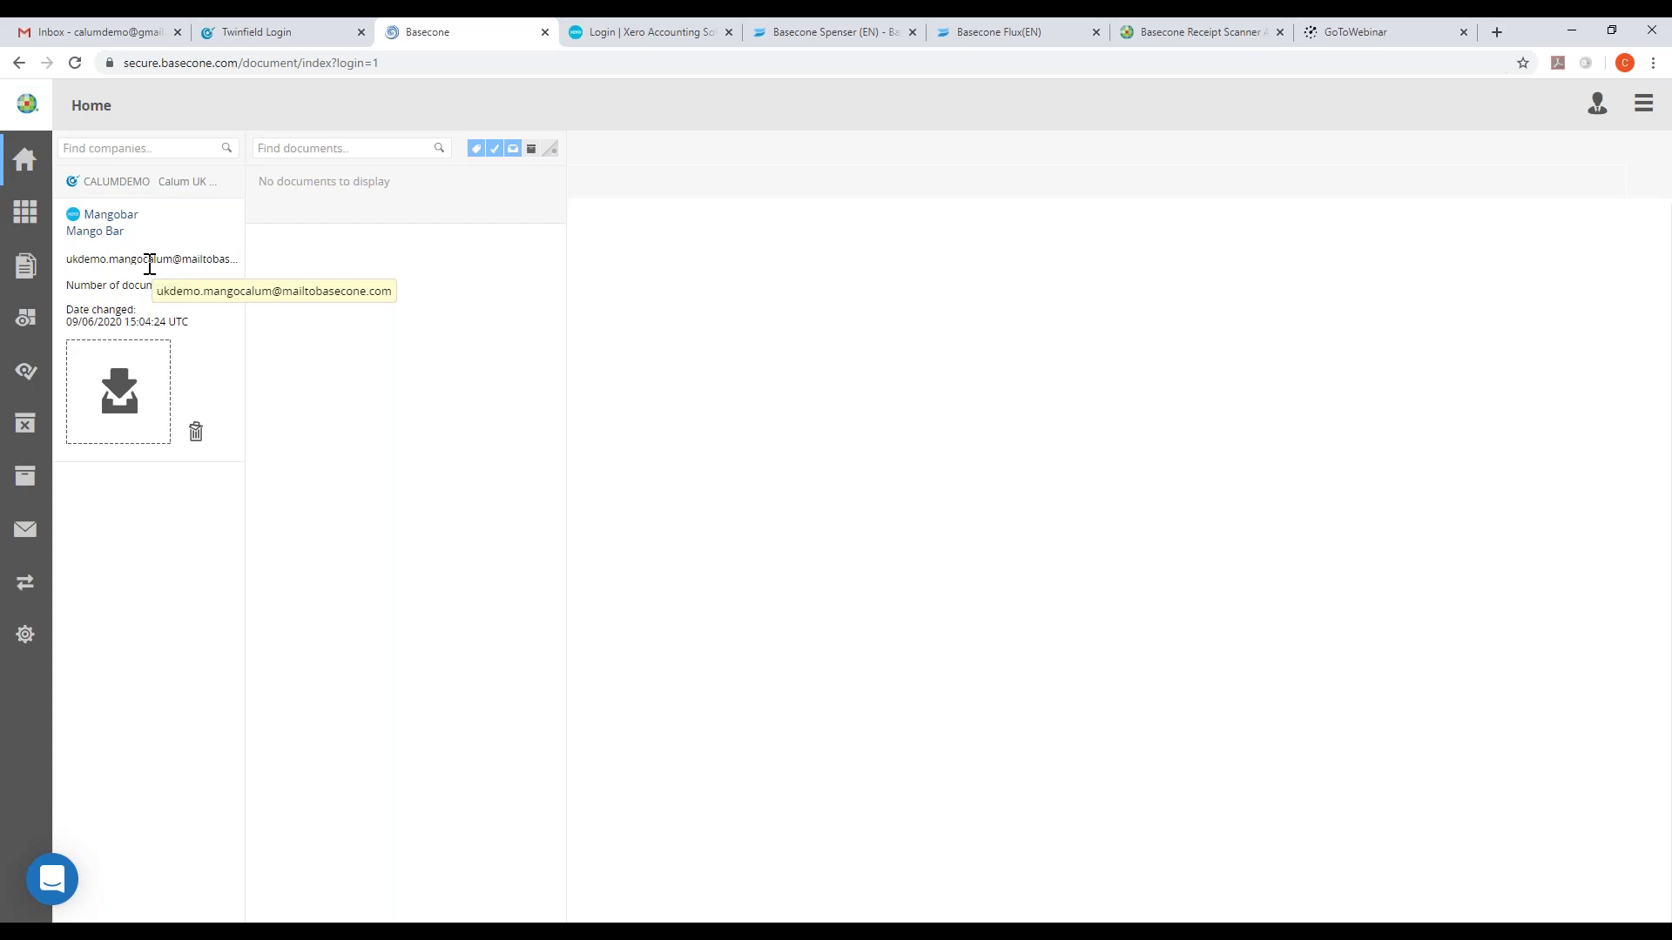
{"action": "left_click", "coordinate": [142, 181]}
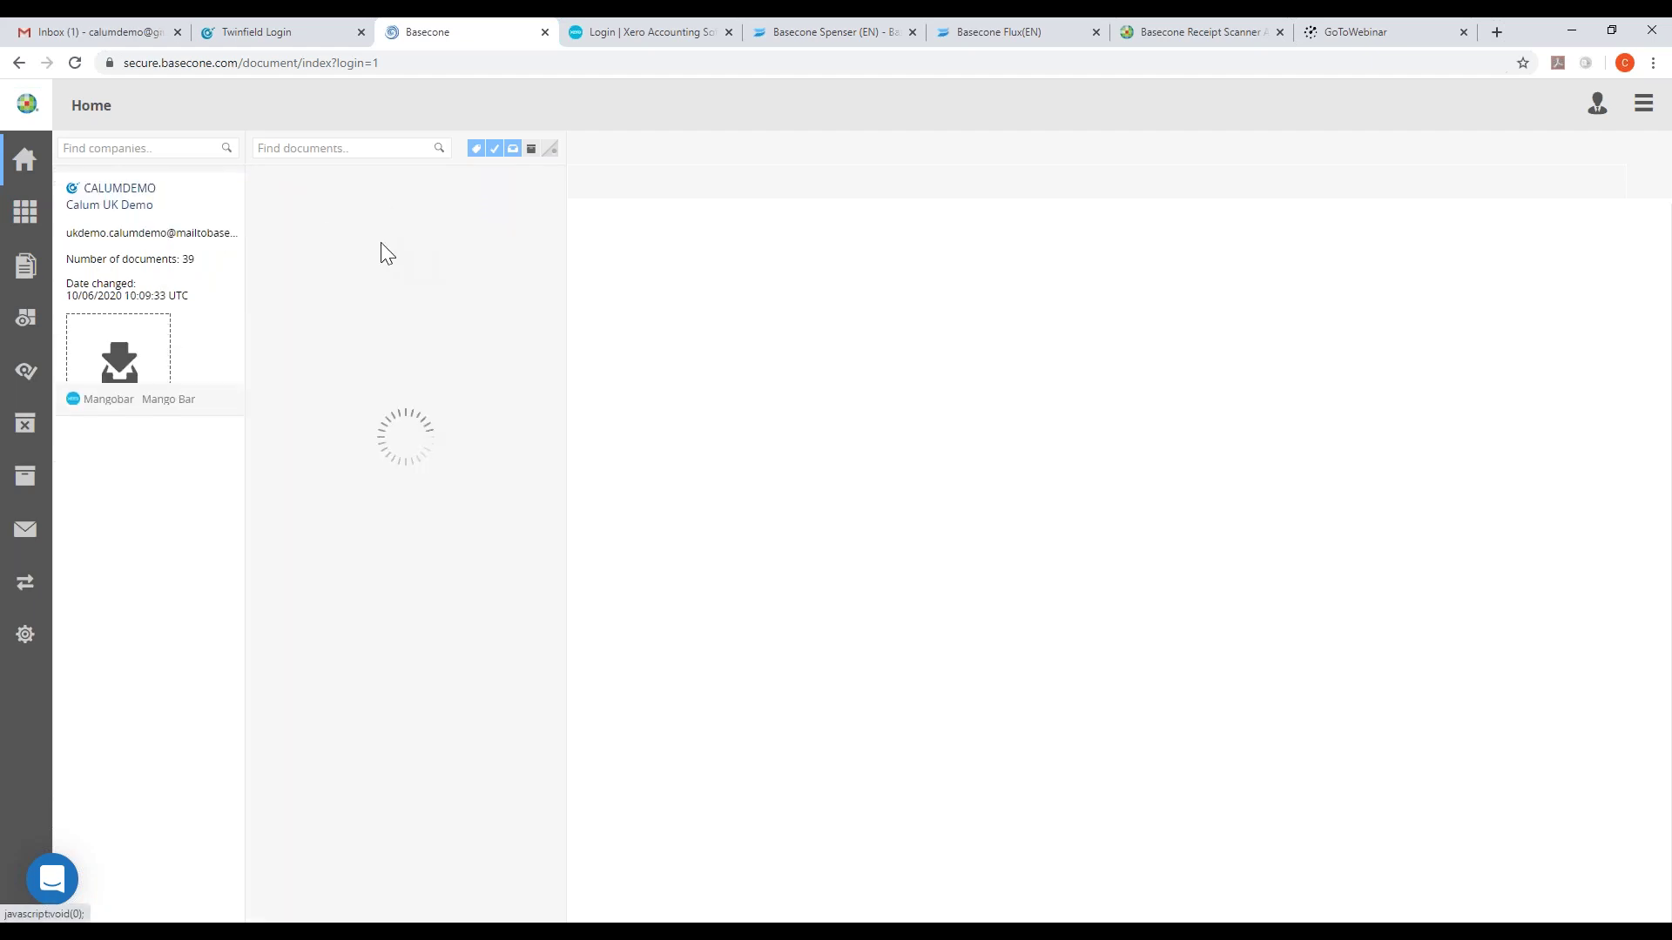
{"action": "left_click", "coordinate": [90, 29]}
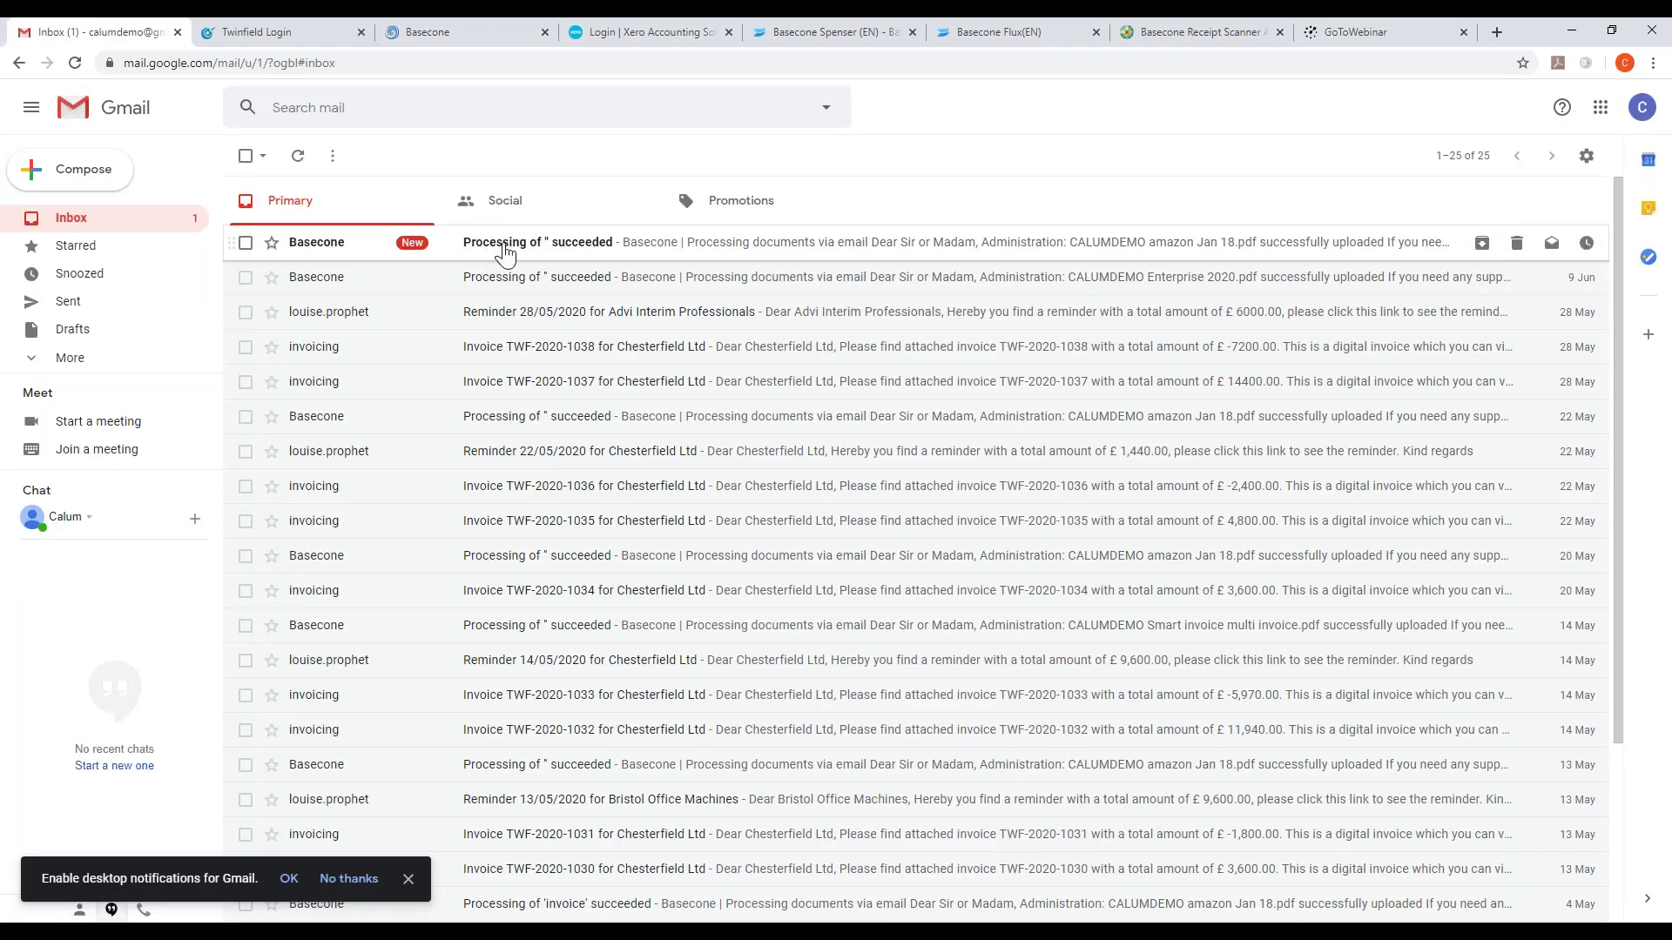
{"action": "left_click", "coordinate": [448, 33]}
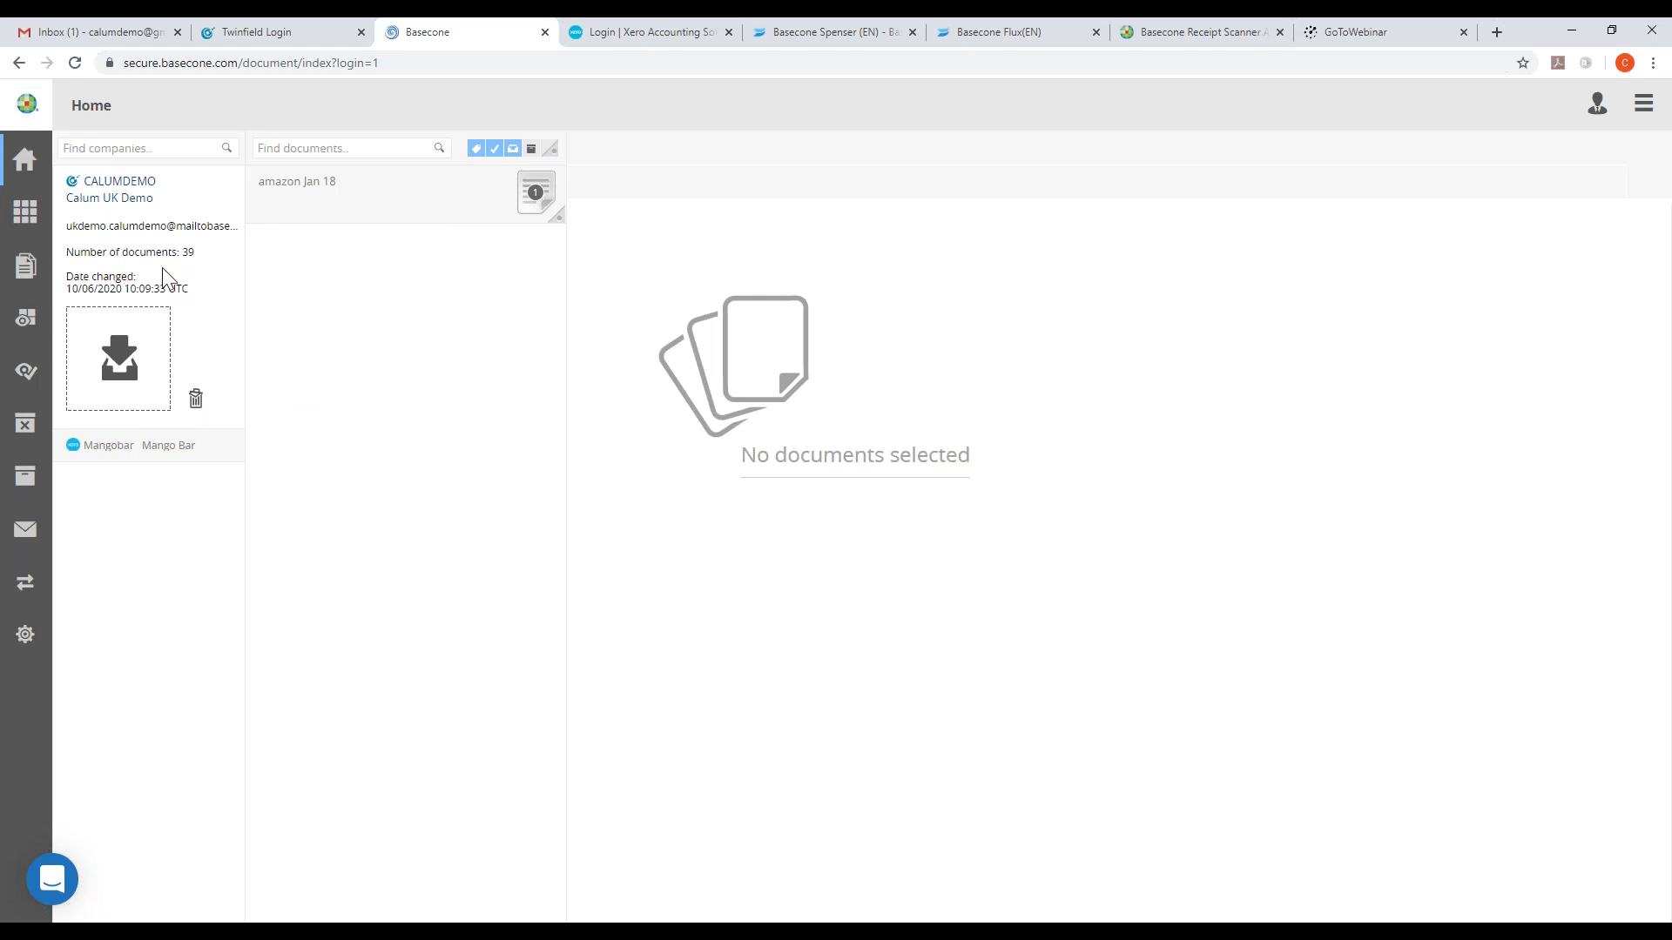
- Choose the Enterprise 2020, Smart Agency 2020 and SMART AGENCY Multi Page 2020 files for upload
{"action": "left_click", "coordinate": [161, 344]}
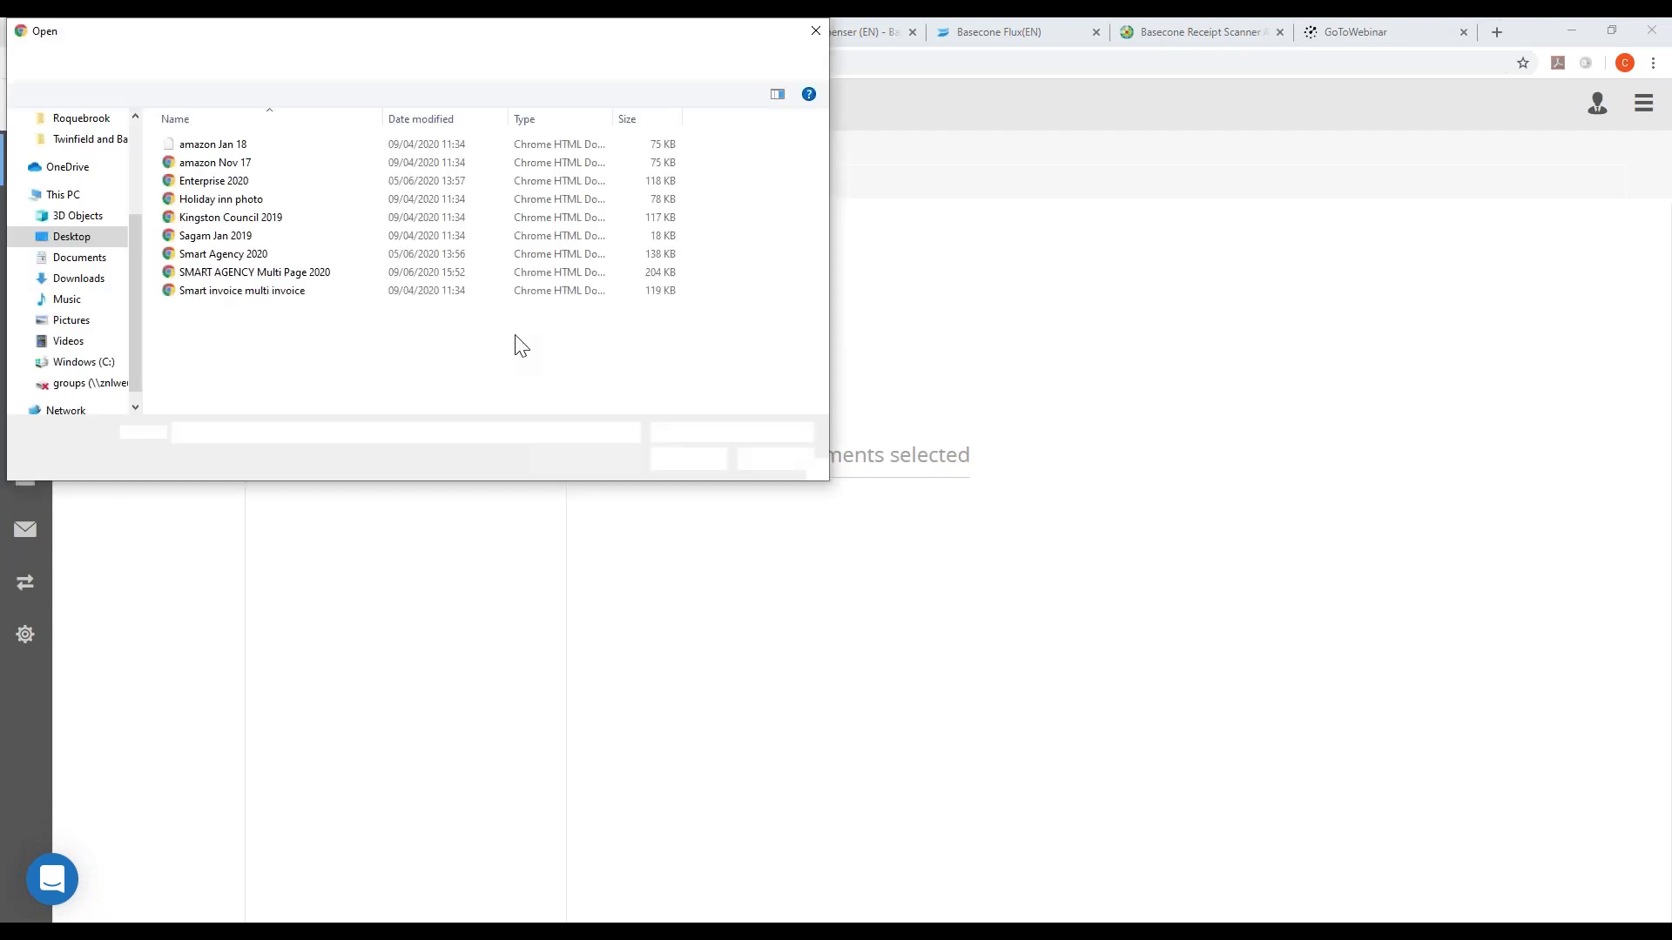
{"action": "left_click", "coordinate": [253, 181]}
{"action": "left_click", "coordinate": [257, 254], "text": "ctrl"}
{"action": "left_click", "coordinate": [262, 273], "text": "ctrl"}
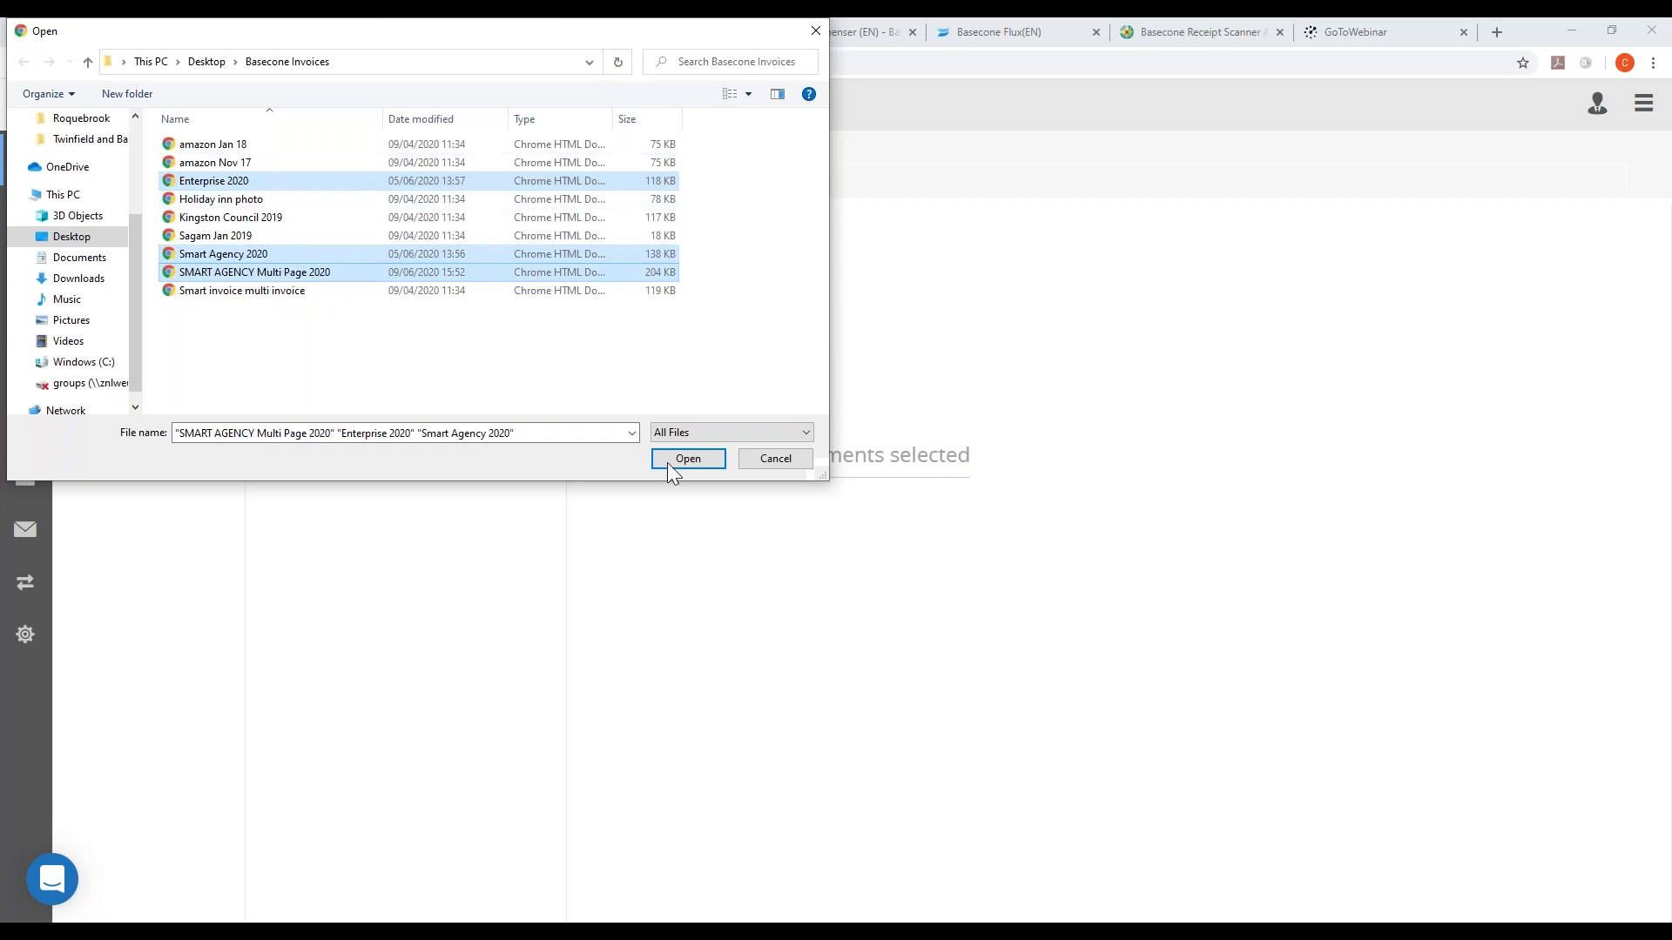
{"action": "left_click", "coordinate": [671, 462]}
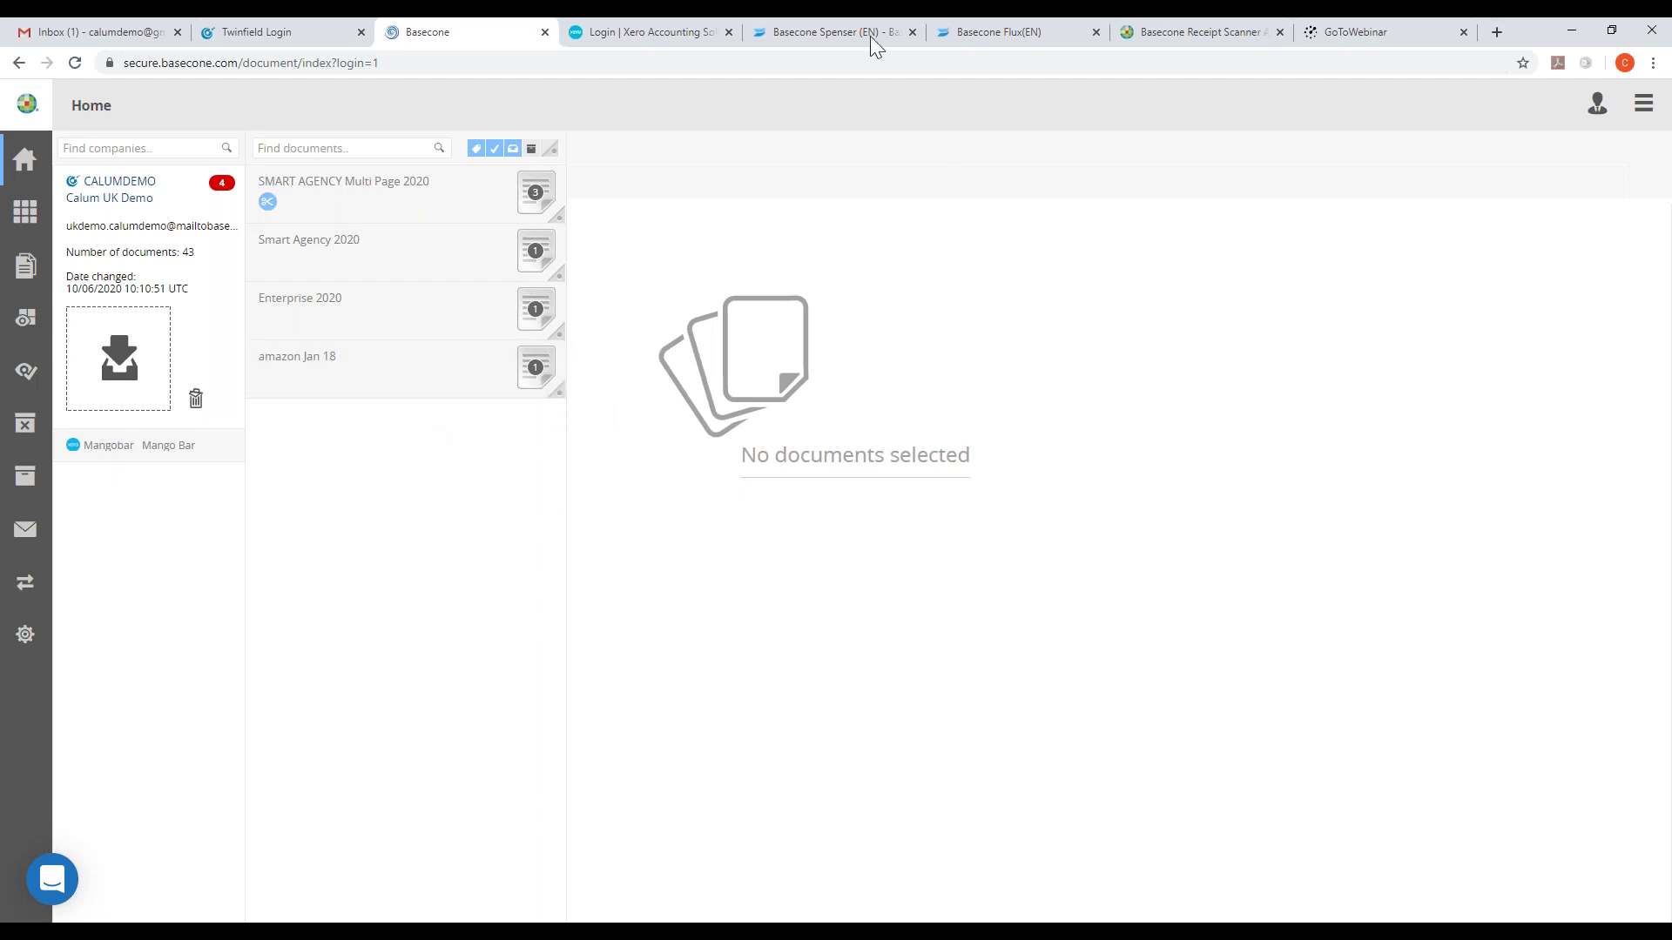
{"action": "left_click", "coordinate": [823, 29]}
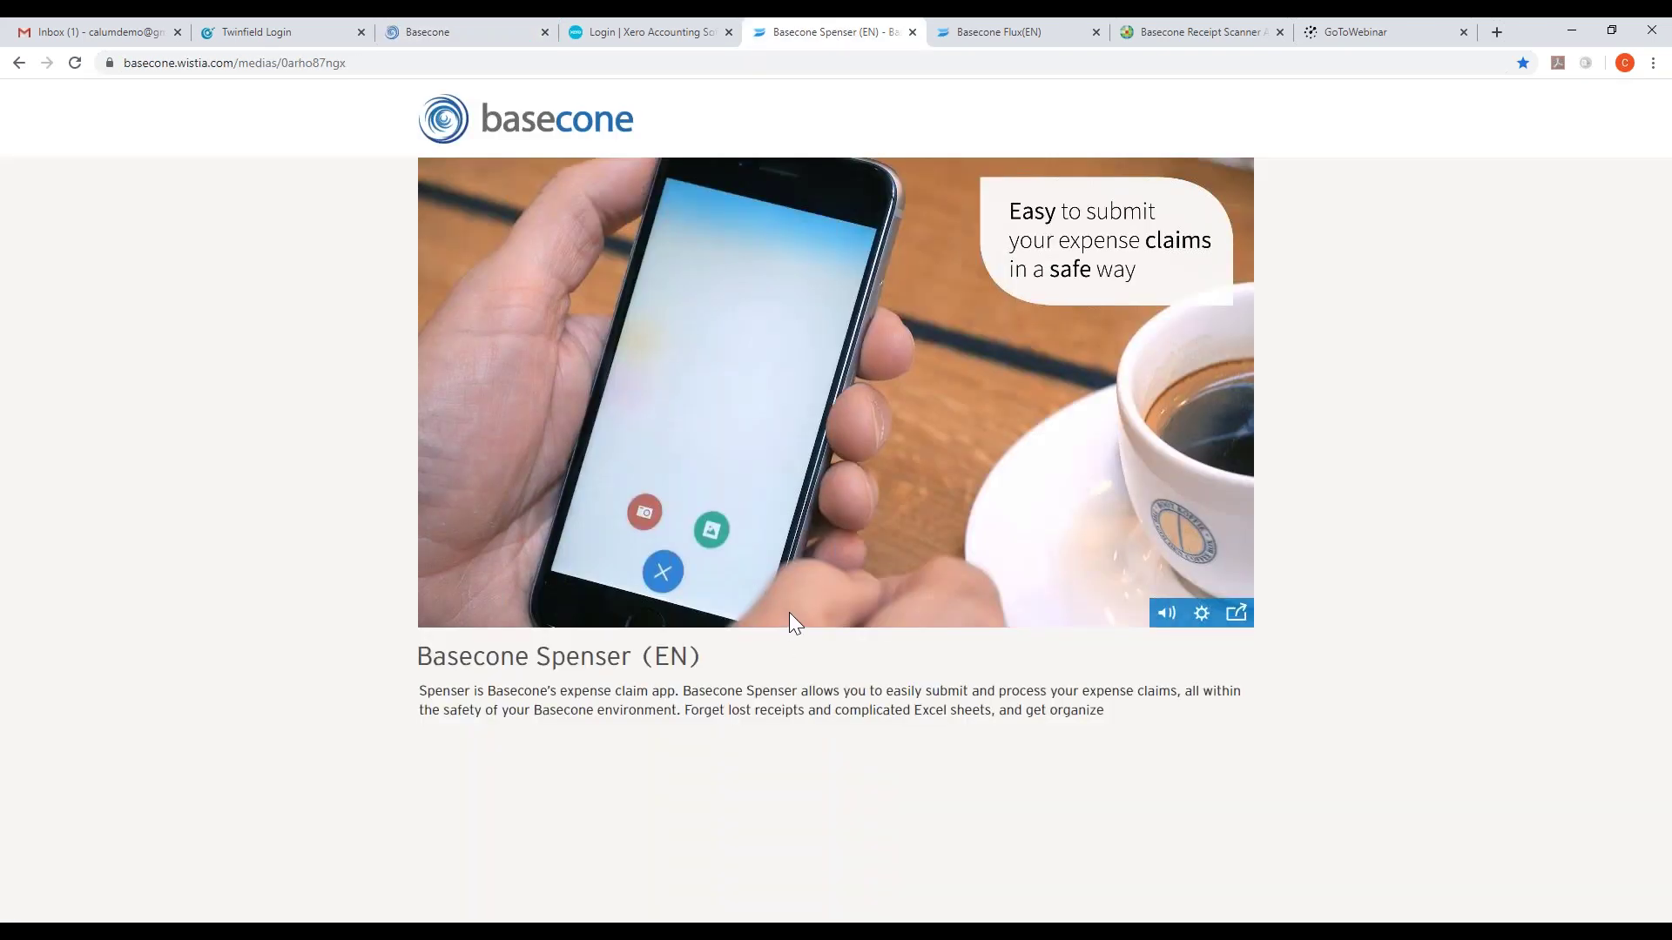
{"action": "left_click", "coordinate": [713, 552]}
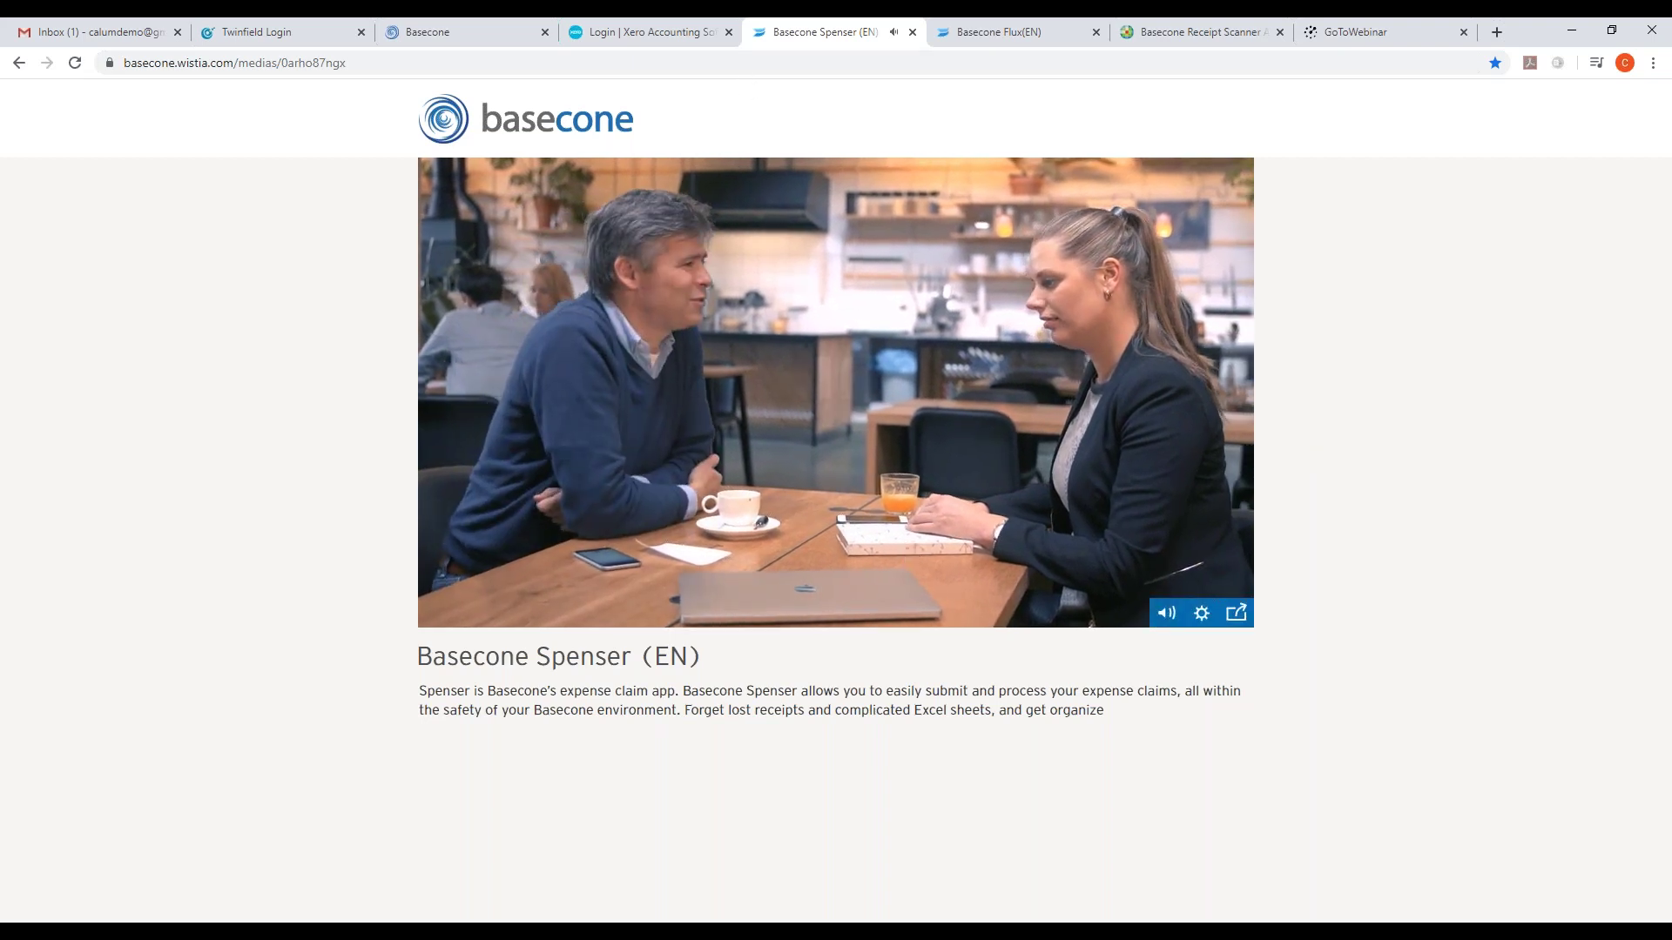
{"action": "left_click", "coordinate": [493, 33]}
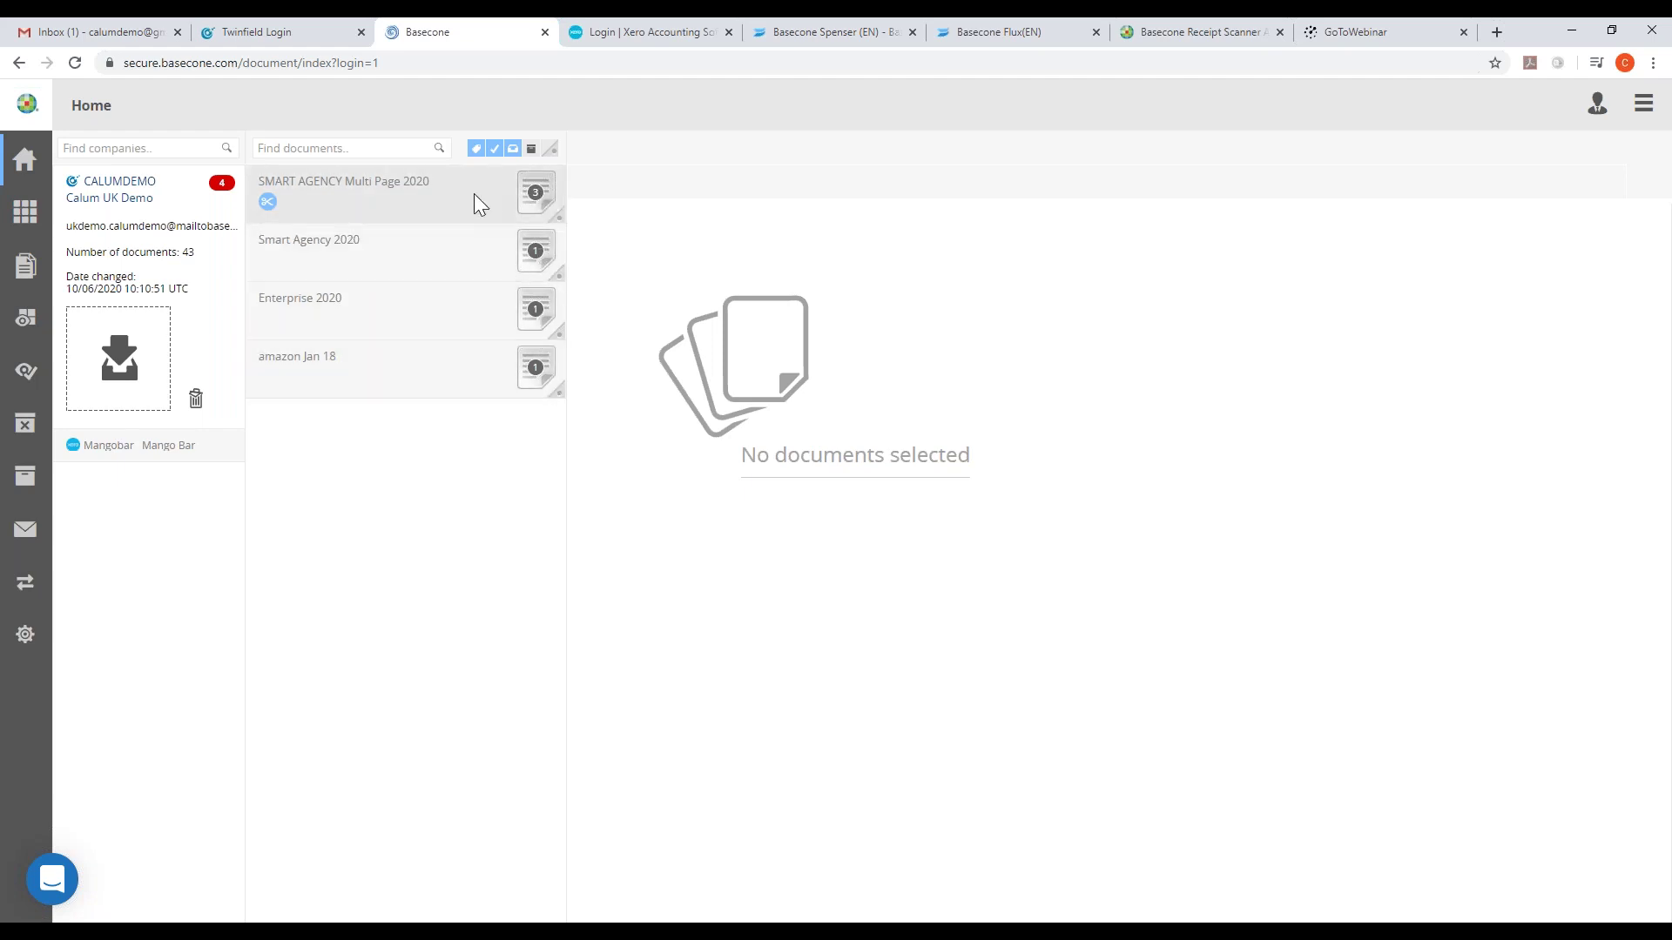
- Page through all three pages of SMART AGENCY Multi Page 2020 and open its Split view
{"action": "left_click", "coordinate": [525, 212]}
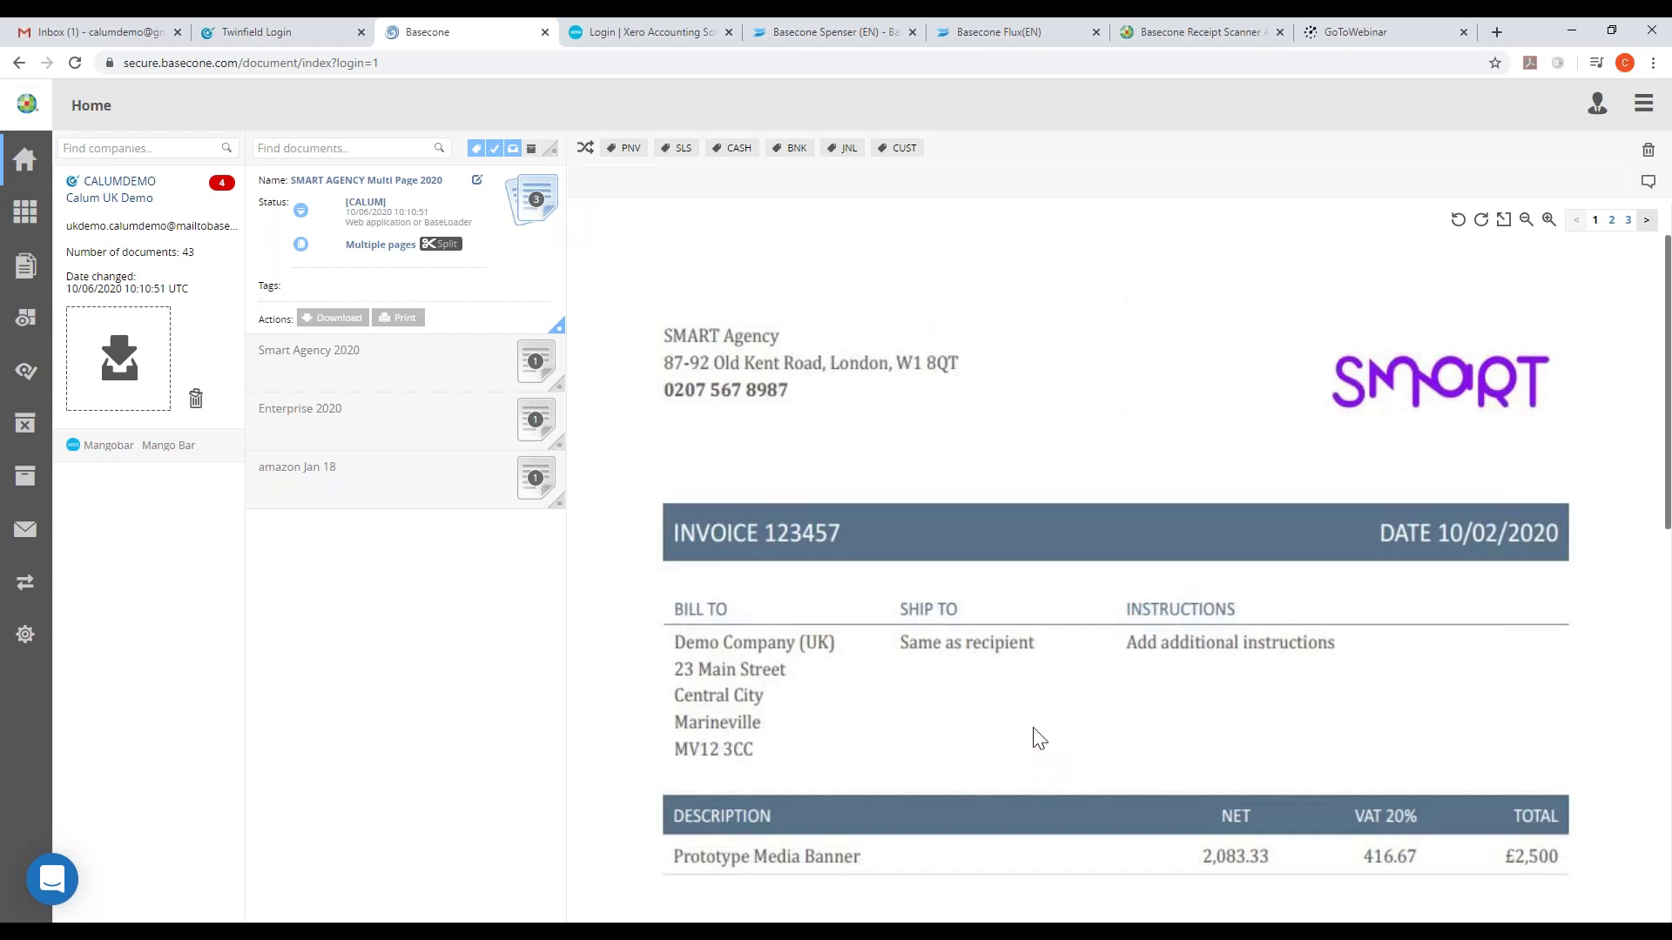
{"action": "left_click", "coordinate": [1610, 220]}
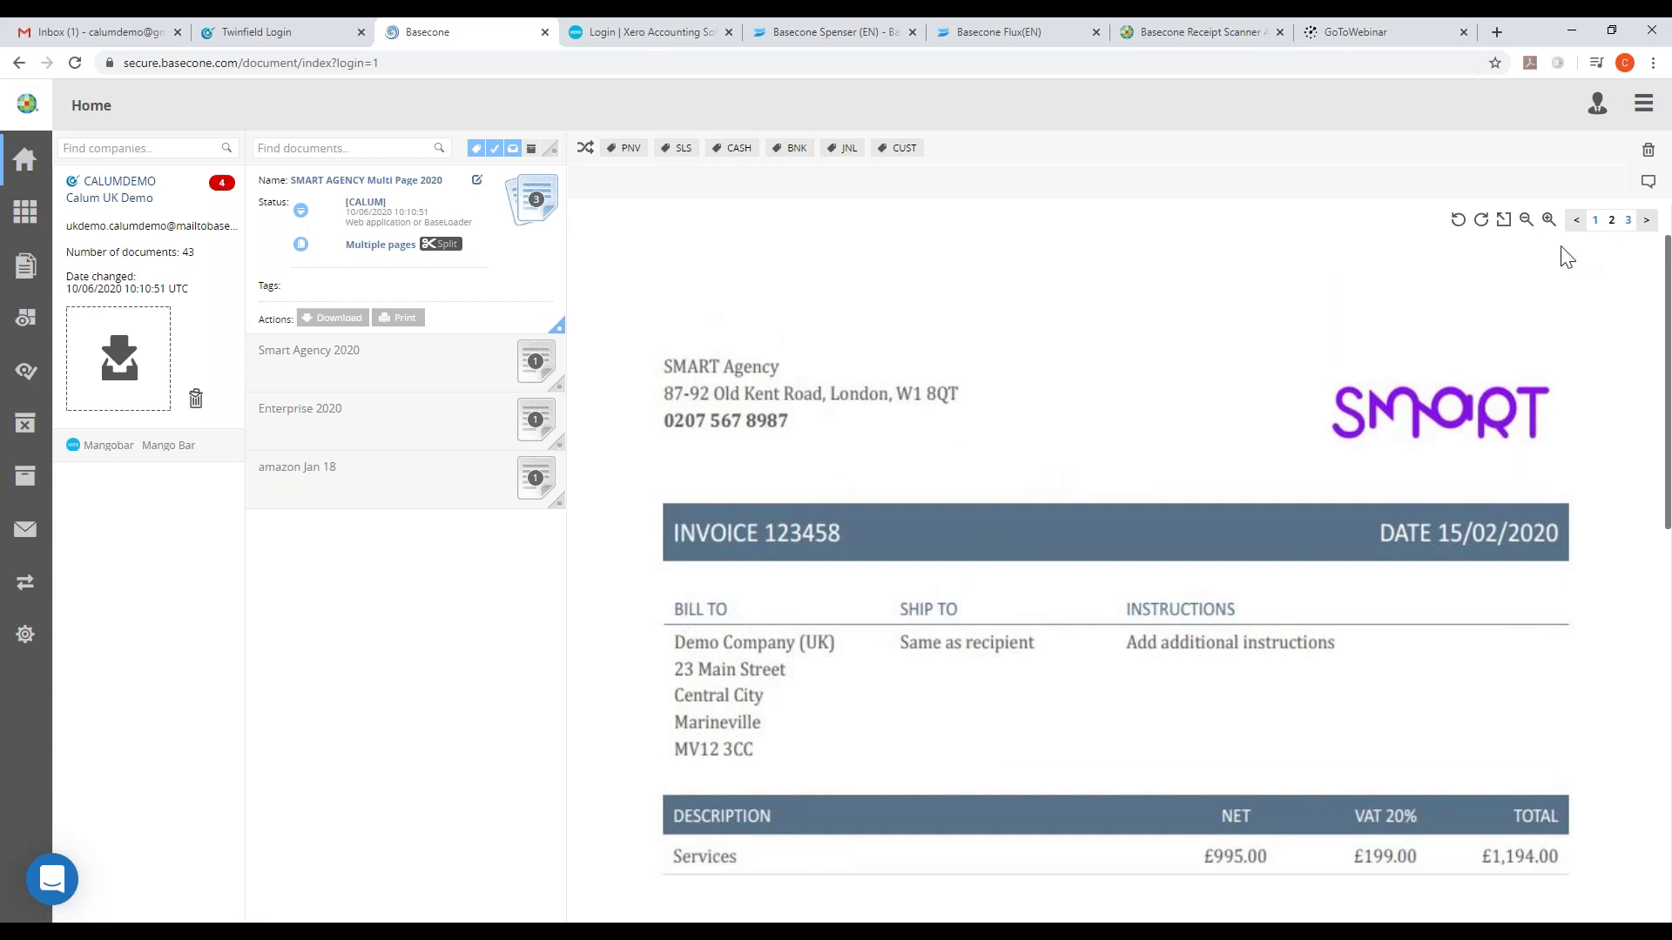
{"action": "left_click", "coordinate": [1626, 221]}
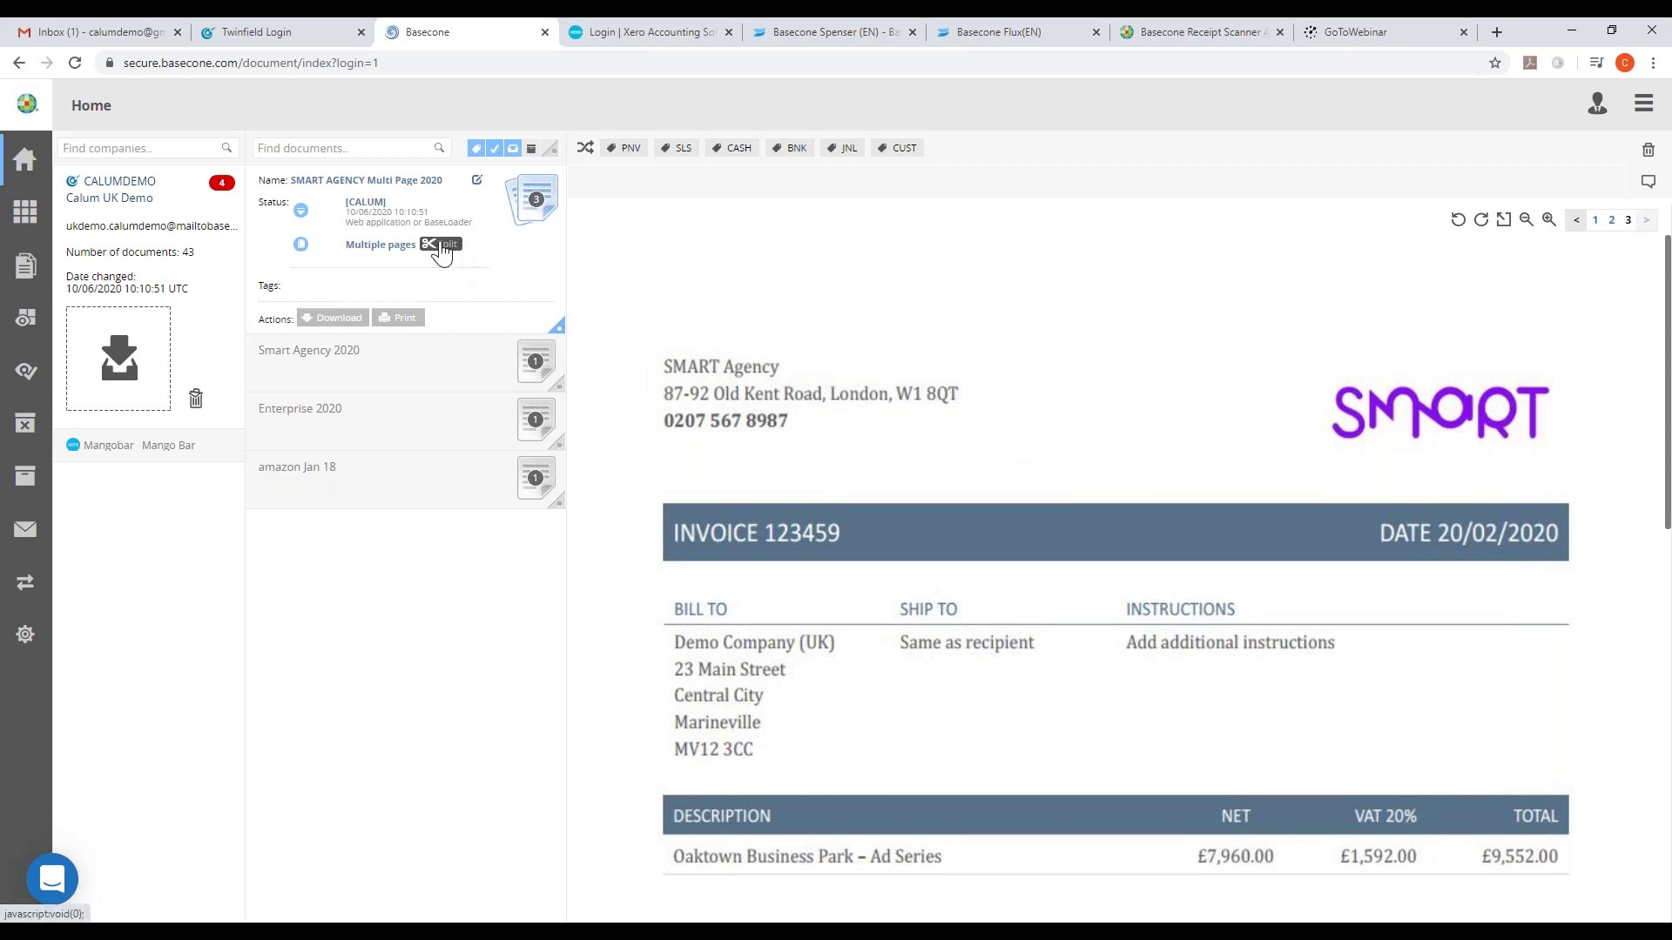
{"action": "left_click", "coordinate": [442, 247]}
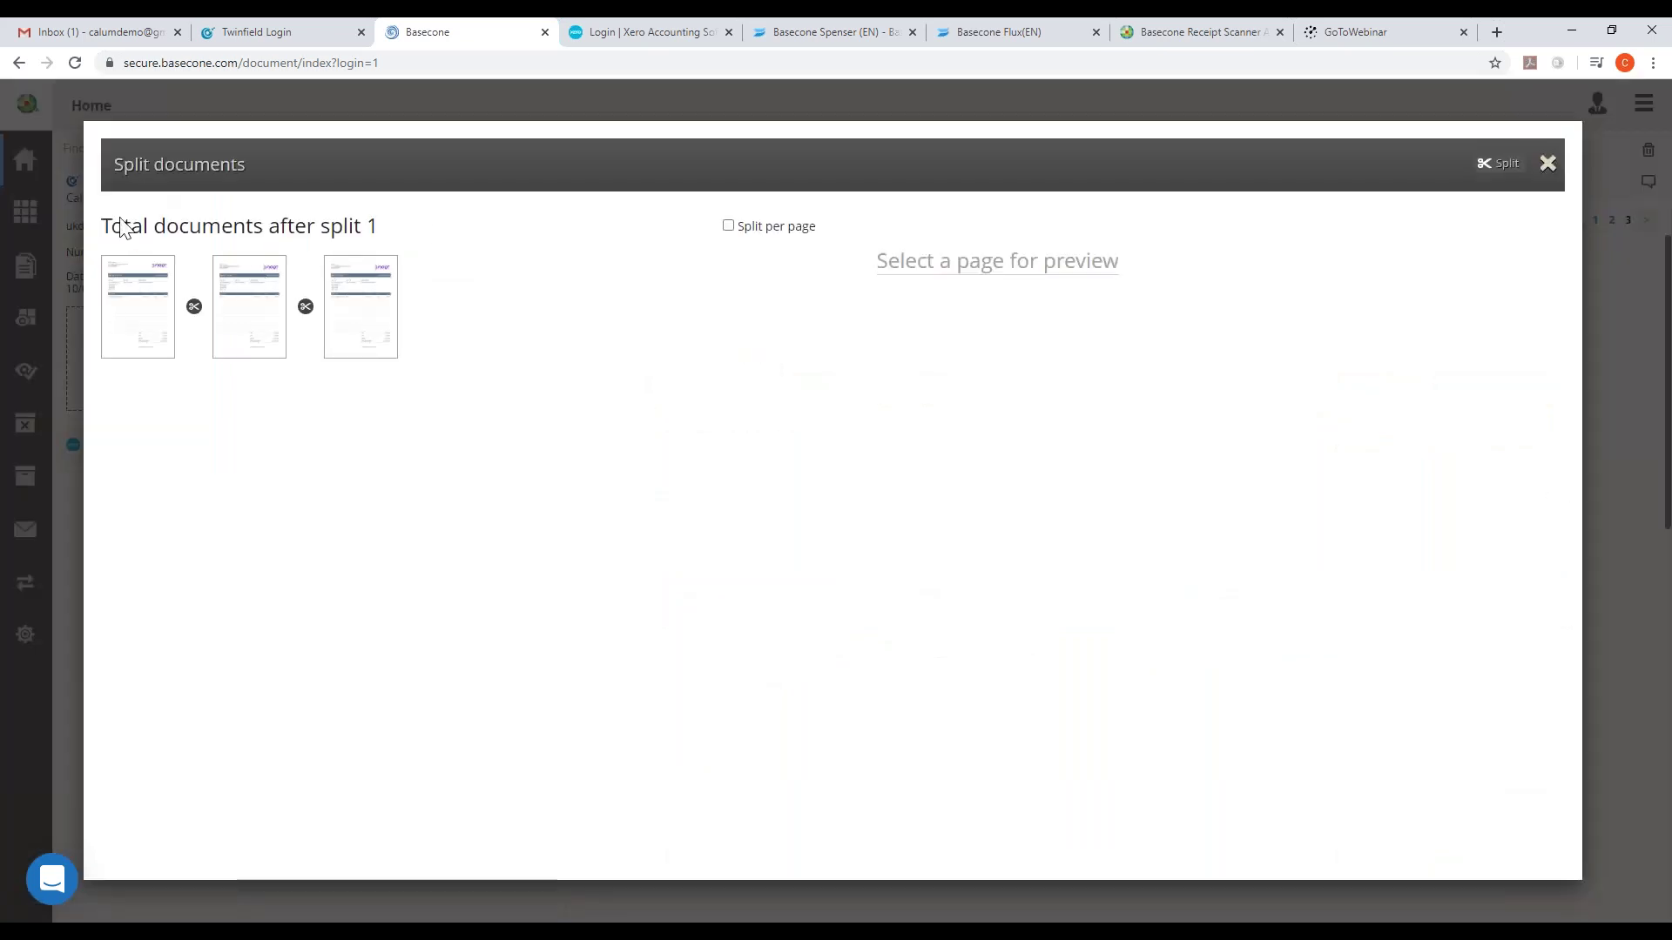
- Split SMART AGENCY Multi Page 2020 per page into three single-page documents
{"action": "left_click", "coordinate": [193, 307]}
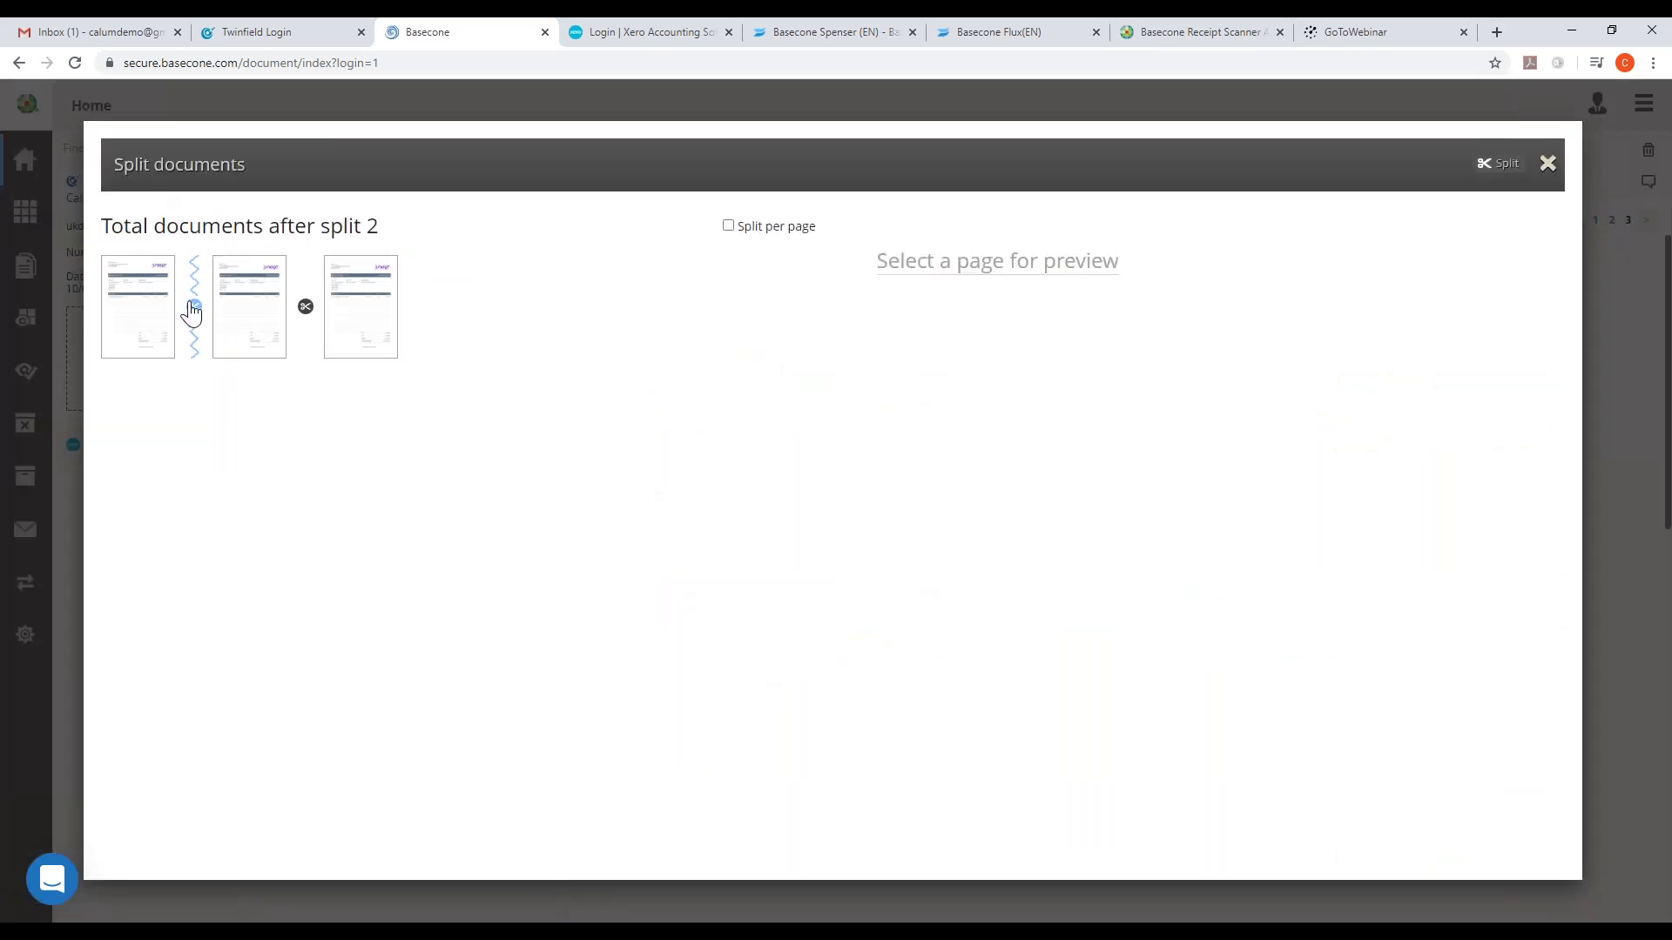
{"action": "left_click", "coordinate": [304, 308]}
{"action": "left_click", "coordinate": [194, 307]}
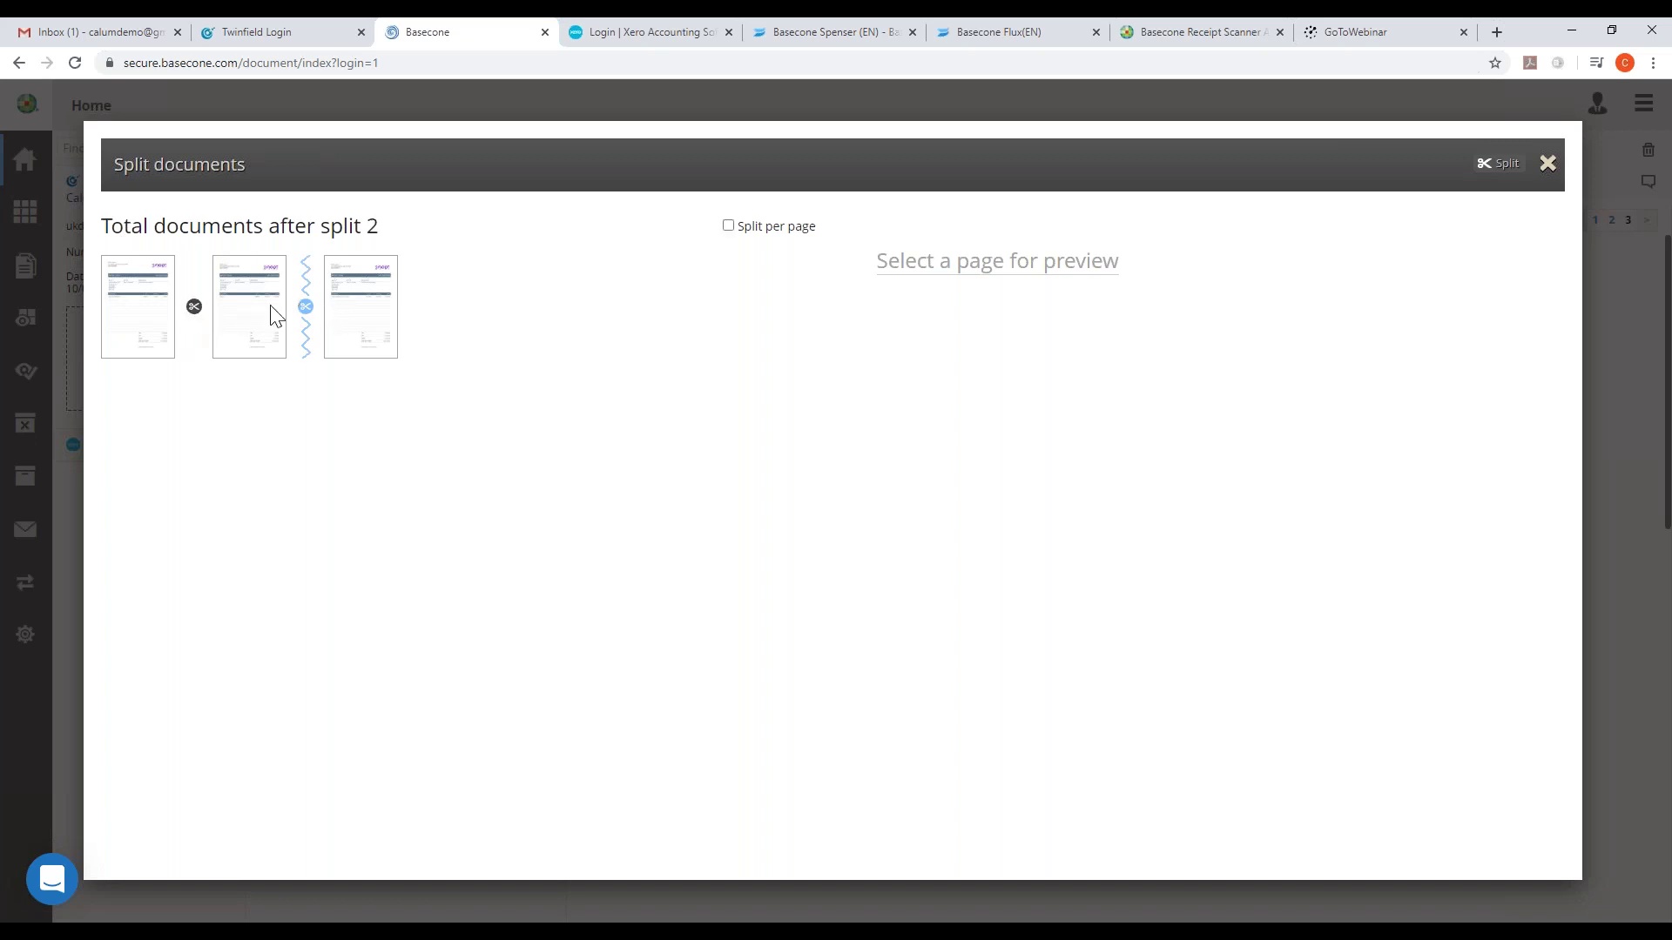
{"action": "left_click", "coordinate": [305, 306]}
{"action": "left_click", "coordinate": [729, 226]}
{"action": "left_click", "coordinate": [1495, 167]}
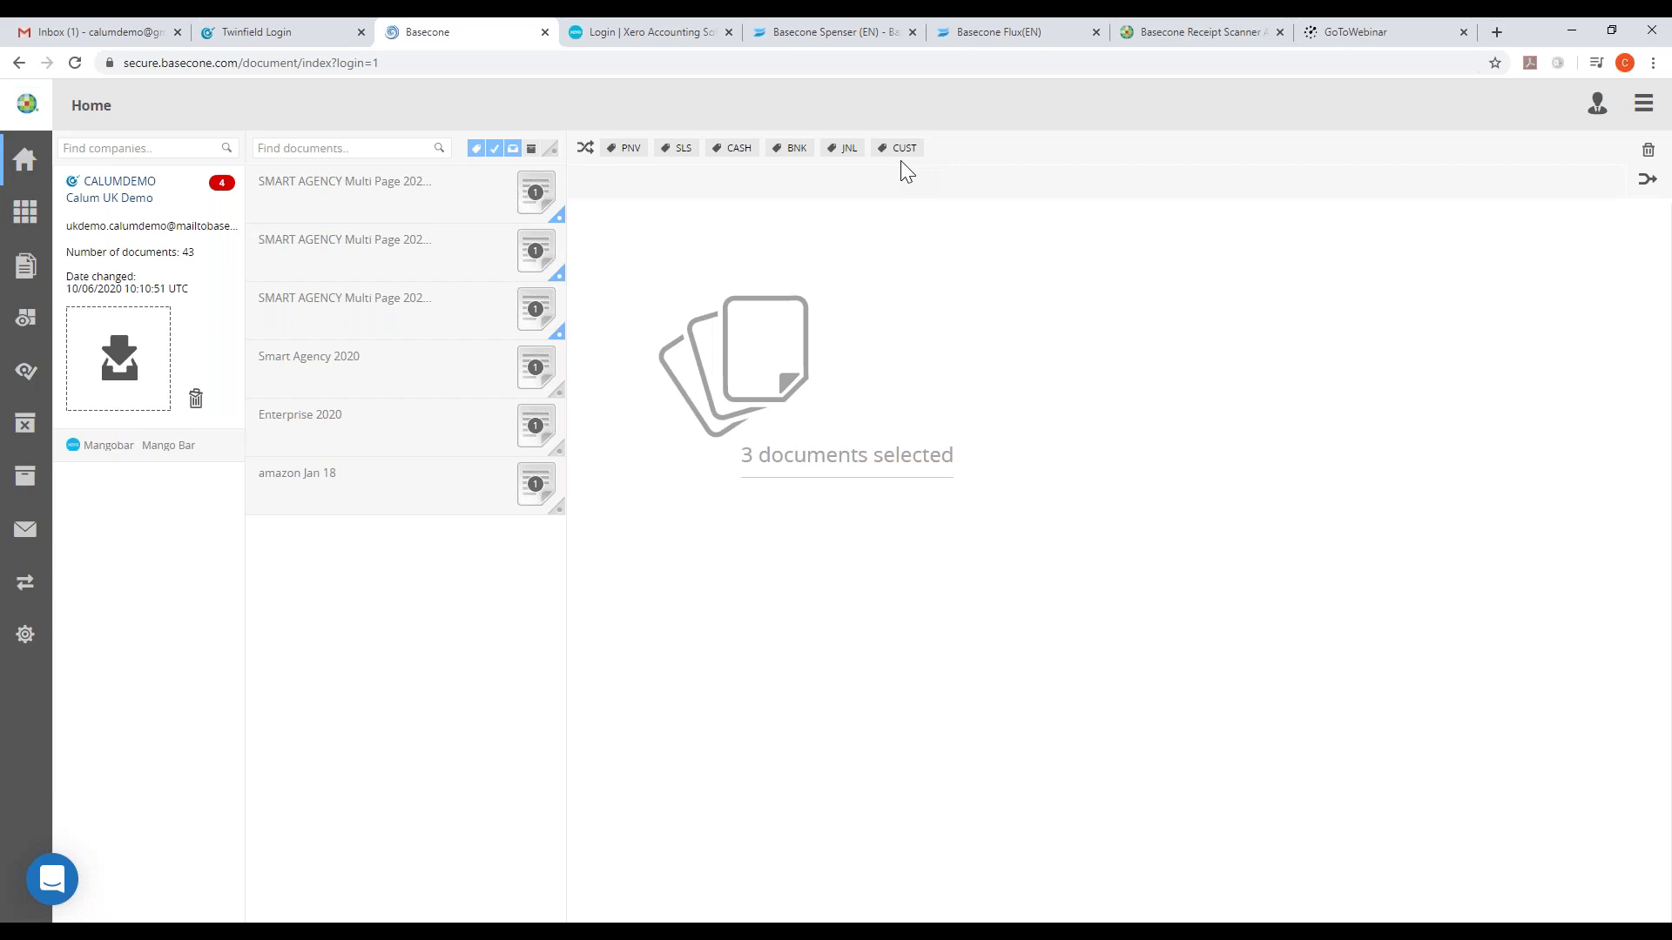
- Tag all six documents as PNV purchases with the authorisation flow cleared, and confirm
{"action": "left_click", "coordinate": [585, 147]}
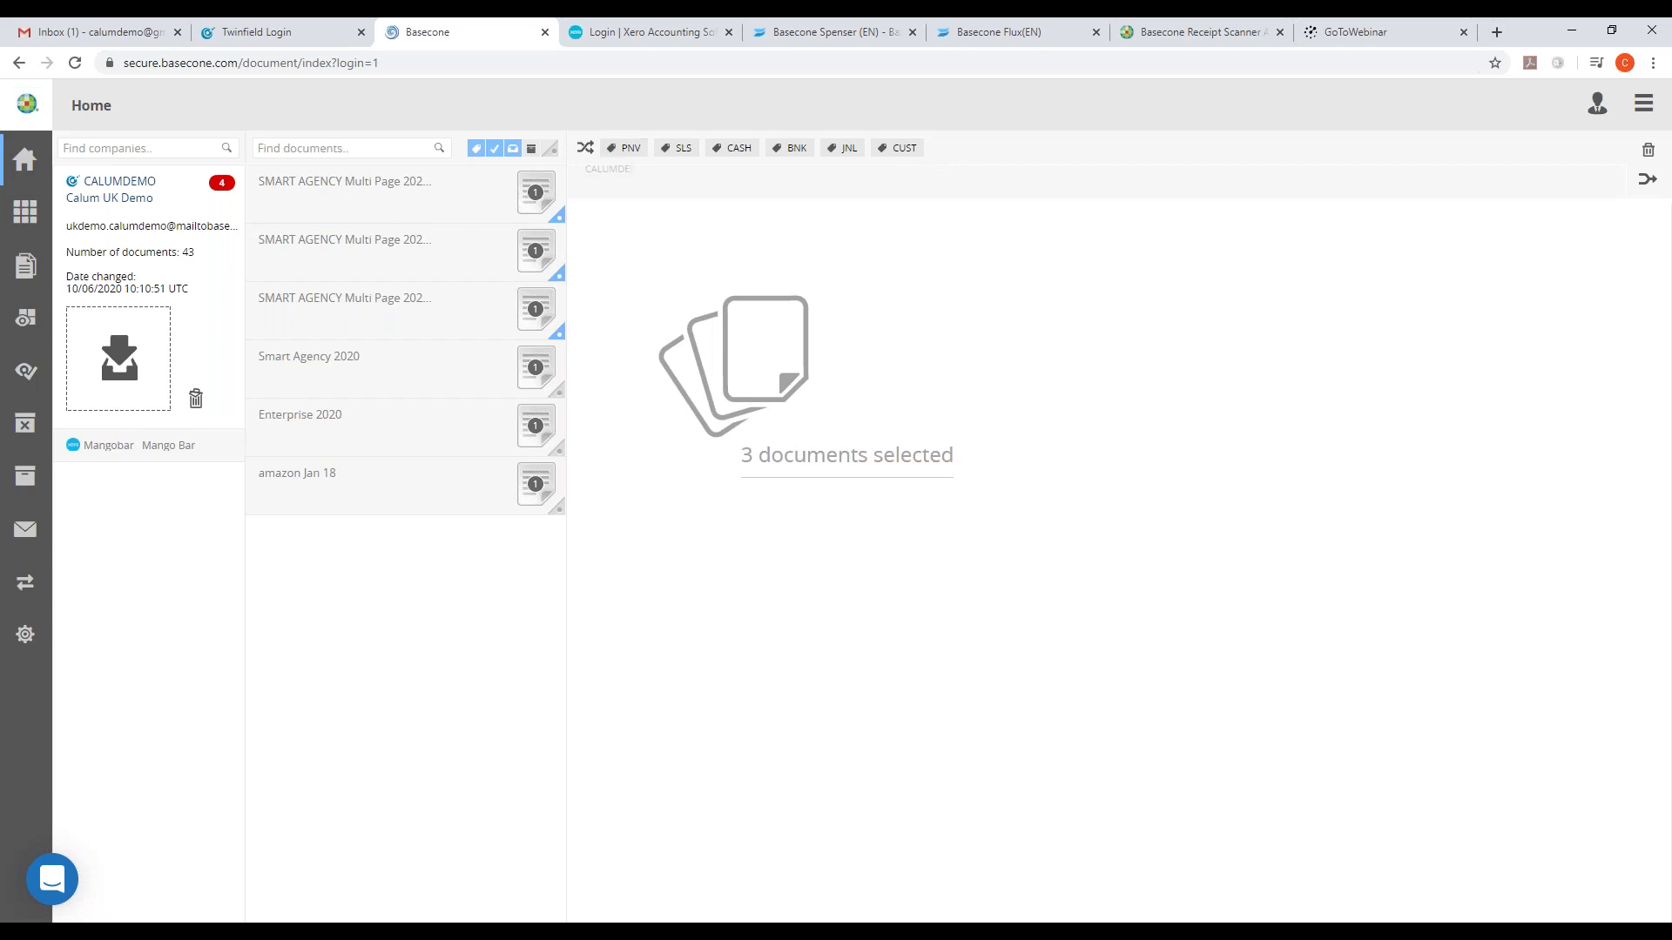
{"action": "left_click", "coordinate": [559, 392]}
{"action": "left_click", "coordinate": [559, 448]}
{"action": "left_click", "coordinate": [562, 507]}
{"action": "left_click", "coordinate": [626, 150]}
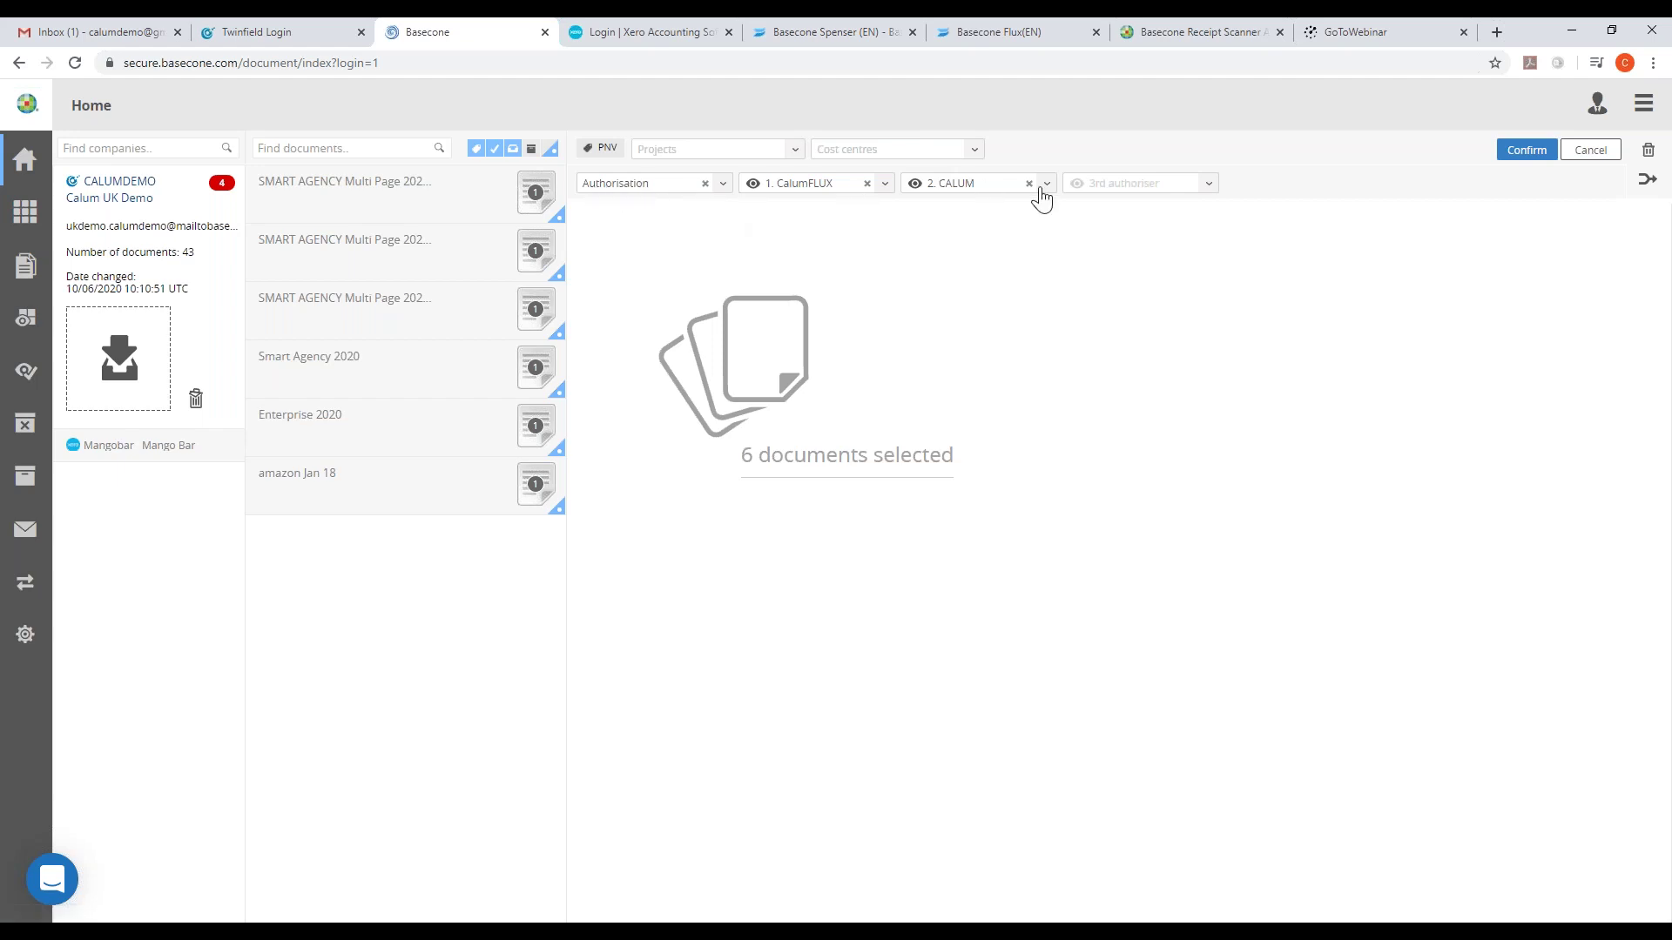
{"action": "left_click", "coordinate": [703, 184]}
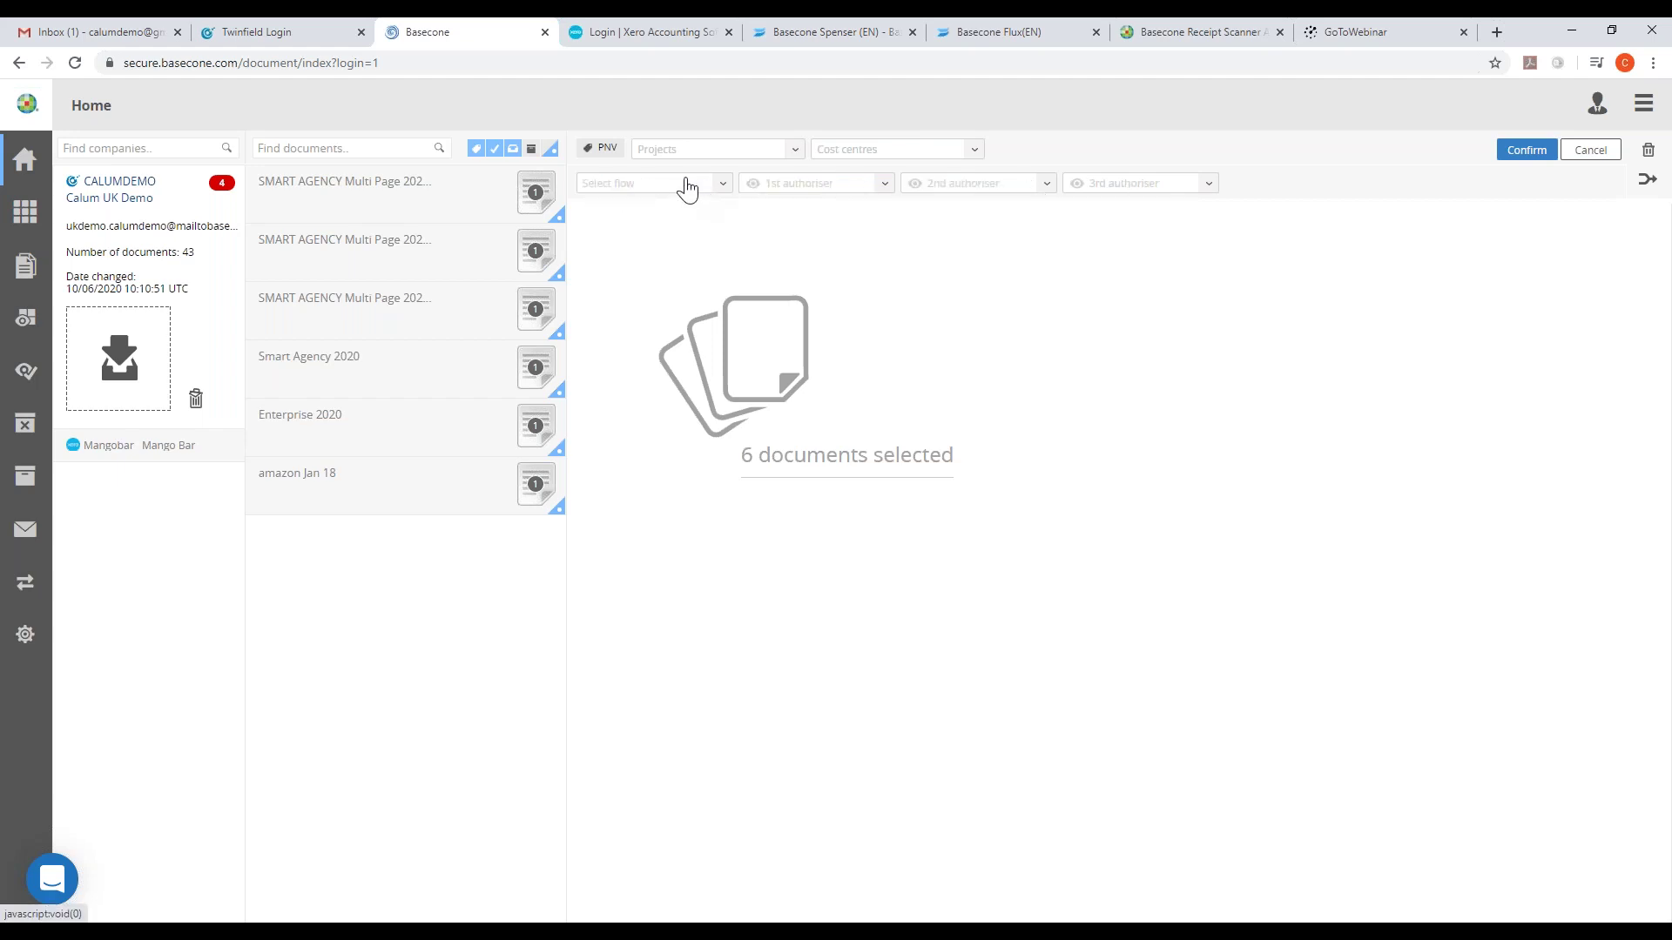
{"action": "left_click", "coordinate": [1526, 150]}
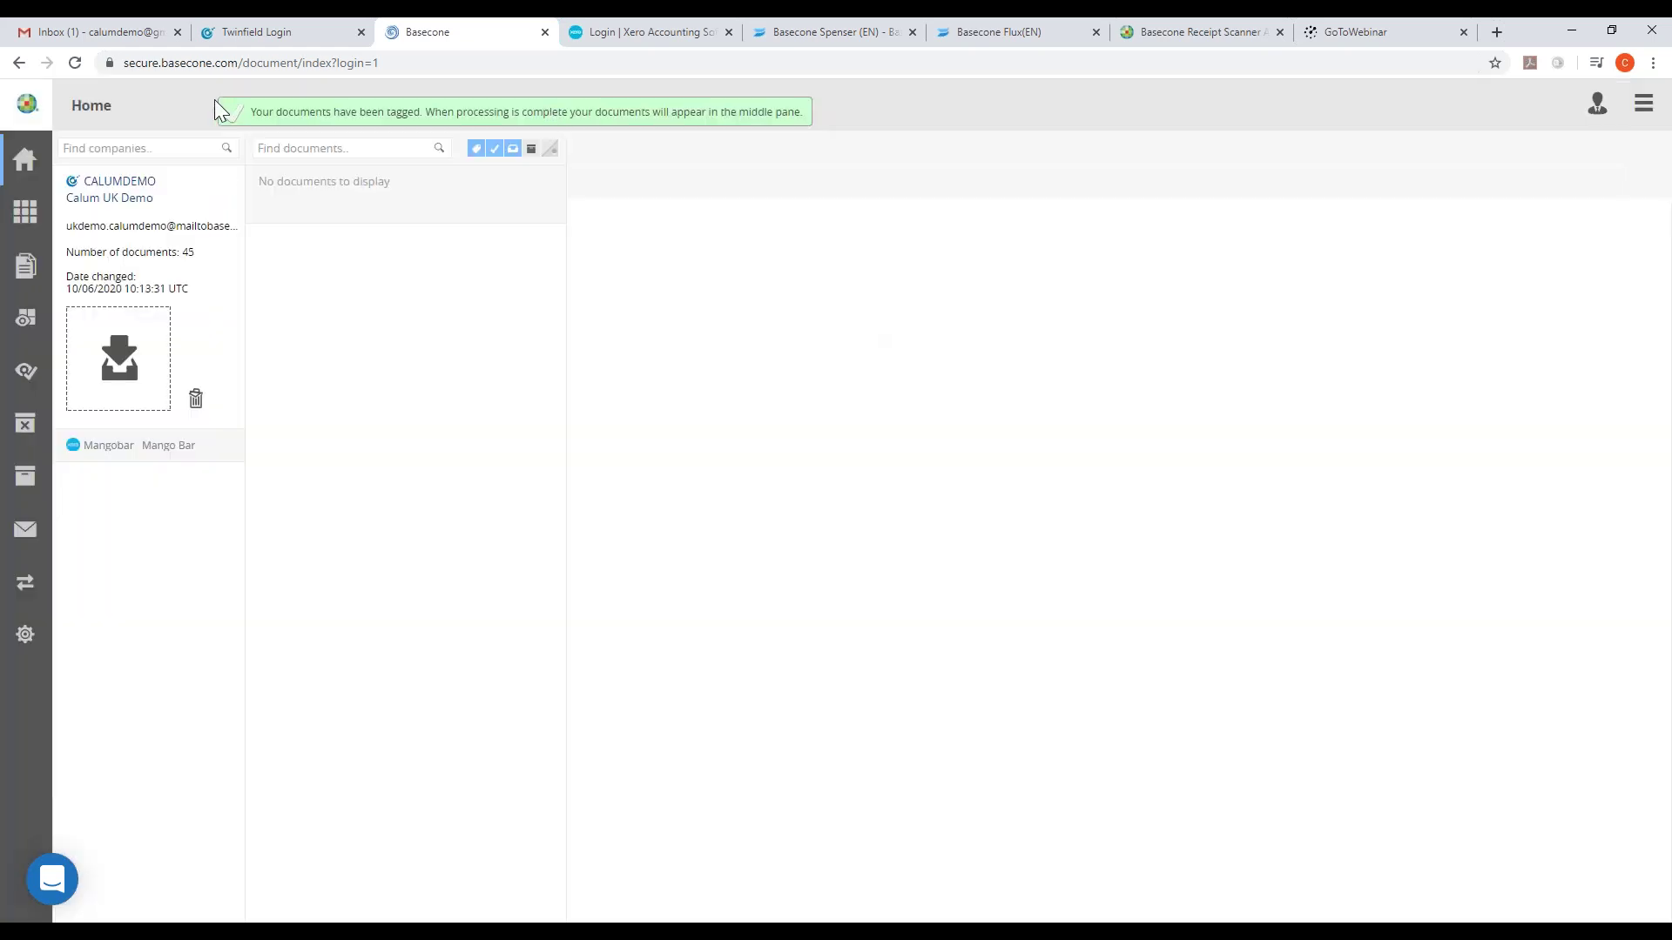
- Open SMART AGENCY Multi Page 2020_1 (invoice 123458) for booking from the Validation overview
{"action": "left_click", "coordinate": [24, 264]}
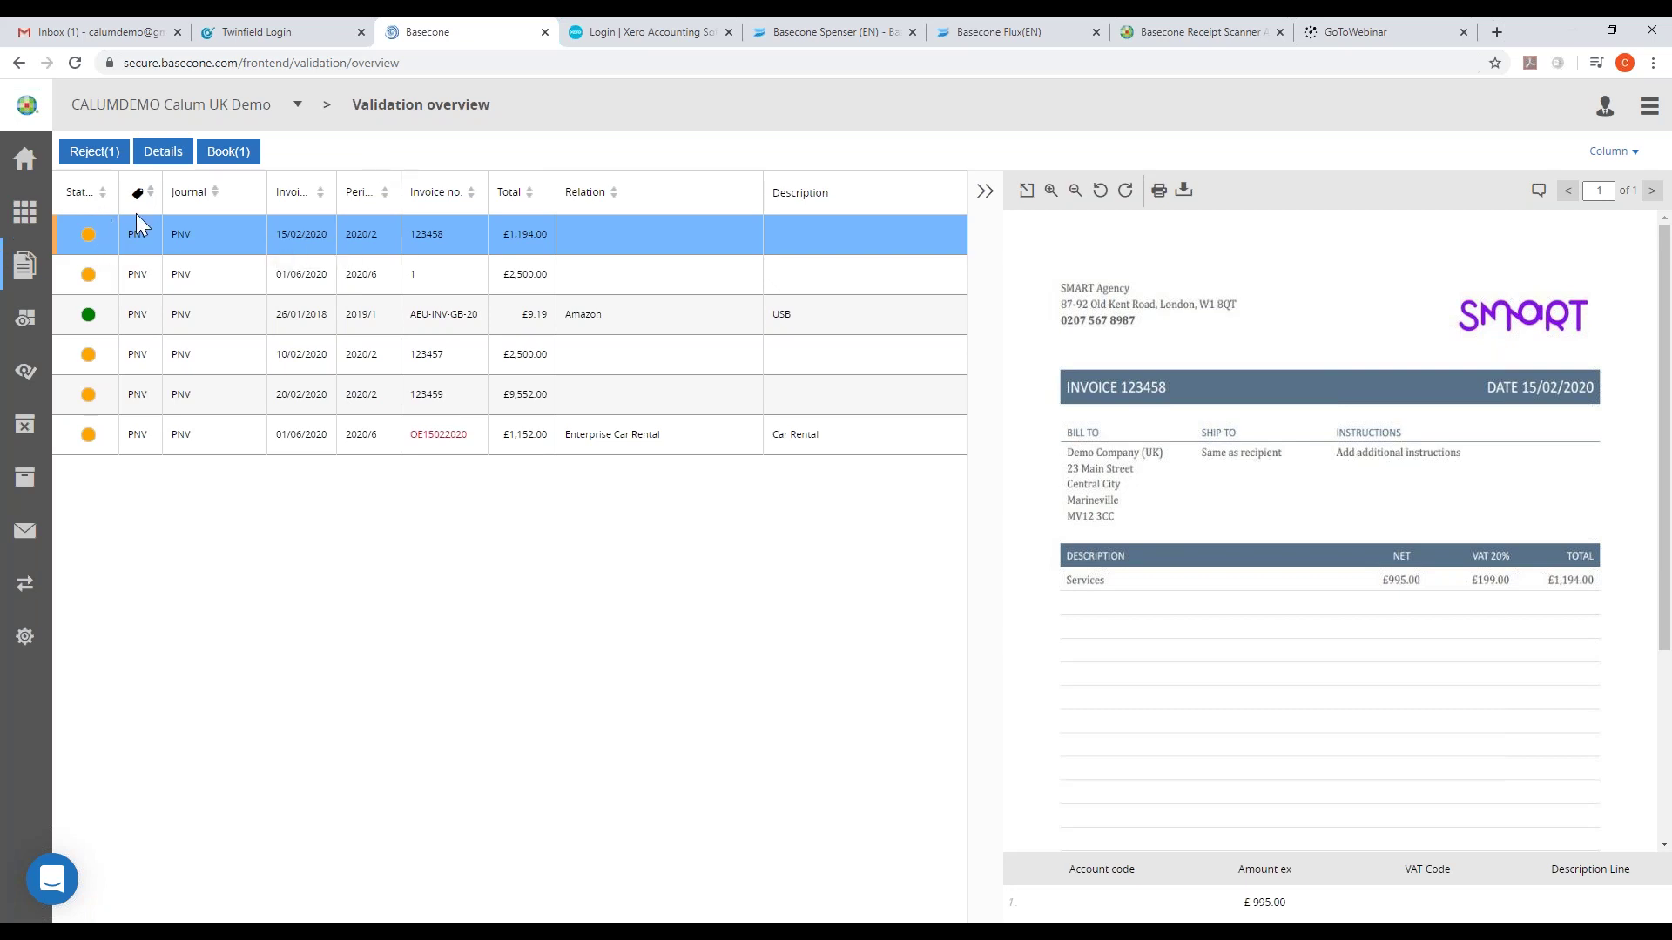
{"action": "left_click", "coordinate": [165, 153]}
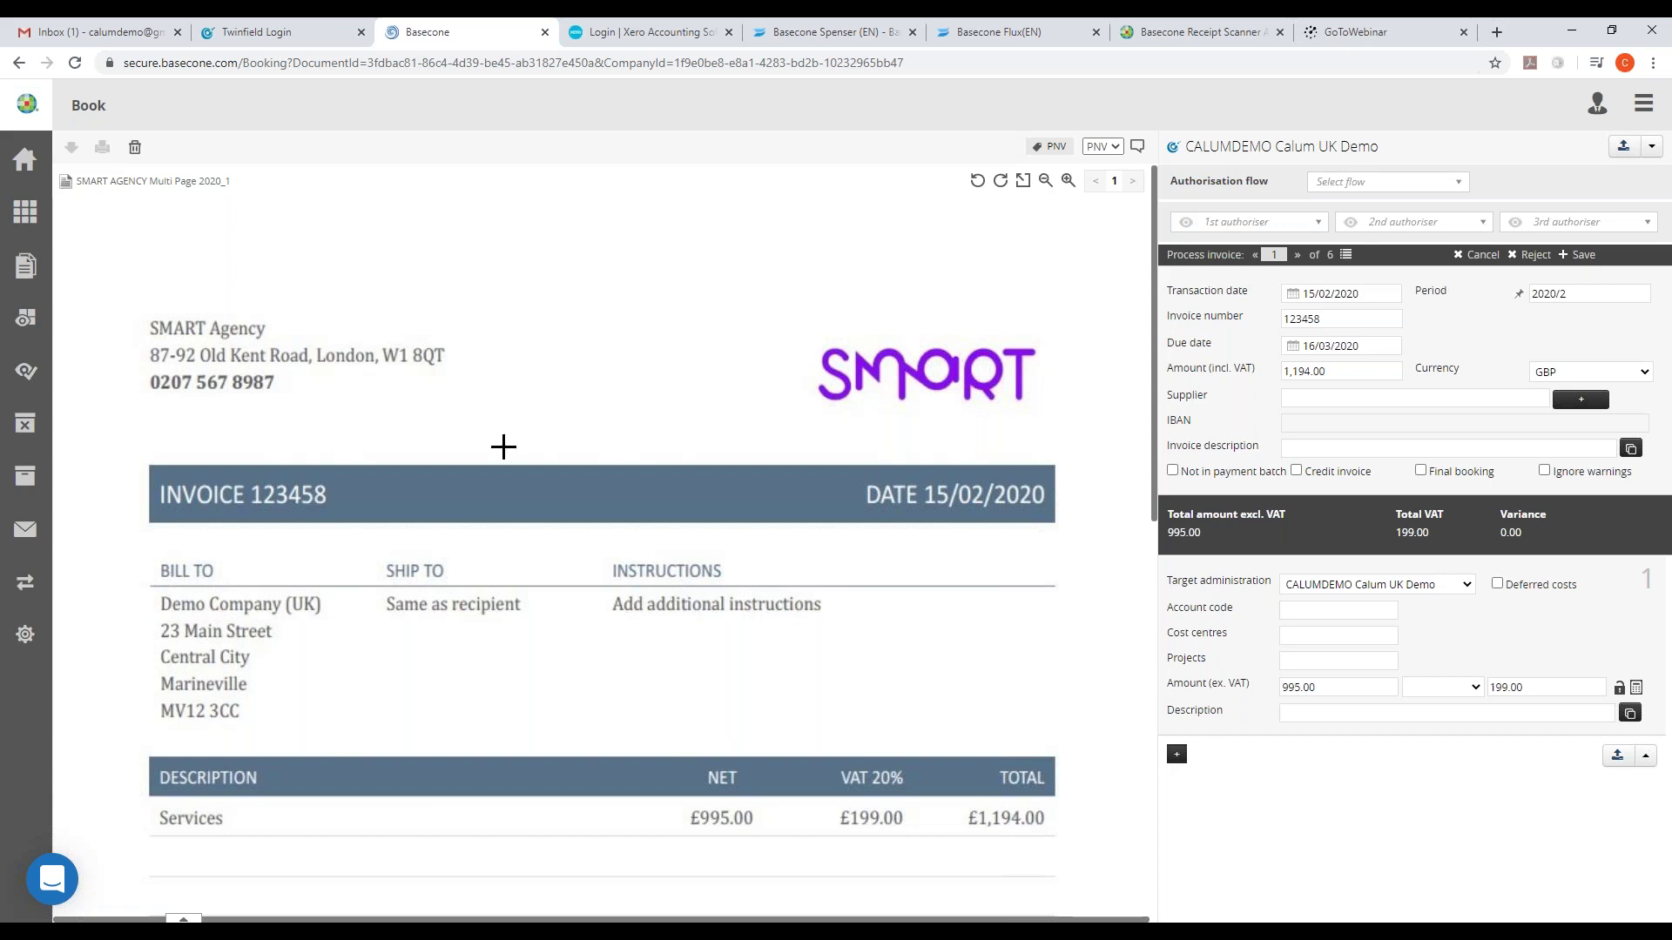
- Review the invoice 123458 preview and show the two SMART Agency supplier suggestions
{"action": "scroll", "coordinate": [500, 445], "scroll_direction": "down", "scroll_amount": 1}
{"action": "scroll", "coordinate": [522, 453], "scroll_direction": "up", "scroll_amount": 1}
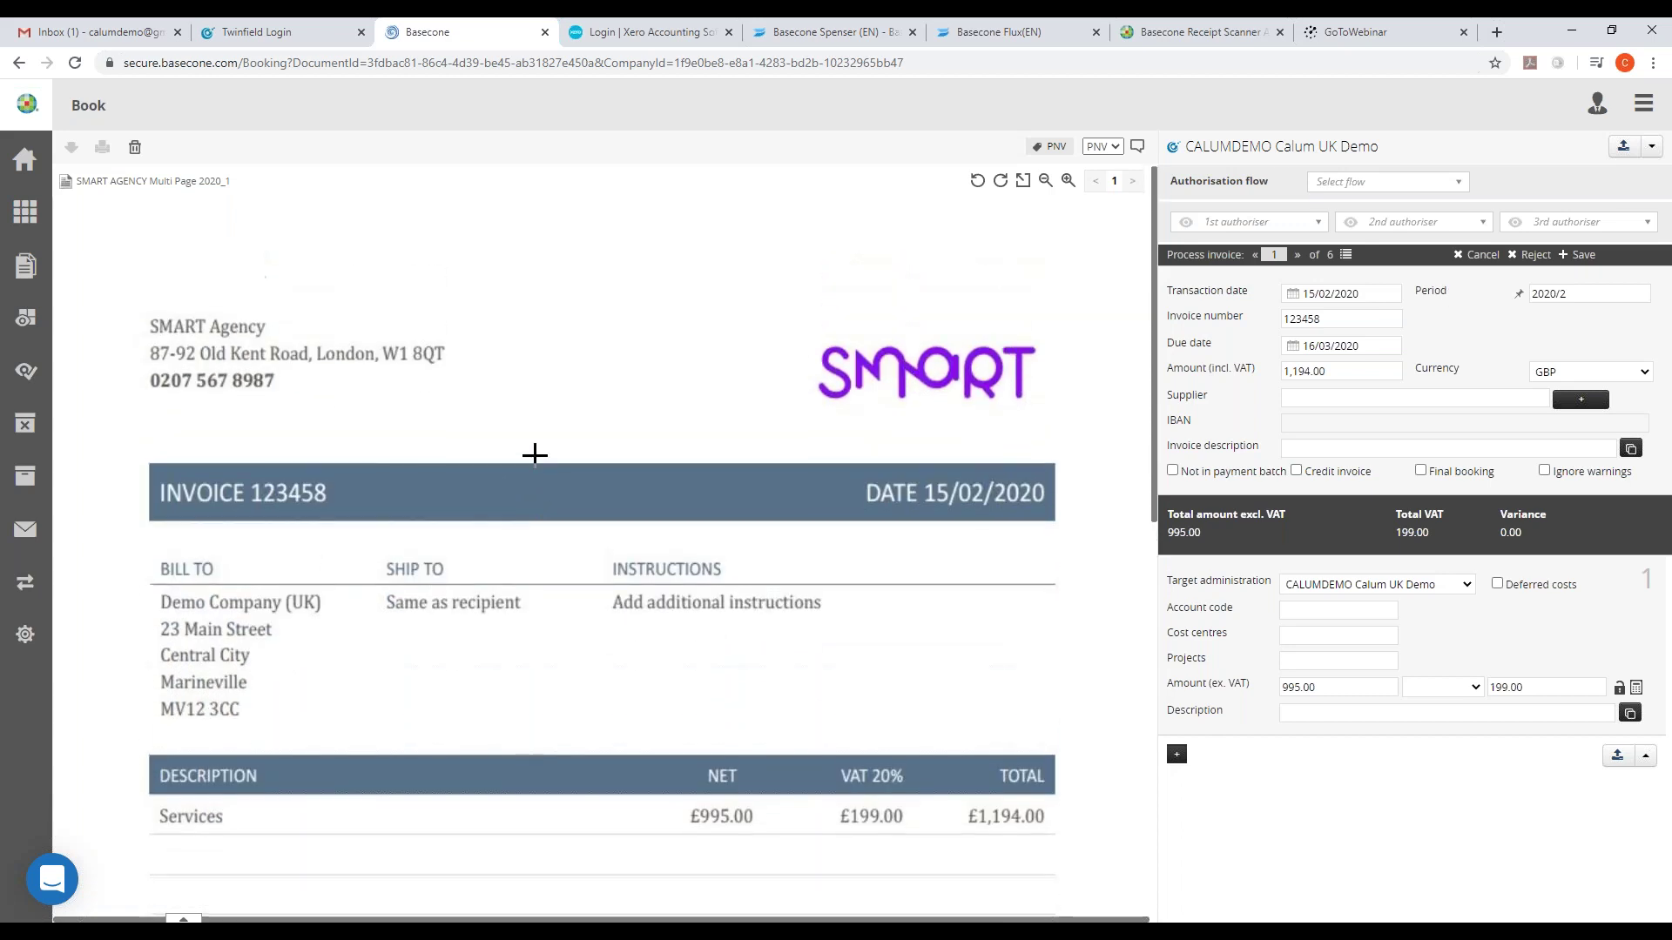
{"action": "scroll", "coordinate": [534, 453], "scroll_direction": "down", "scroll_amount": 9}
{"action": "scroll", "coordinate": [534, 455], "scroll_direction": "up", "scroll_amount": 7}
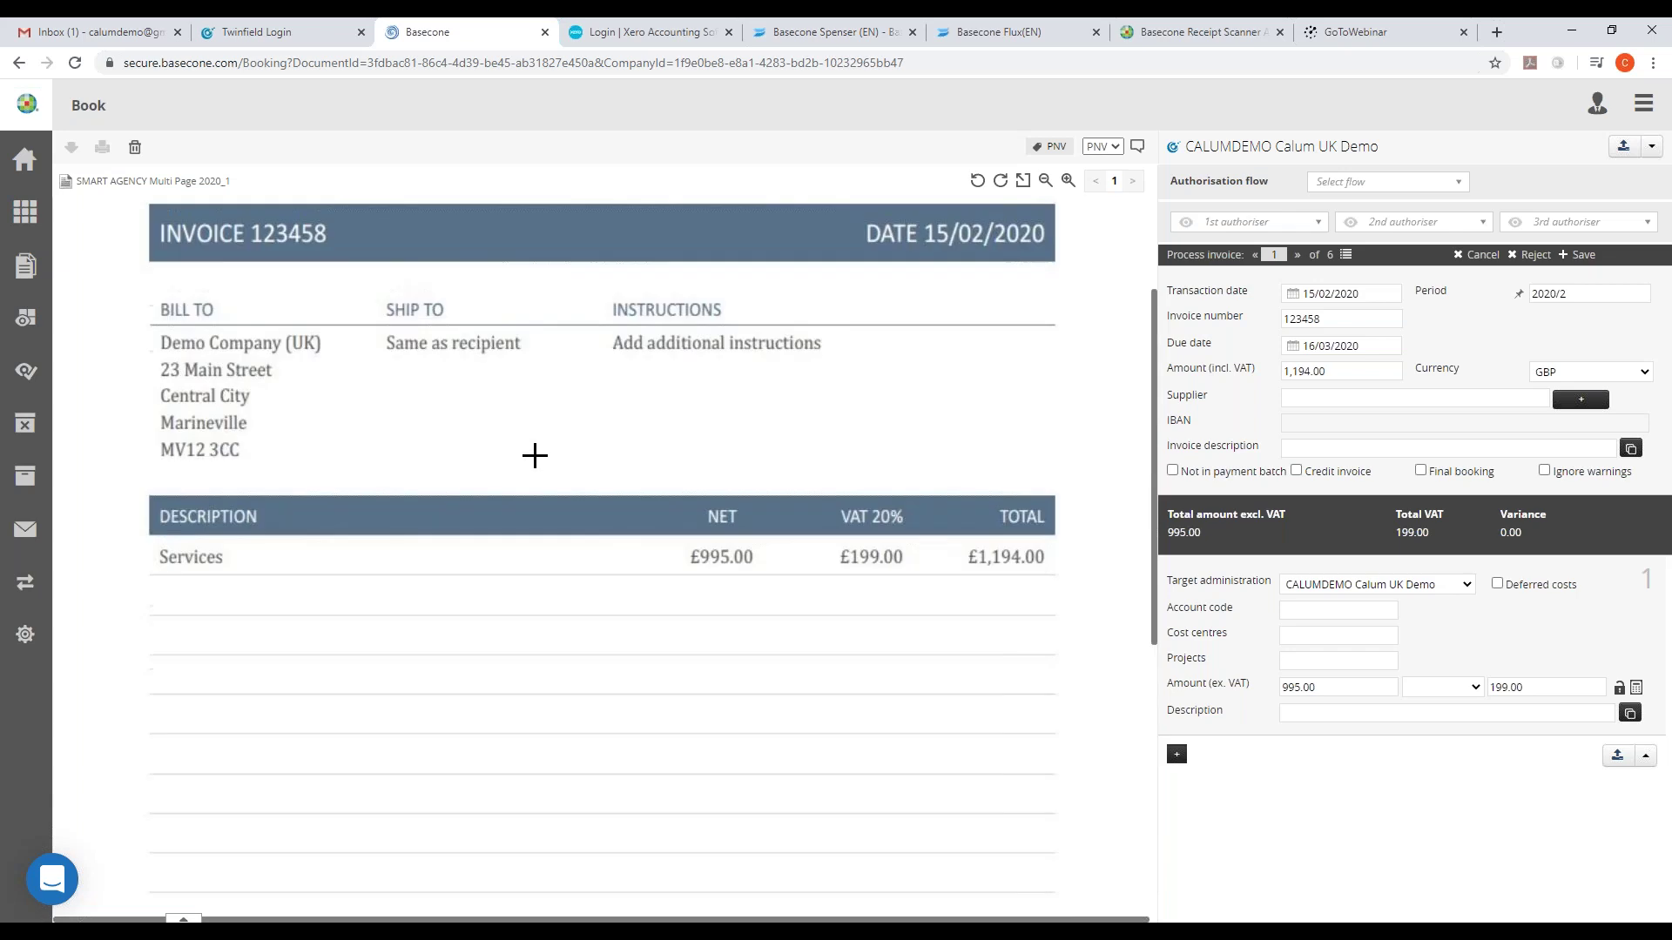
{"action": "scroll", "coordinate": [871, 418], "scroll_direction": "up", "scroll_amount": 2}
{"action": "scroll", "coordinate": [888, 423], "scroll_direction": "up", "scroll_amount": 1}
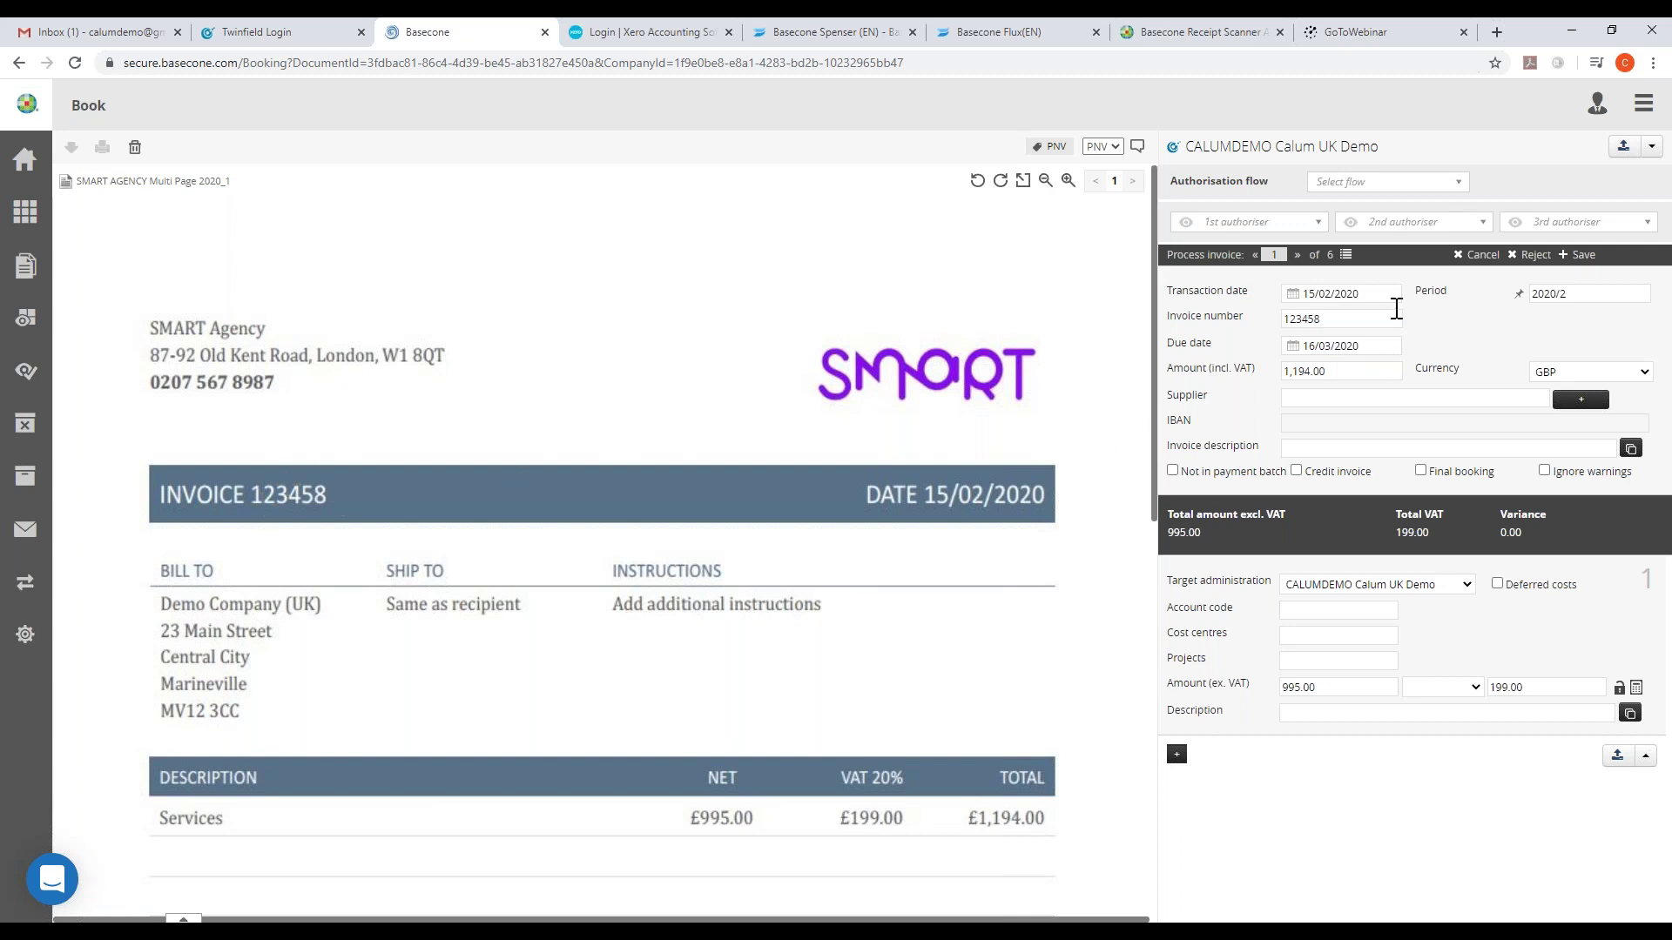
{"action": "left_click", "coordinate": [1380, 396]}
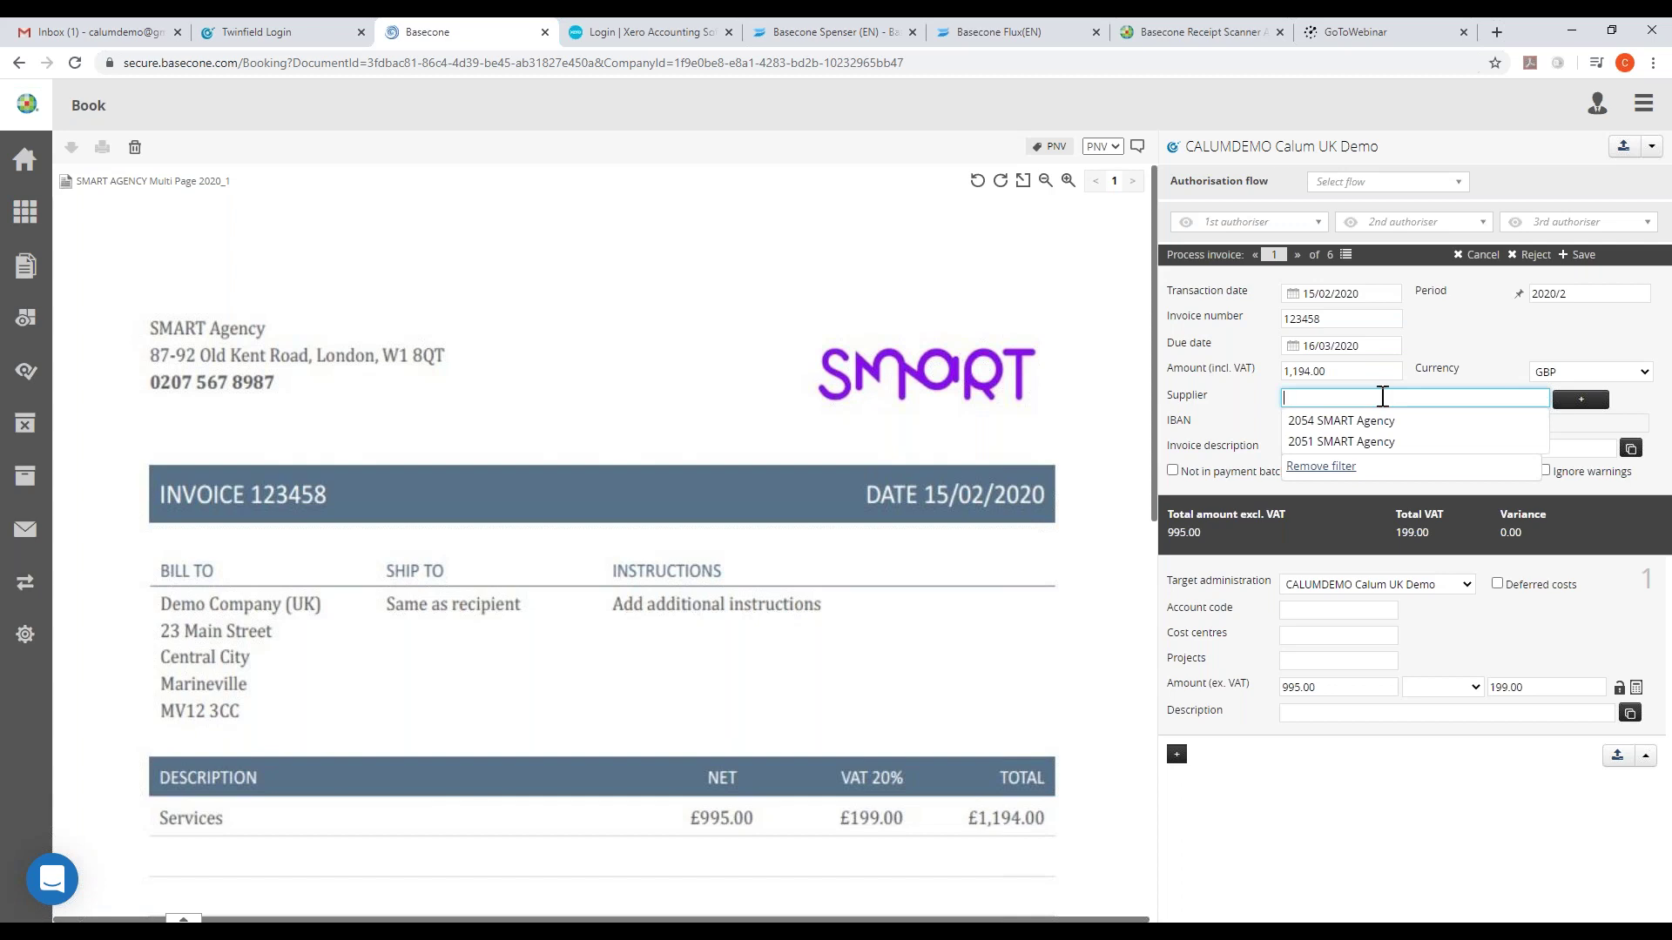
- Choose supplier 2051 SMART Agency and fill both descriptions with 'Services' captured from the invoice
{"action": "left_click", "coordinate": [1353, 442]}
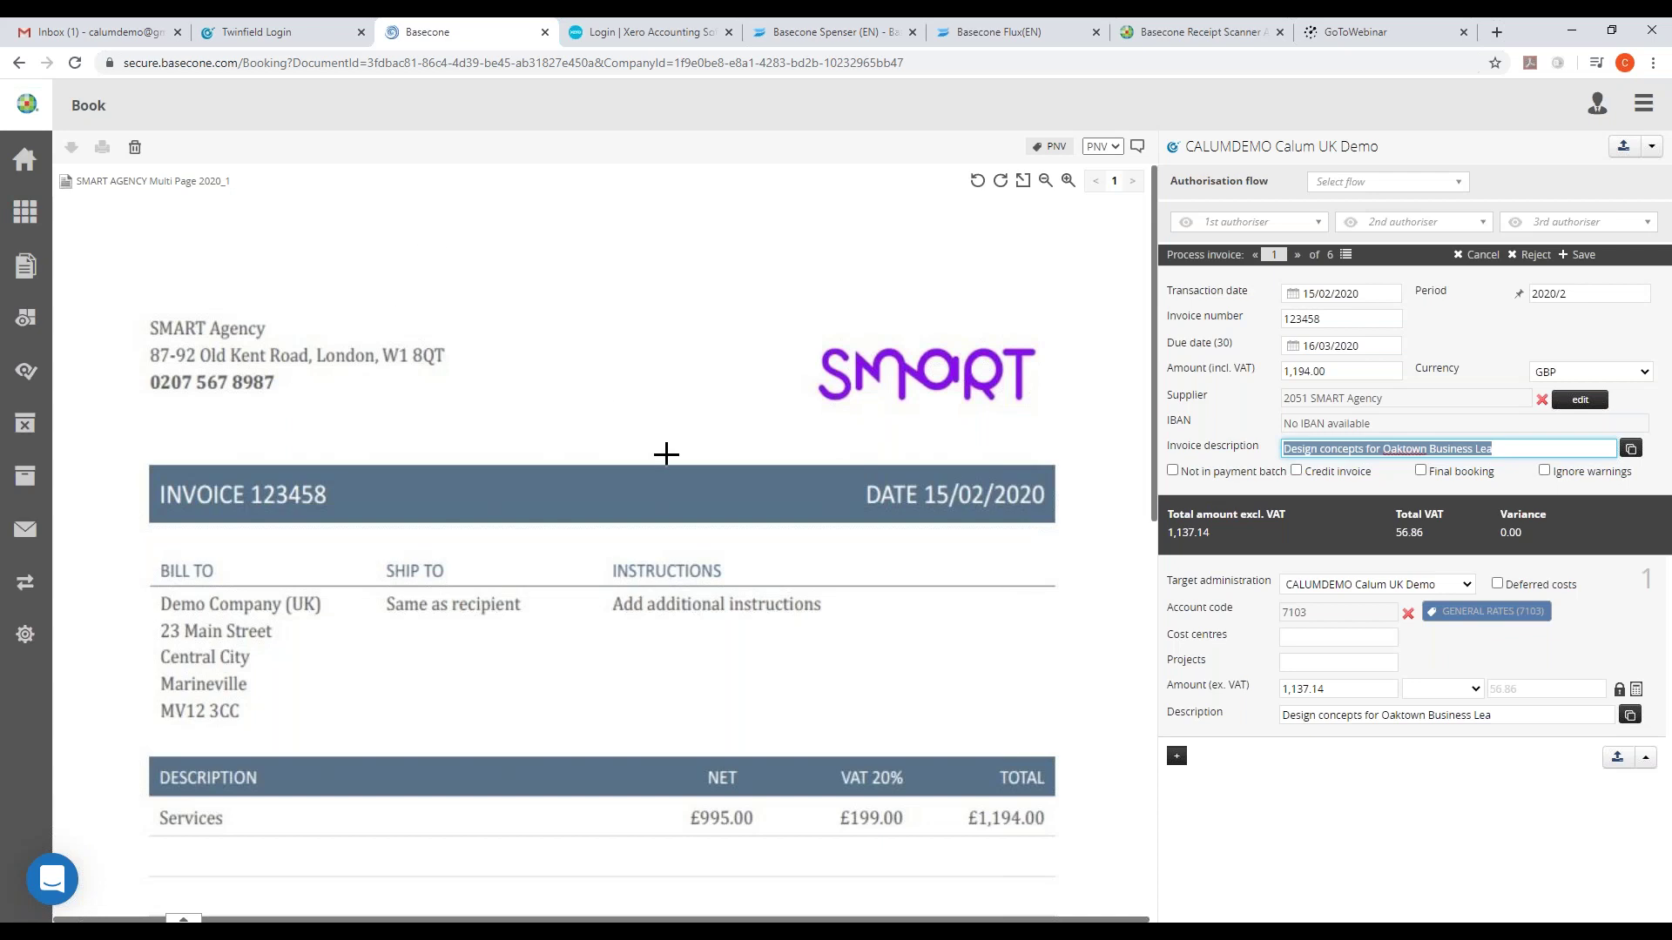
{"action": "scroll", "coordinate": [666, 454], "scroll_direction": "down", "scroll_amount": 2}
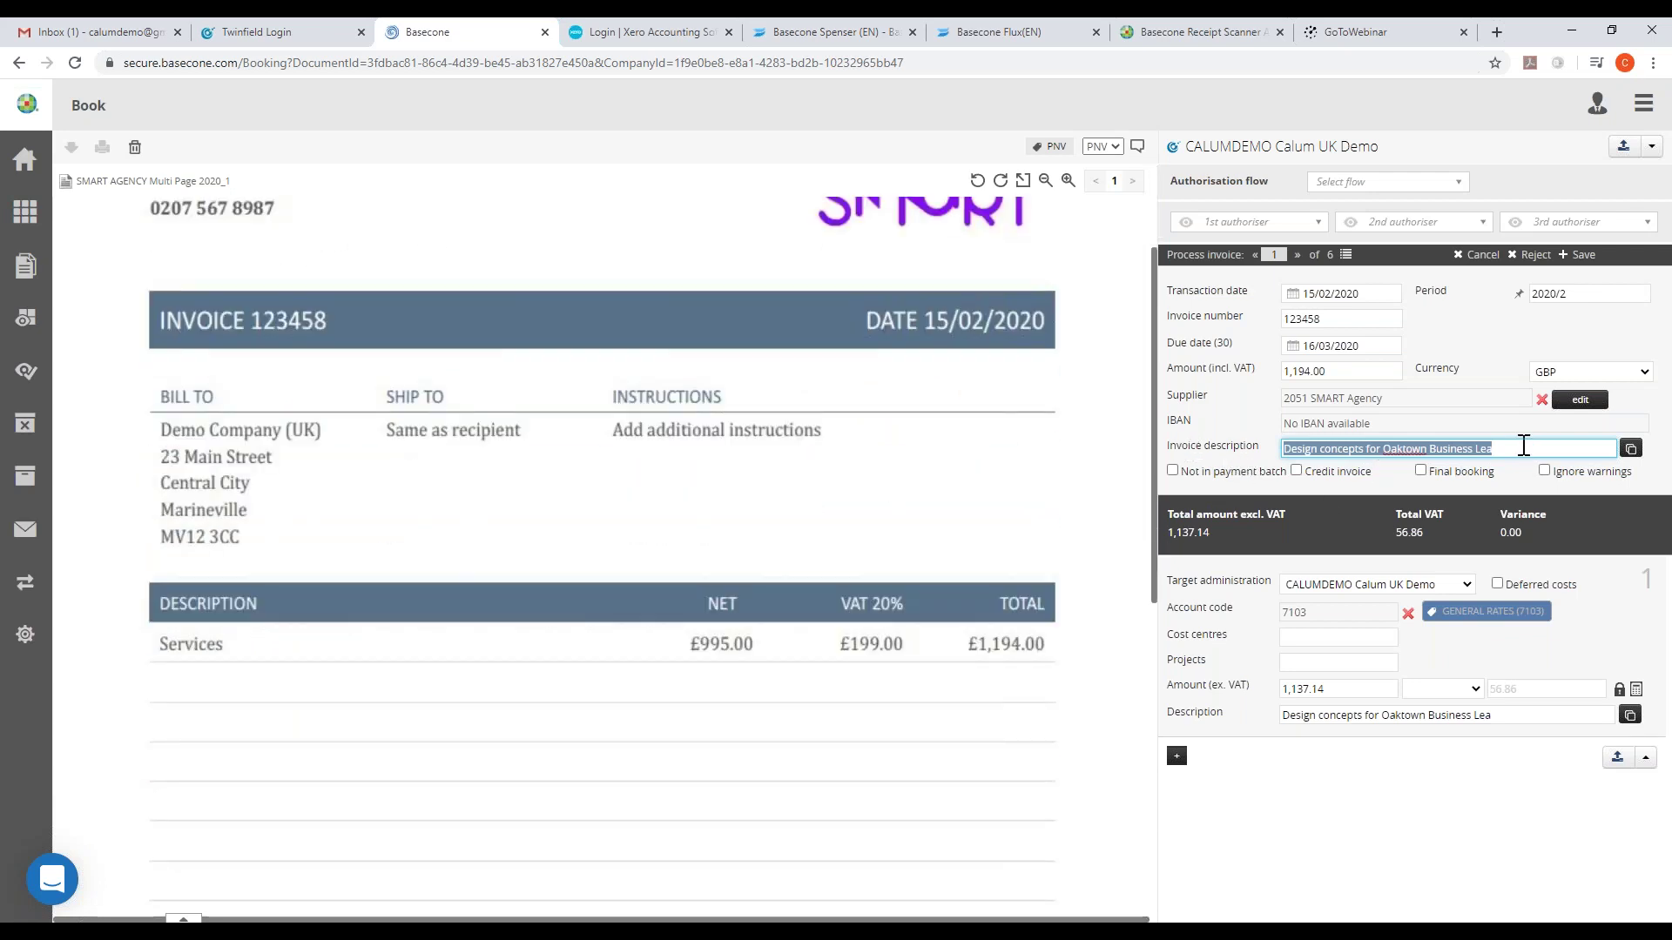
{"action": "key", "text": "BackSpace"}
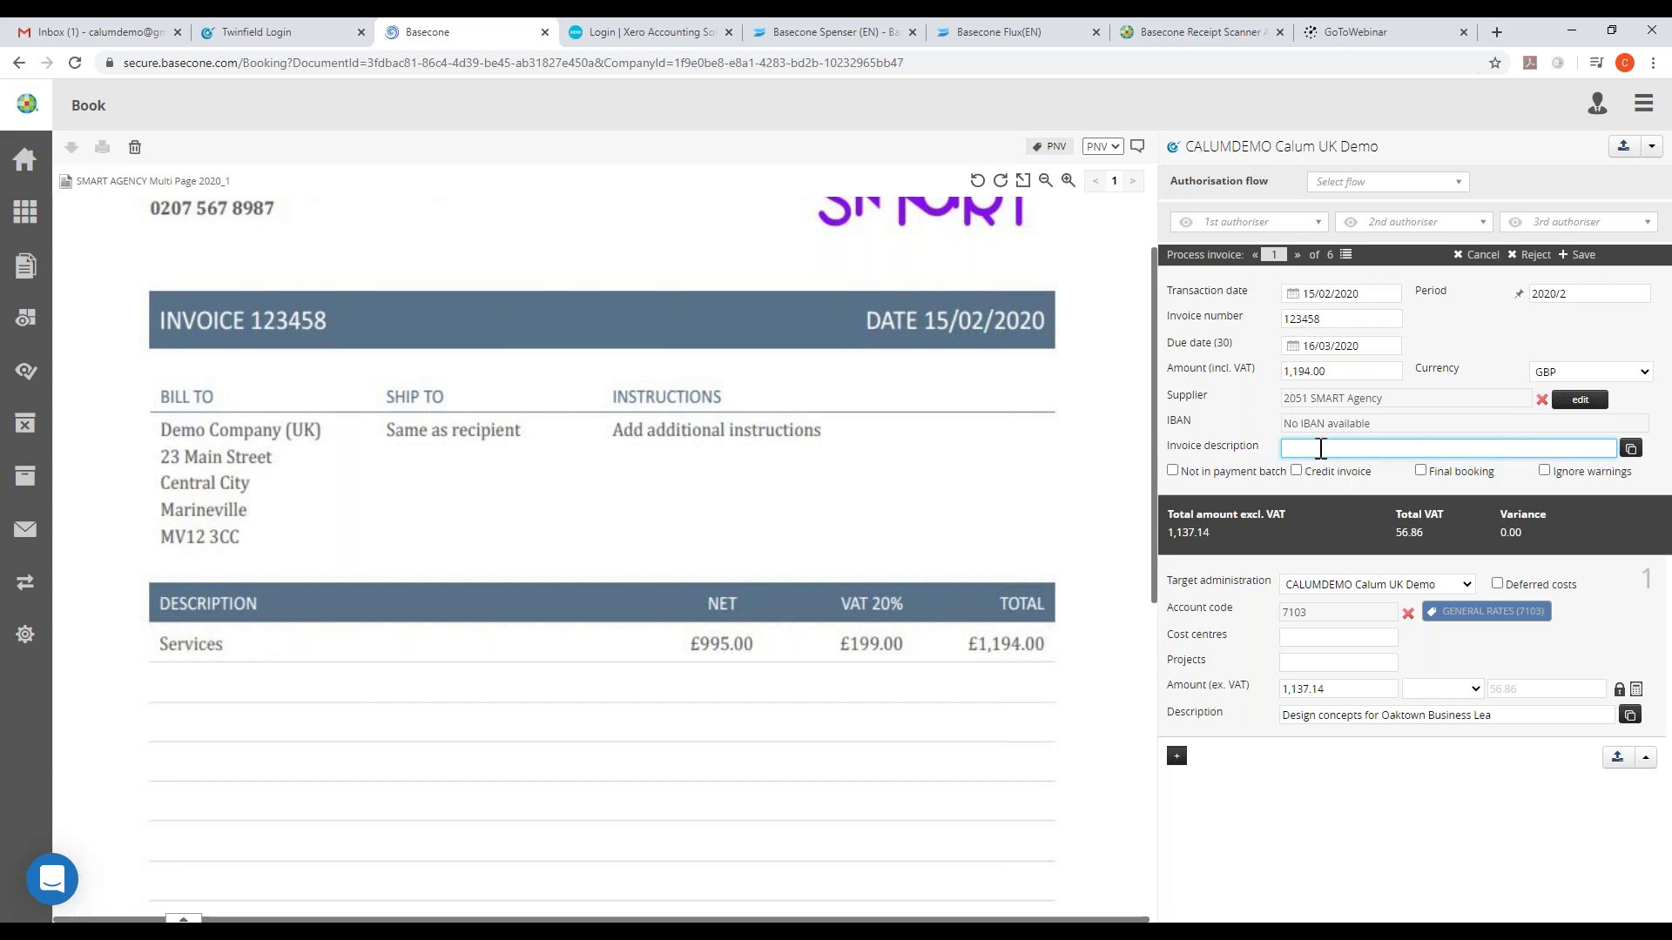
{"action": "left_click_drag", "start_coordinate": [161, 641], "coordinate": [228, 655]}
{"action": "left_click_drag", "start_coordinate": [160, 644], "coordinate": [225, 651]}
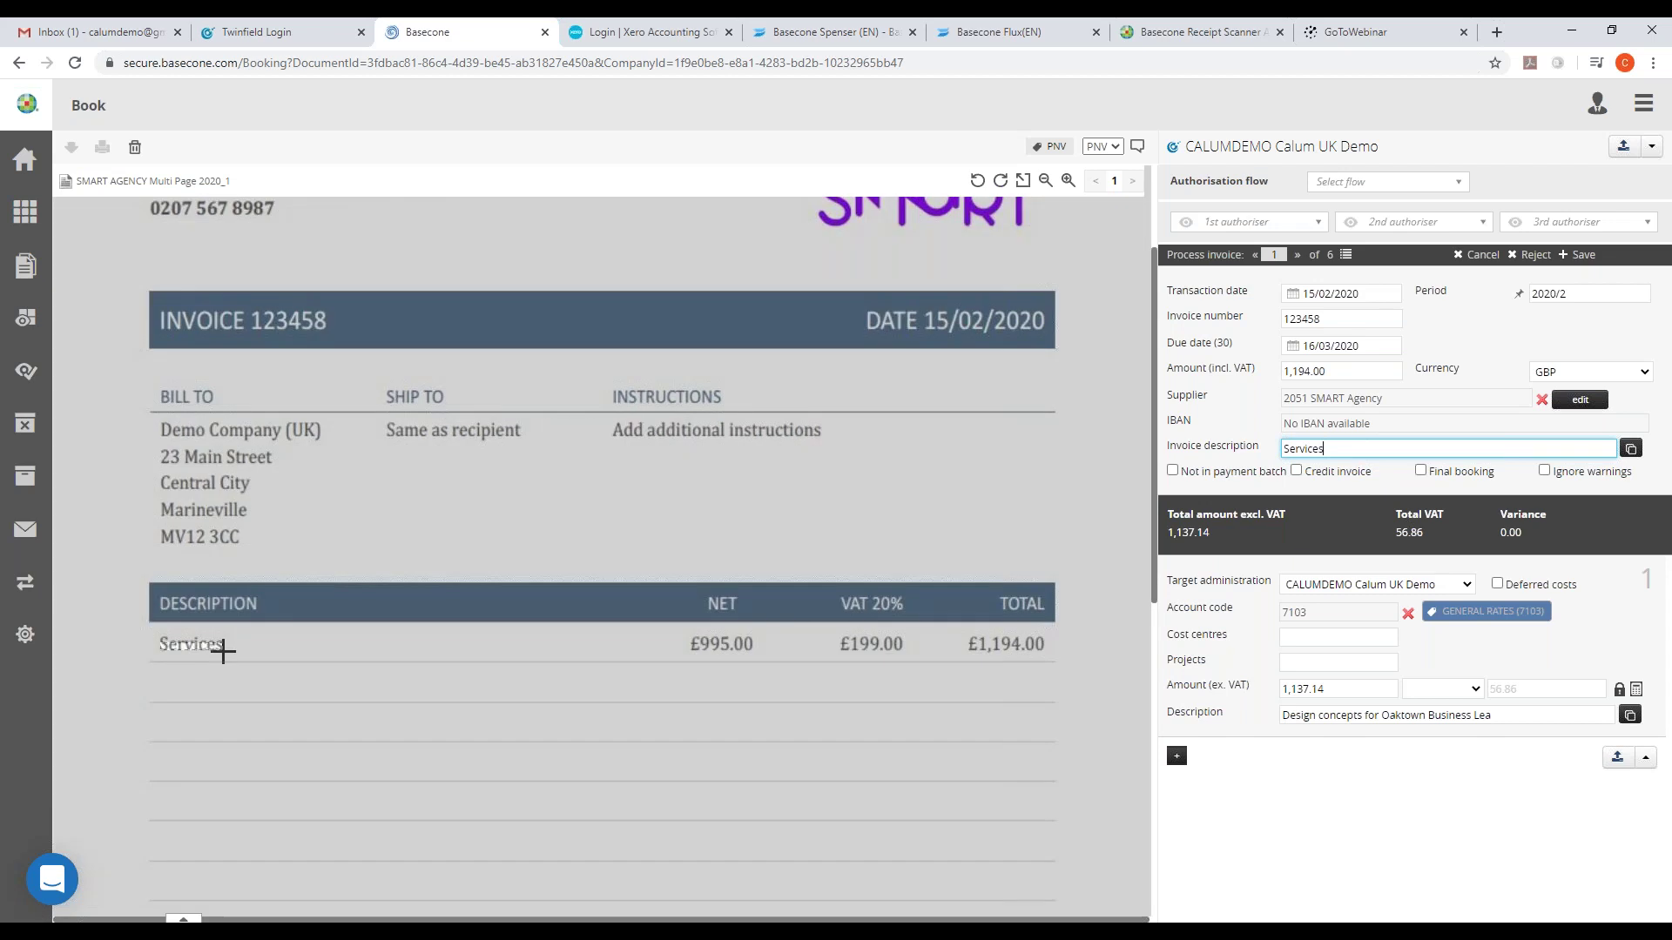
{"action": "left_click", "coordinate": [1289, 715]}
{"action": "left_click", "coordinate": [1364, 799]}
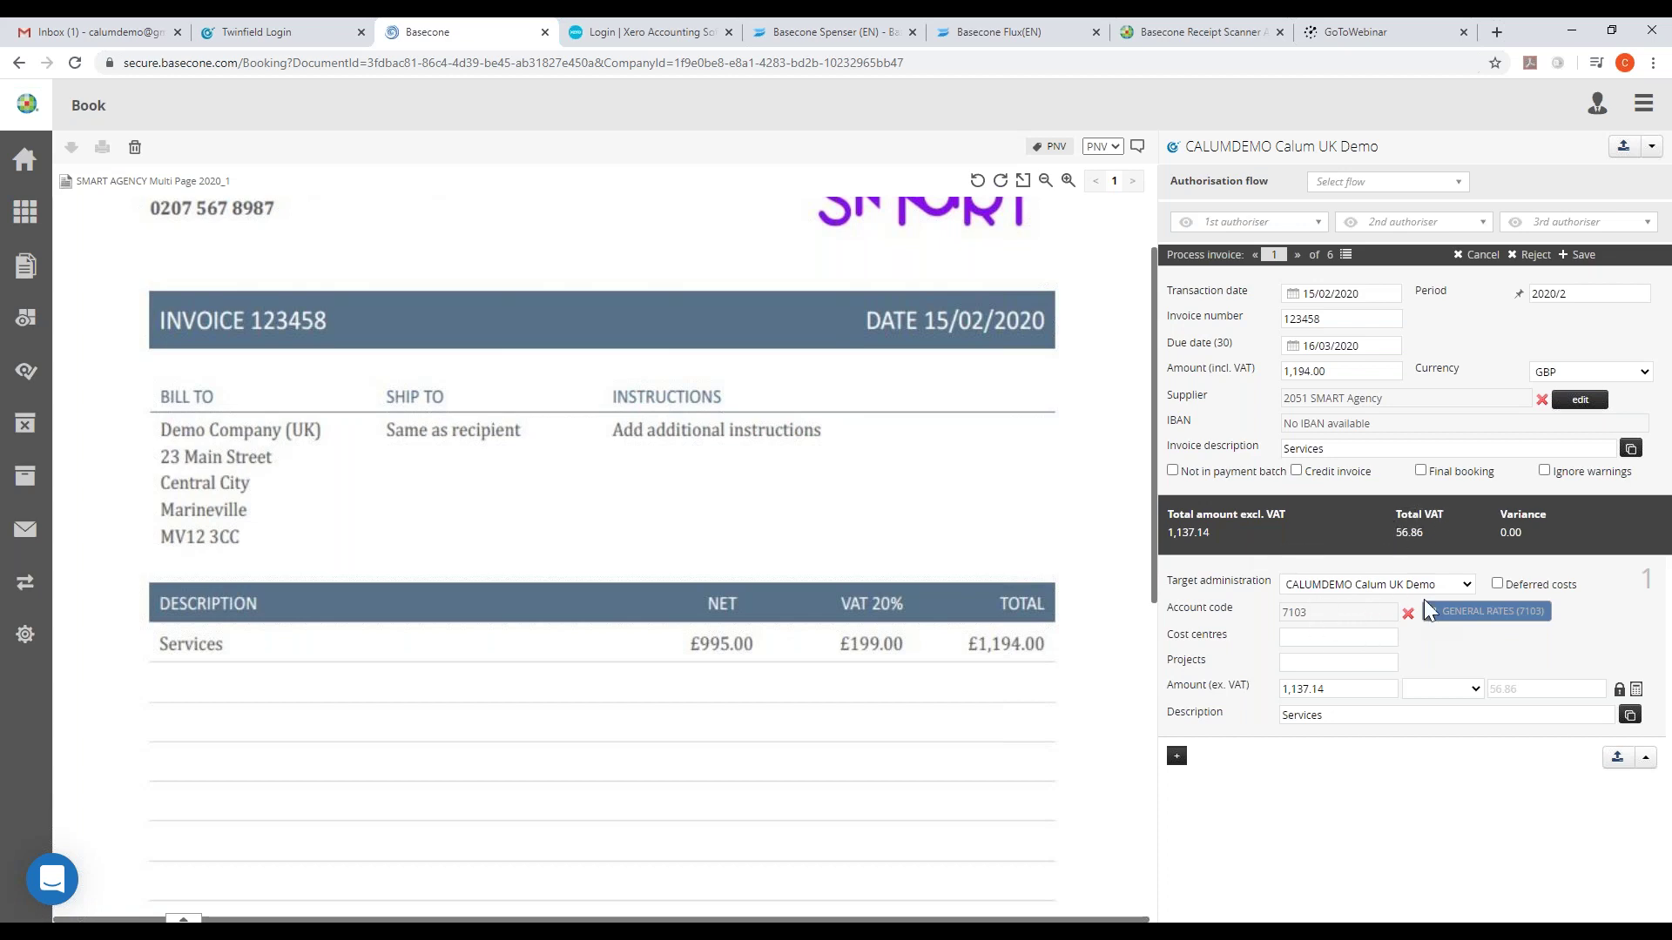
- Leave Deferred costs off, confirm account 7103, and book invoice 123458 as 202000049
{"action": "left_click", "coordinate": [1497, 585]}
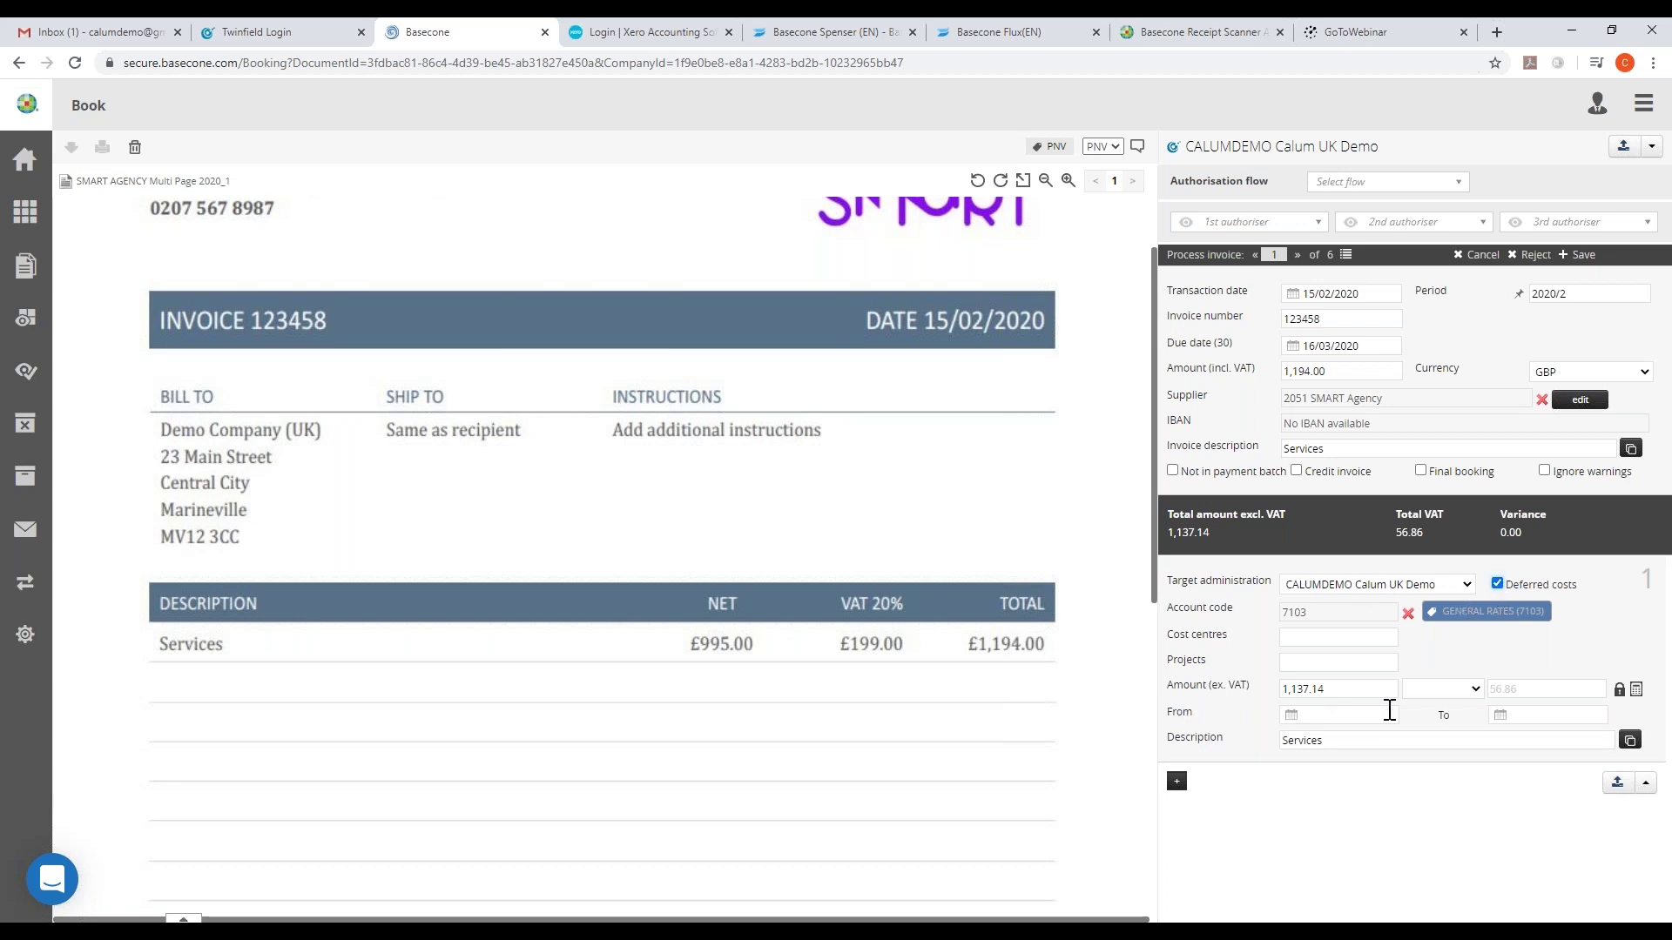
{"action": "left_click", "coordinate": [1499, 584]}
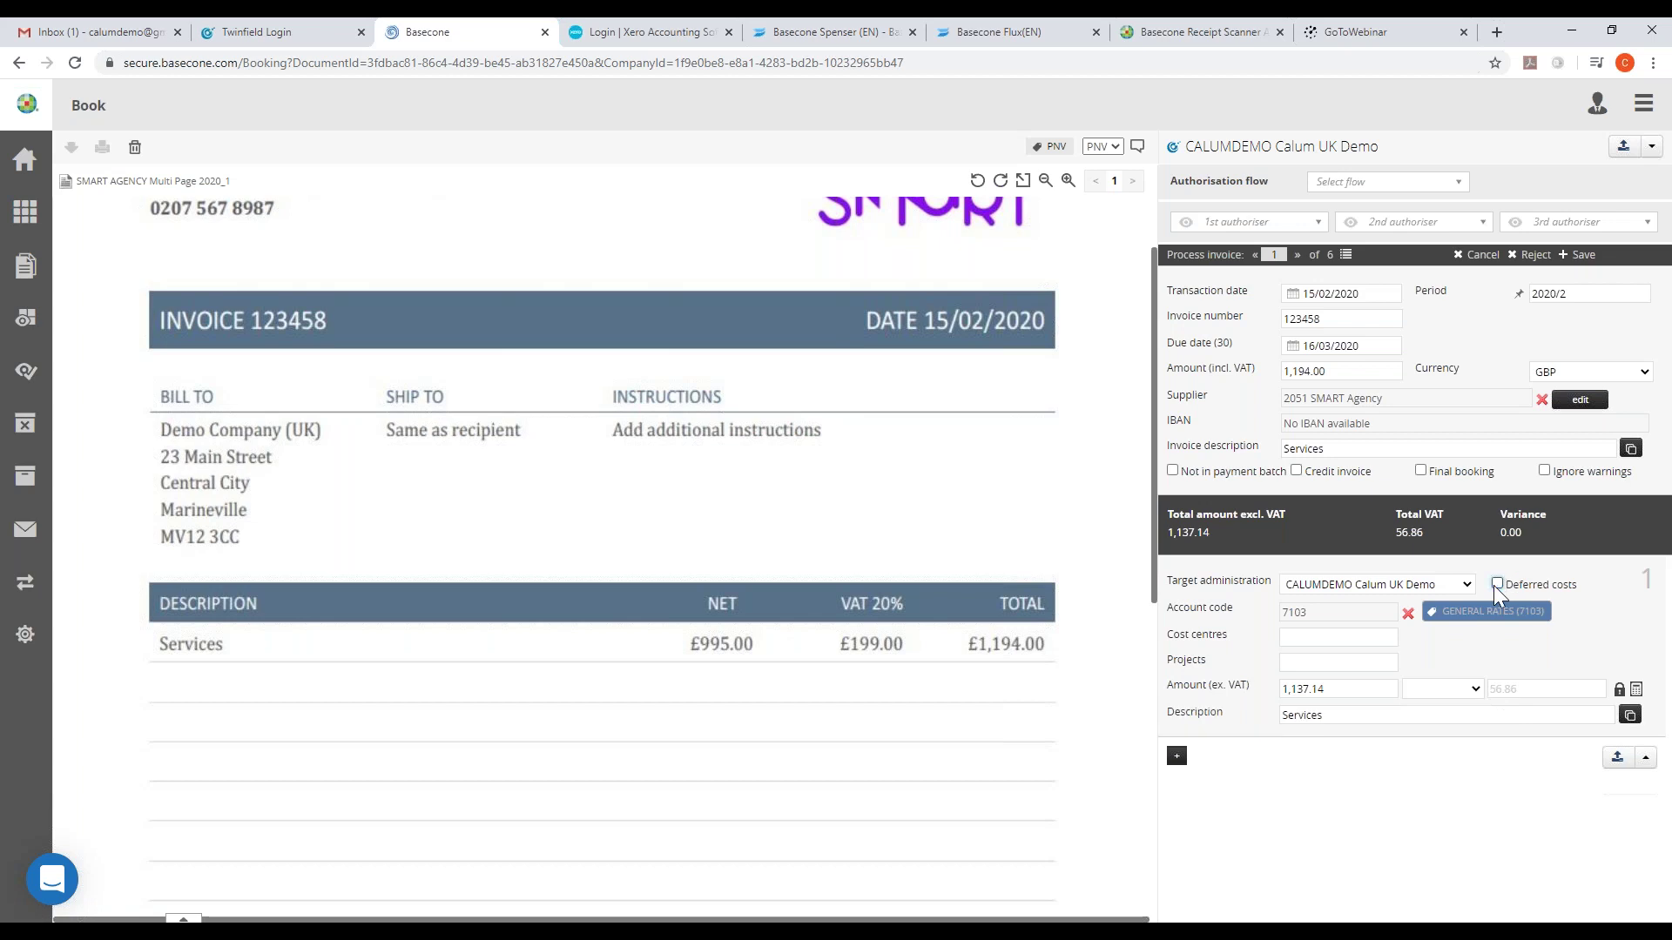
{"action": "left_click", "coordinate": [1331, 613]}
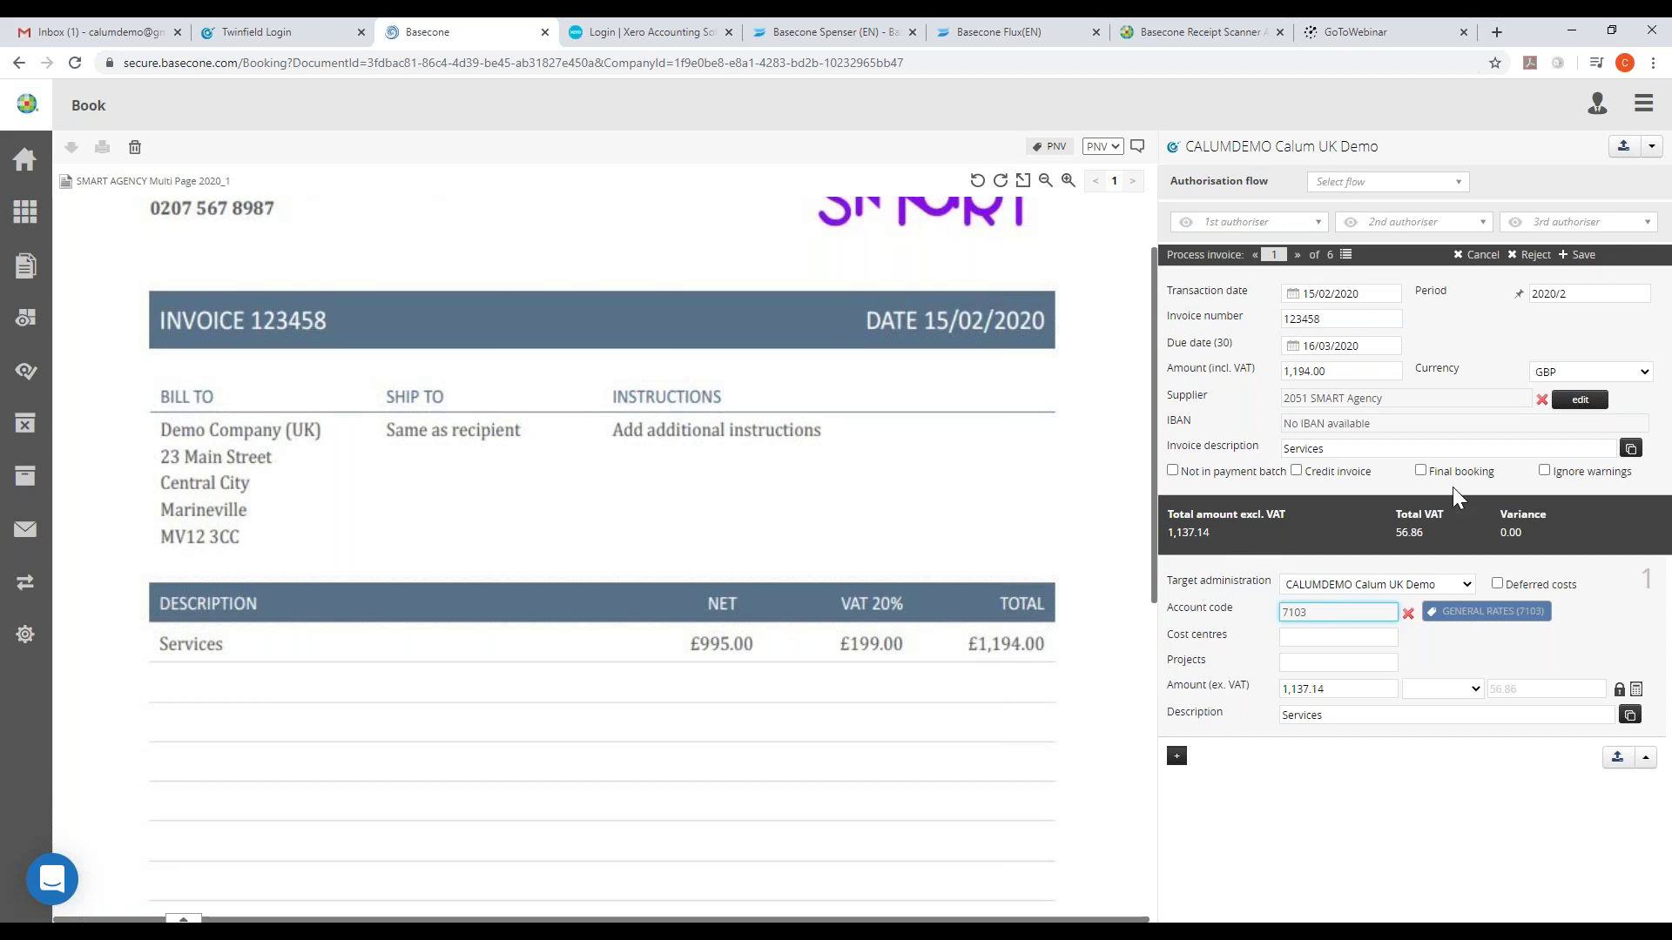
{"action": "left_click", "coordinate": [1617, 763]}
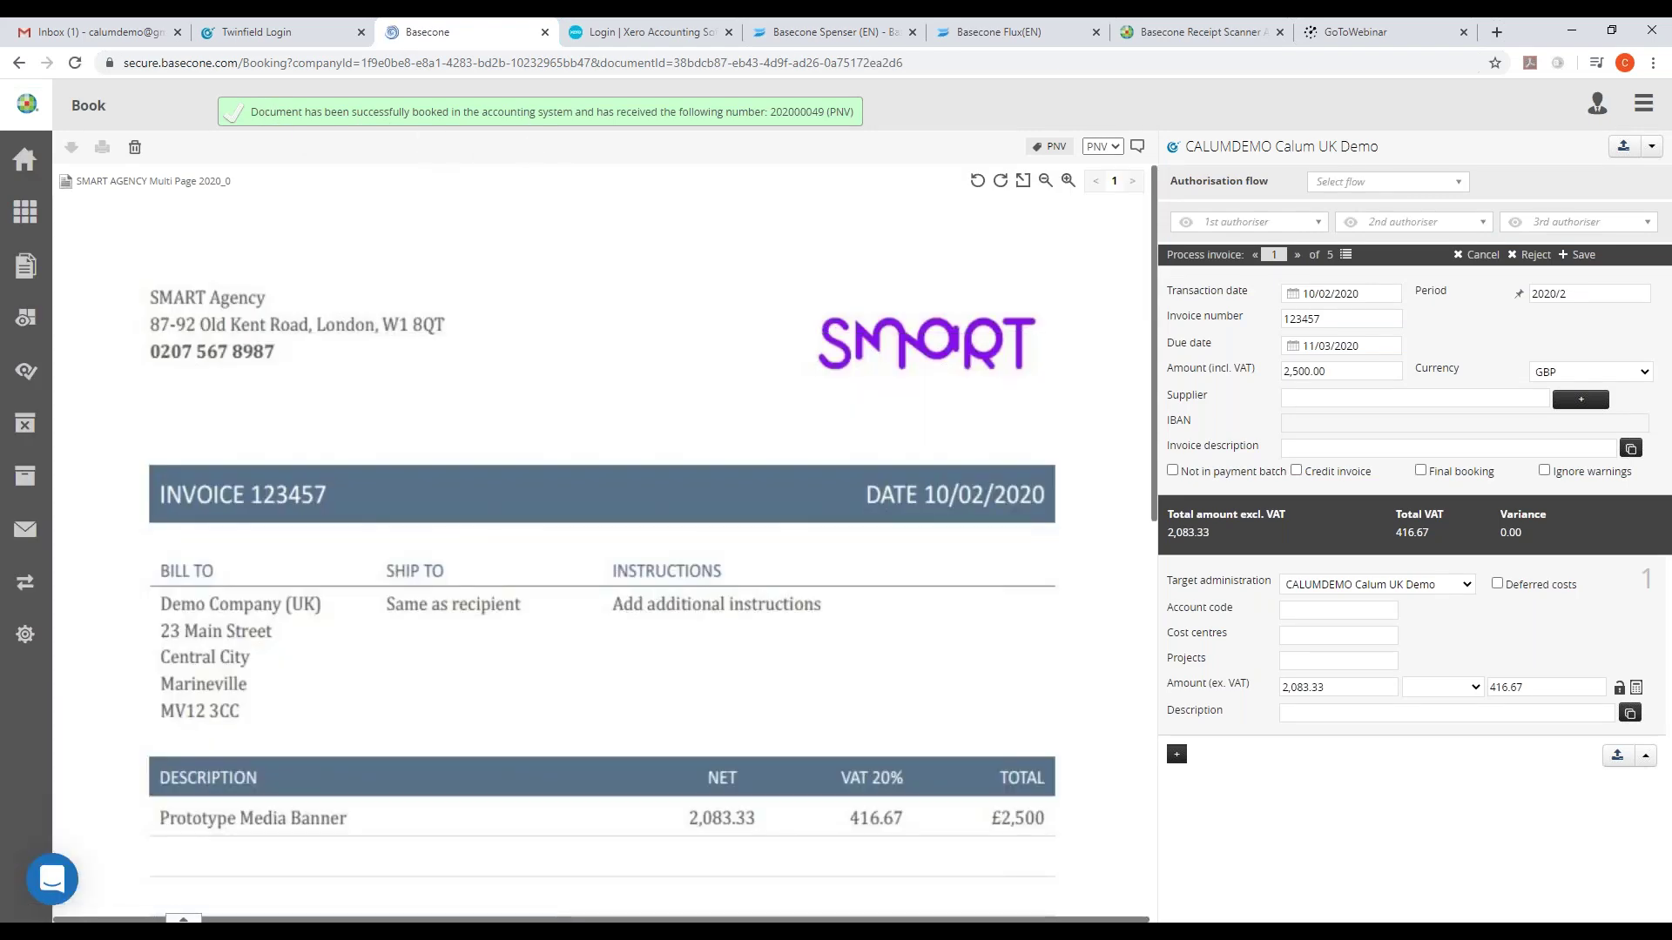
- Log in on the Twinfield login page with the organisation code filled in
{"action": "left_click", "coordinate": [261, 35]}
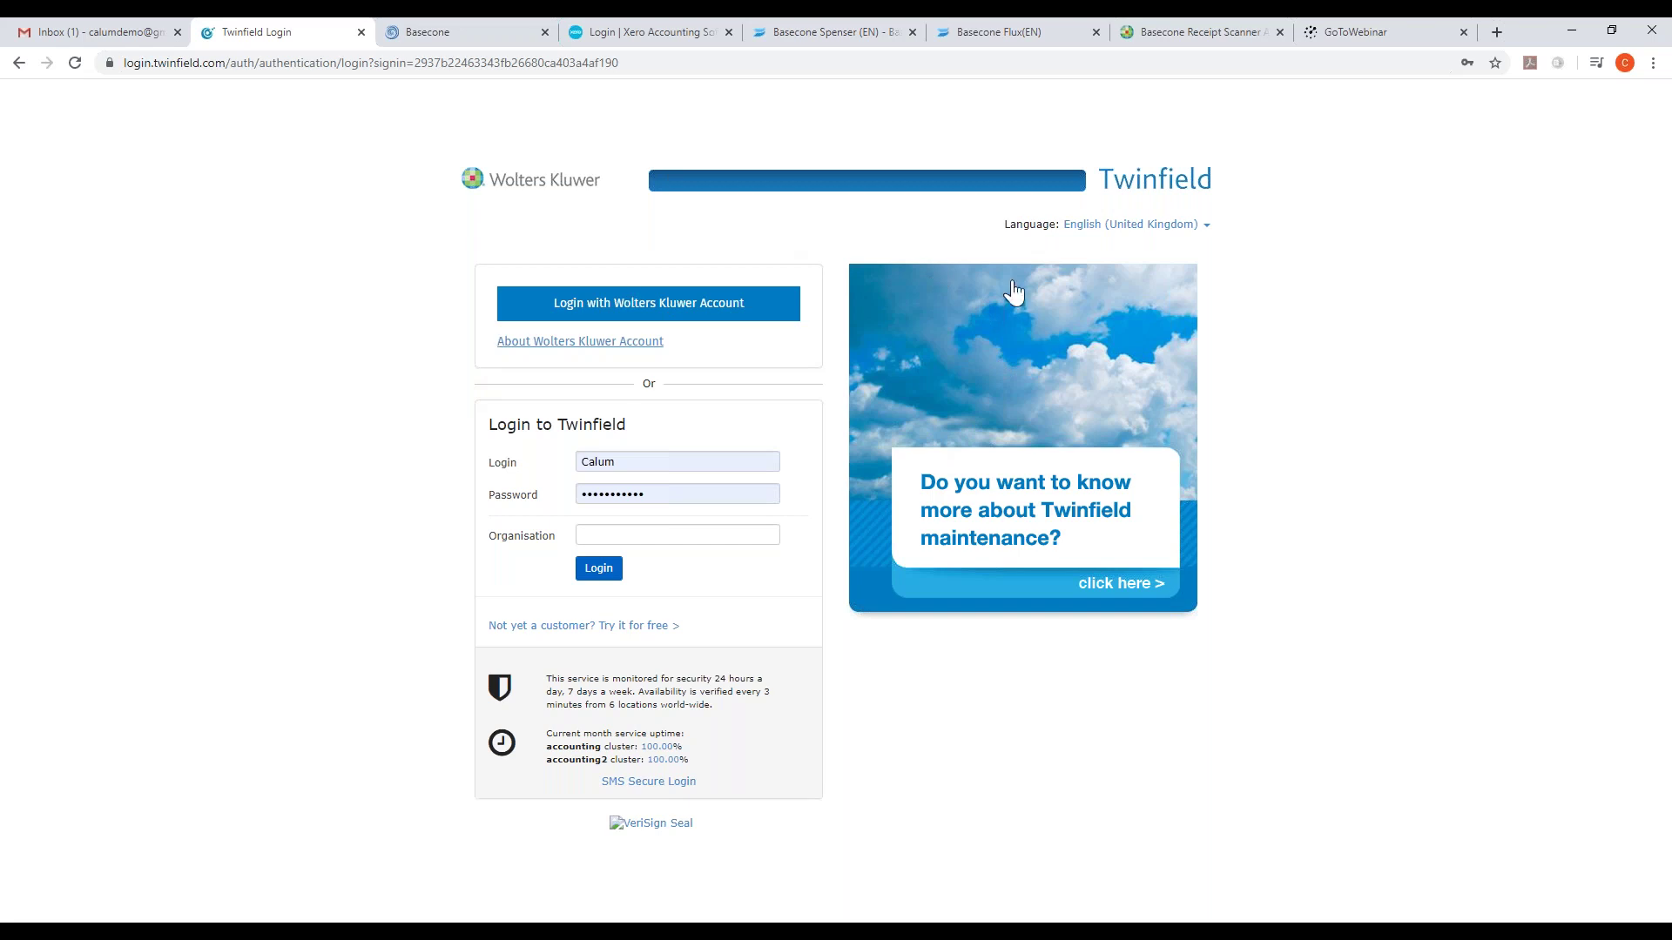
{"action": "left_click", "coordinate": [1199, 228]}
{"action": "left_click", "coordinate": [1376, 292]}
{"action": "left_click", "coordinate": [670, 533]}
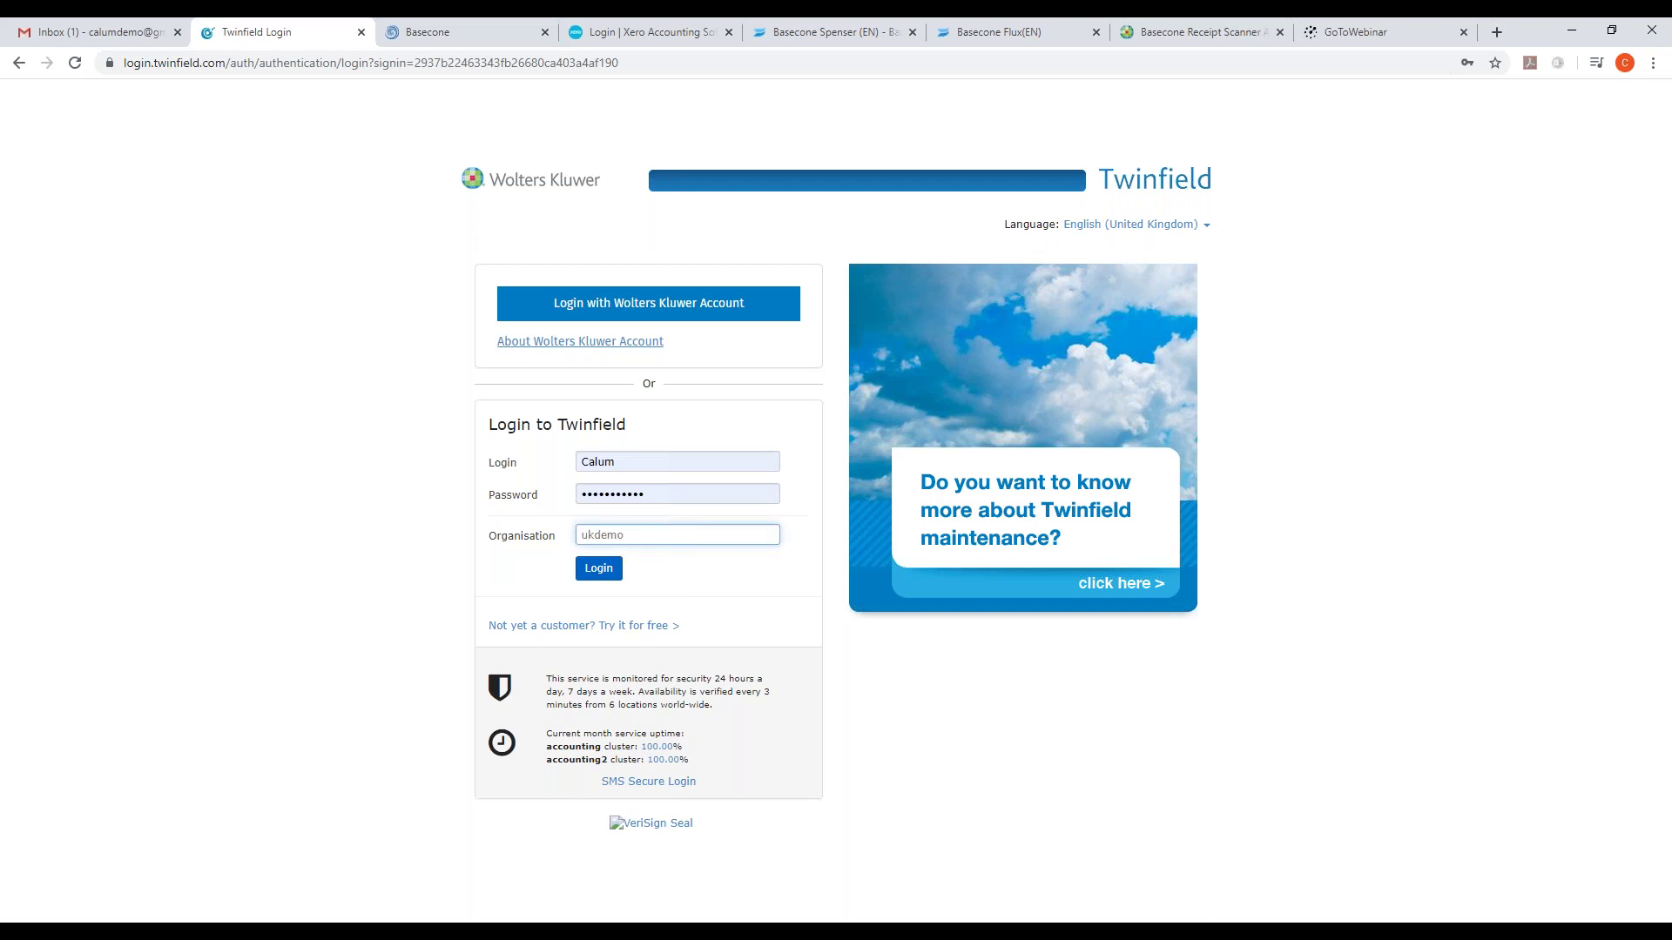
{"action": "key", "text": "Return"}
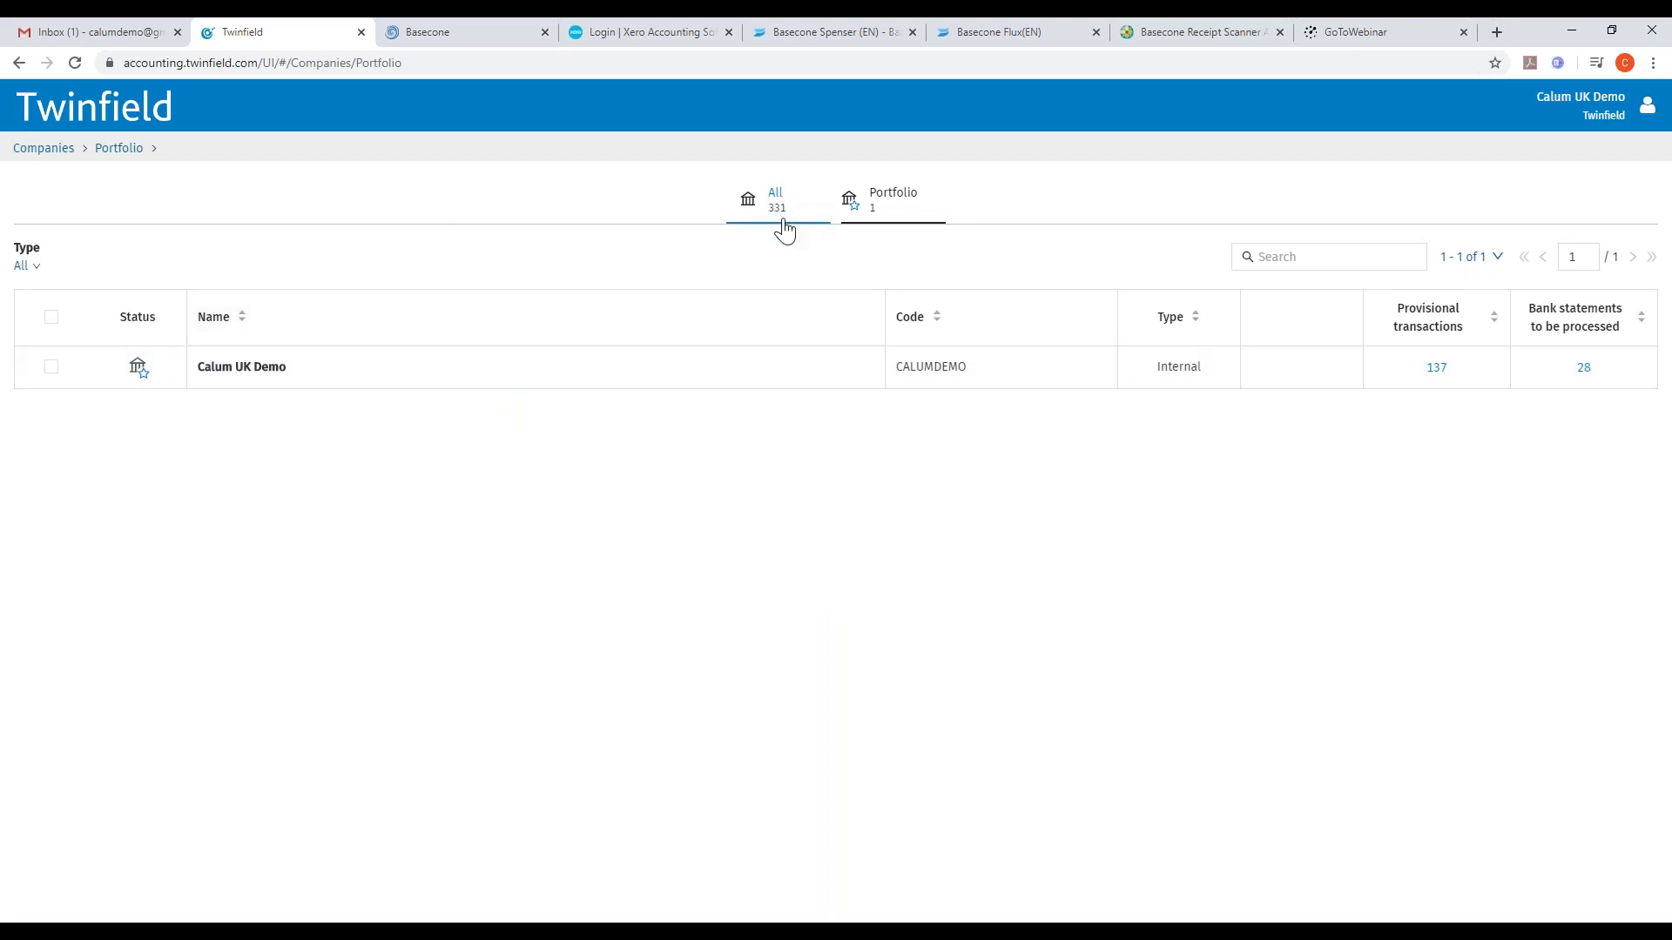
- Open the UK demo company's provisional purchase invoices and jump to lines 51–60 of 60
{"action": "left_click", "coordinate": [238, 367]}
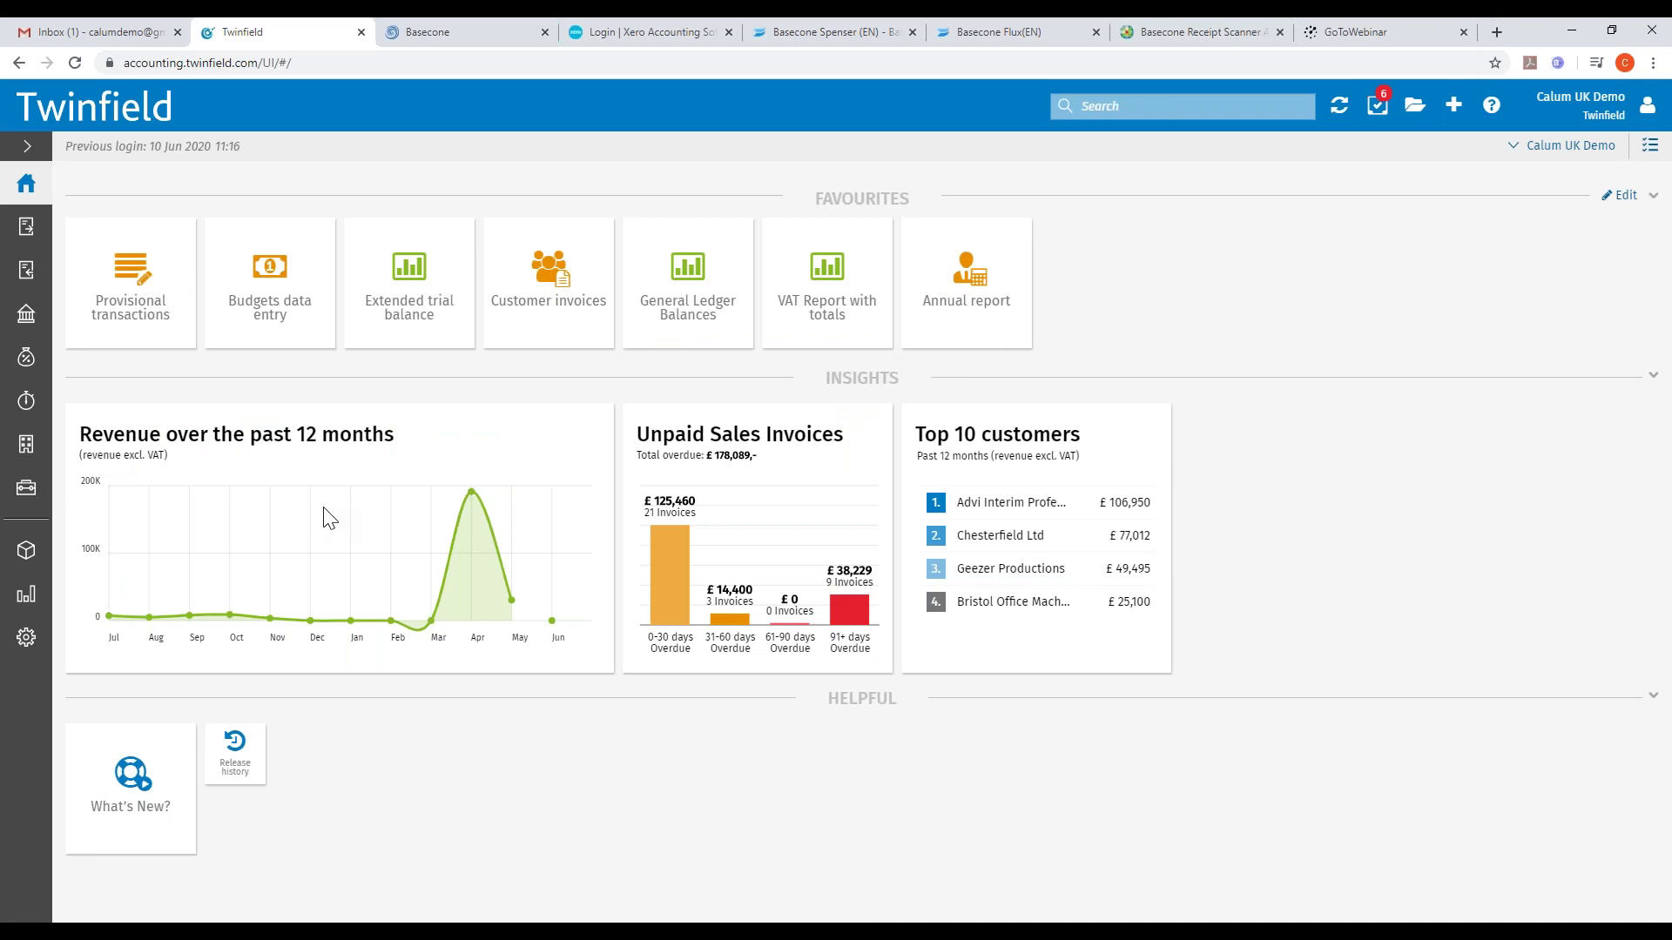
{"action": "left_click", "coordinate": [128, 265]}
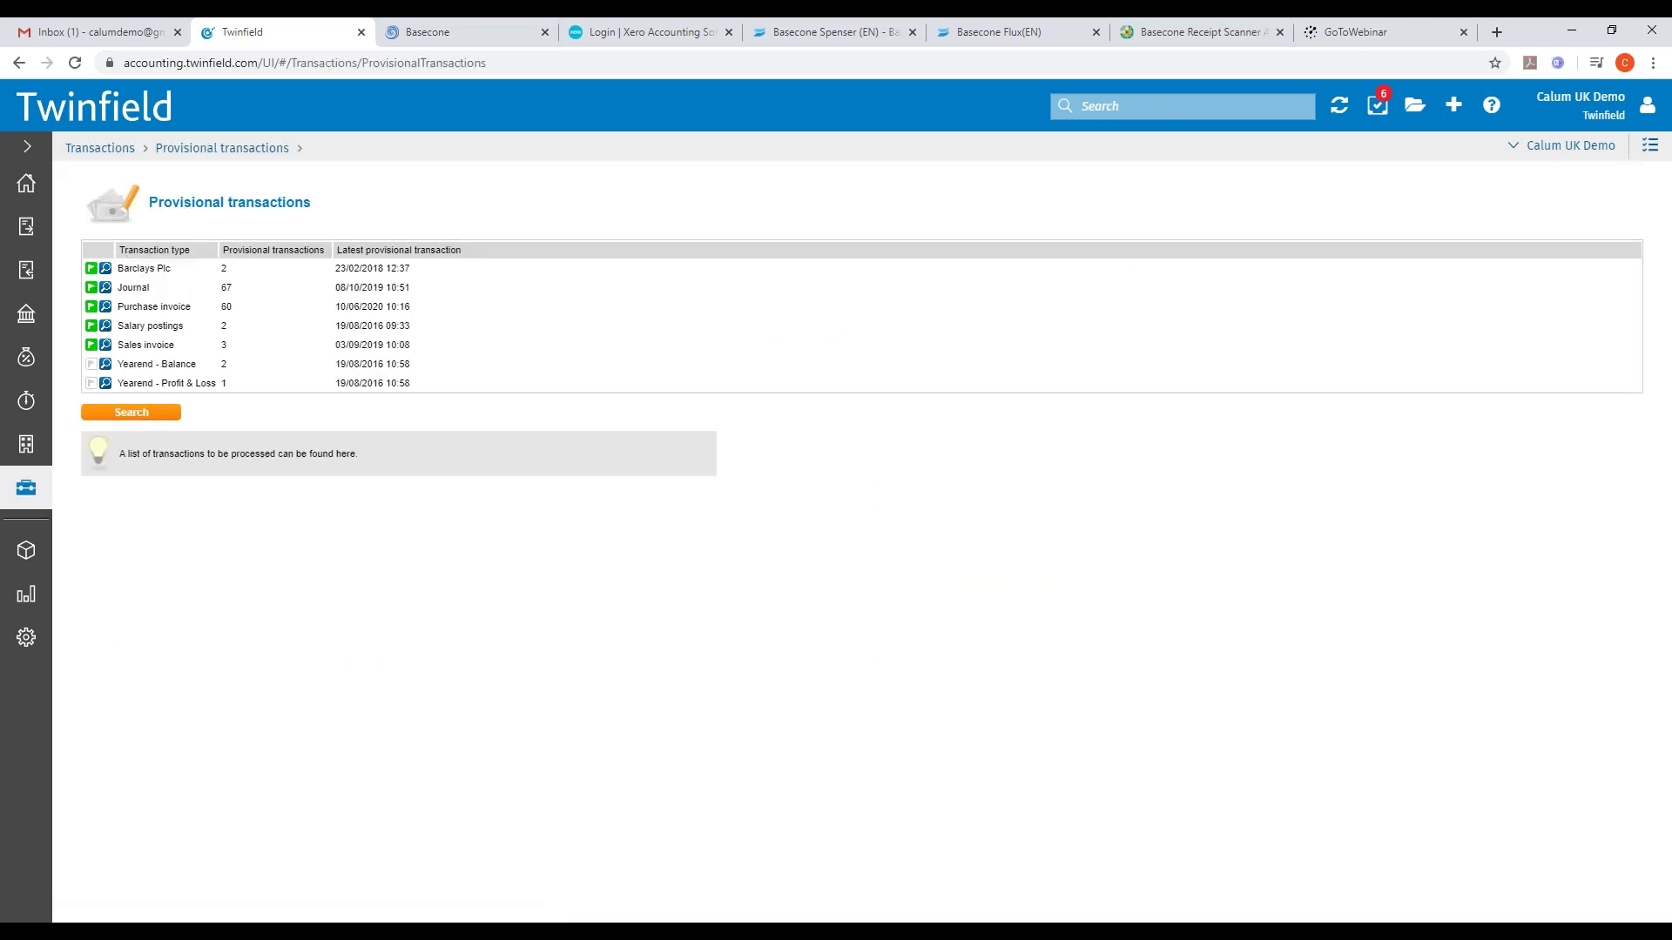
{"action": "left_click", "coordinate": [106, 307]}
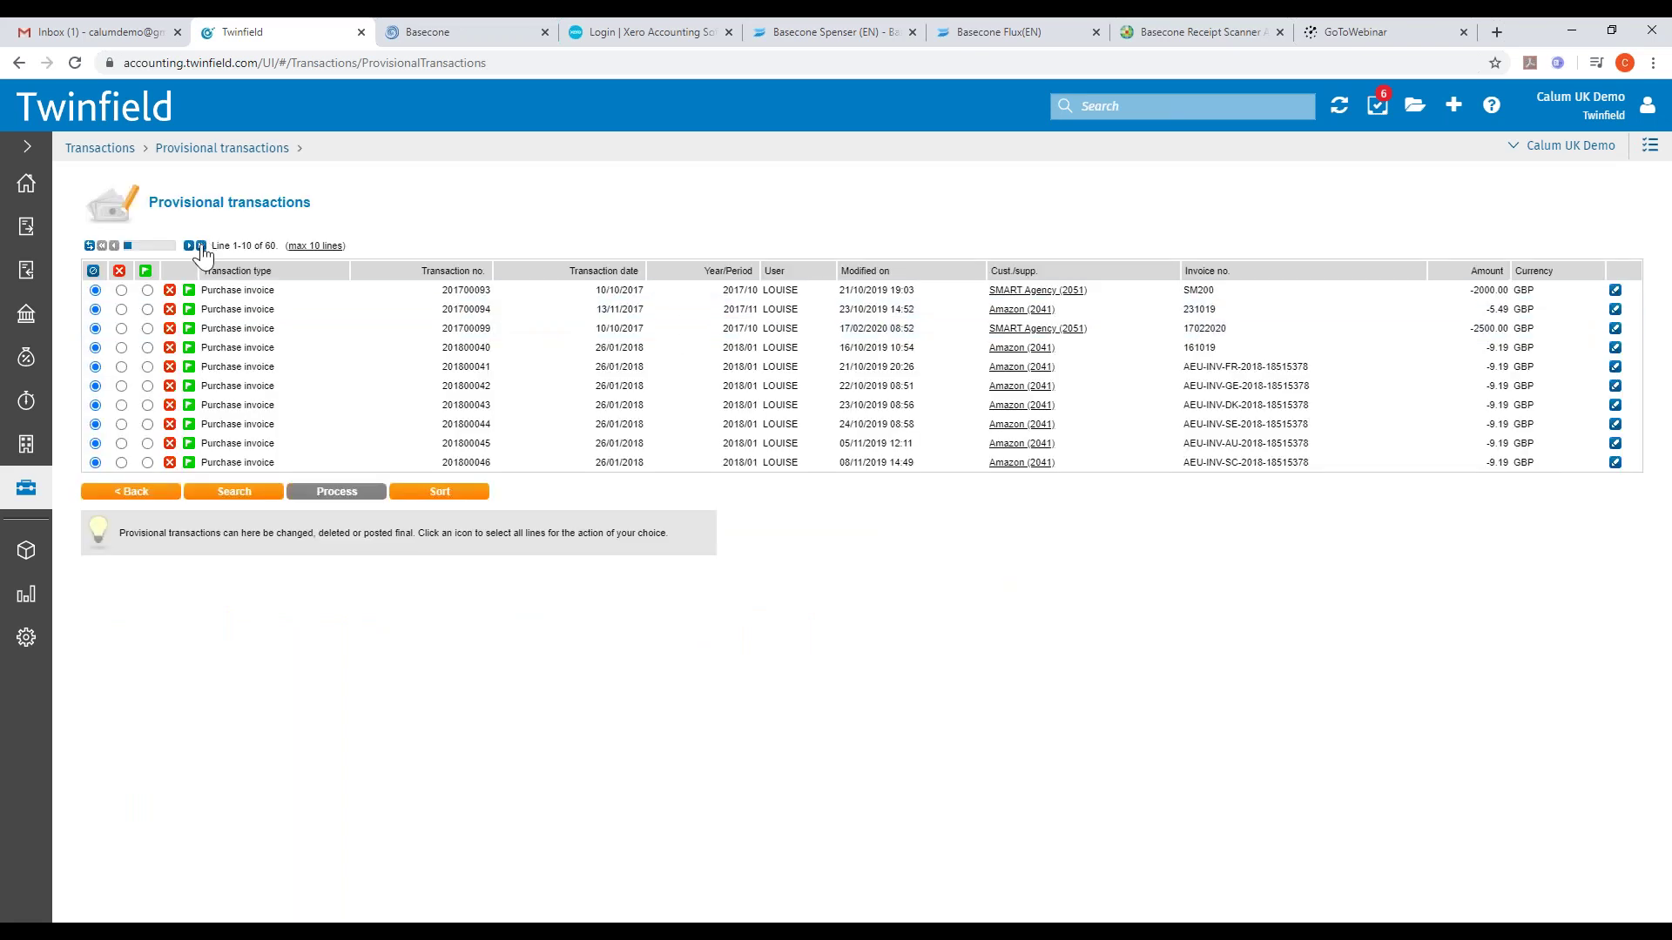
{"action": "left_click", "coordinate": [201, 246]}
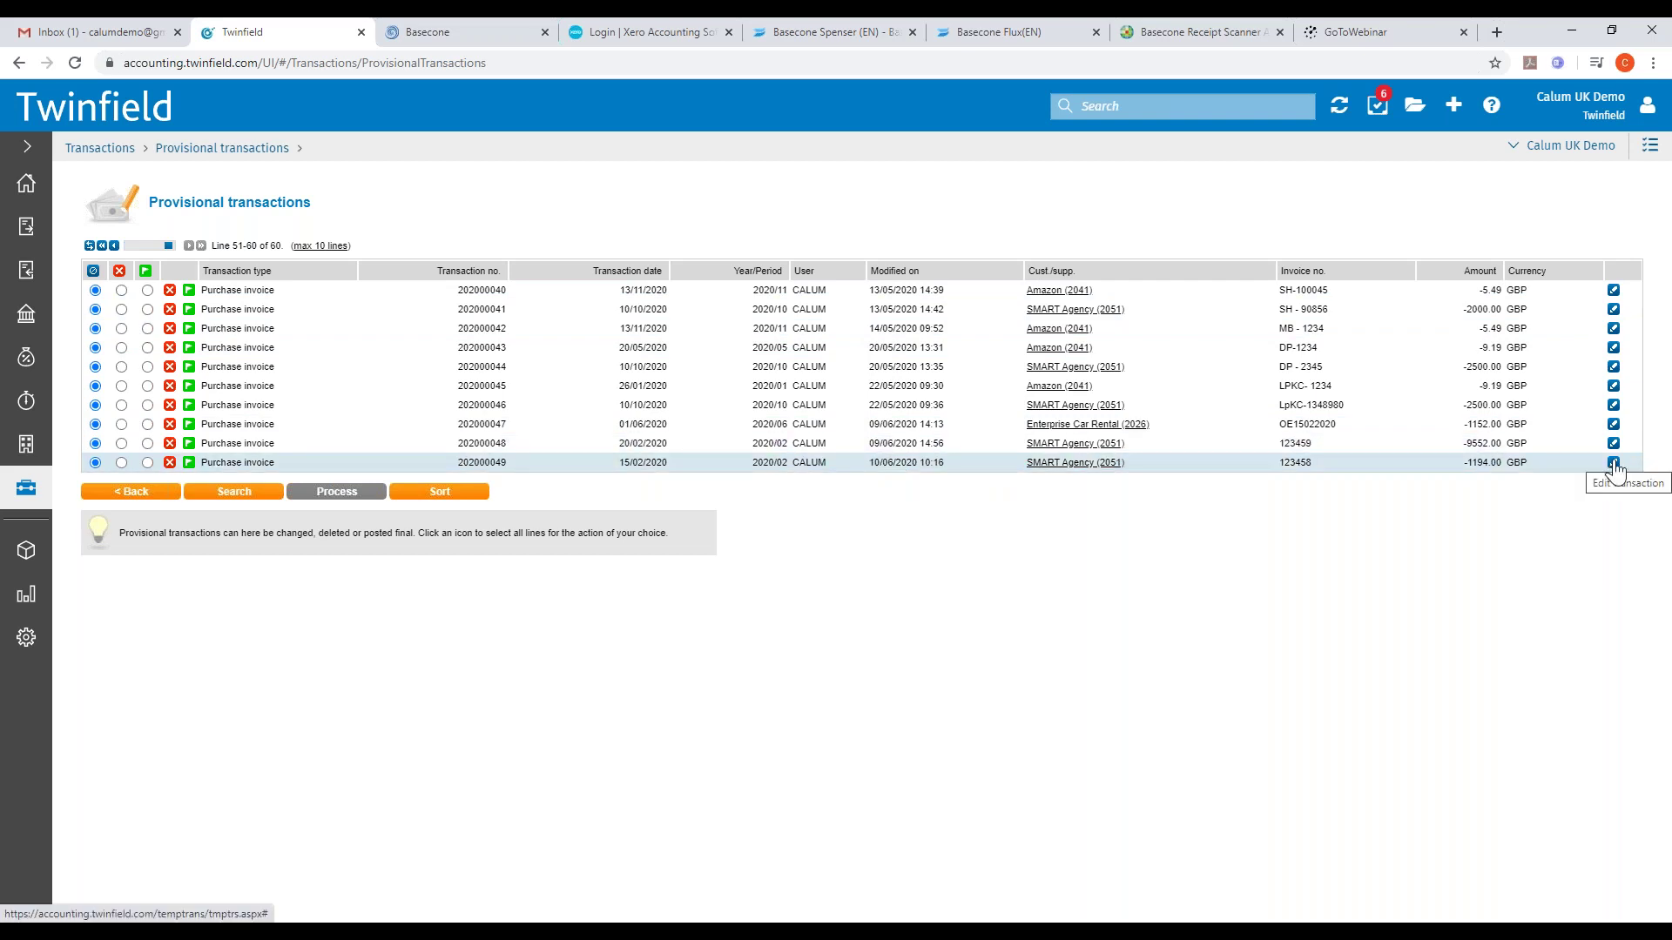
- Edit provisional invoice 202000049 and view its linked SMART Agency original in Basecone
{"action": "left_click", "coordinate": [1614, 464]}
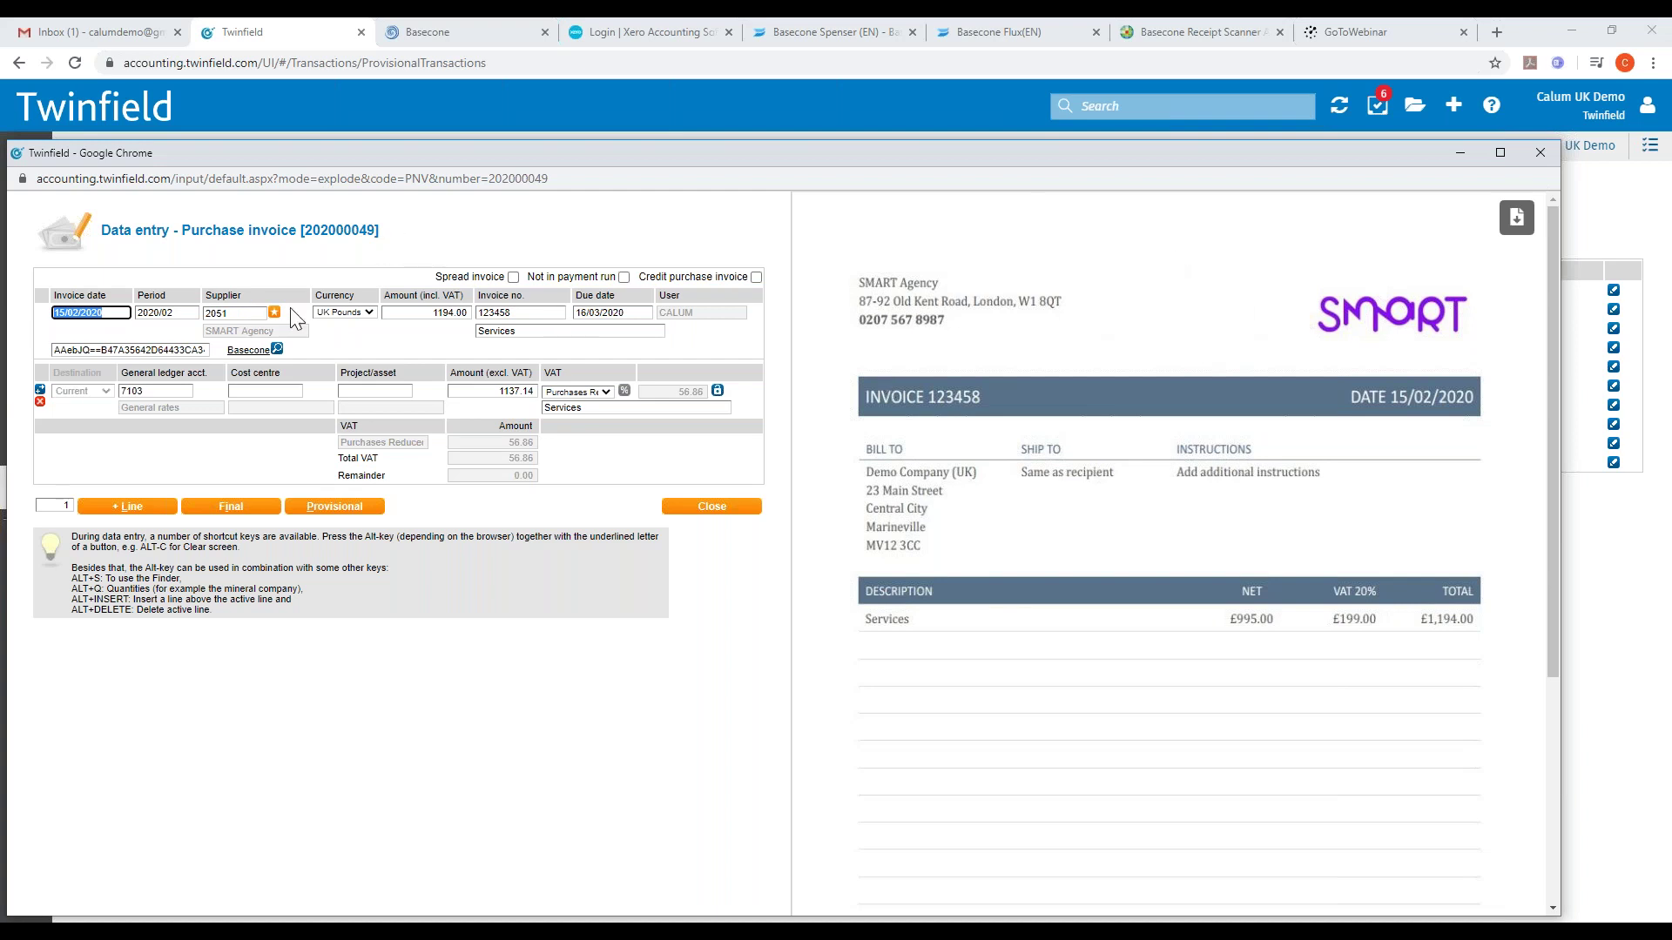
{"action": "left_click", "coordinate": [260, 353]}
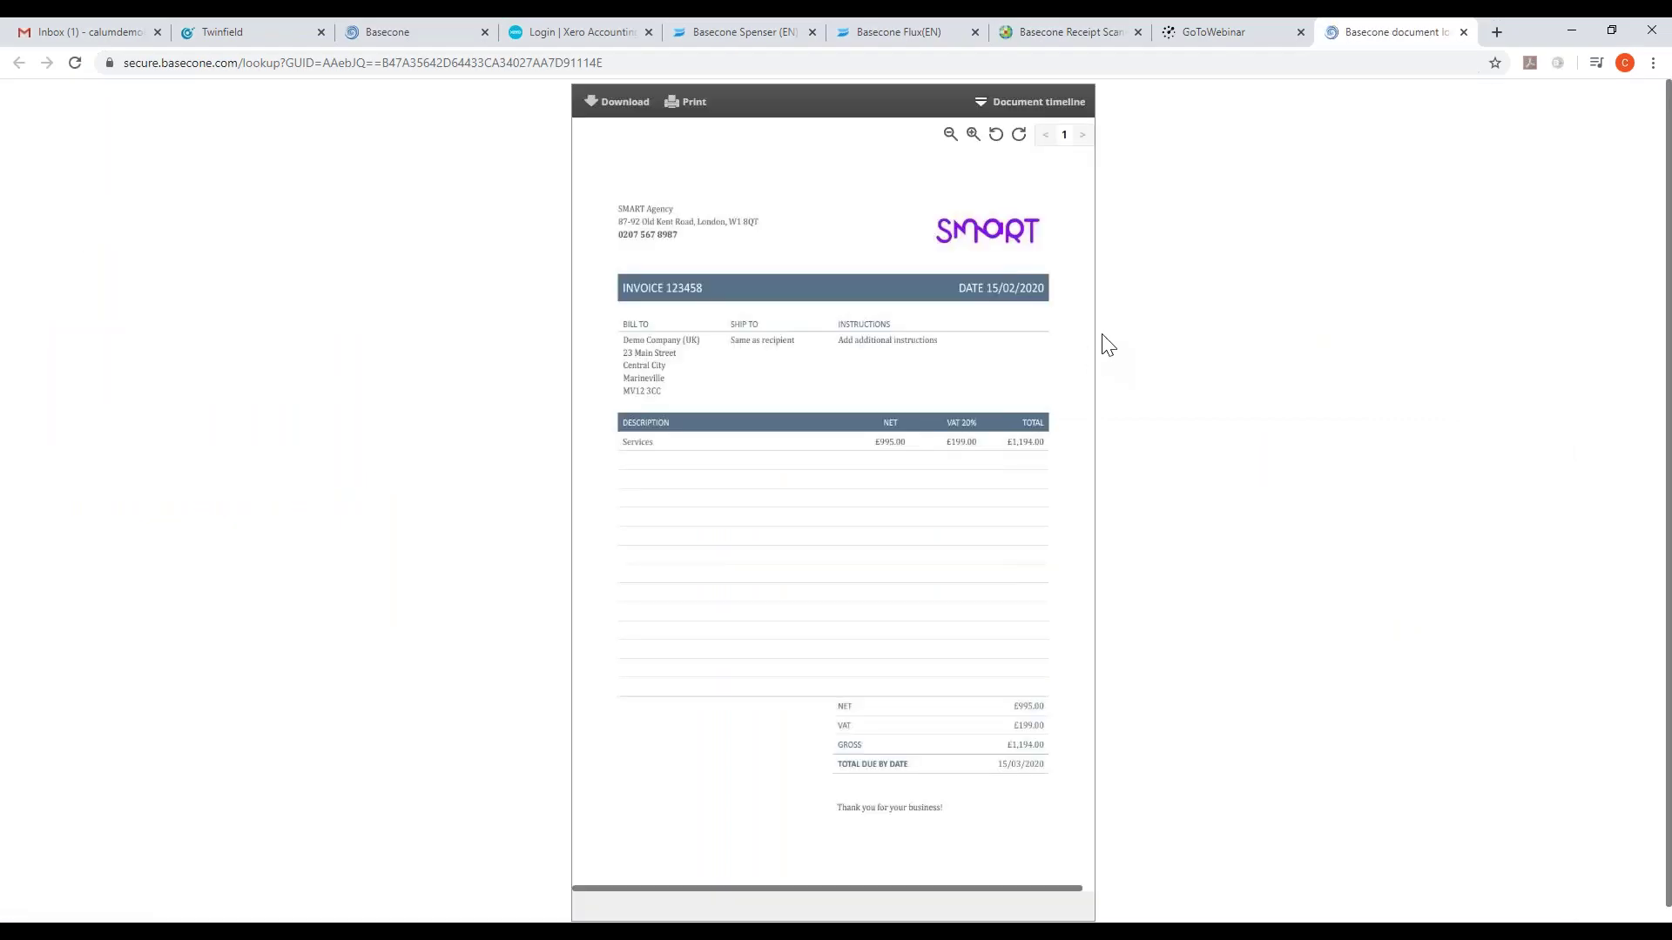
- Expand and then collapse the document timeline for invoice 123458
{"action": "left_click", "coordinate": [984, 108]}
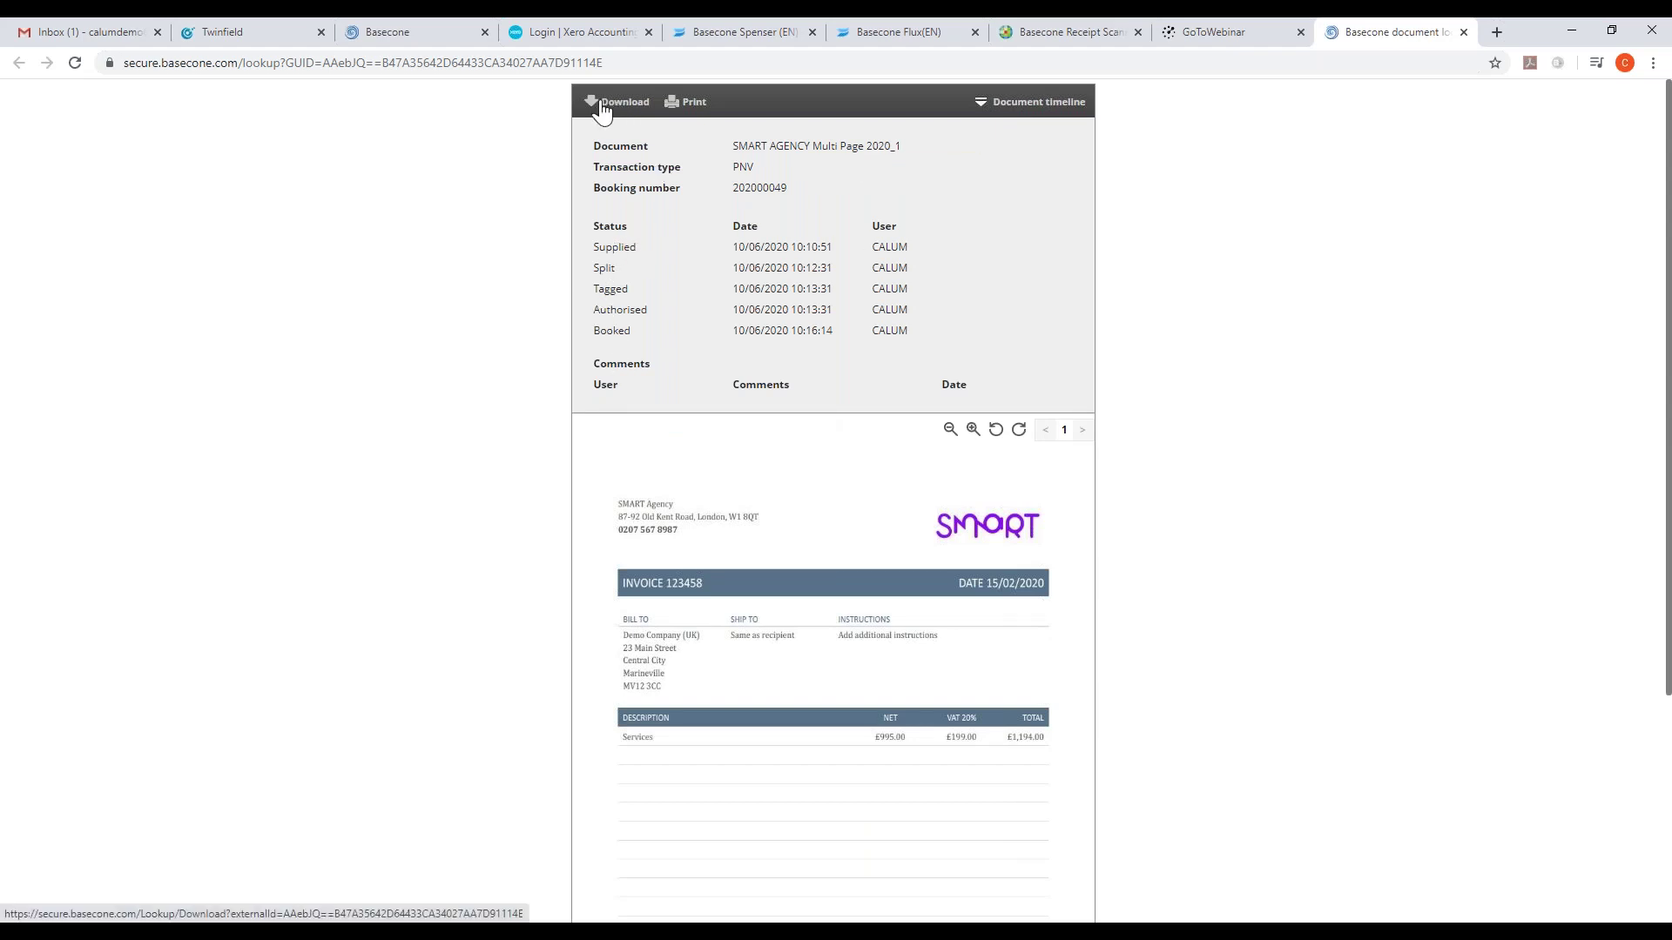
{"action": "left_click", "coordinate": [1001, 102]}
- Close the document tab, reopen and close Twinfield's 202000049 entry window, then return to Basecone
{"action": "left_click", "coordinate": [1464, 32]}
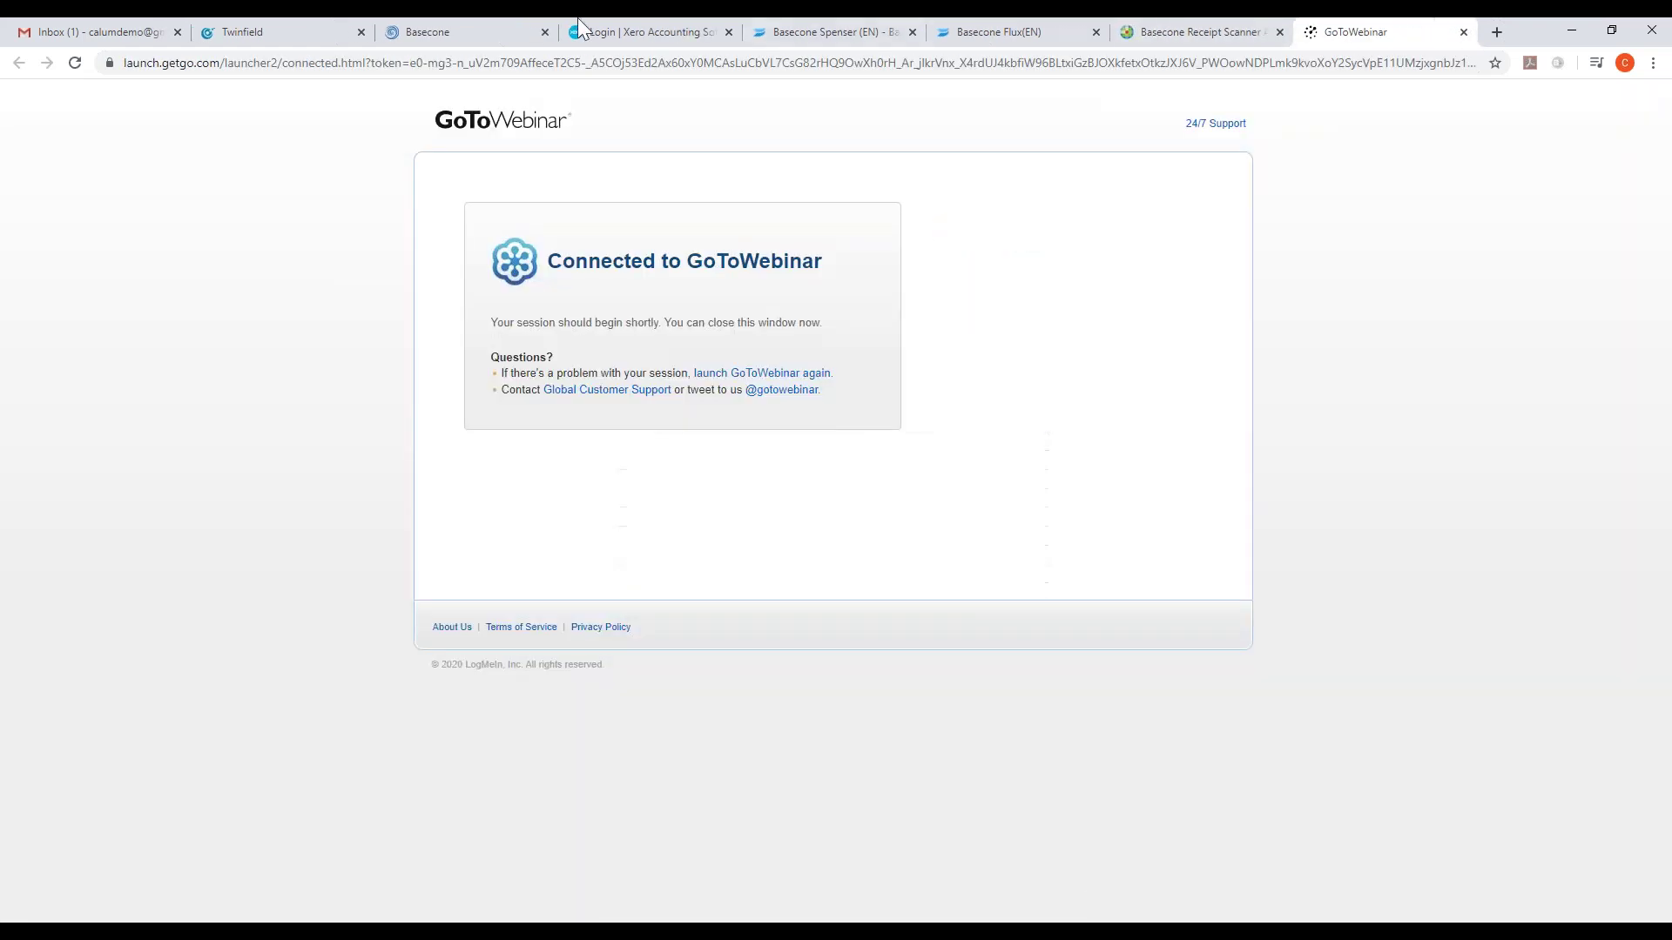
{"action": "left_click", "coordinate": [261, 31]}
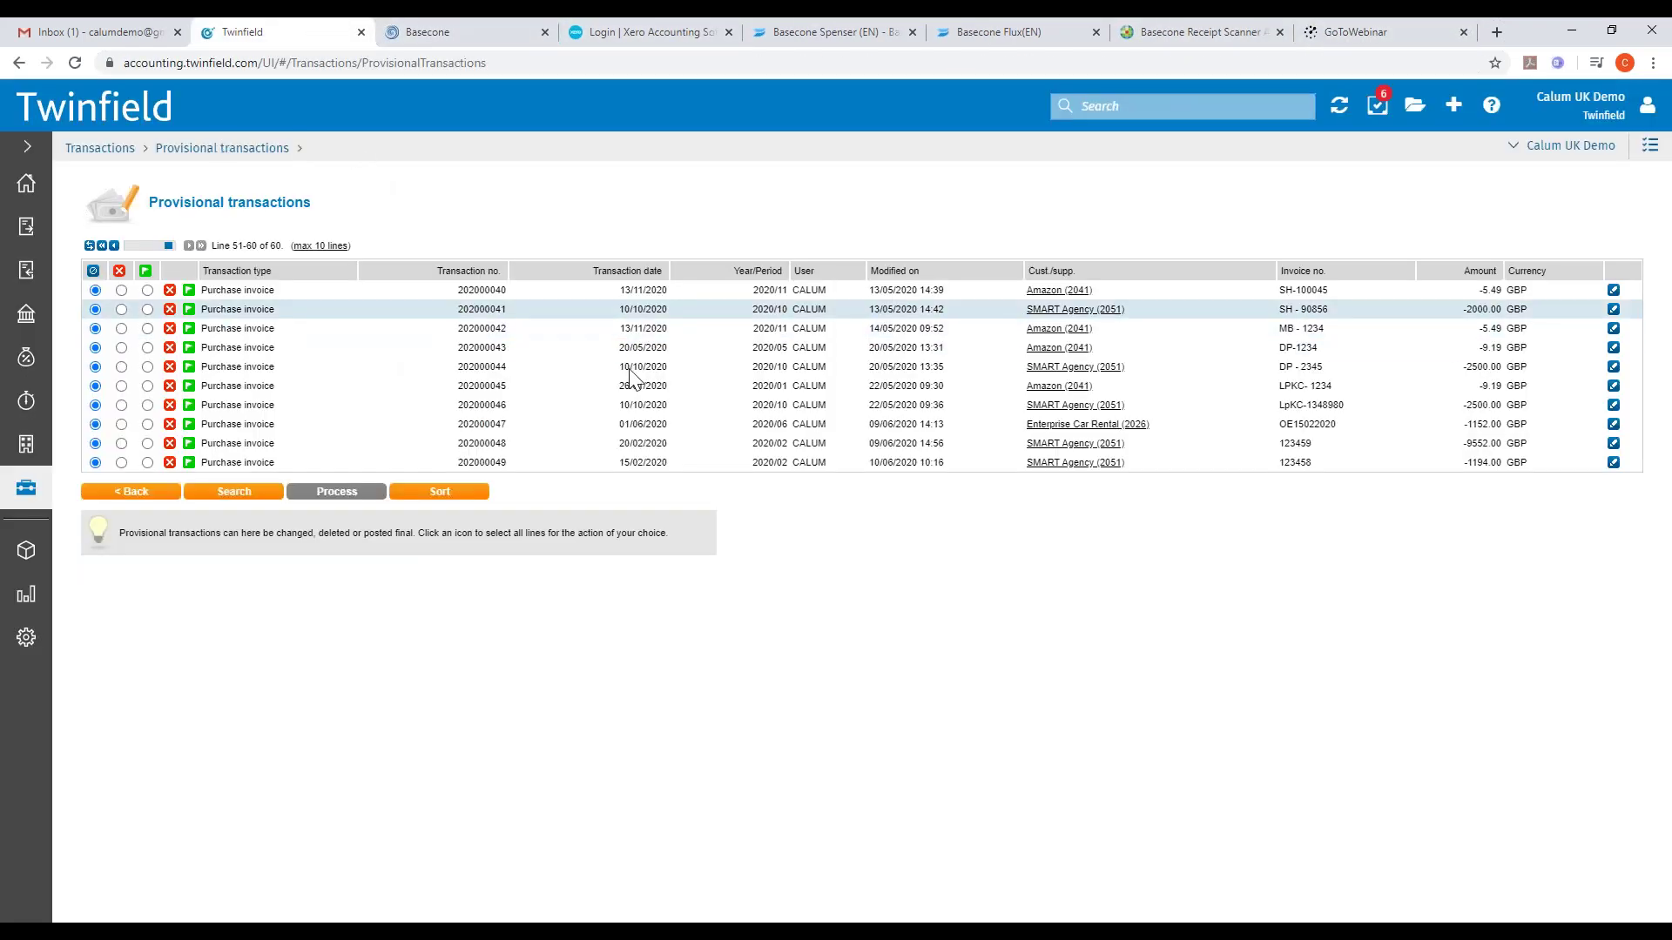
{"action": "left_click", "coordinate": [1613, 463]}
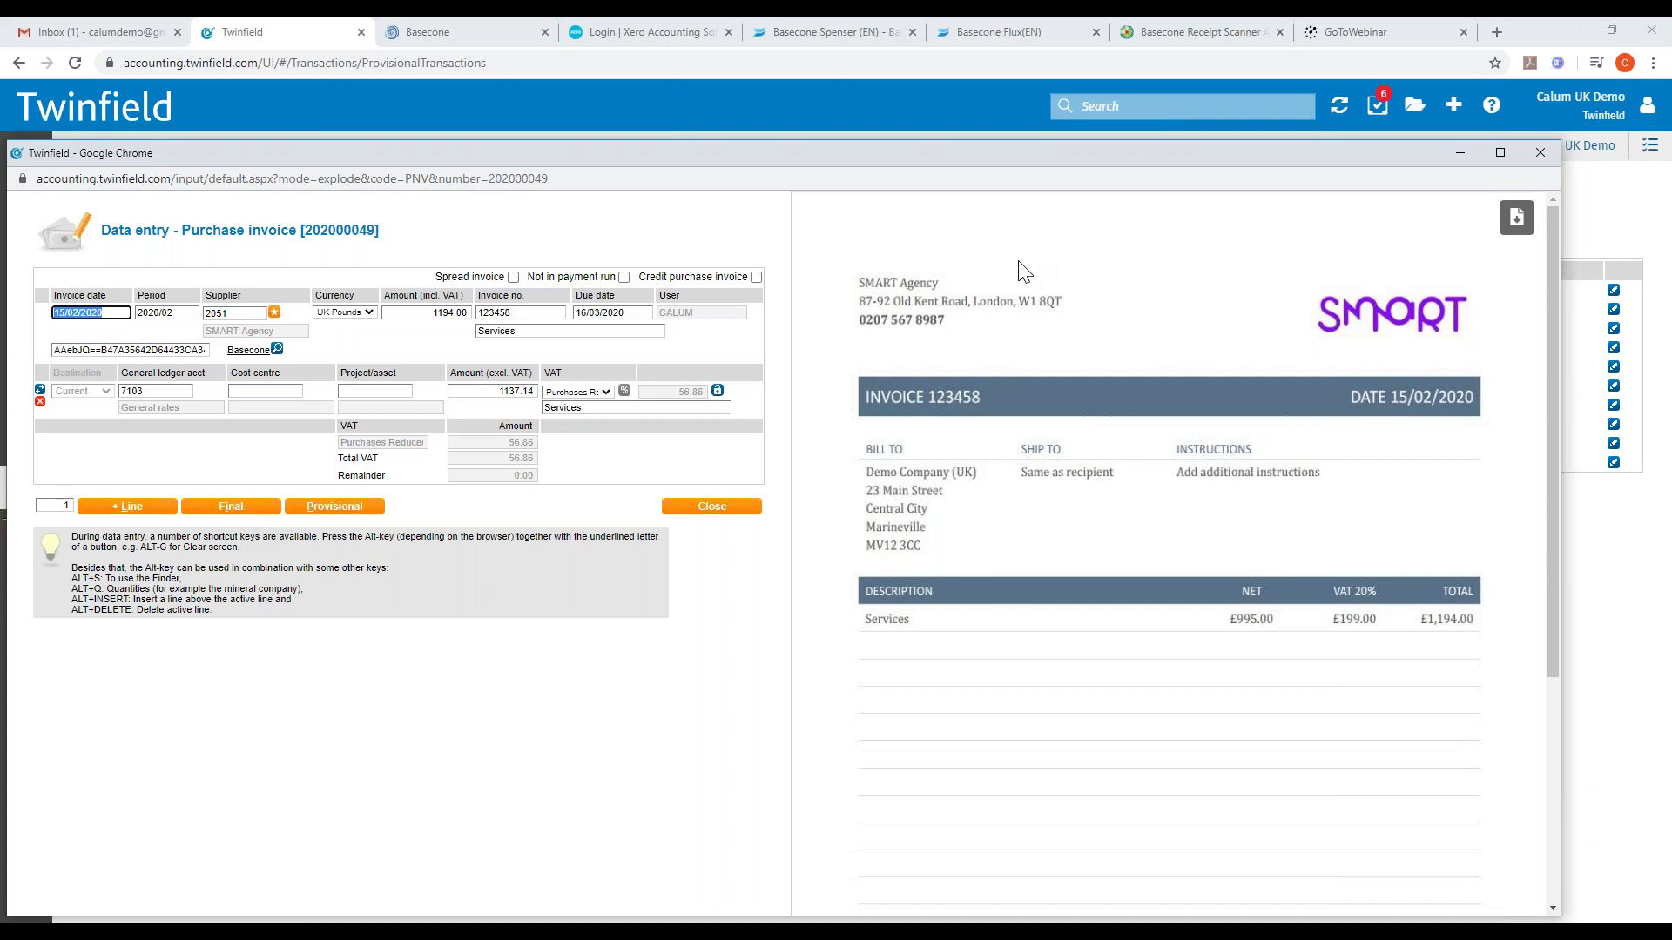
{"action": "left_click", "coordinate": [1537, 154]}
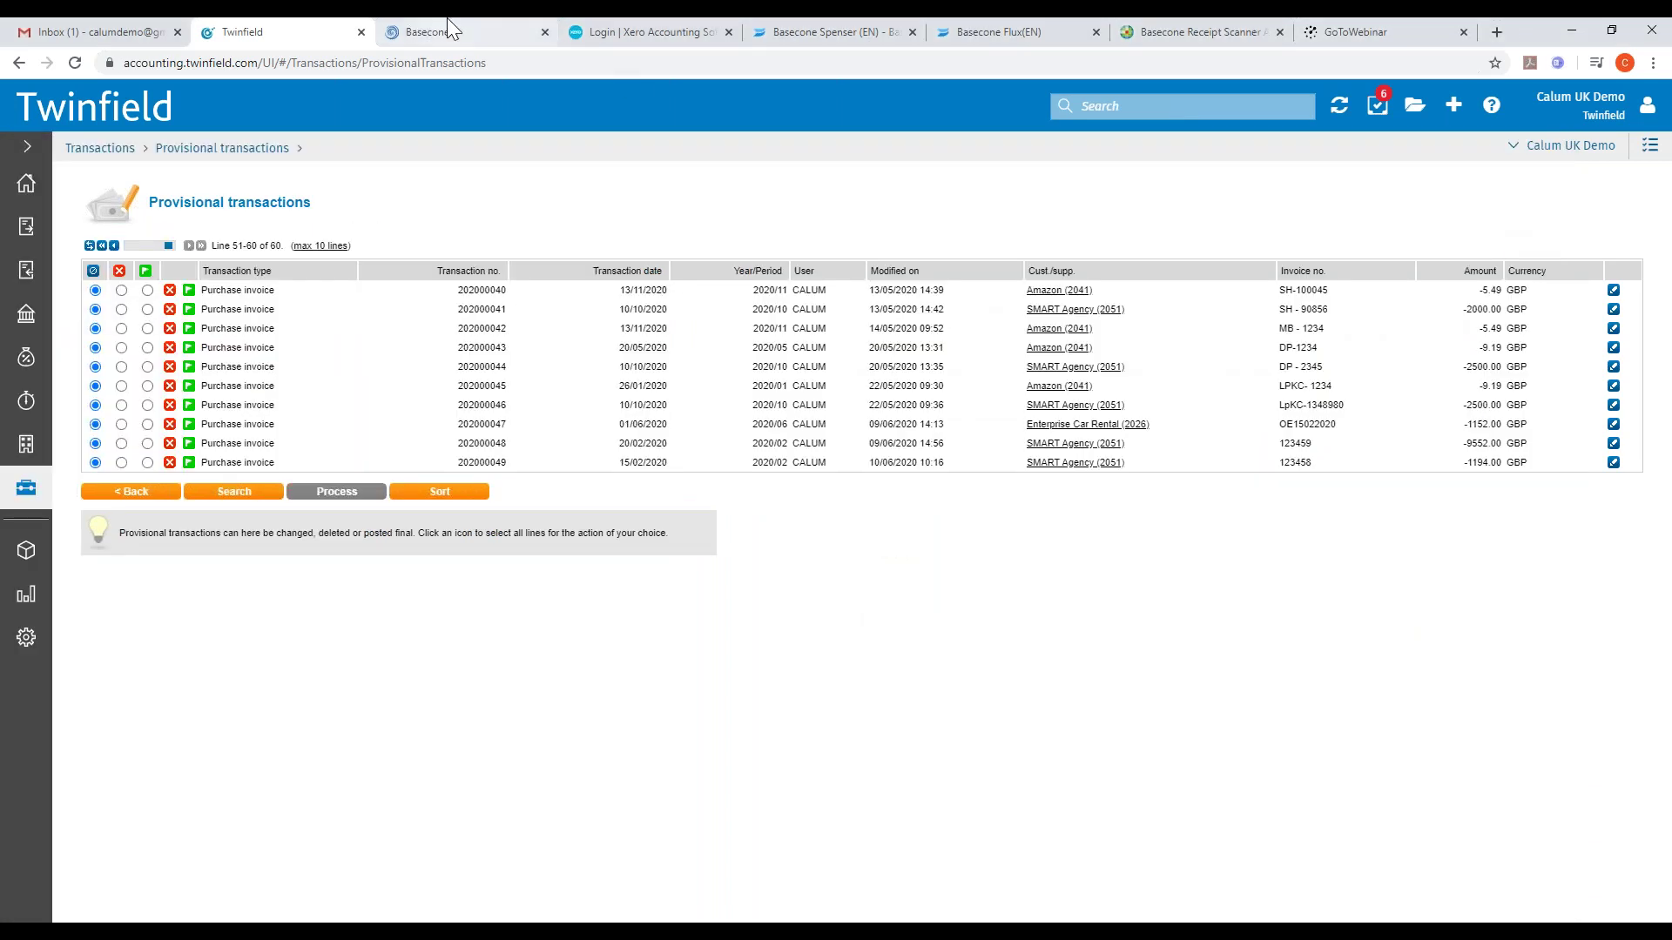
{"action": "left_click", "coordinate": [446, 26]}
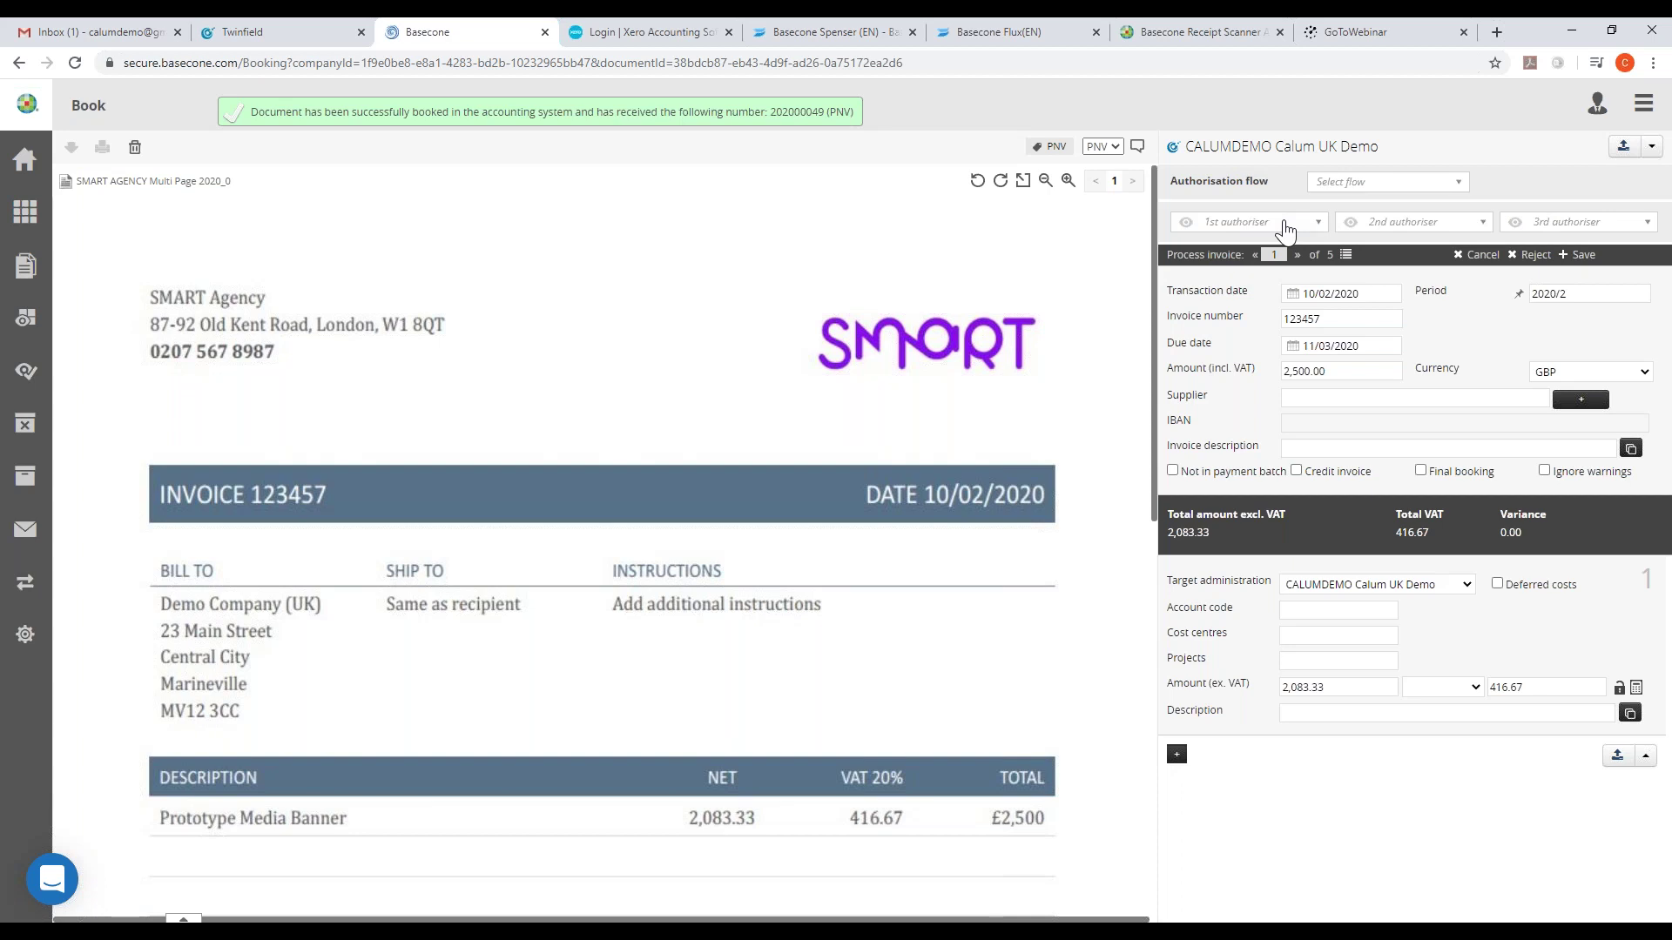
- Pick an authorisation flow and the listed 1st authoriser for invoice 123457
{"action": "left_click", "coordinate": [1373, 193]}
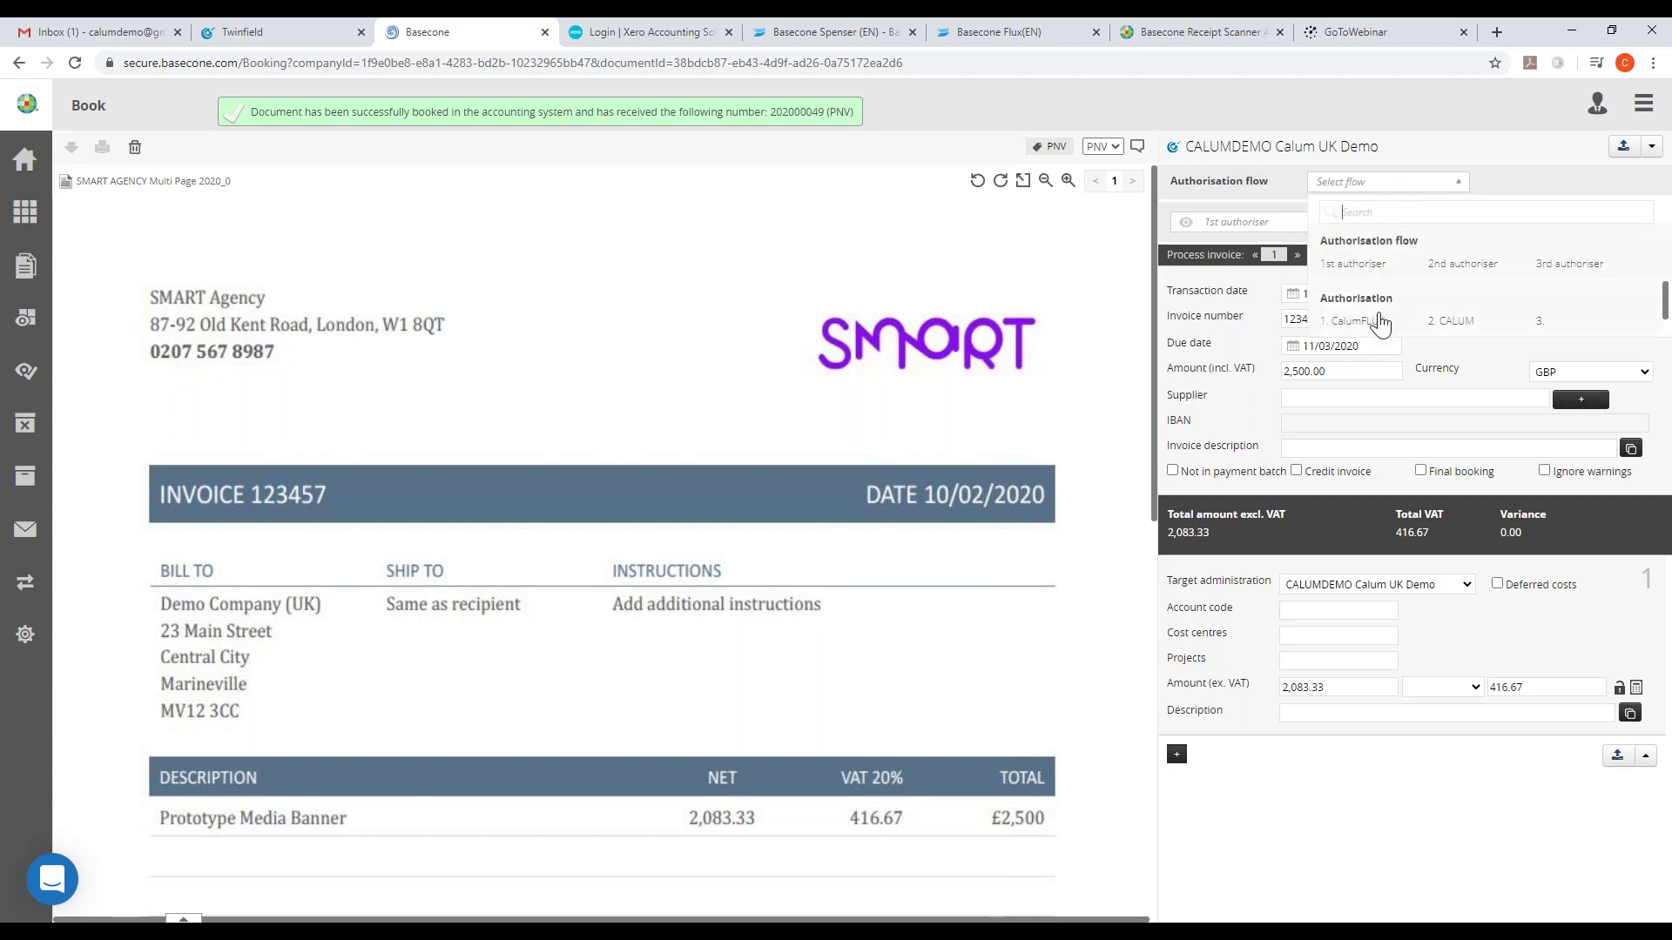
{"action": "left_click", "coordinate": [1256, 230]}
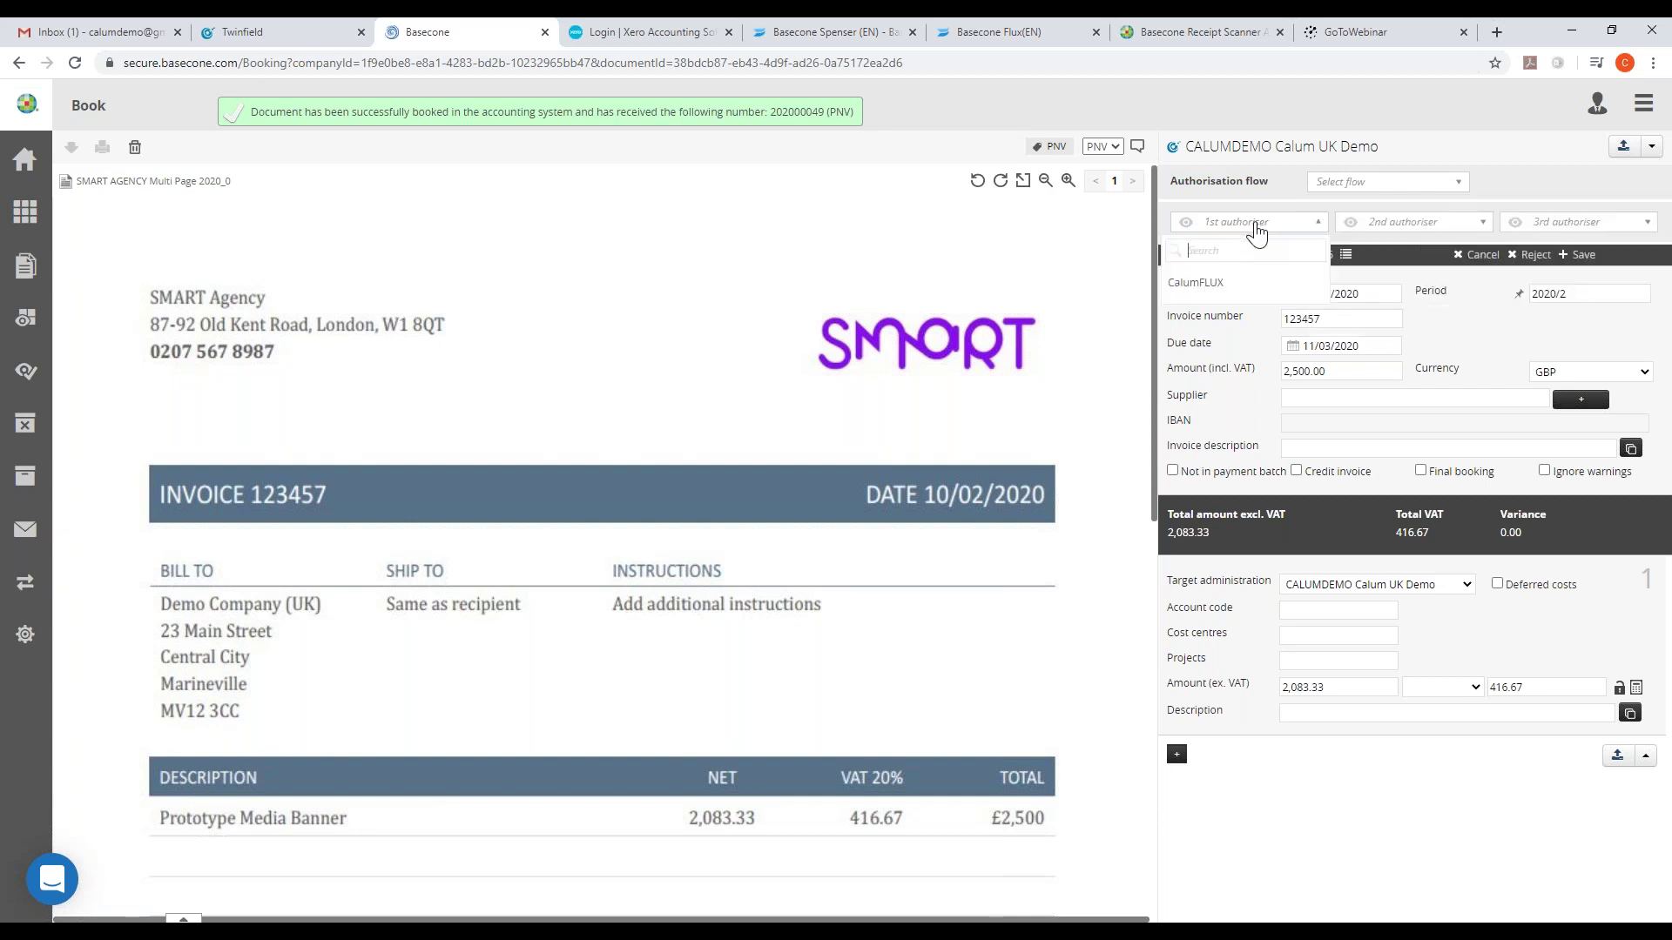
{"action": "left_click", "coordinate": [1212, 281]}
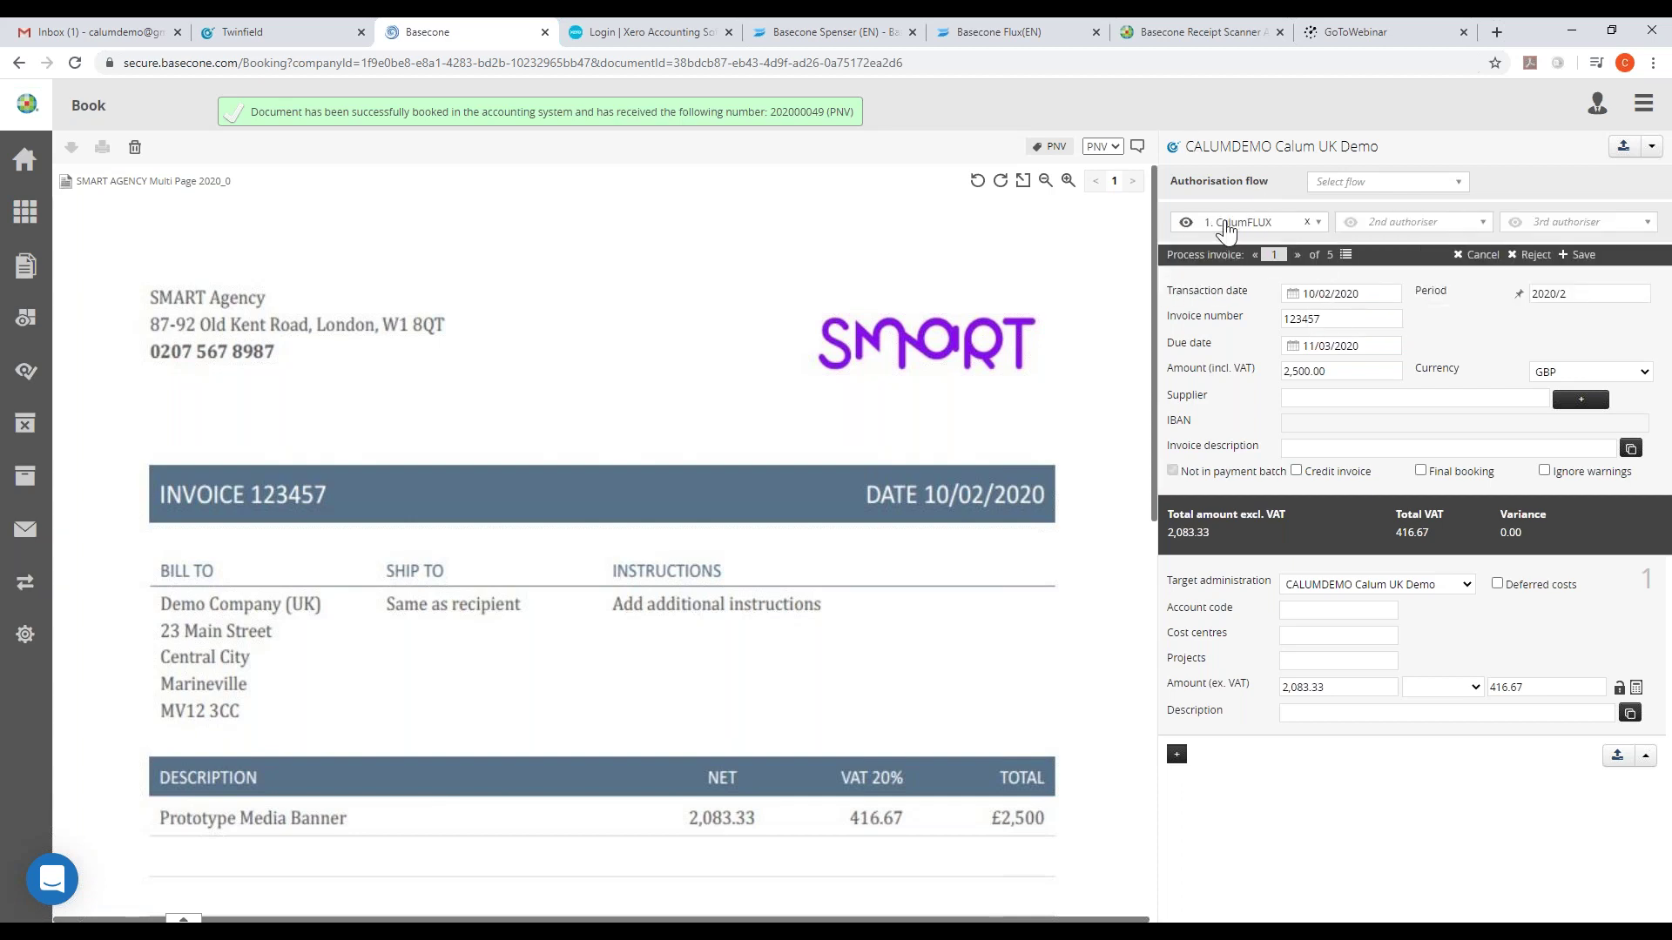
- Set supplier 2054 SMART Agency, capture 'Prototype Media Banner' as description, and reselect the 1st authoriser
{"action": "left_click", "coordinate": [1341, 400]}
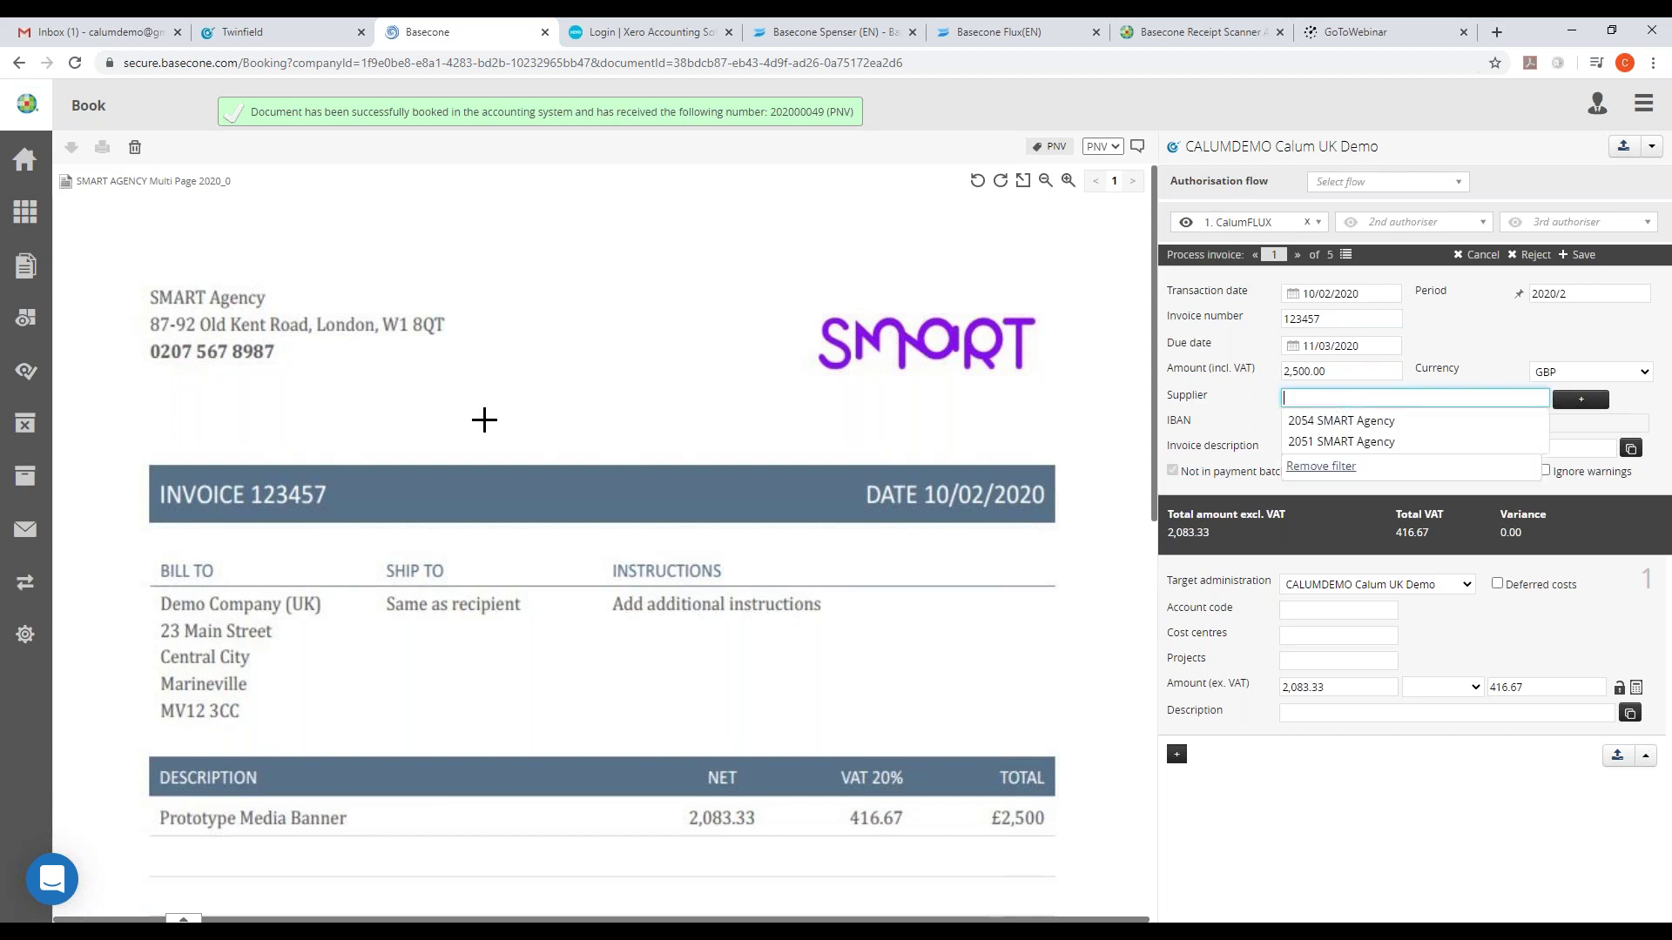
{"action": "left_click", "coordinate": [1355, 427]}
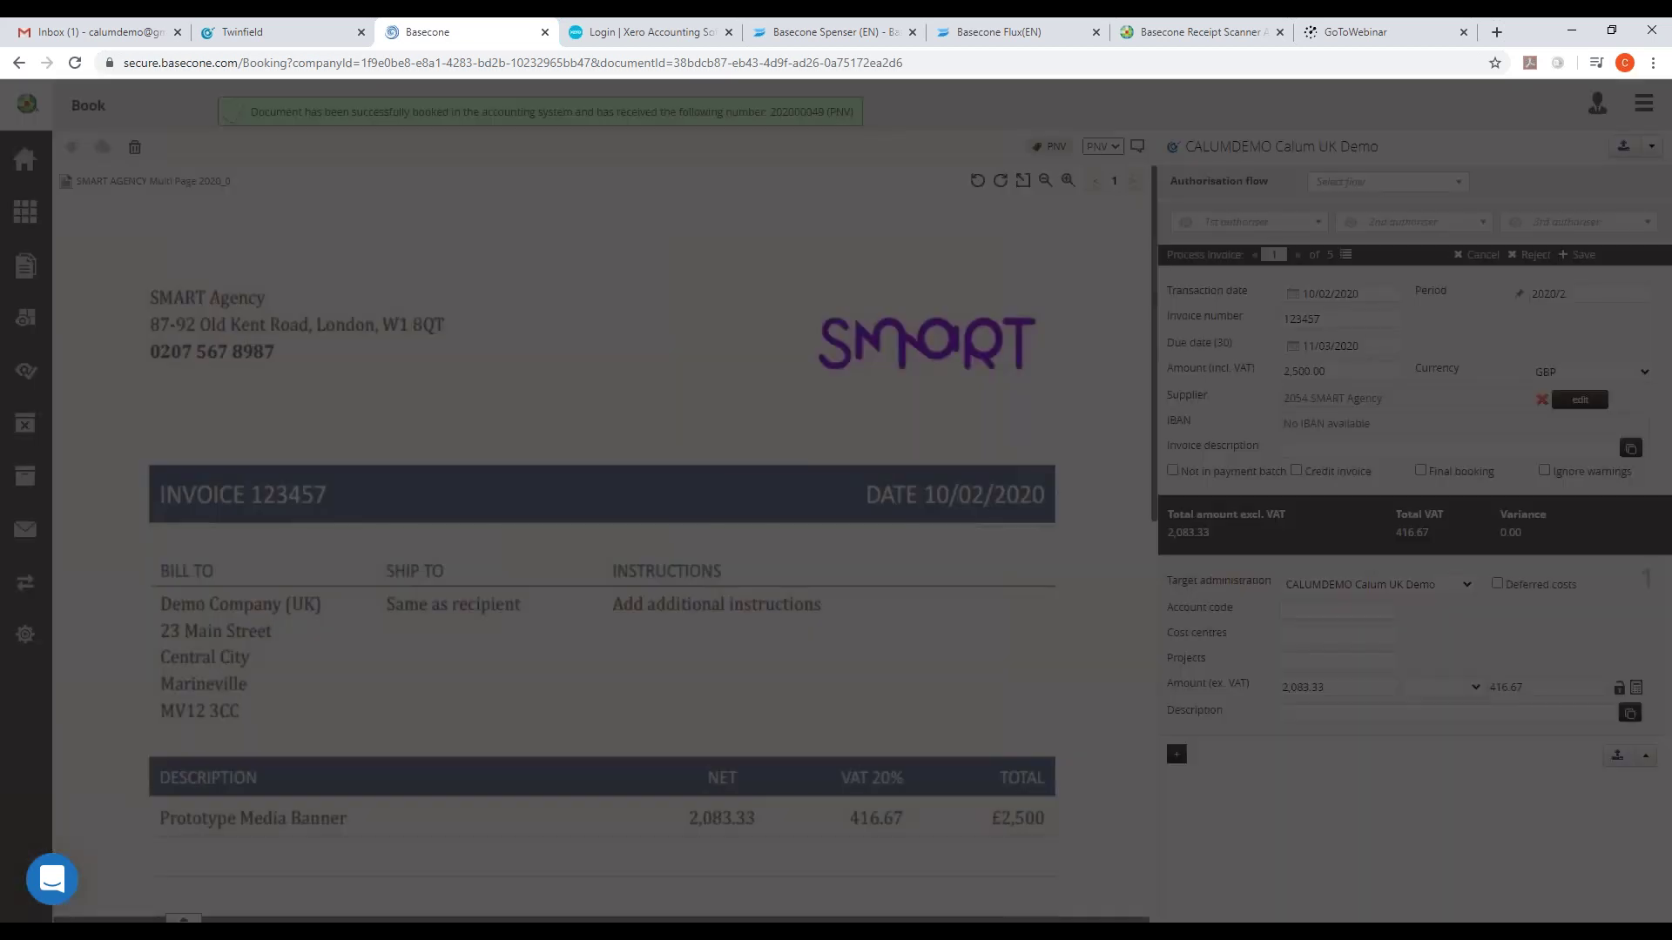
{"action": "scroll", "coordinate": [255, 522], "scroll_direction": "down", "scroll_amount": 1}
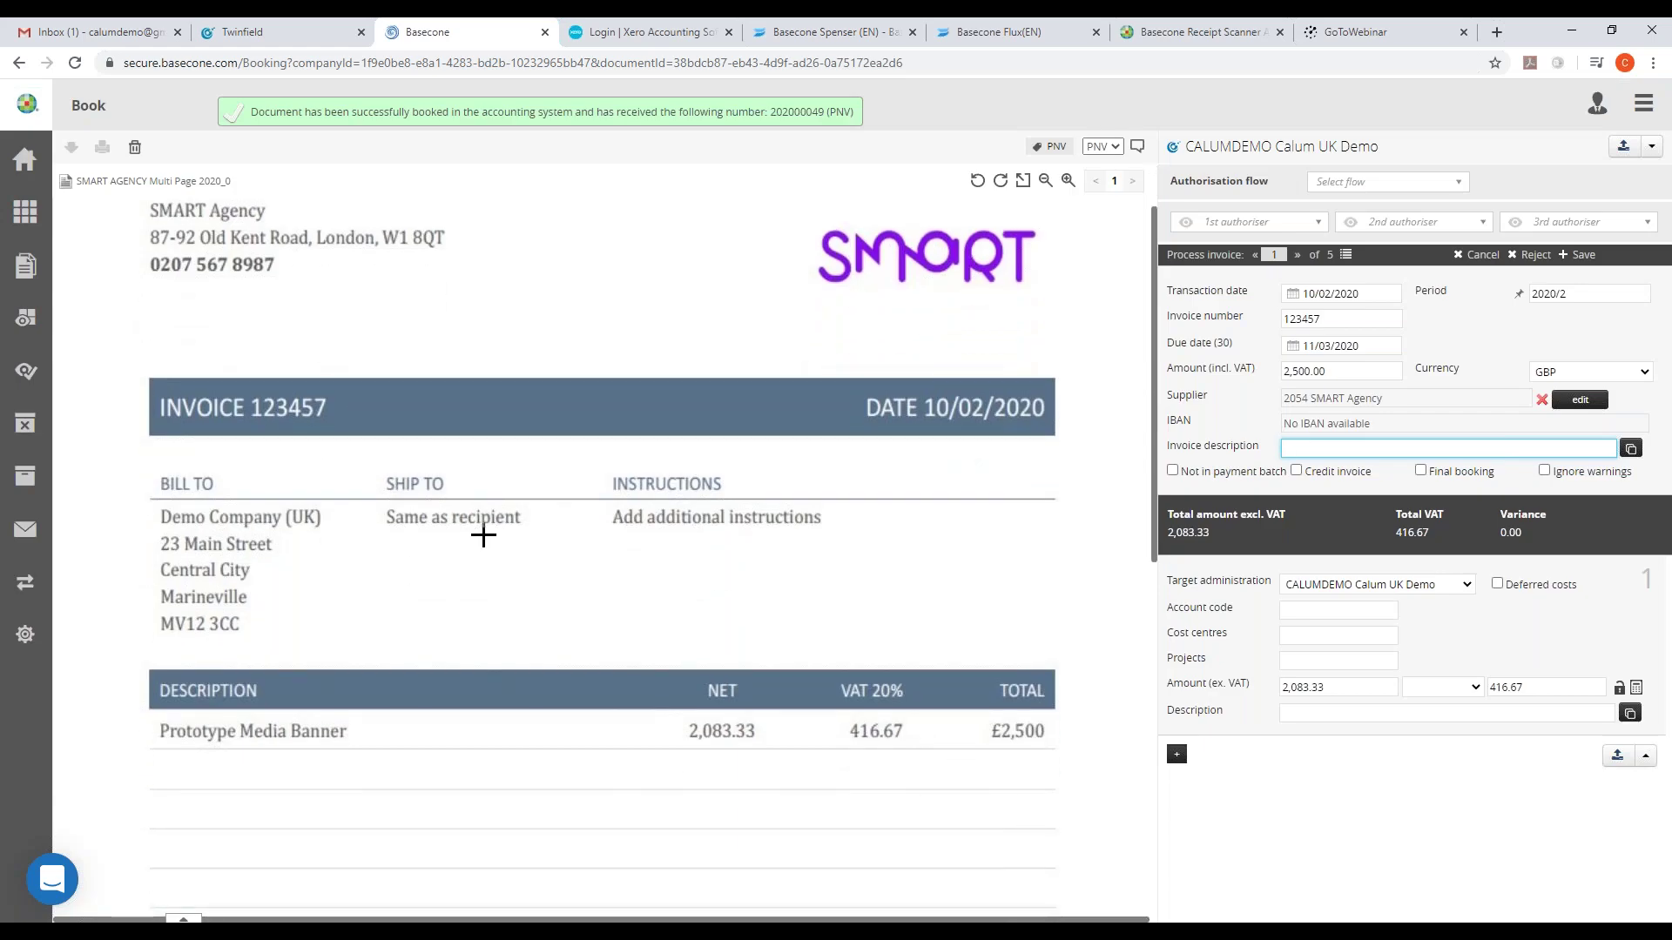
{"action": "scroll", "coordinate": [482, 535], "scroll_direction": "down", "scroll_amount": 2}
{"action": "left_click_drag", "start_coordinate": [159, 556], "coordinate": [346, 561]}
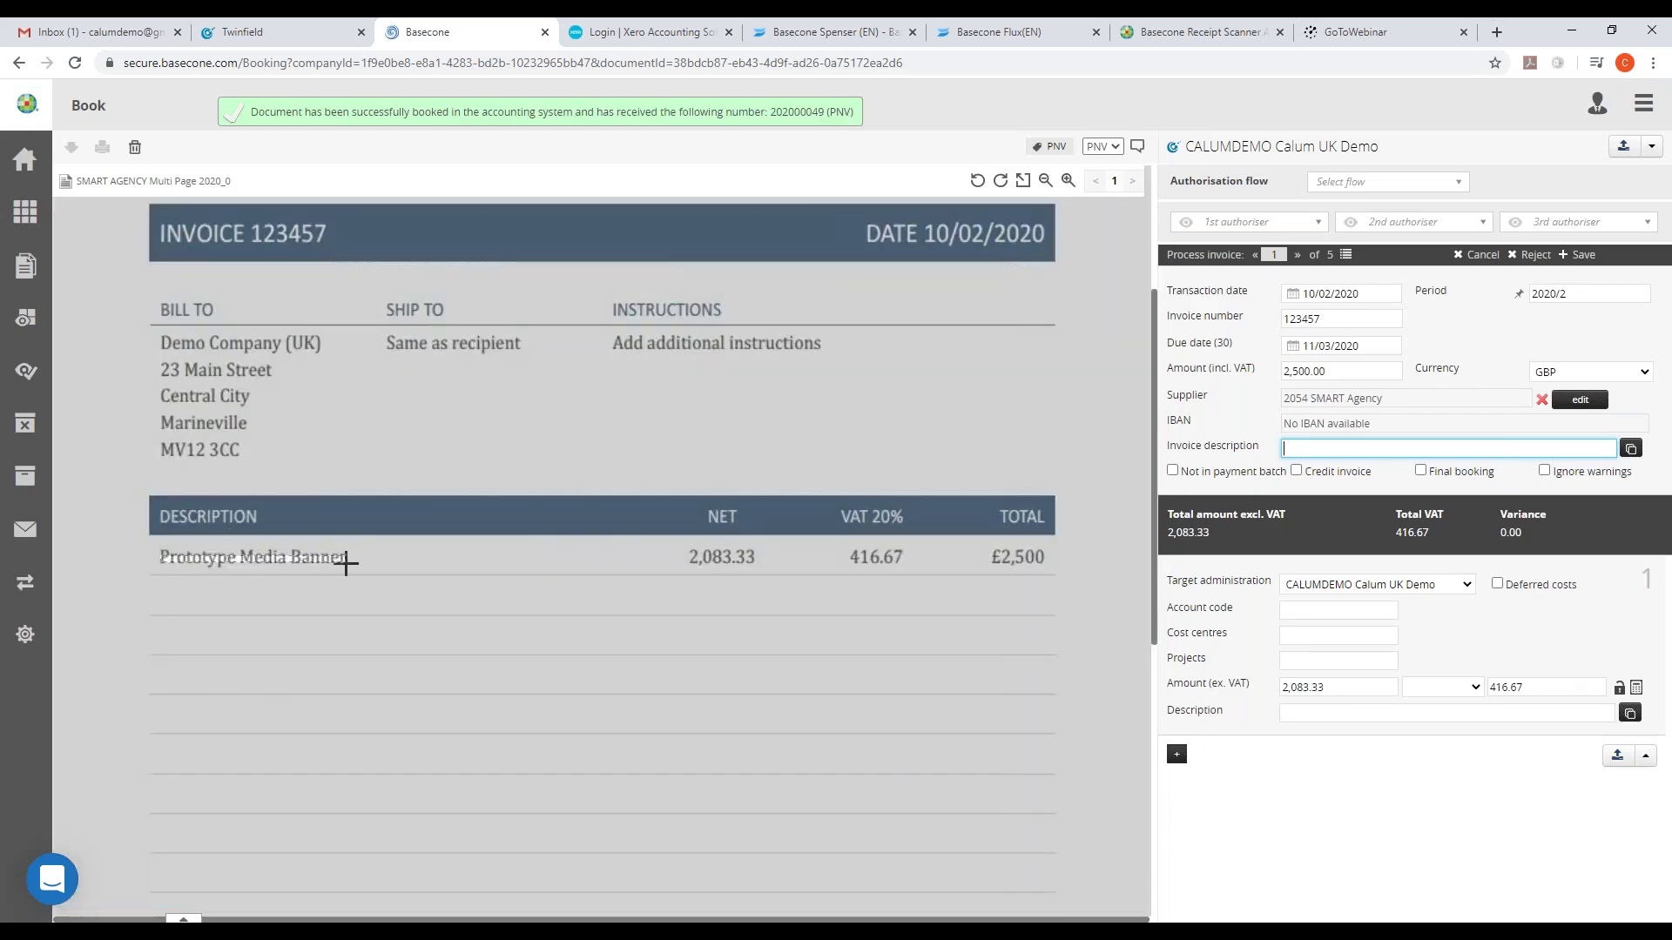
{"action": "left_click", "coordinate": [1343, 450]}
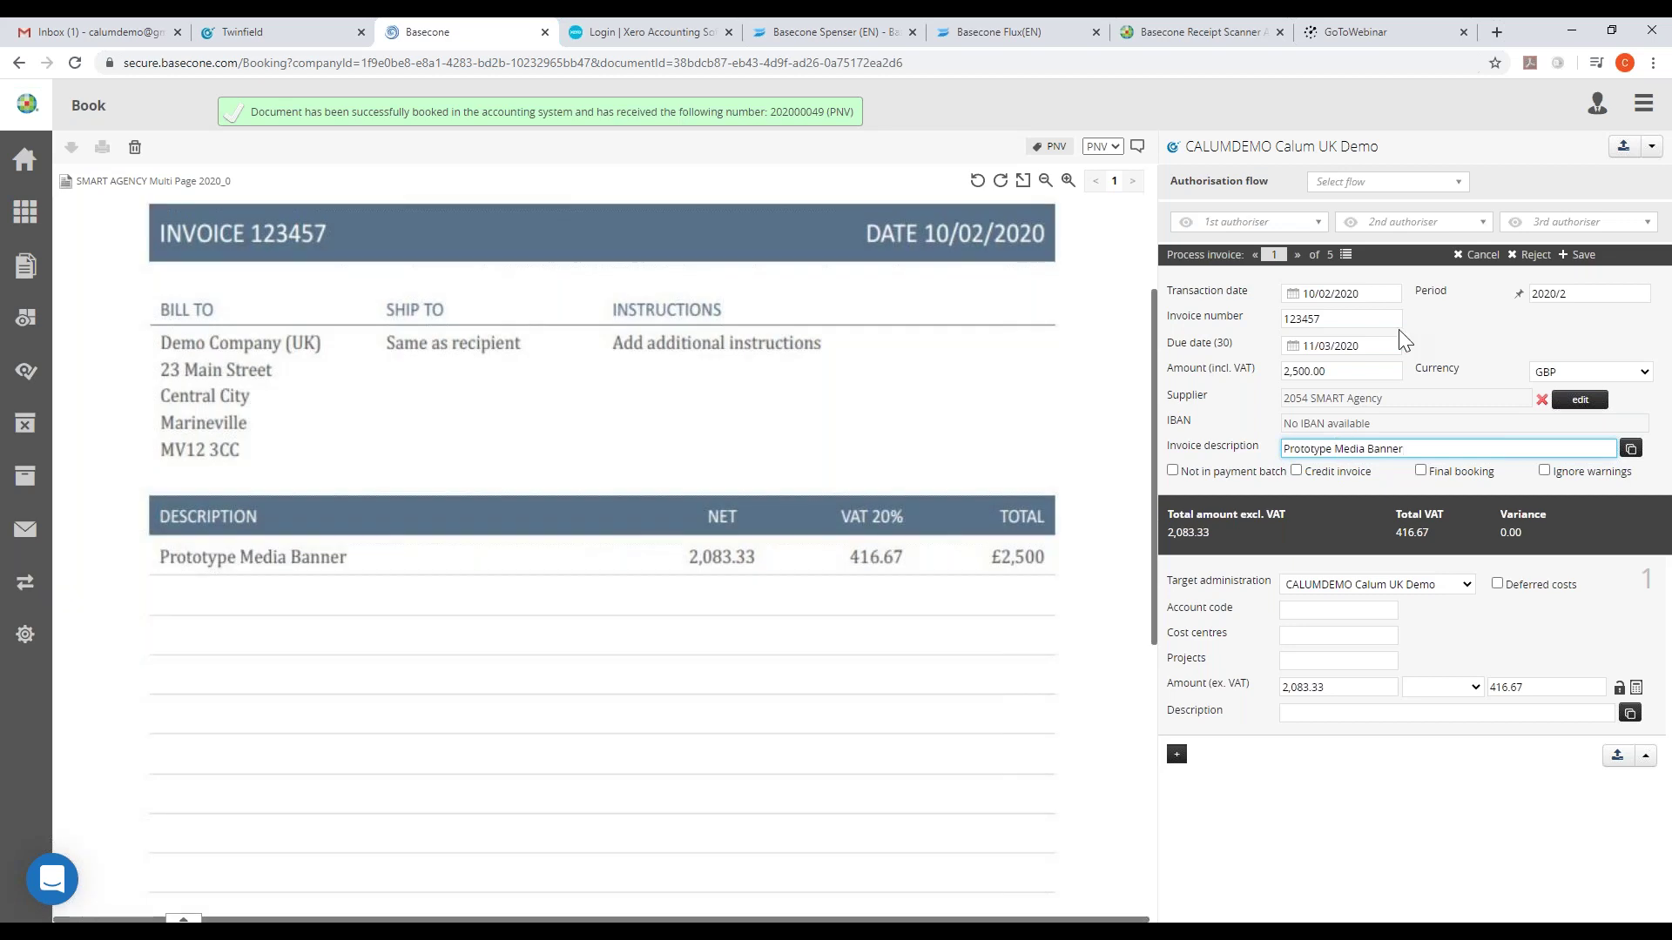
{"action": "left_click", "coordinate": [1310, 237]}
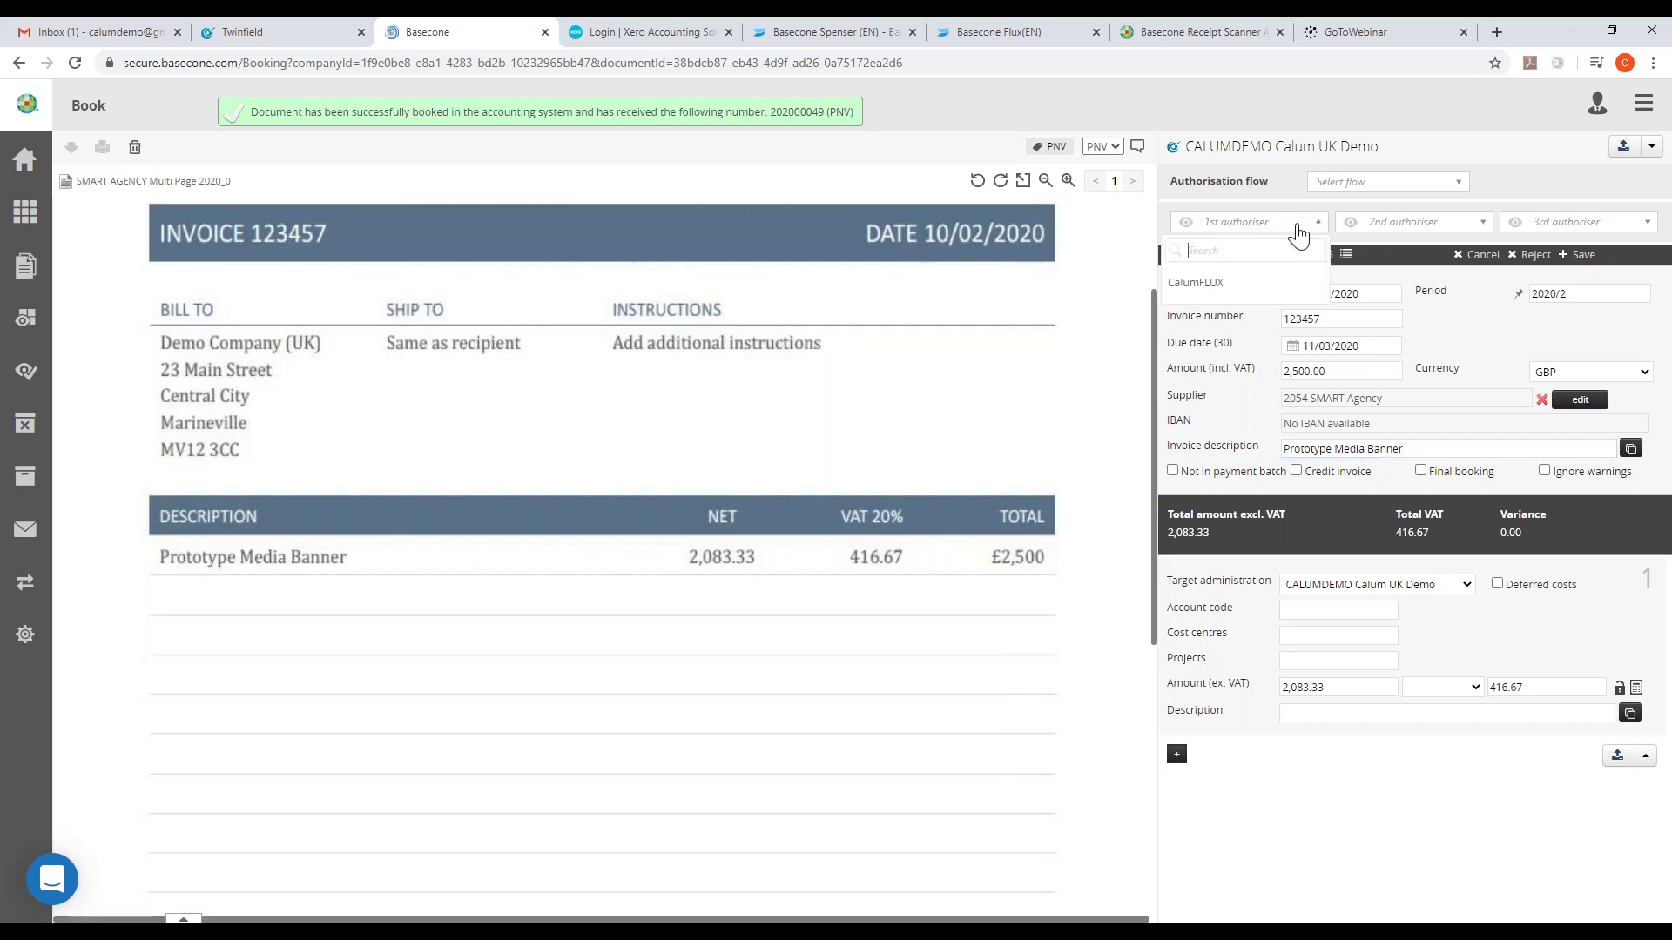
{"action": "left_click", "coordinate": [1231, 287]}
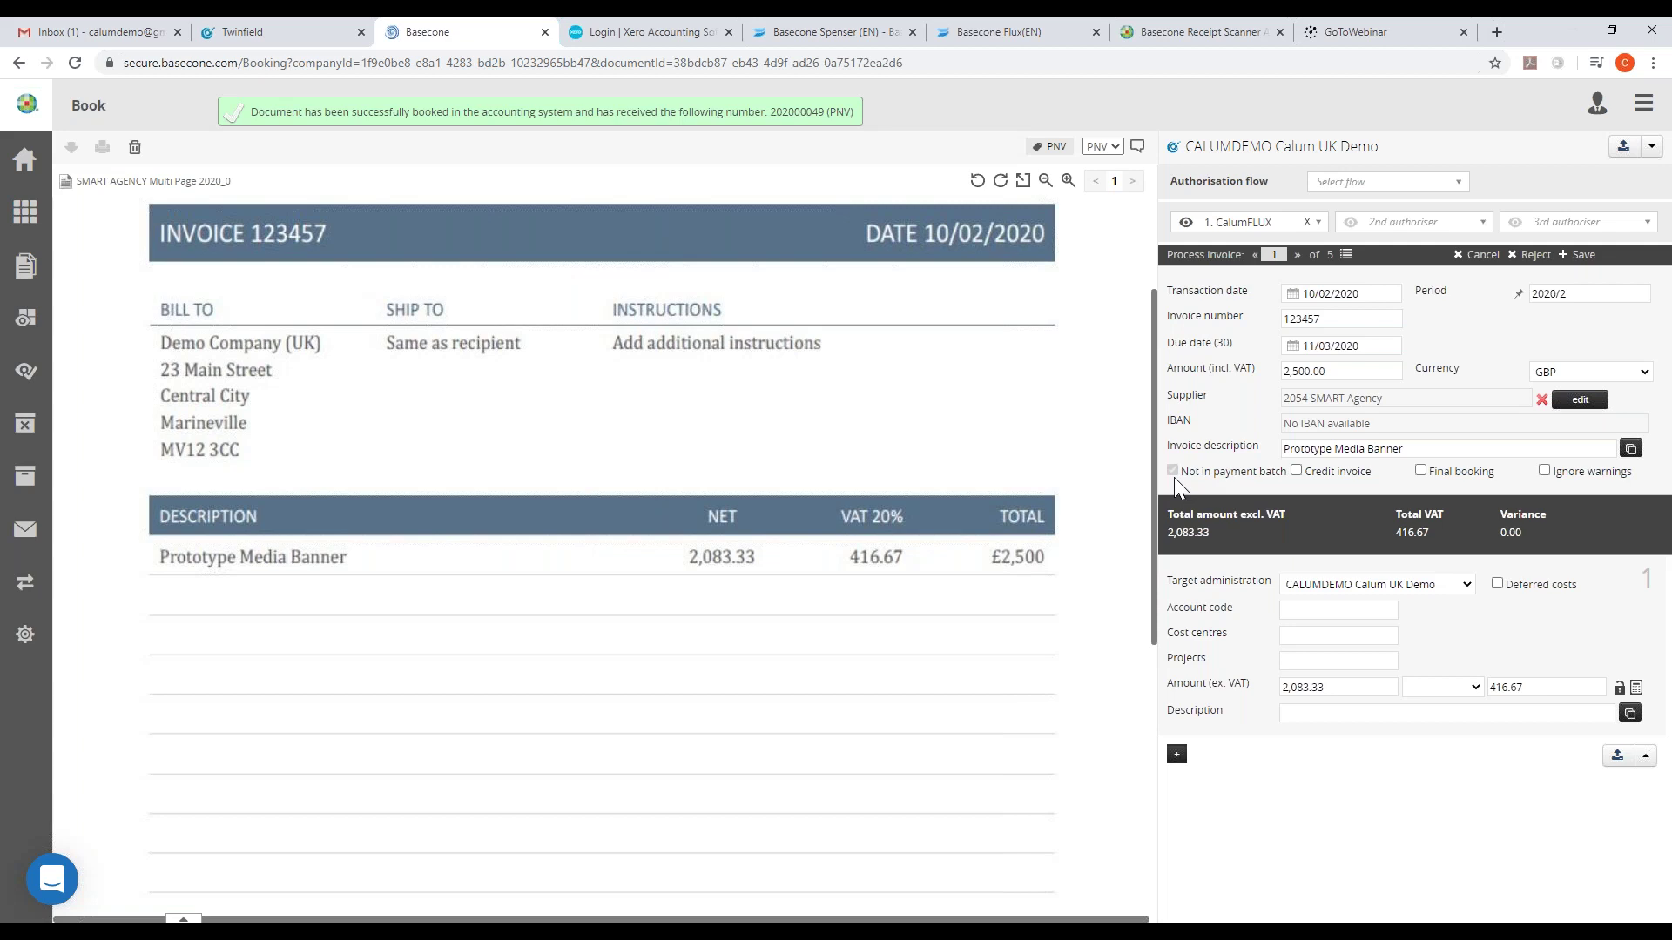
- Code the line to 6201 Advertising and capture 'Prototype Media Banner' as its description
{"action": "left_click", "coordinate": [1355, 612]}
{"action": "type", "text": "advert"}
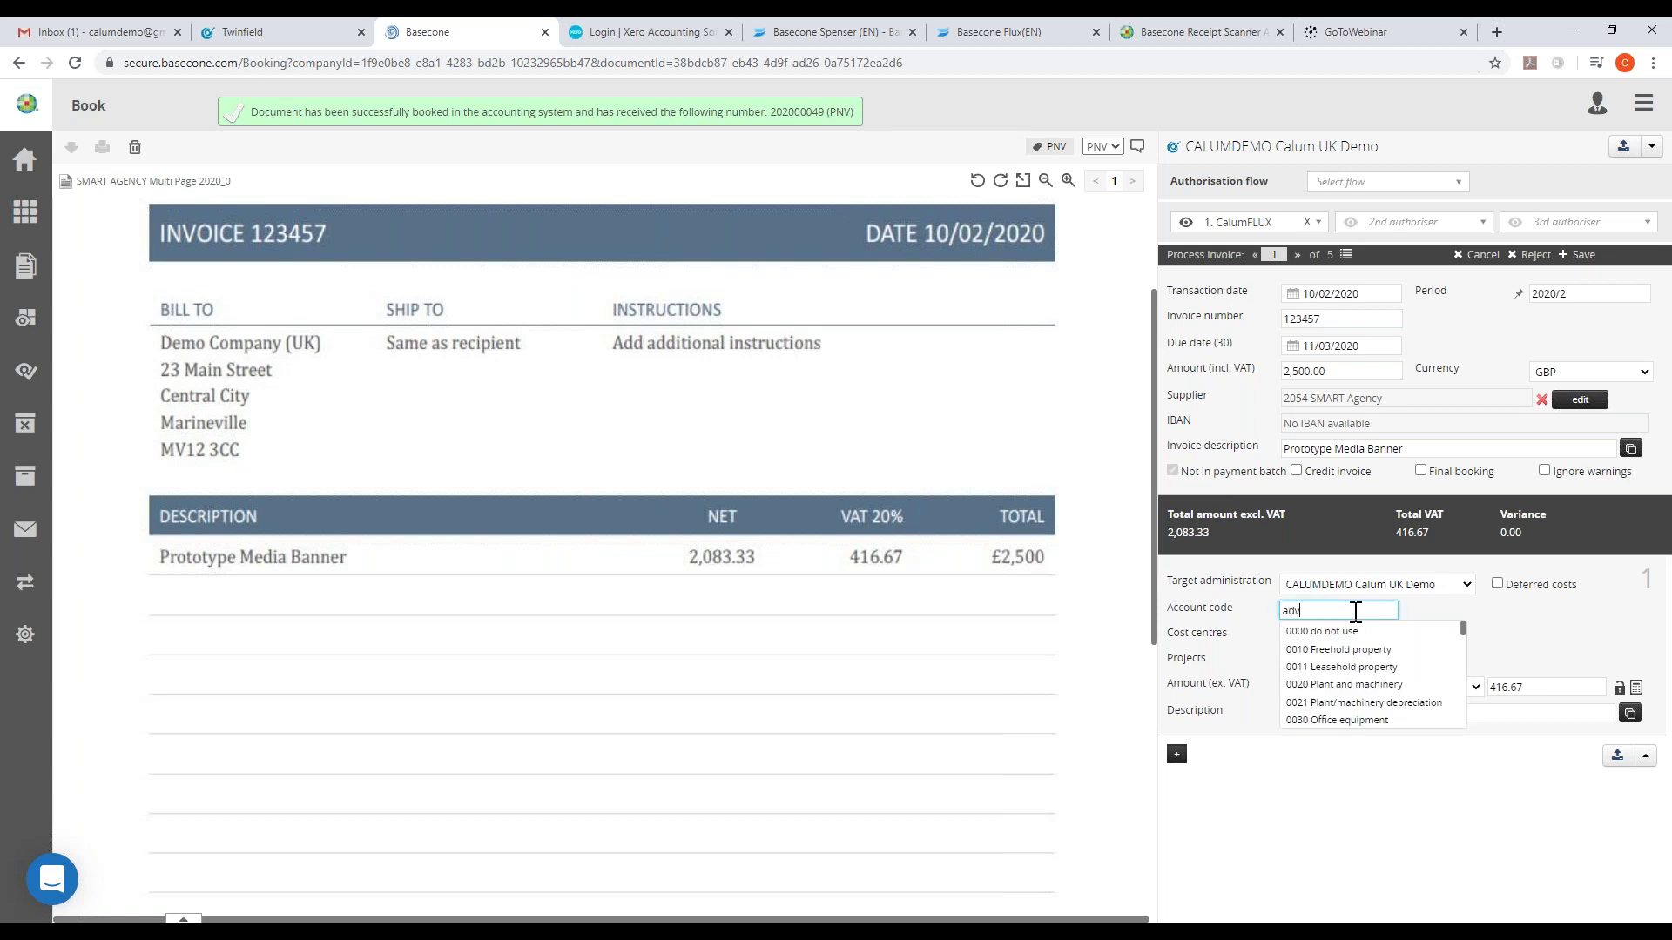
{"action": "left_click", "coordinate": [1361, 632]}
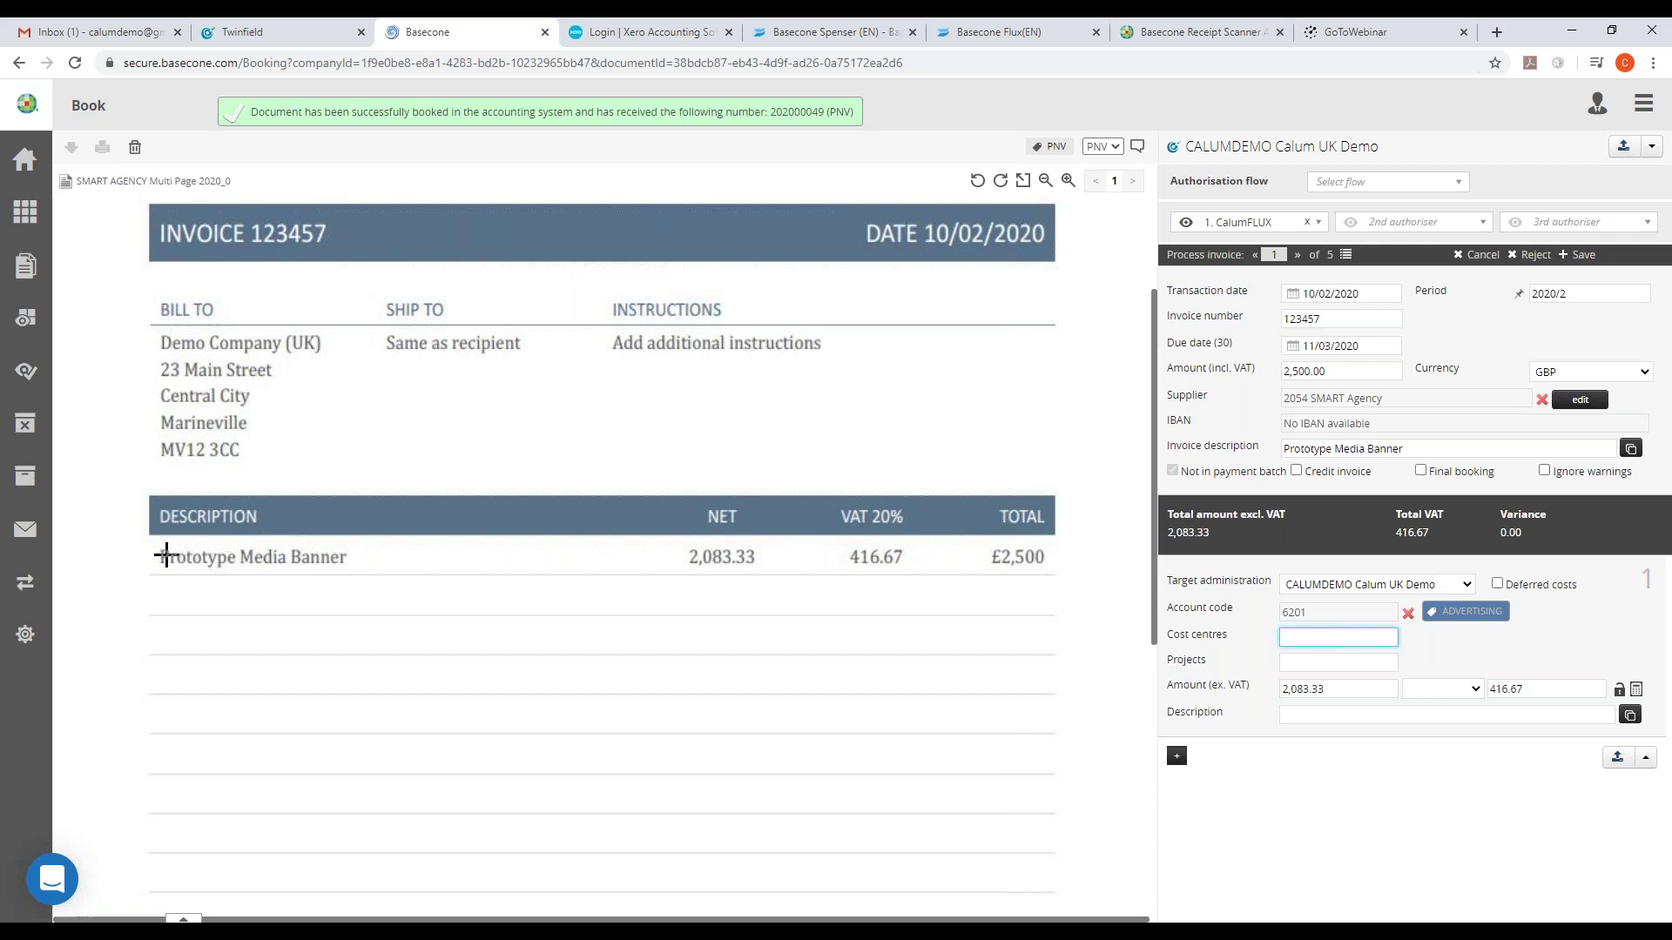
{"action": "left_click_drag", "start_coordinate": [166, 555], "coordinate": [344, 565]}
{"action": "left_click", "coordinate": [1329, 715]}
{"action": "left_click", "coordinate": [1380, 789]}
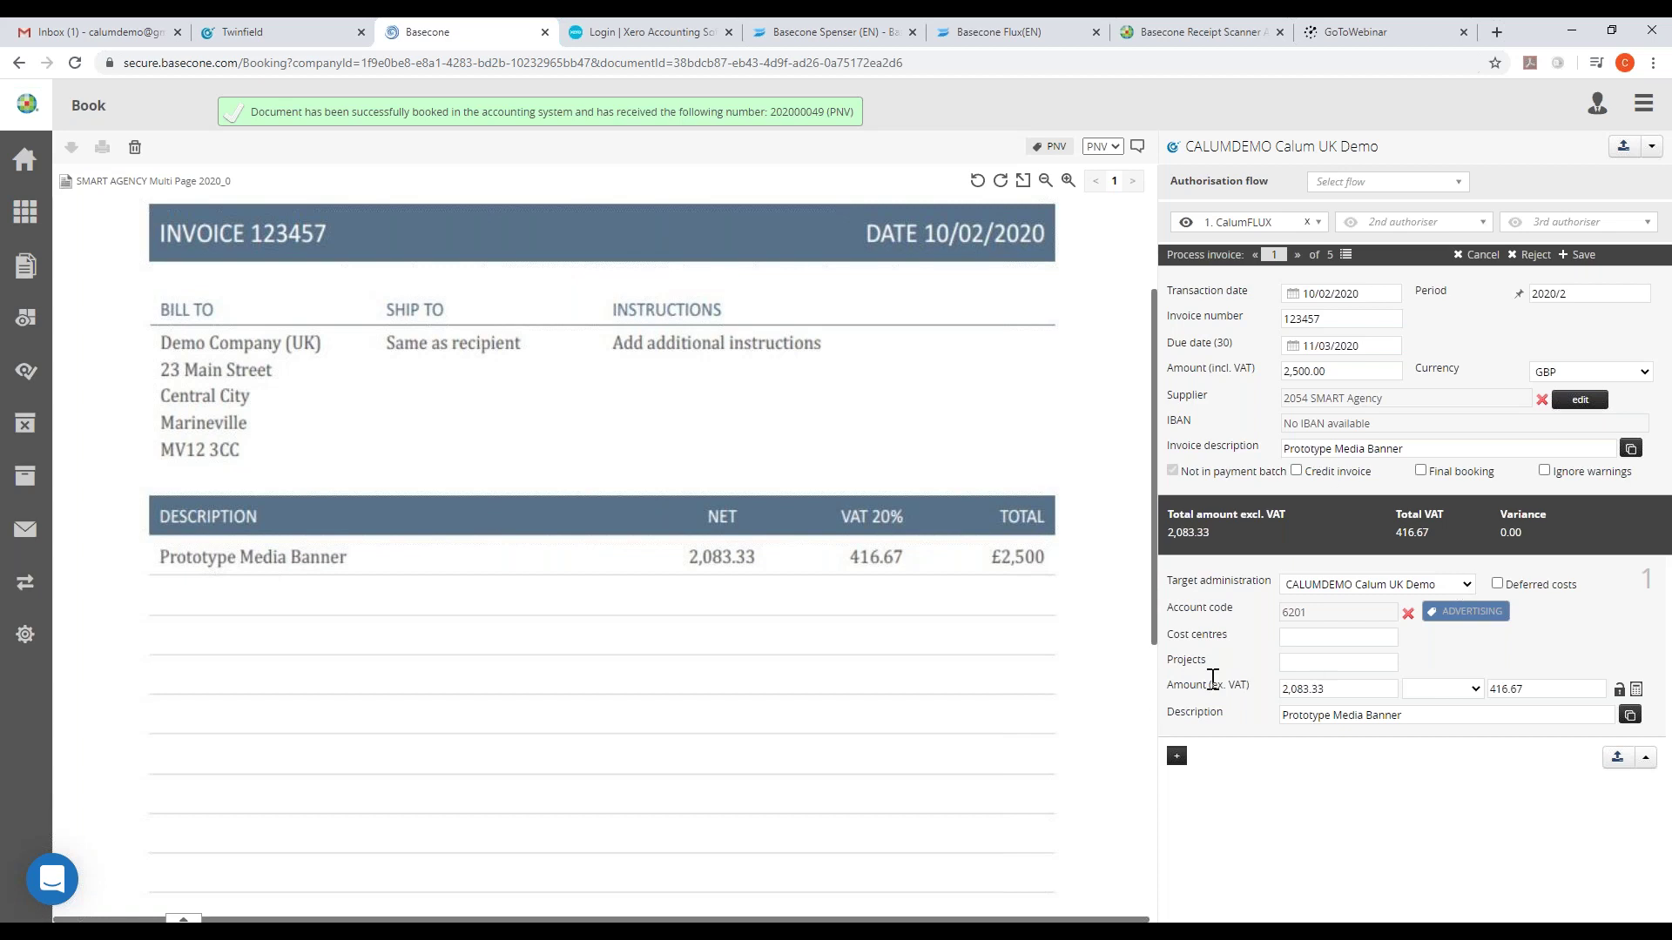
- Book SMART Agency invoice 123457 as 202000050 after adding and removing a spare booking line
{"action": "left_click", "coordinate": [1176, 758]}
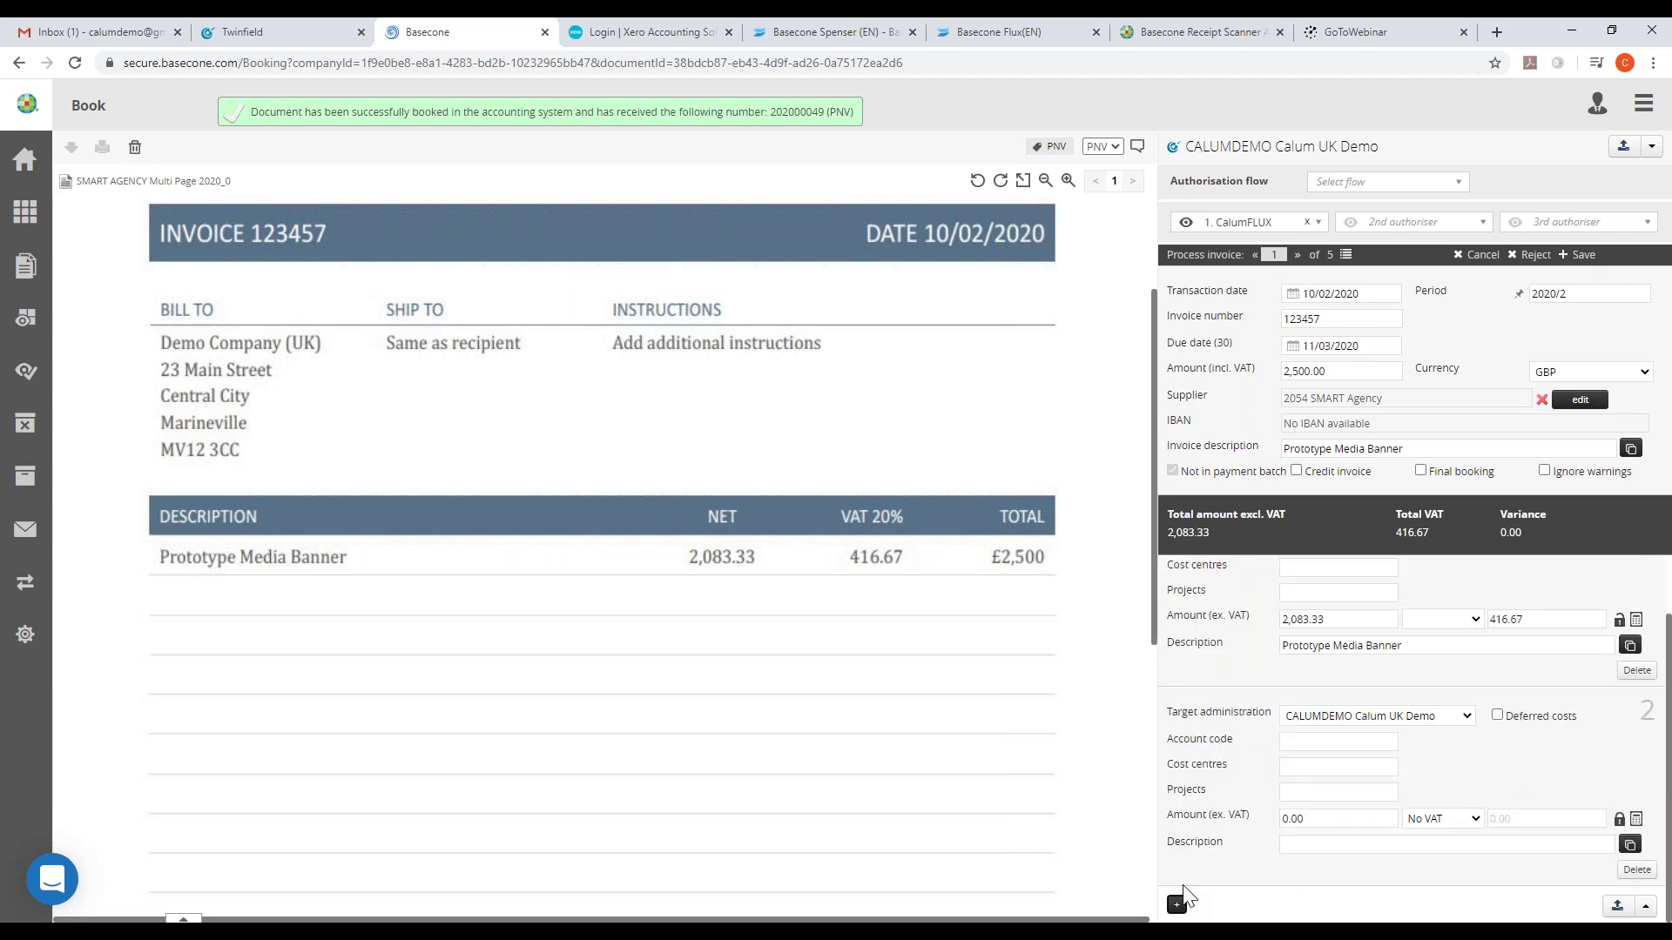
{"action": "left_click", "coordinate": [1636, 869]}
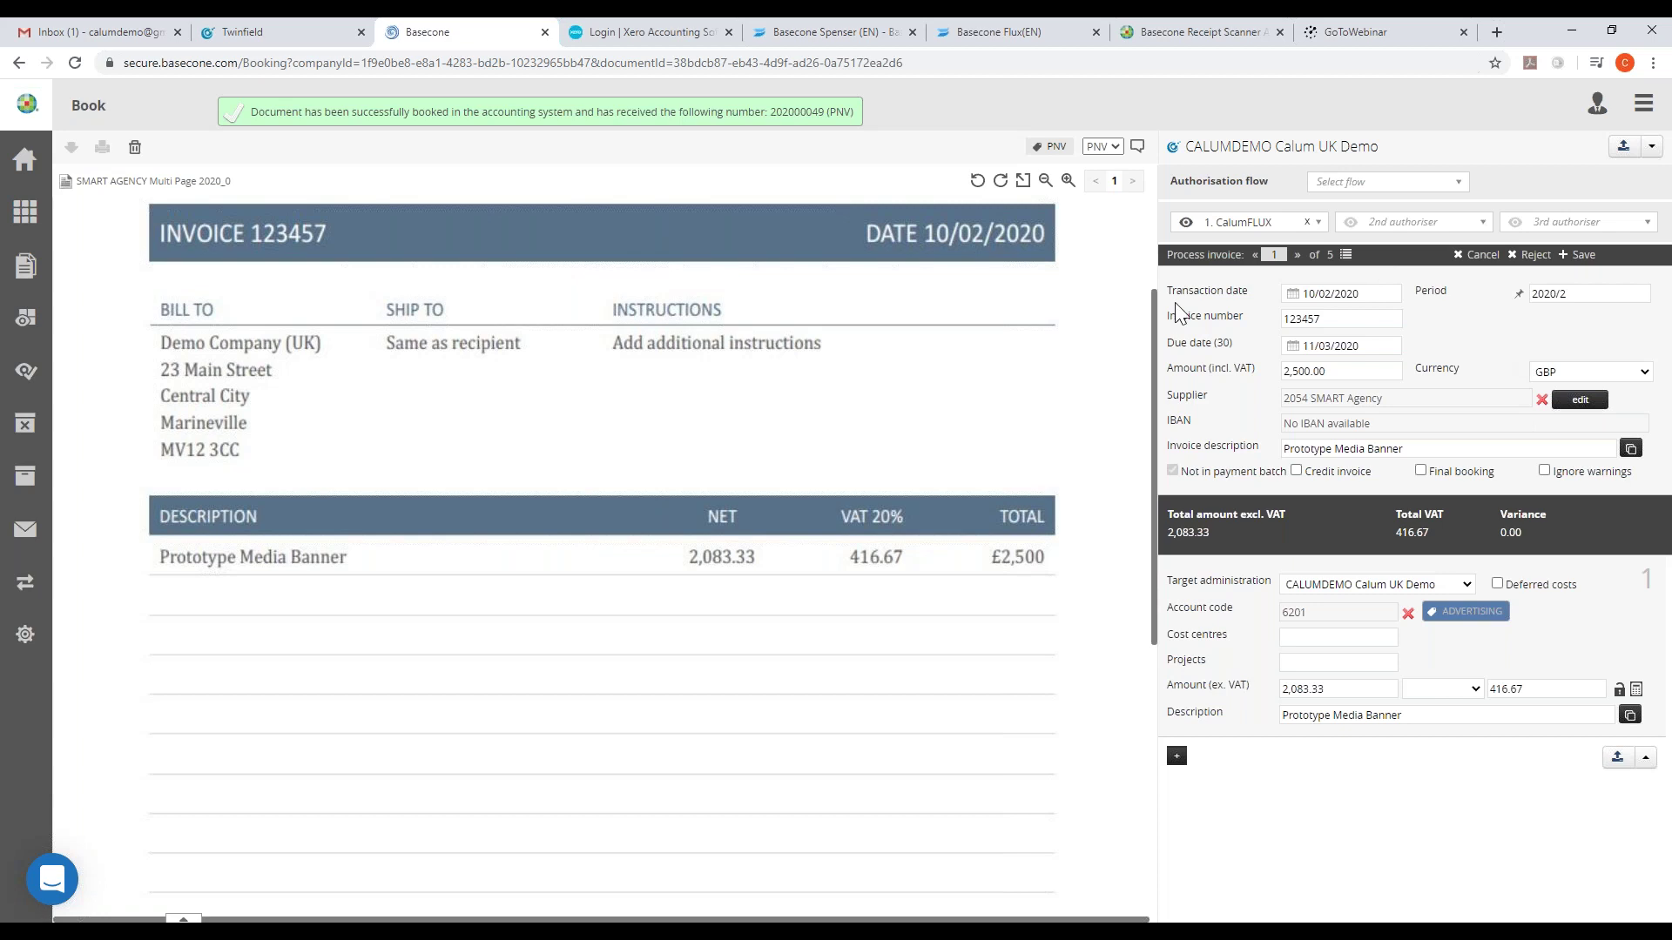
{"action": "left_click", "coordinate": [1617, 756]}
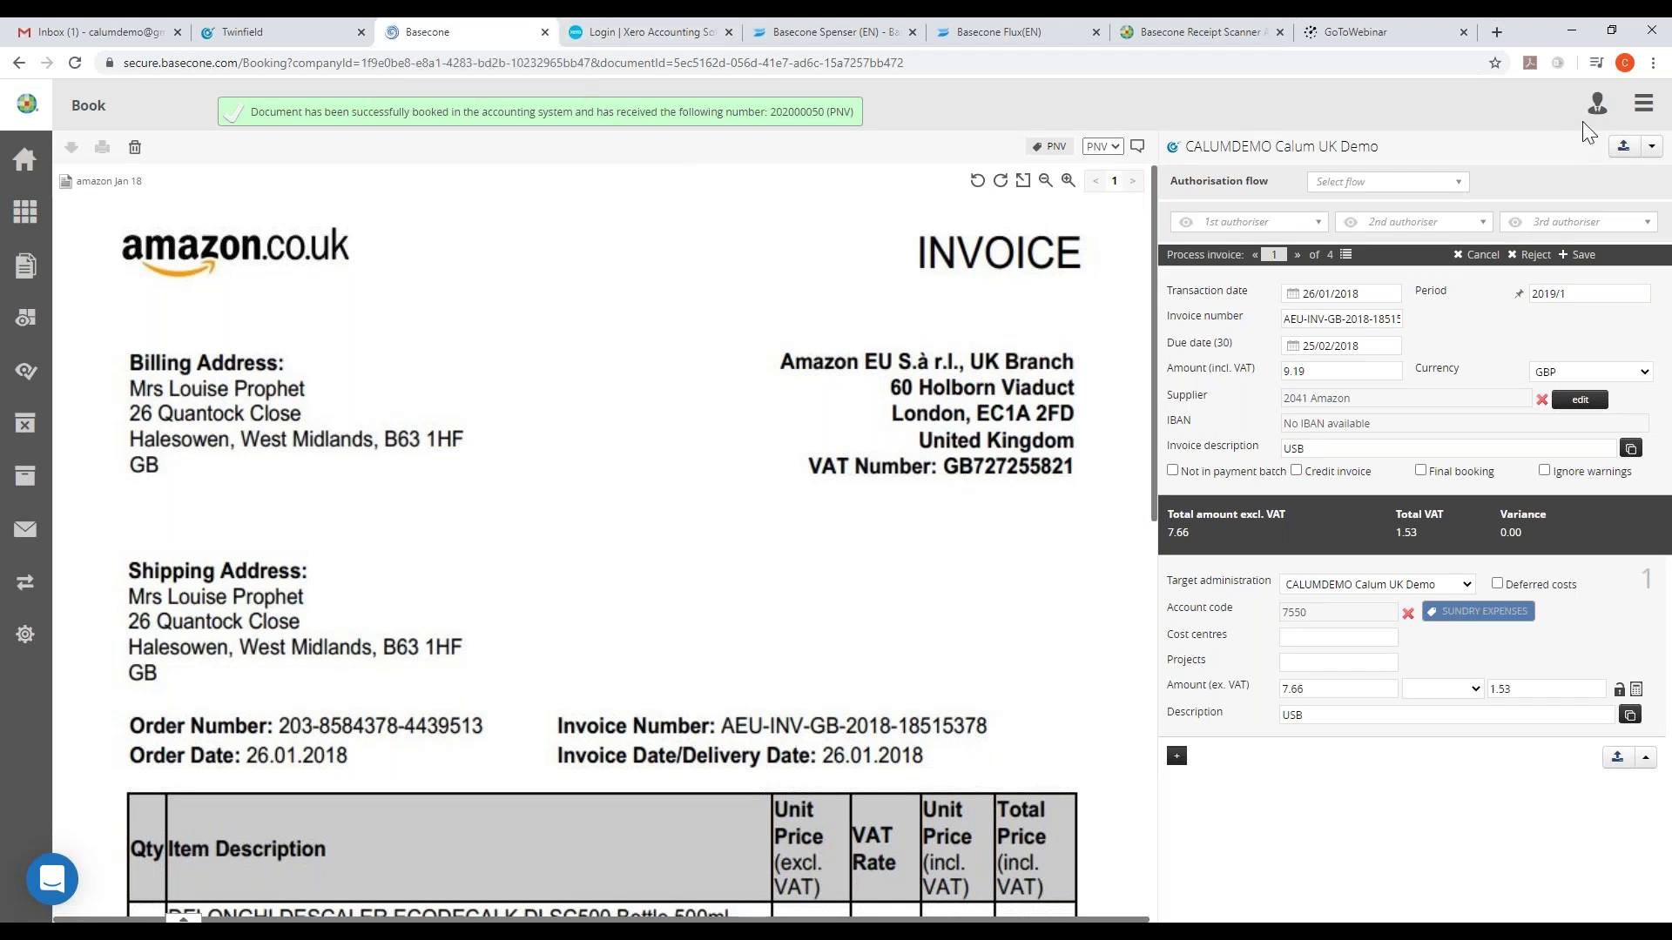
{"action": "left_click", "coordinate": [1643, 104]}
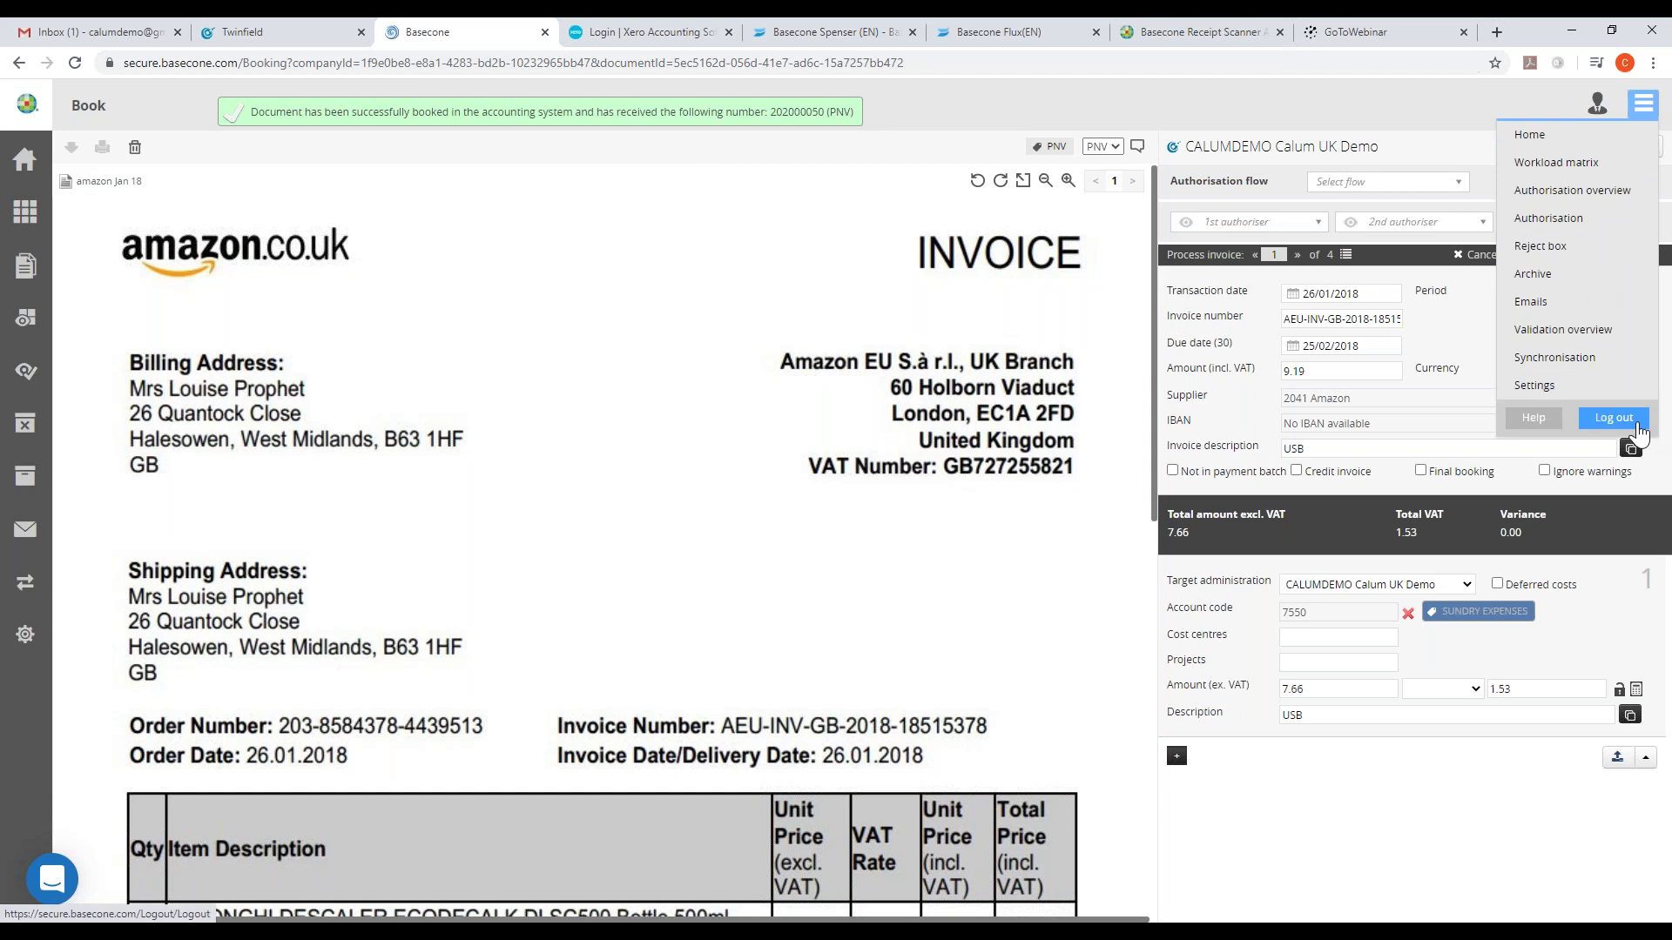
- Log out and sign back in with a different username and the office code
{"action": "left_click", "coordinate": [1636, 426]}
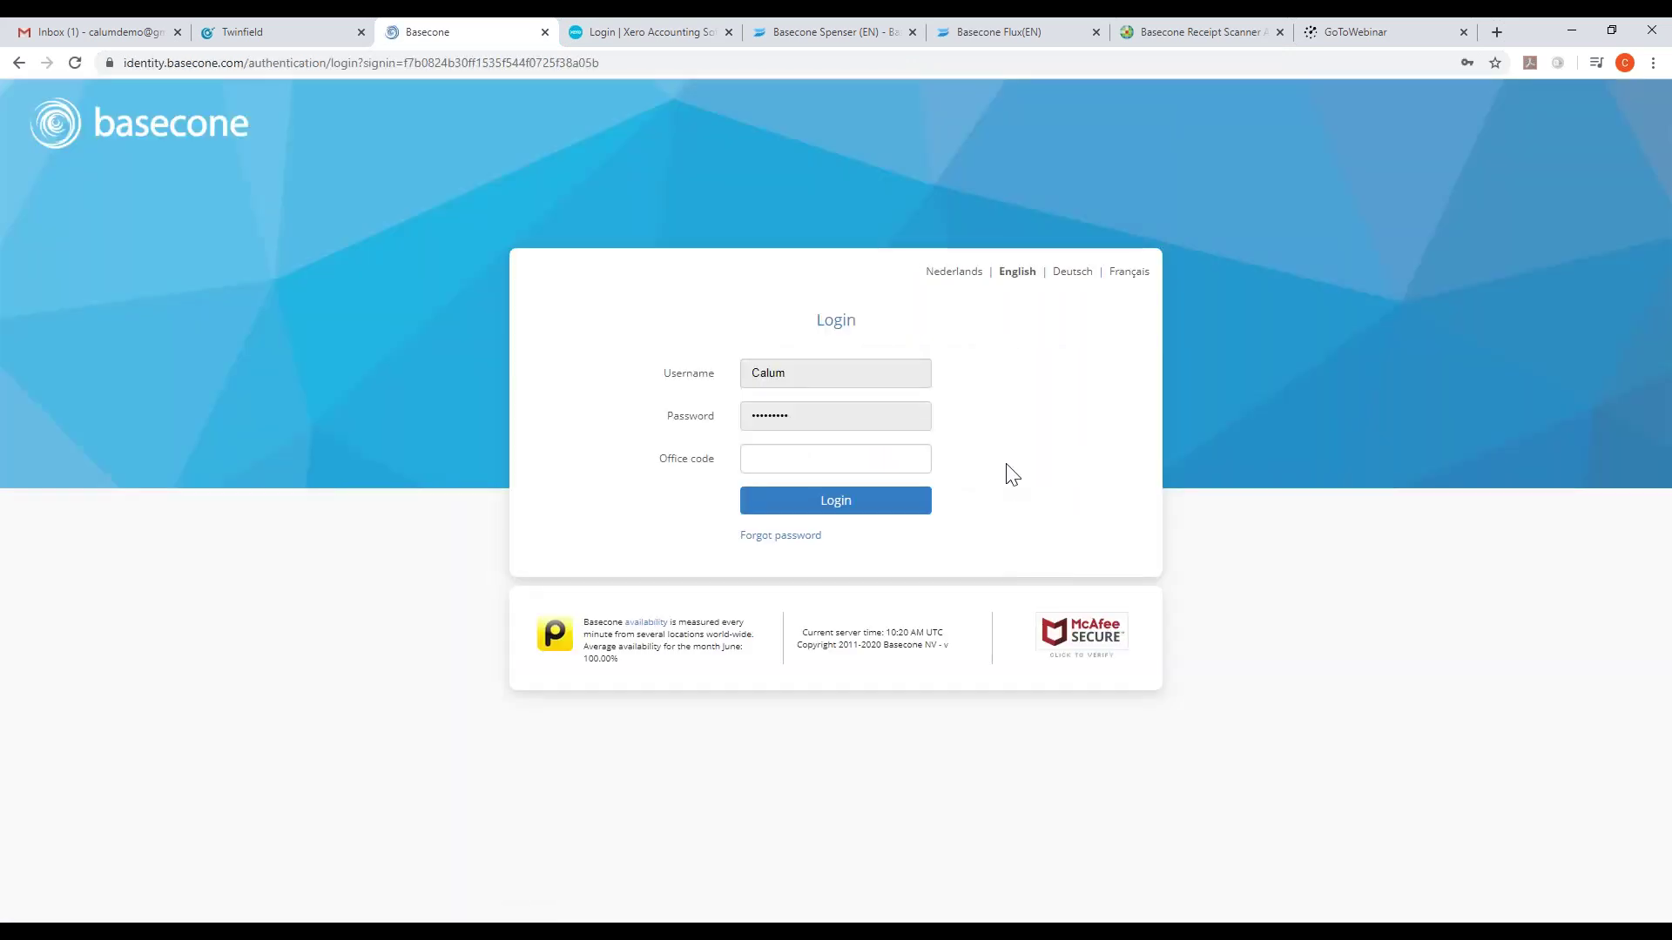
{"action": "left_click", "coordinate": [851, 363]}
{"action": "type", "text": "flu"}
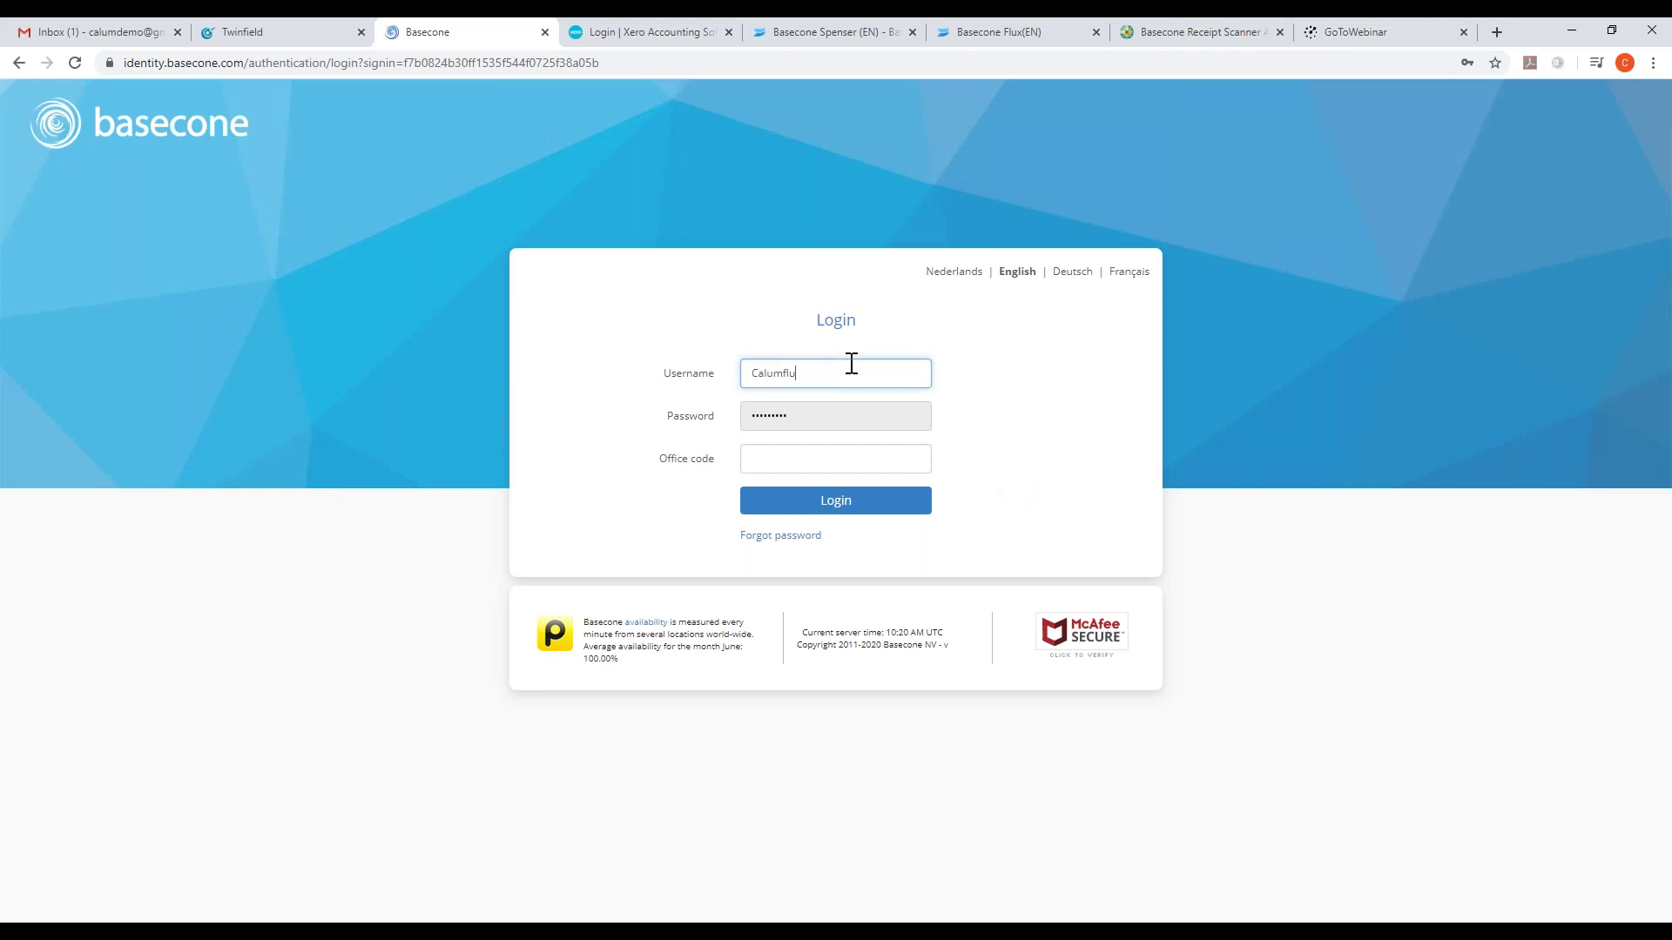
{"action": "key", "text": "Tab"}
{"action": "key", "text": "Tab"}
{"action": "type", "text": "ukdemo"}
{"action": "key", "text": "Return"}
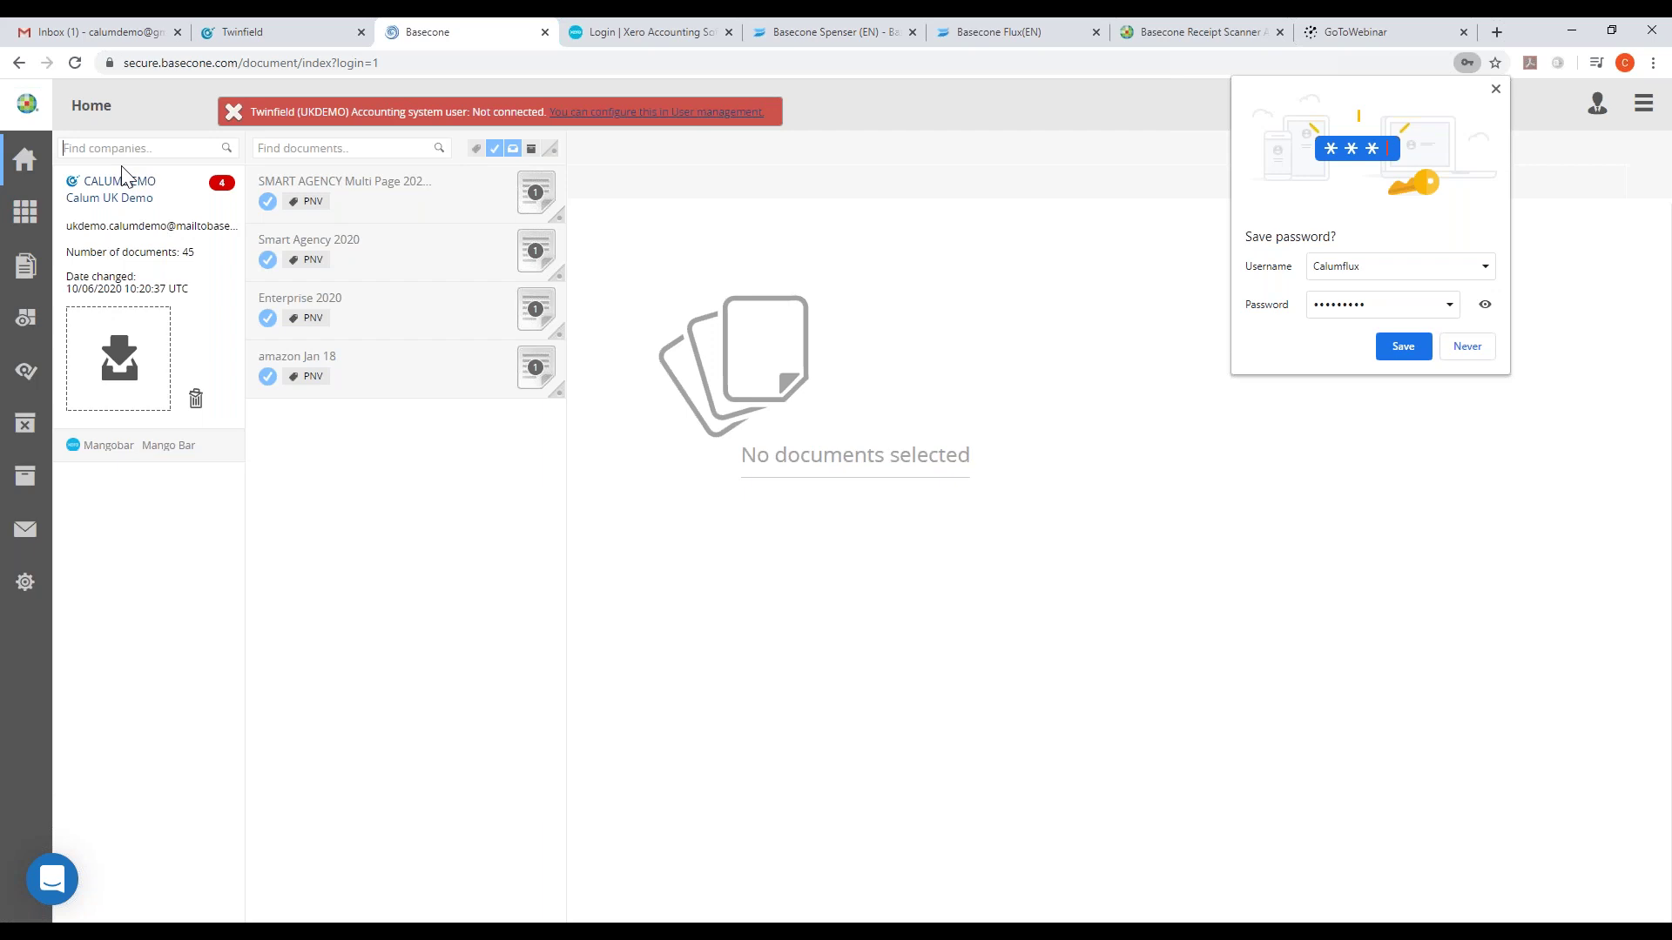
- Authorise the pending SMART Agency invoice, declining Chrome's offer to save the password
{"action": "left_click", "coordinate": [27, 372]}
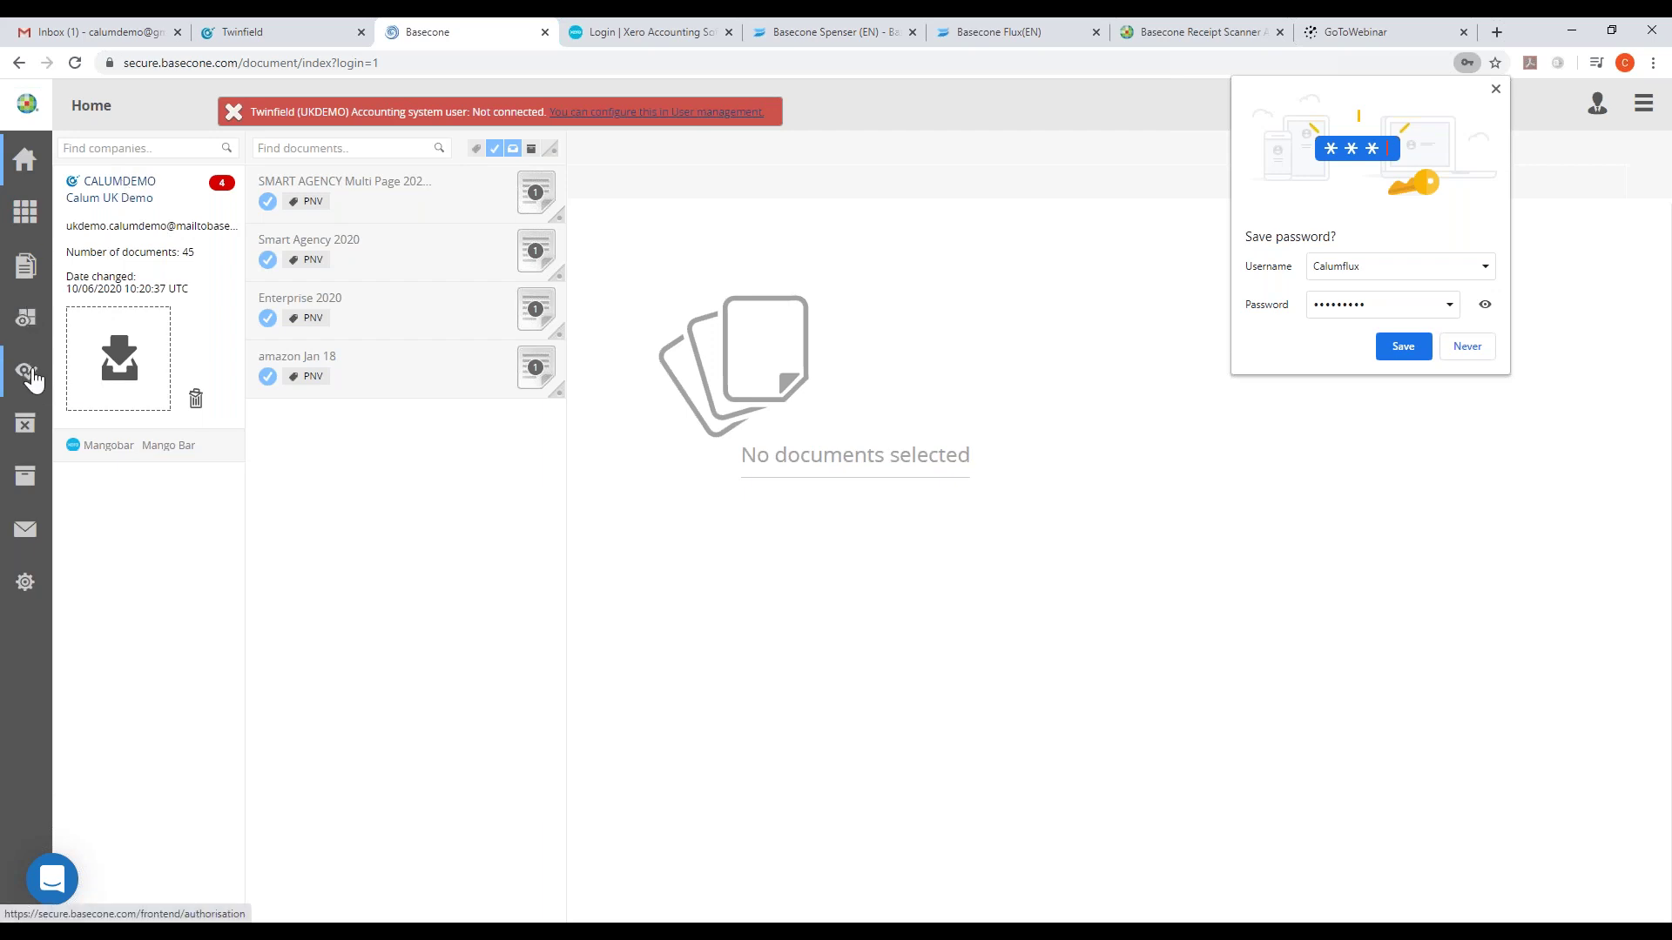
{"action": "left_click", "coordinate": [1462, 348]}
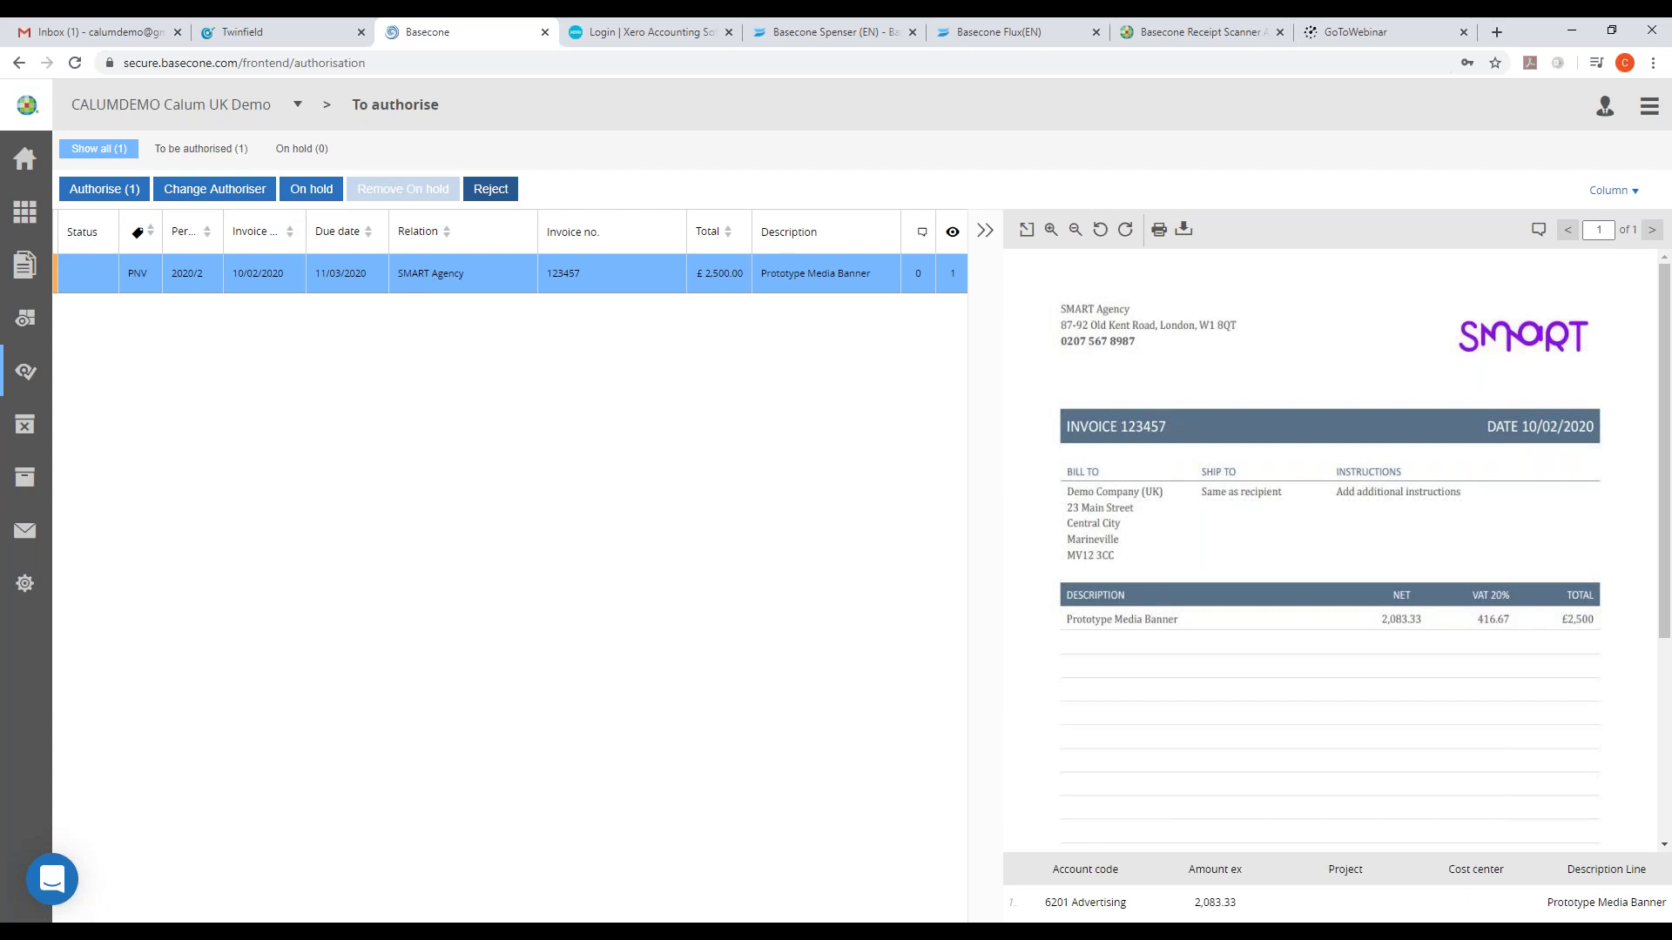
{"action": "left_click", "coordinate": [103, 199]}
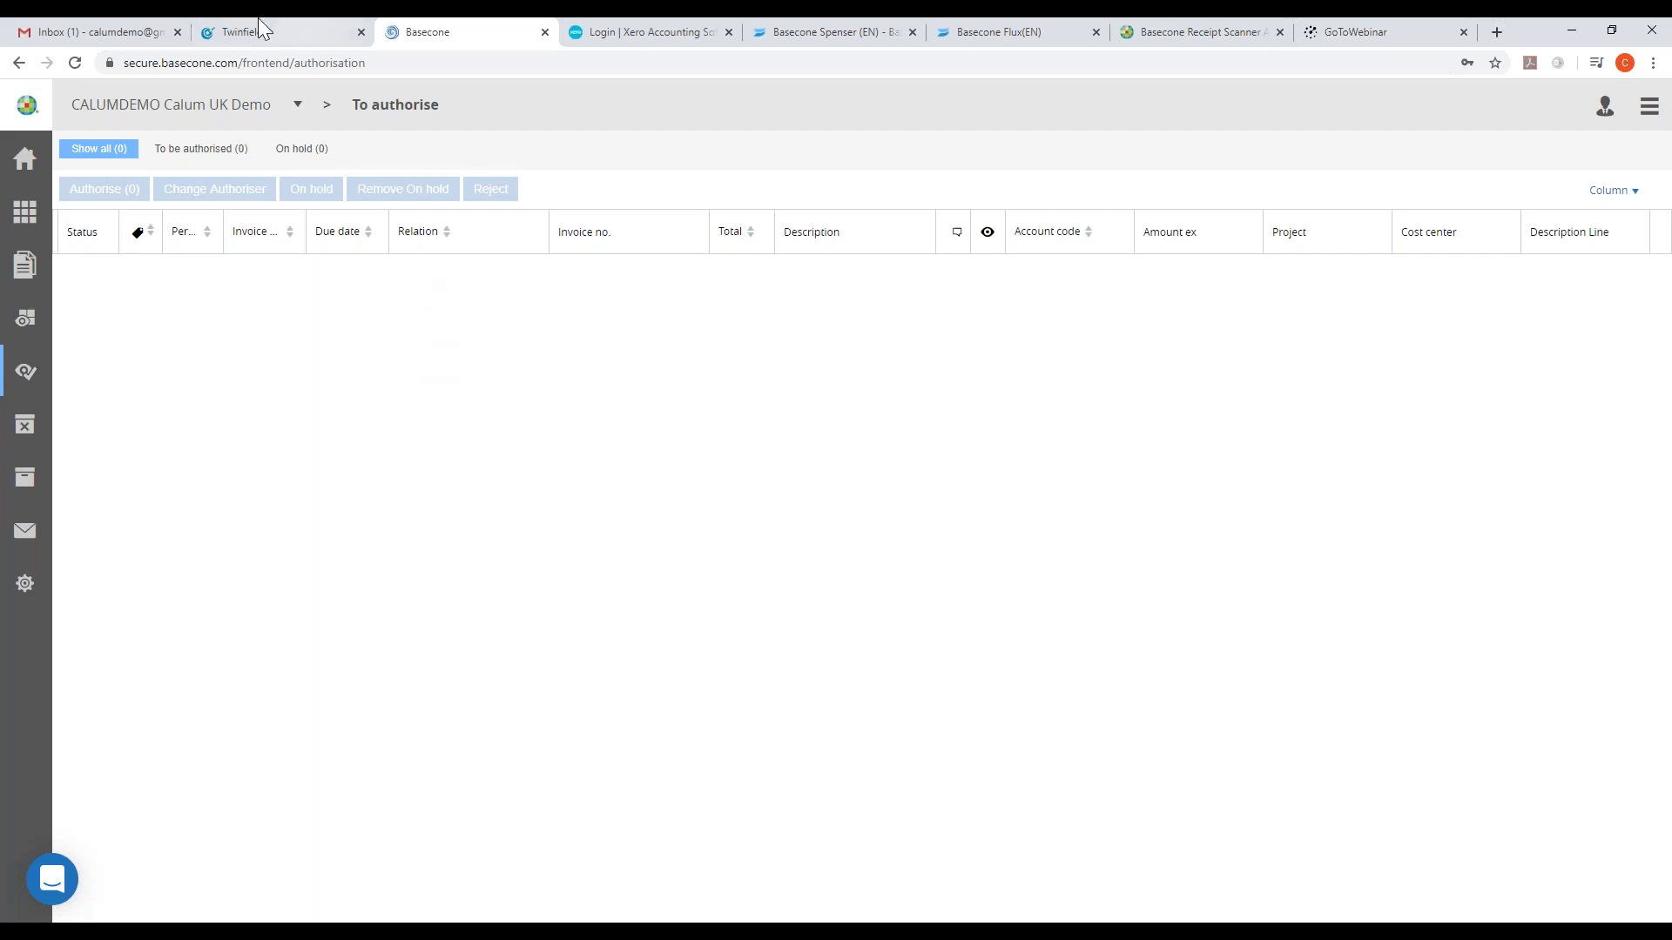
{"action": "left_click", "coordinate": [1022, 34]}
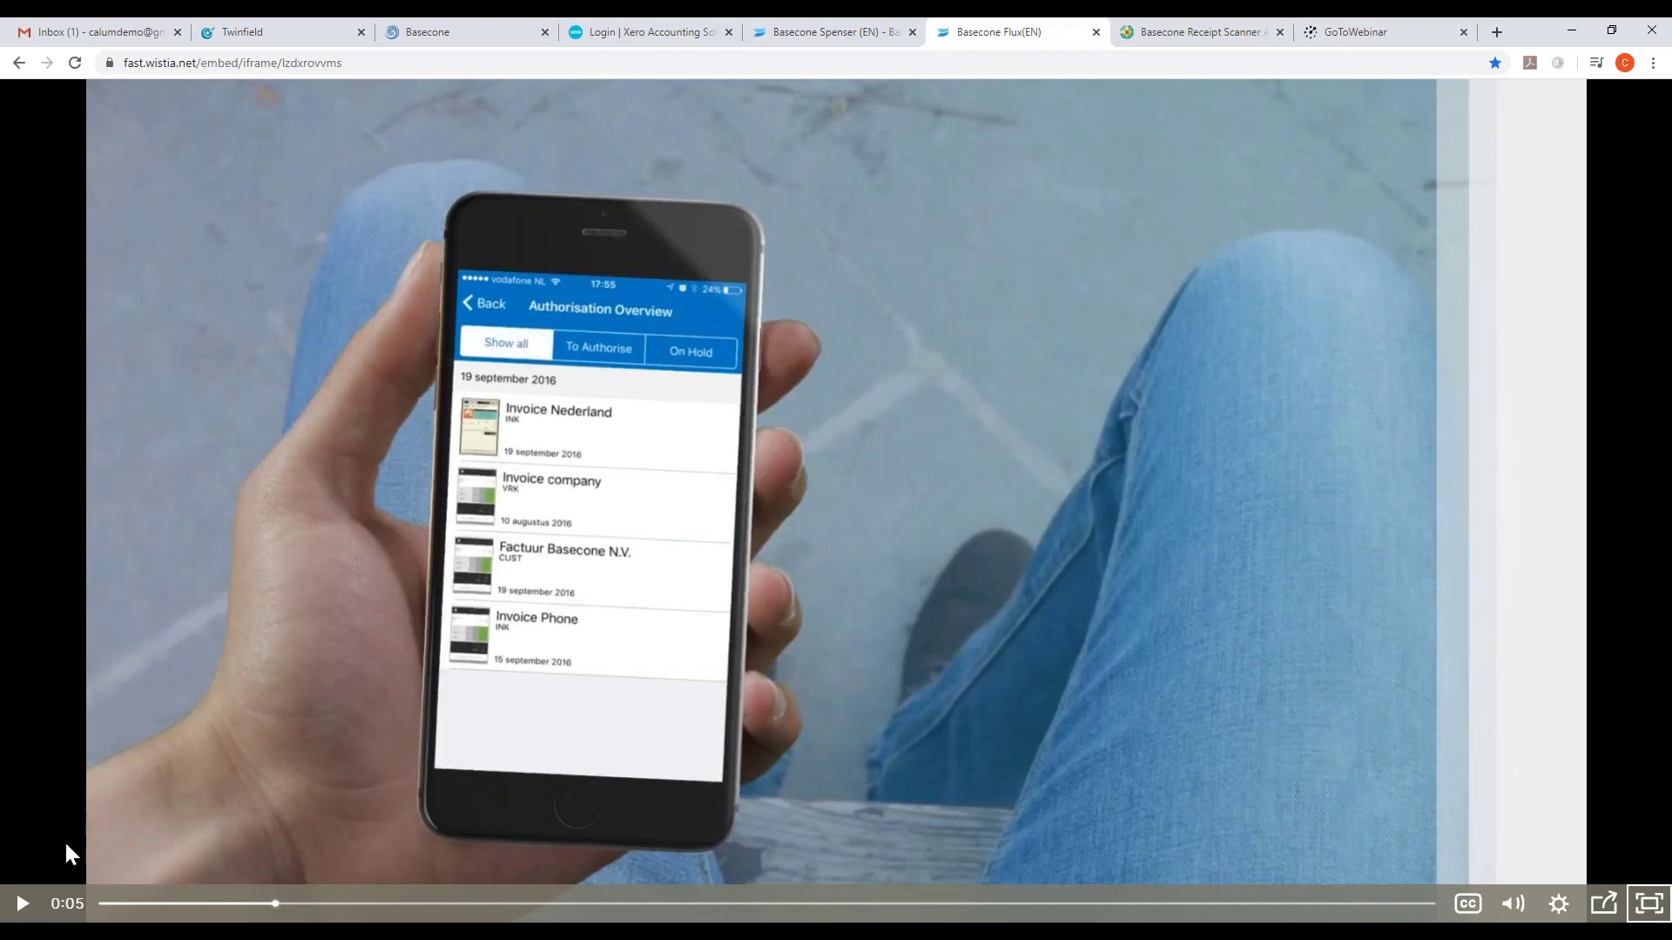
{"action": "left_click_drag", "start_coordinate": [270, 906], "coordinate": [99, 906]}
{"action": "left_click", "coordinate": [23, 905]}
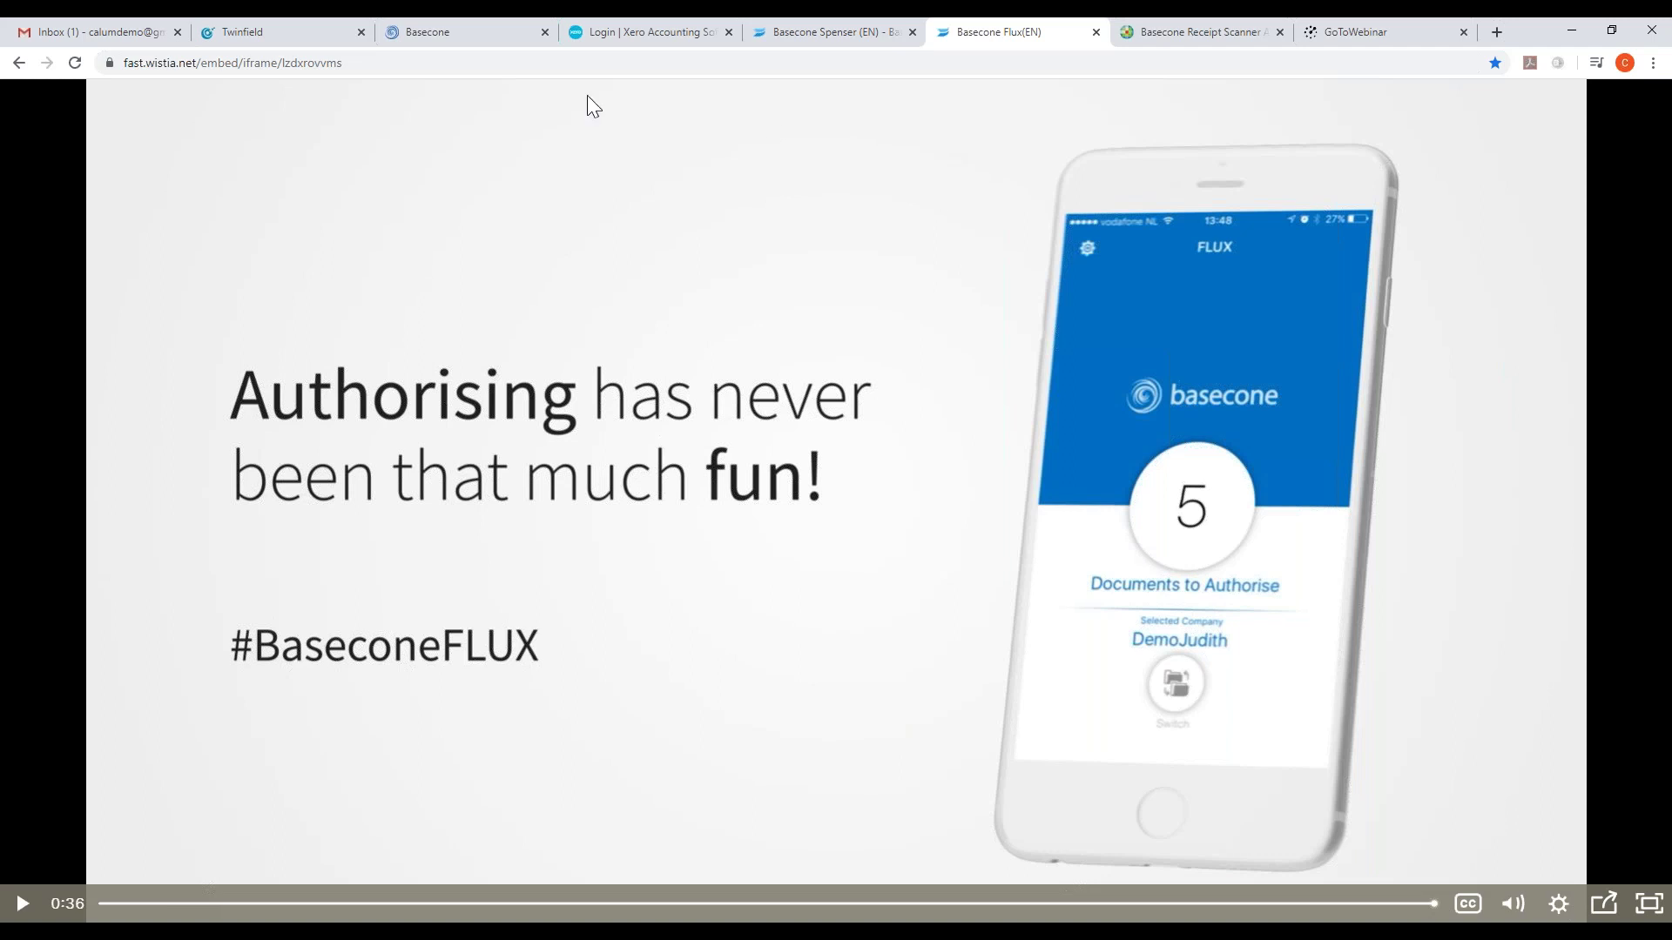
{"action": "left_click", "coordinate": [478, 31]}
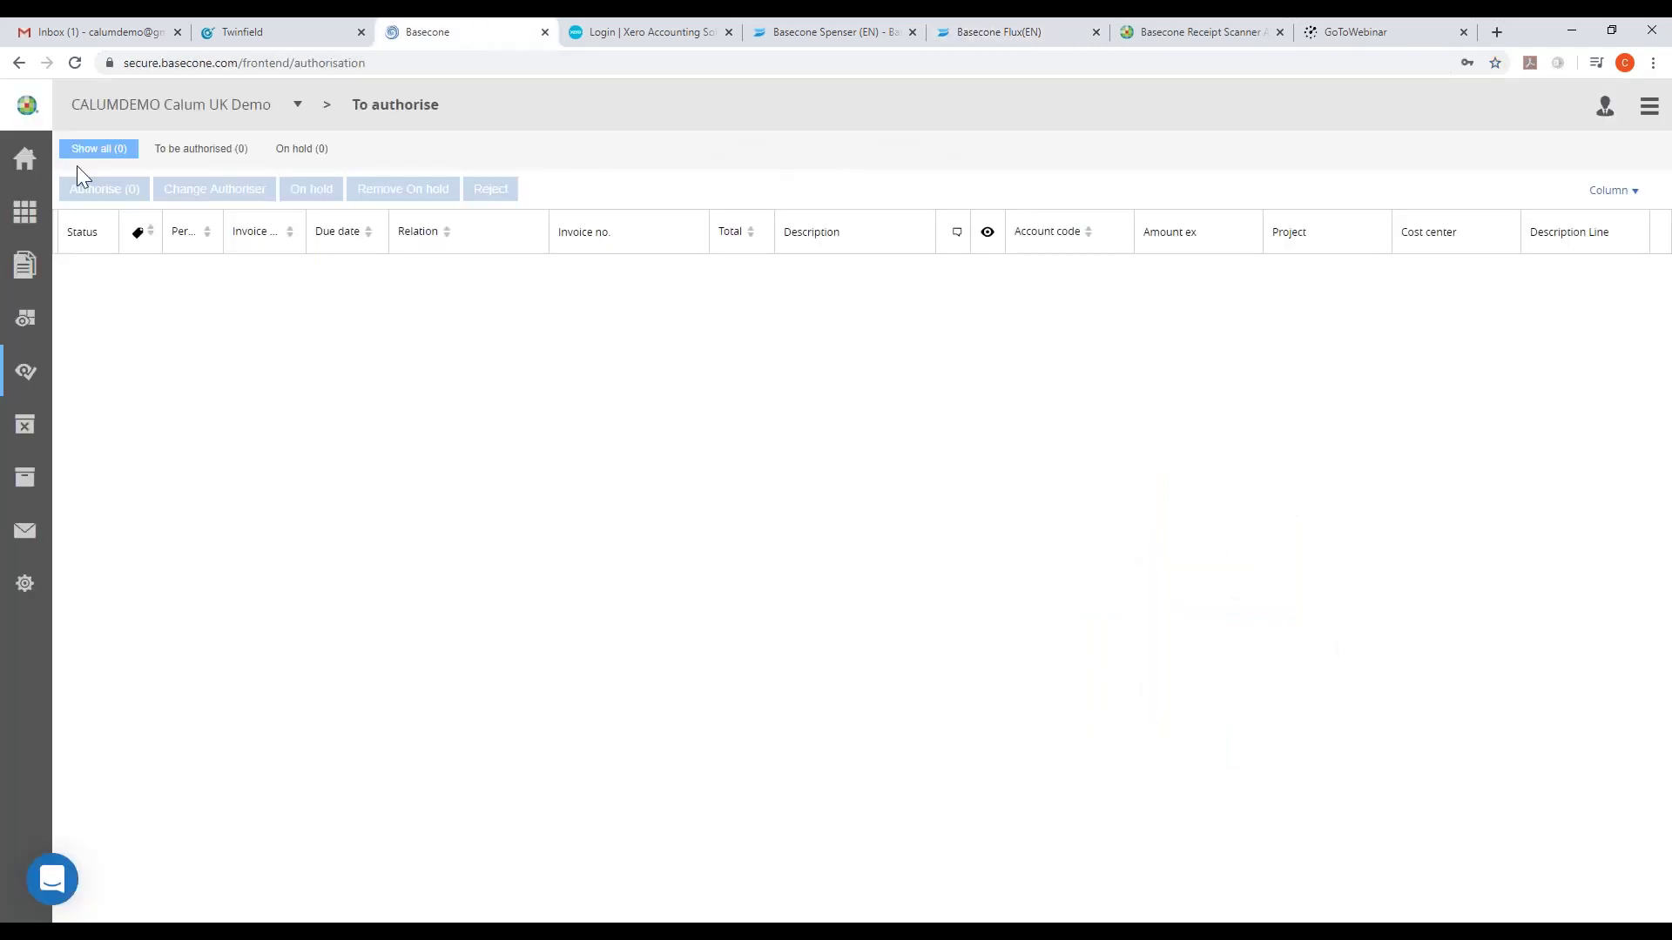
- In Twinfield, run the General Ledger Balances report from the report categories
{"action": "left_click", "coordinate": [34, 156]}
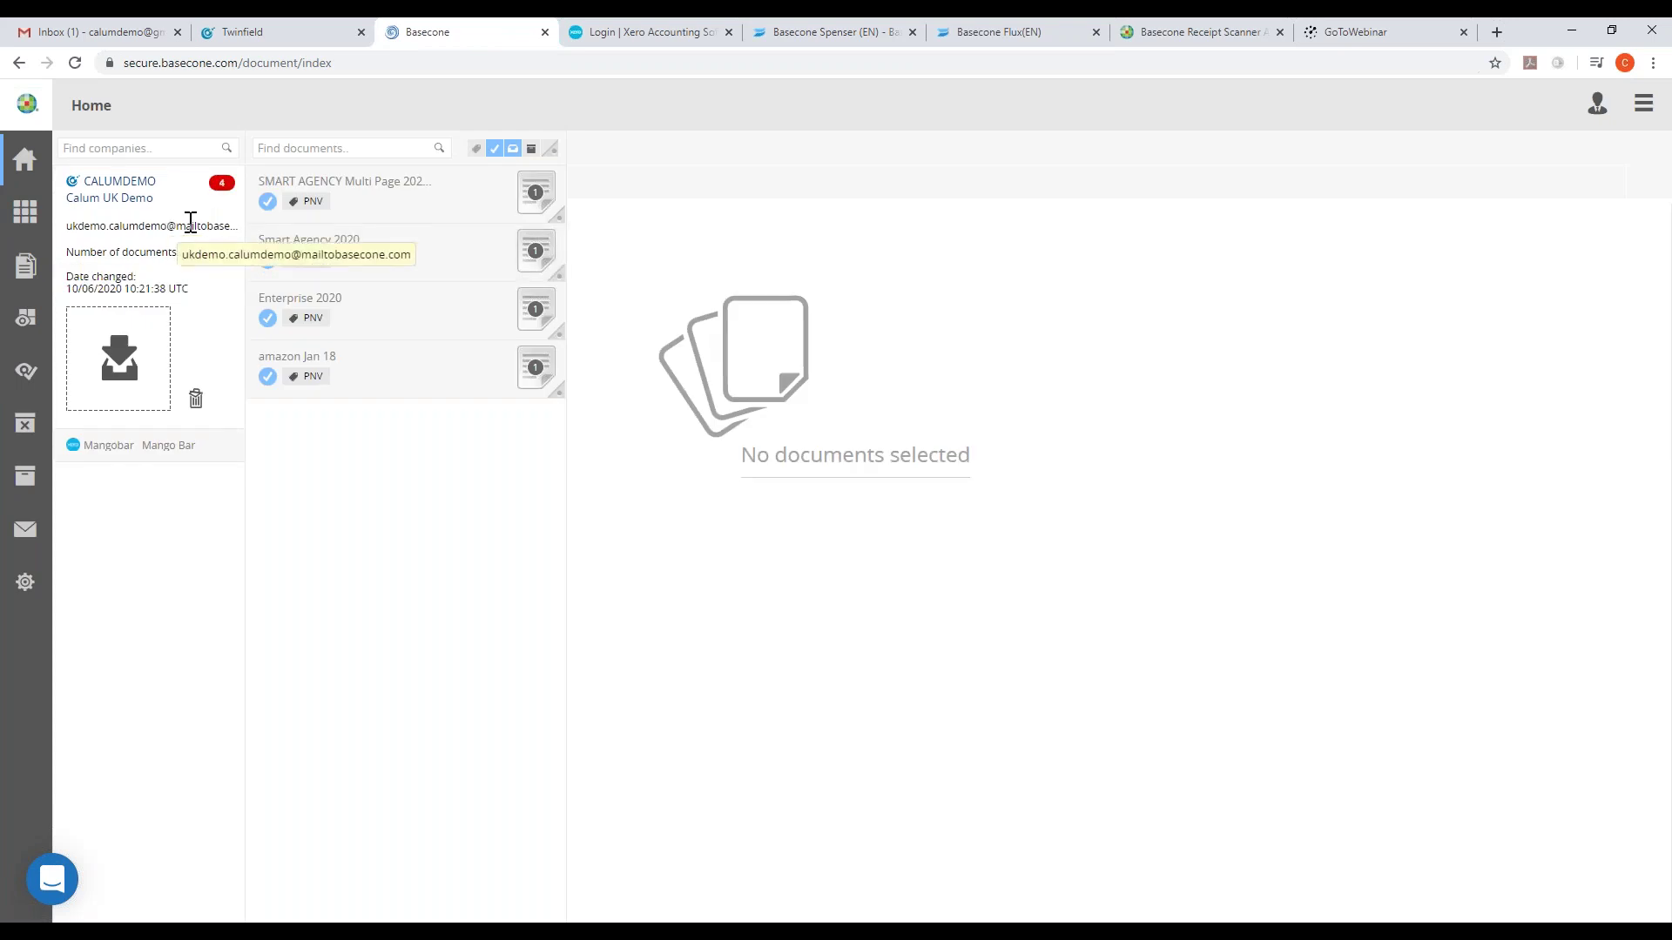
{"action": "left_click", "coordinate": [279, 36]}
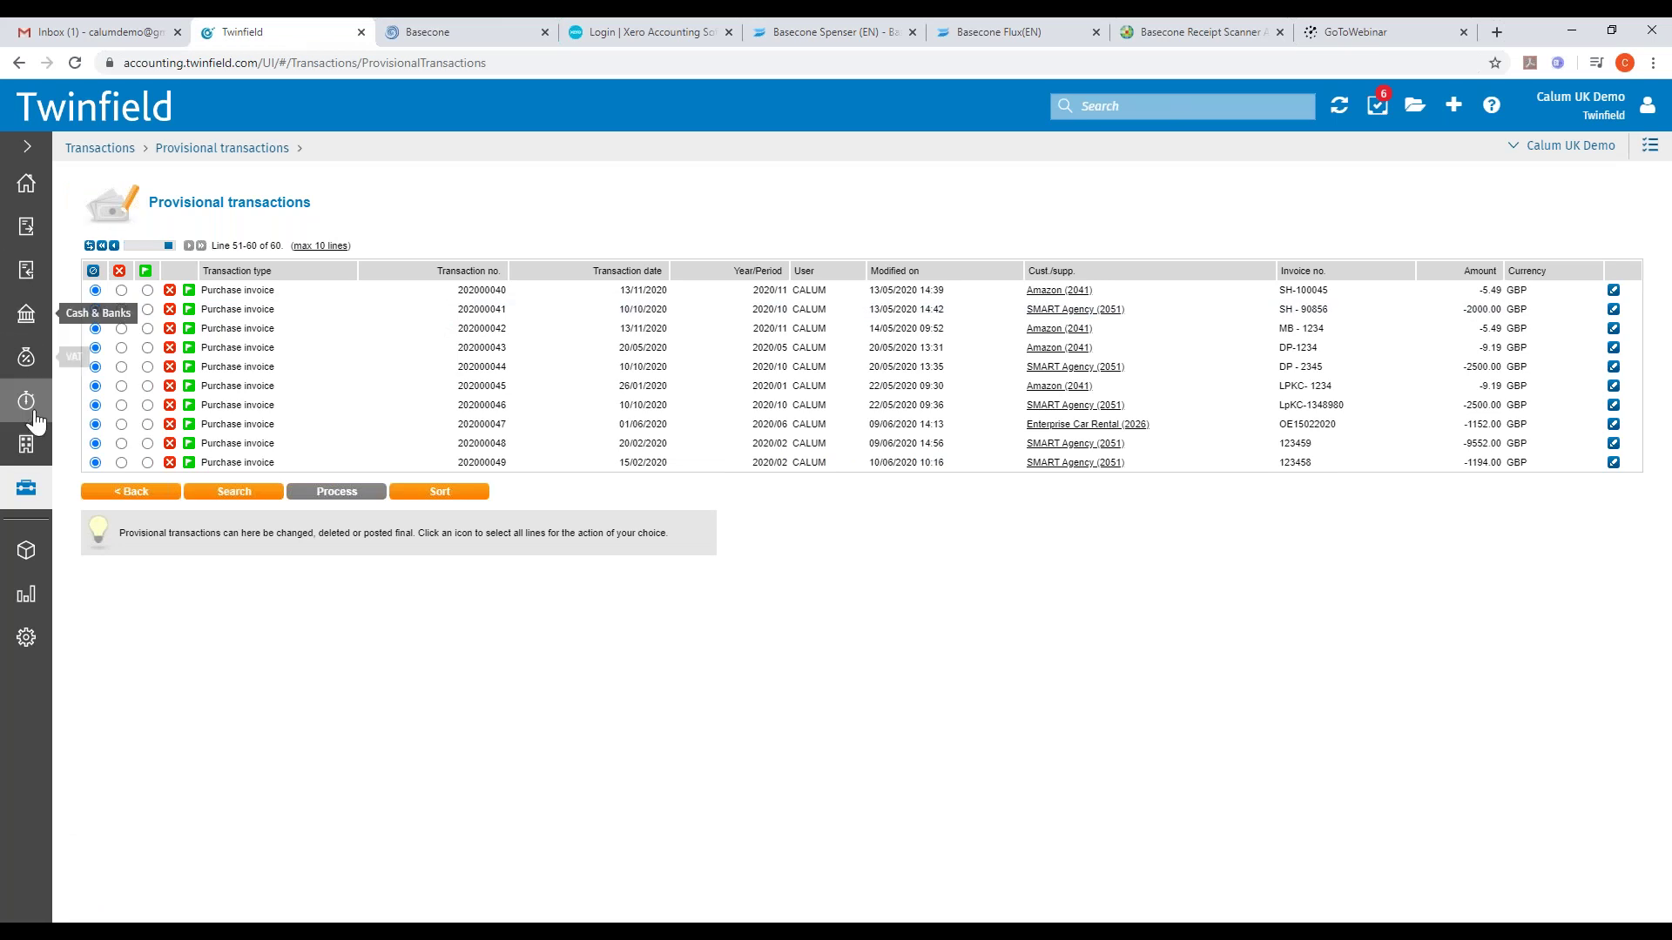
{"action": "left_click", "coordinate": [28, 610]}
{"action": "left_click", "coordinate": [144, 240]}
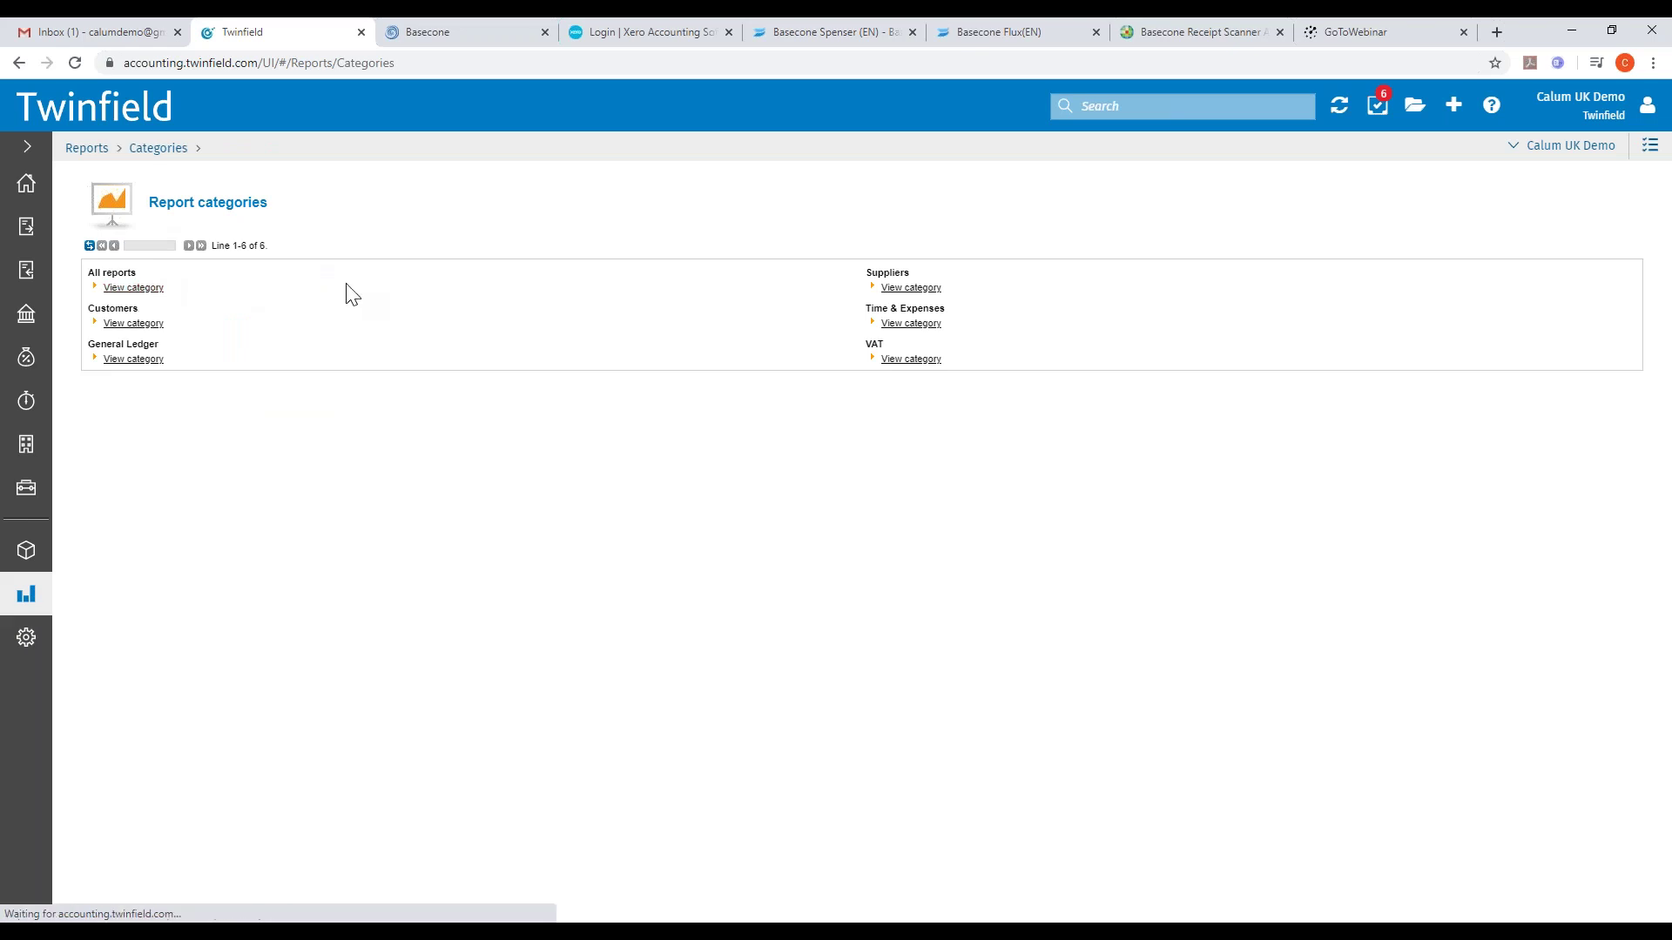
{"action": "scroll", "coordinate": [321, 410], "scroll_direction": "down", "scroll_amount": 4}
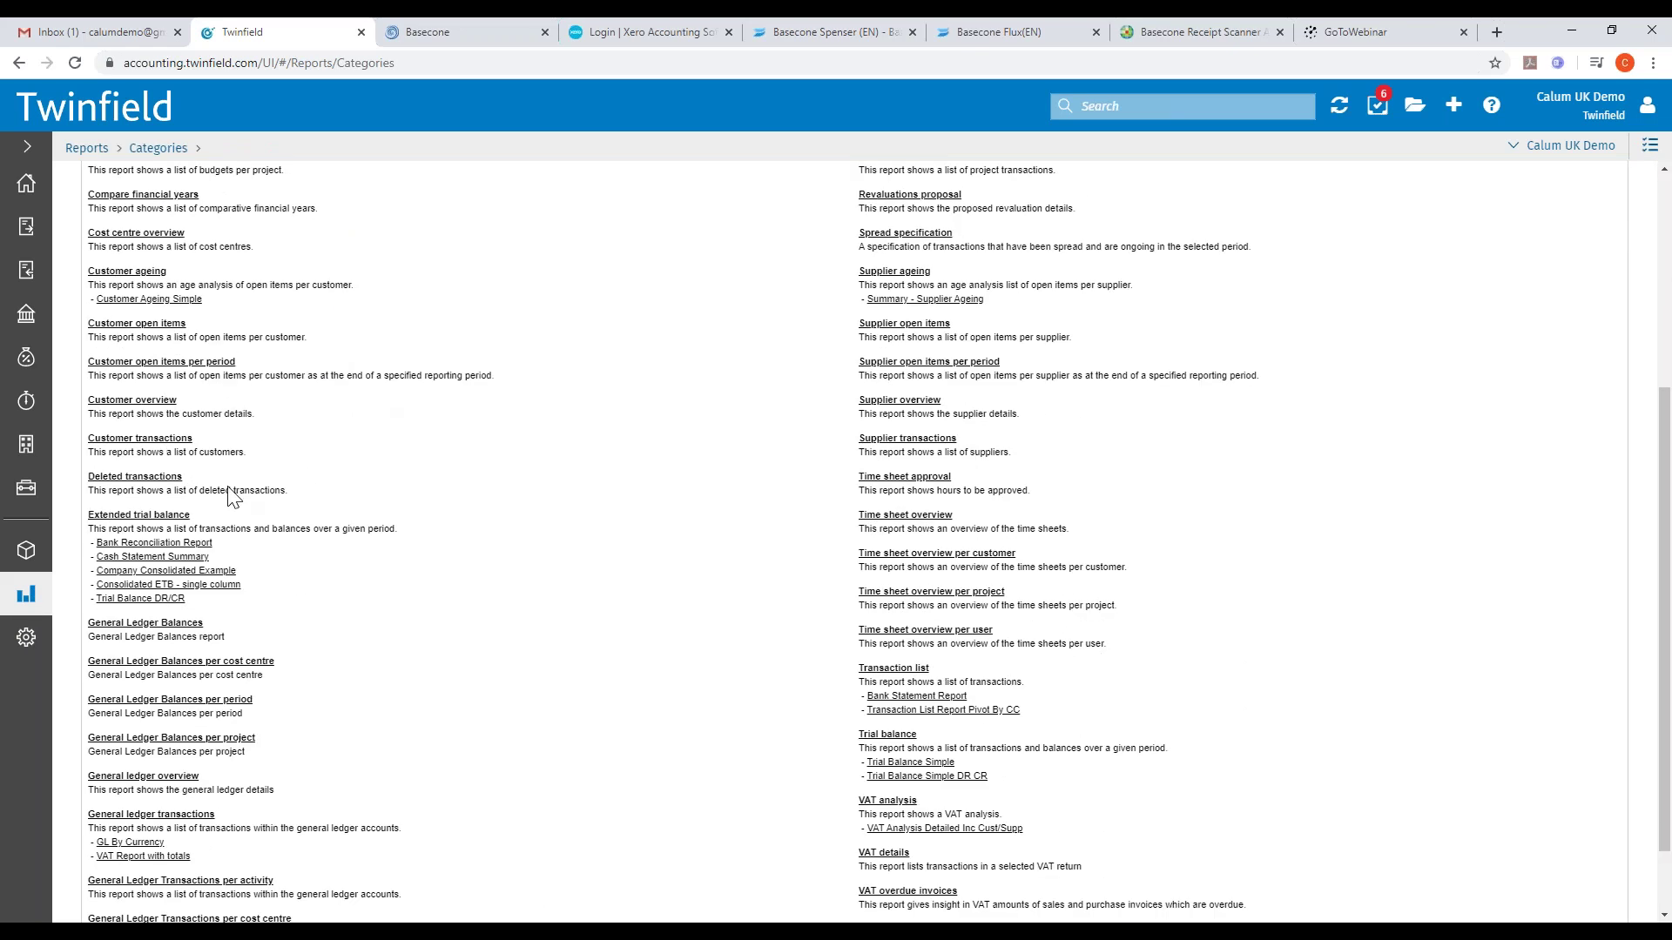
{"action": "left_click", "coordinate": [157, 623]}
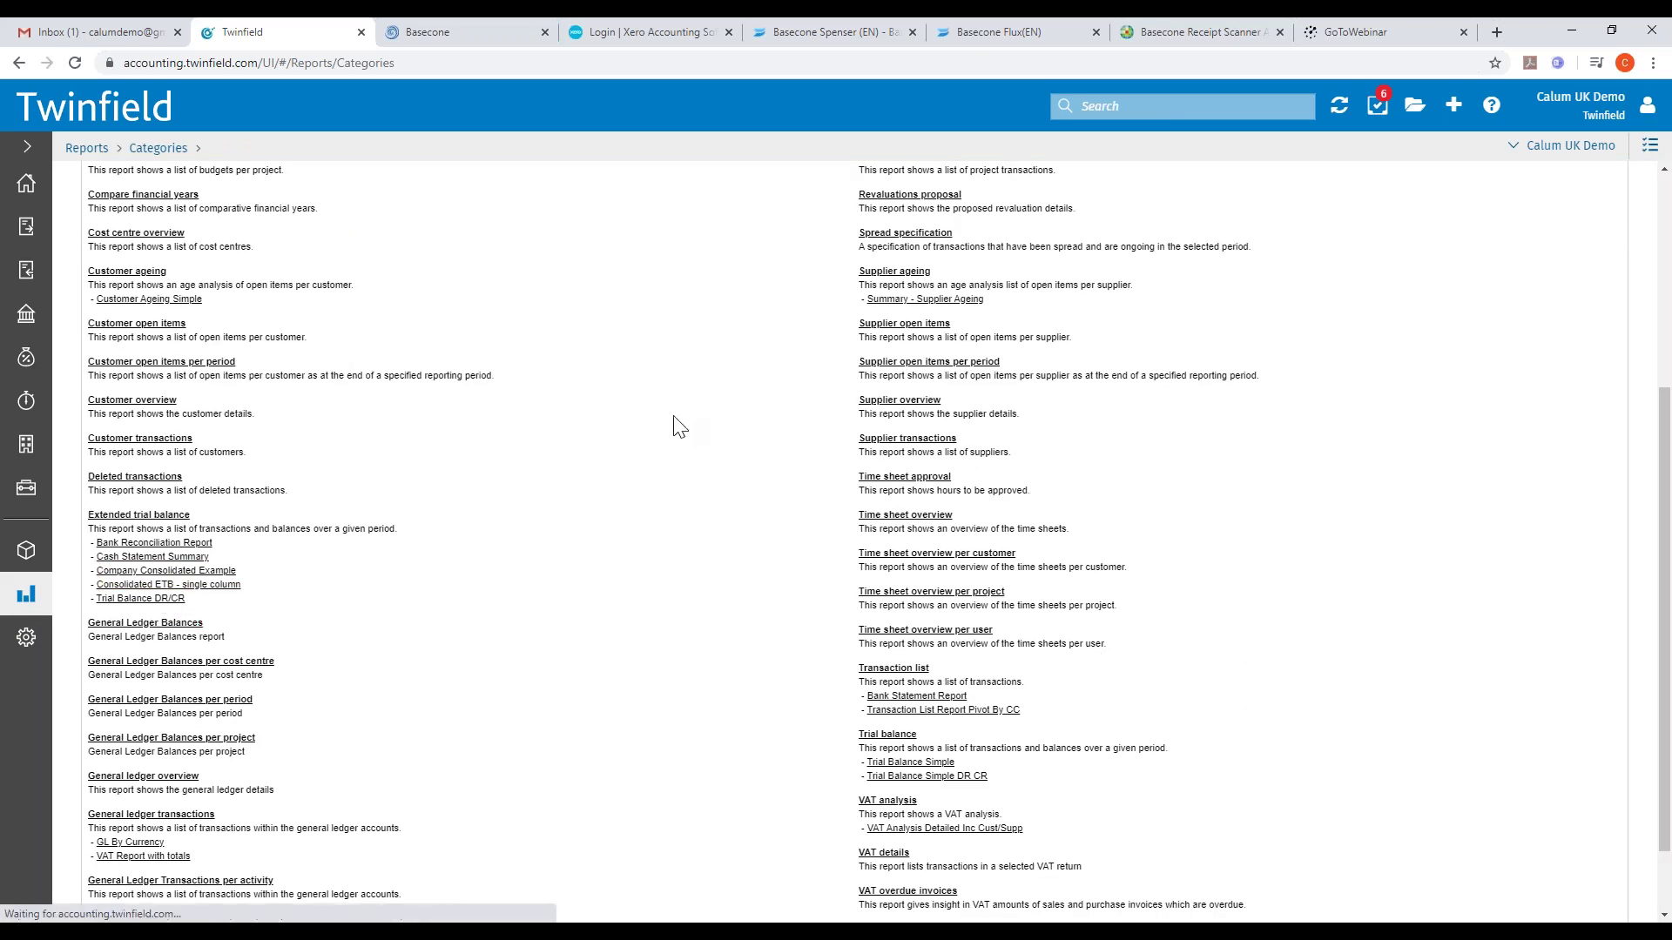
{"action": "left_click", "coordinate": [316, 741]}
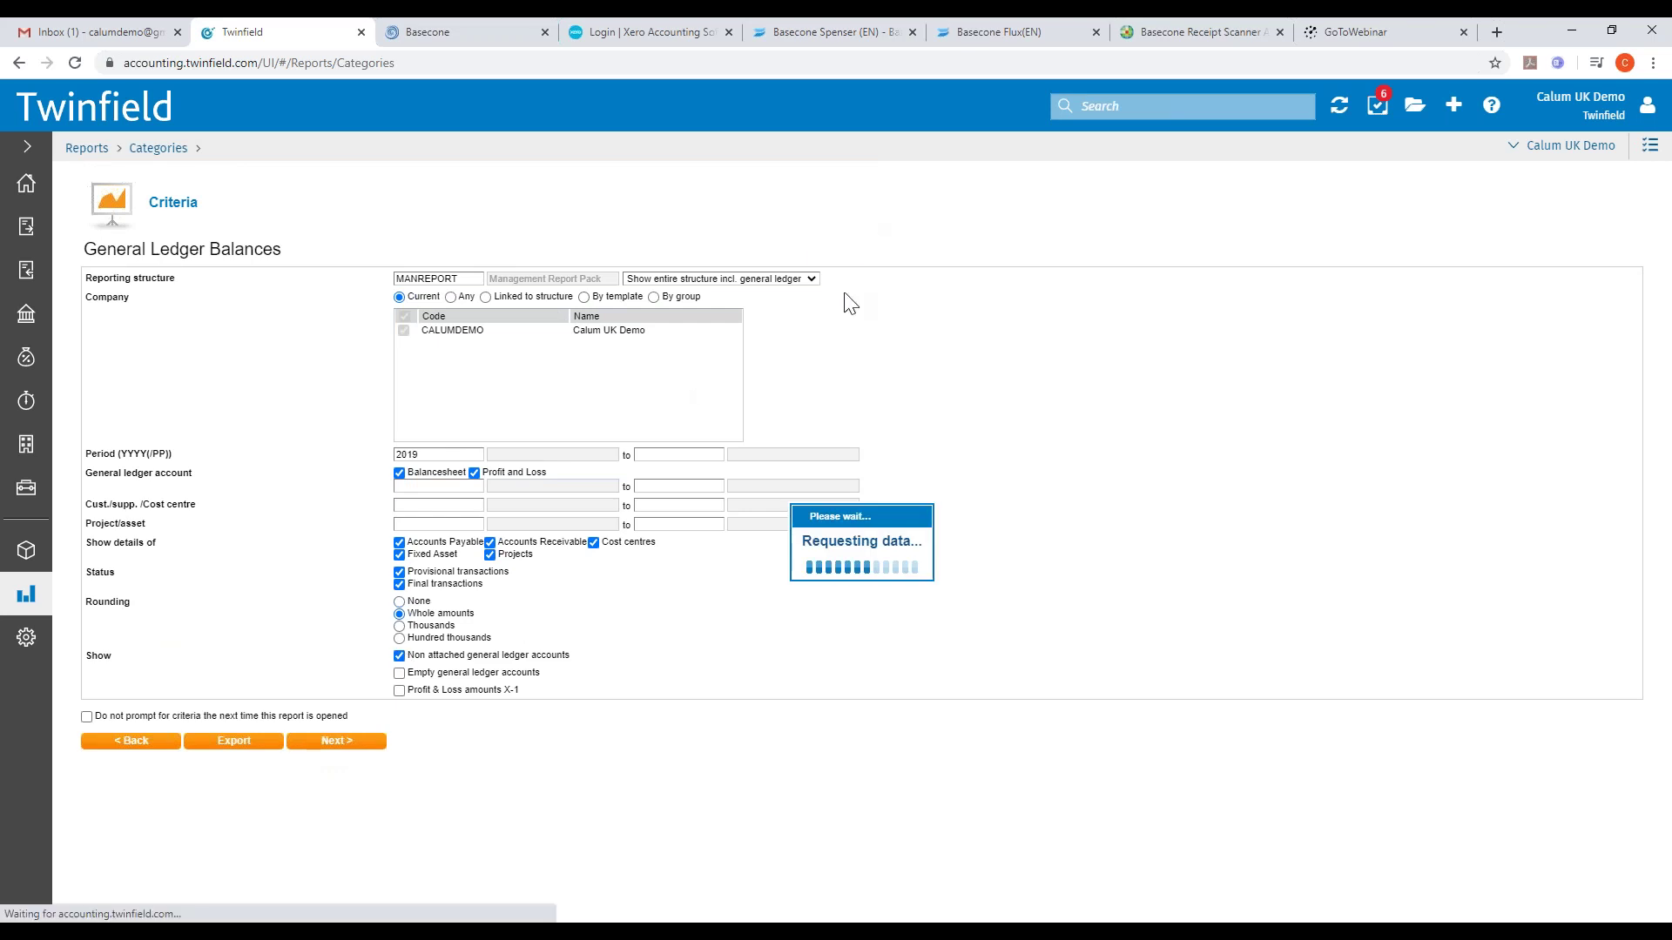
- Drill into the 7400 - Travelling transactions, two entries totalling 35.00
{"action": "scroll", "coordinate": [425, 486], "scroll_direction": "down", "scroll_amount": 3}
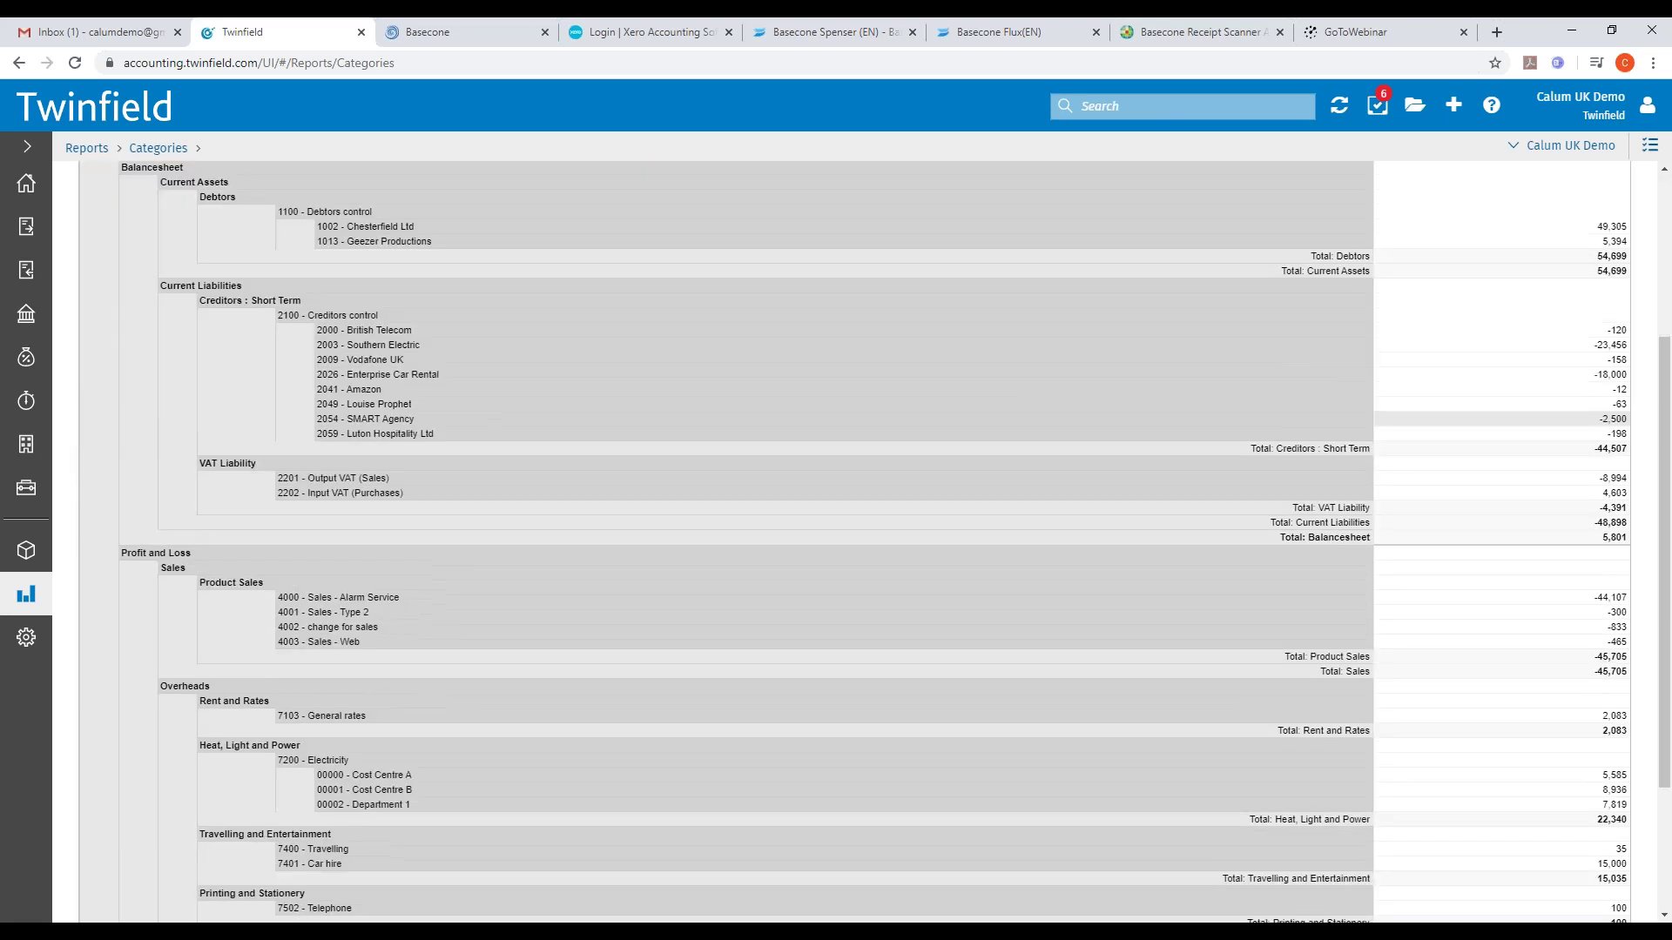
{"action": "scroll", "coordinate": [414, 492], "scroll_direction": "down", "scroll_amount": 3}
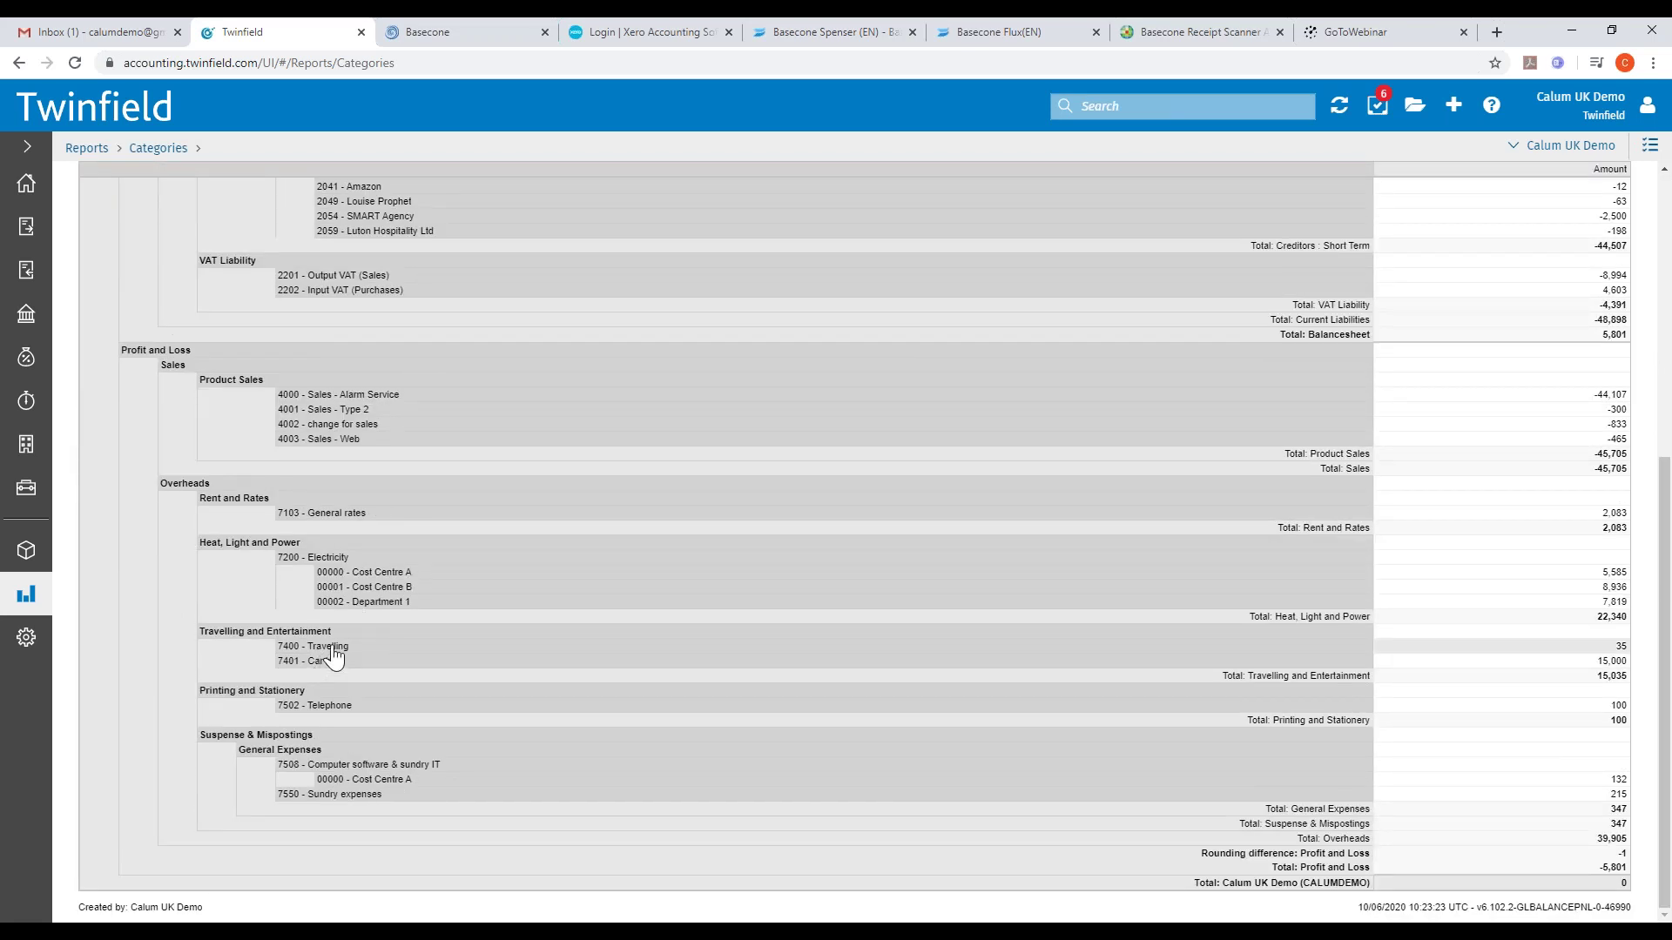
{"action": "left_click", "coordinate": [333, 648]}
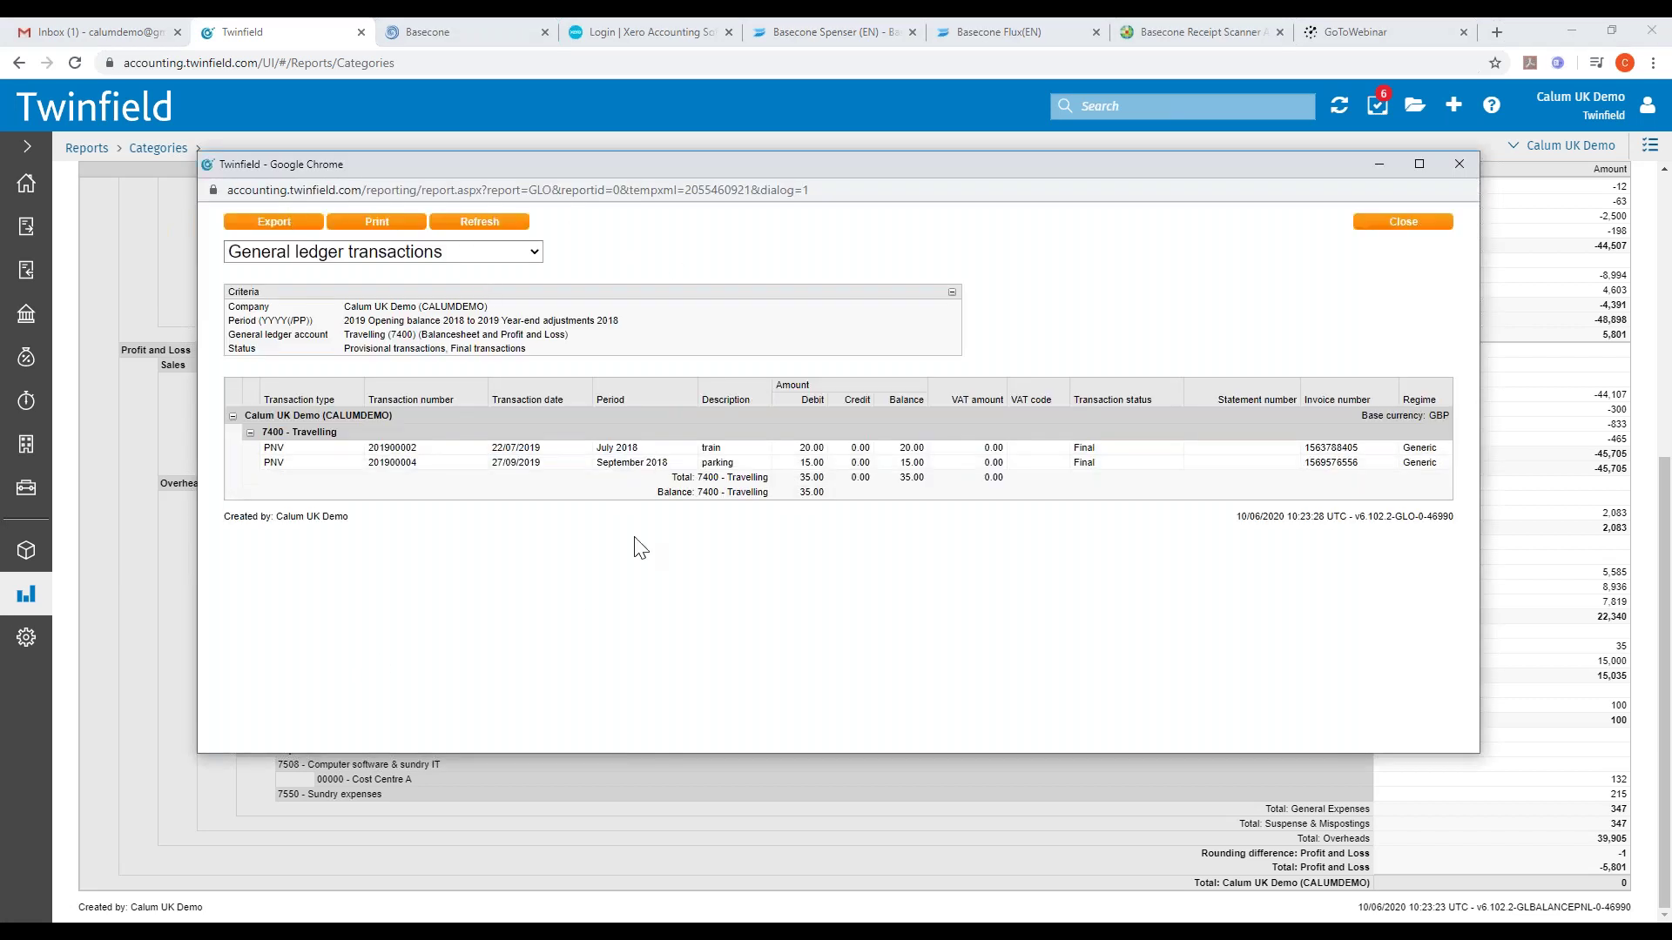
{"action": "left_click", "coordinate": [701, 447]}
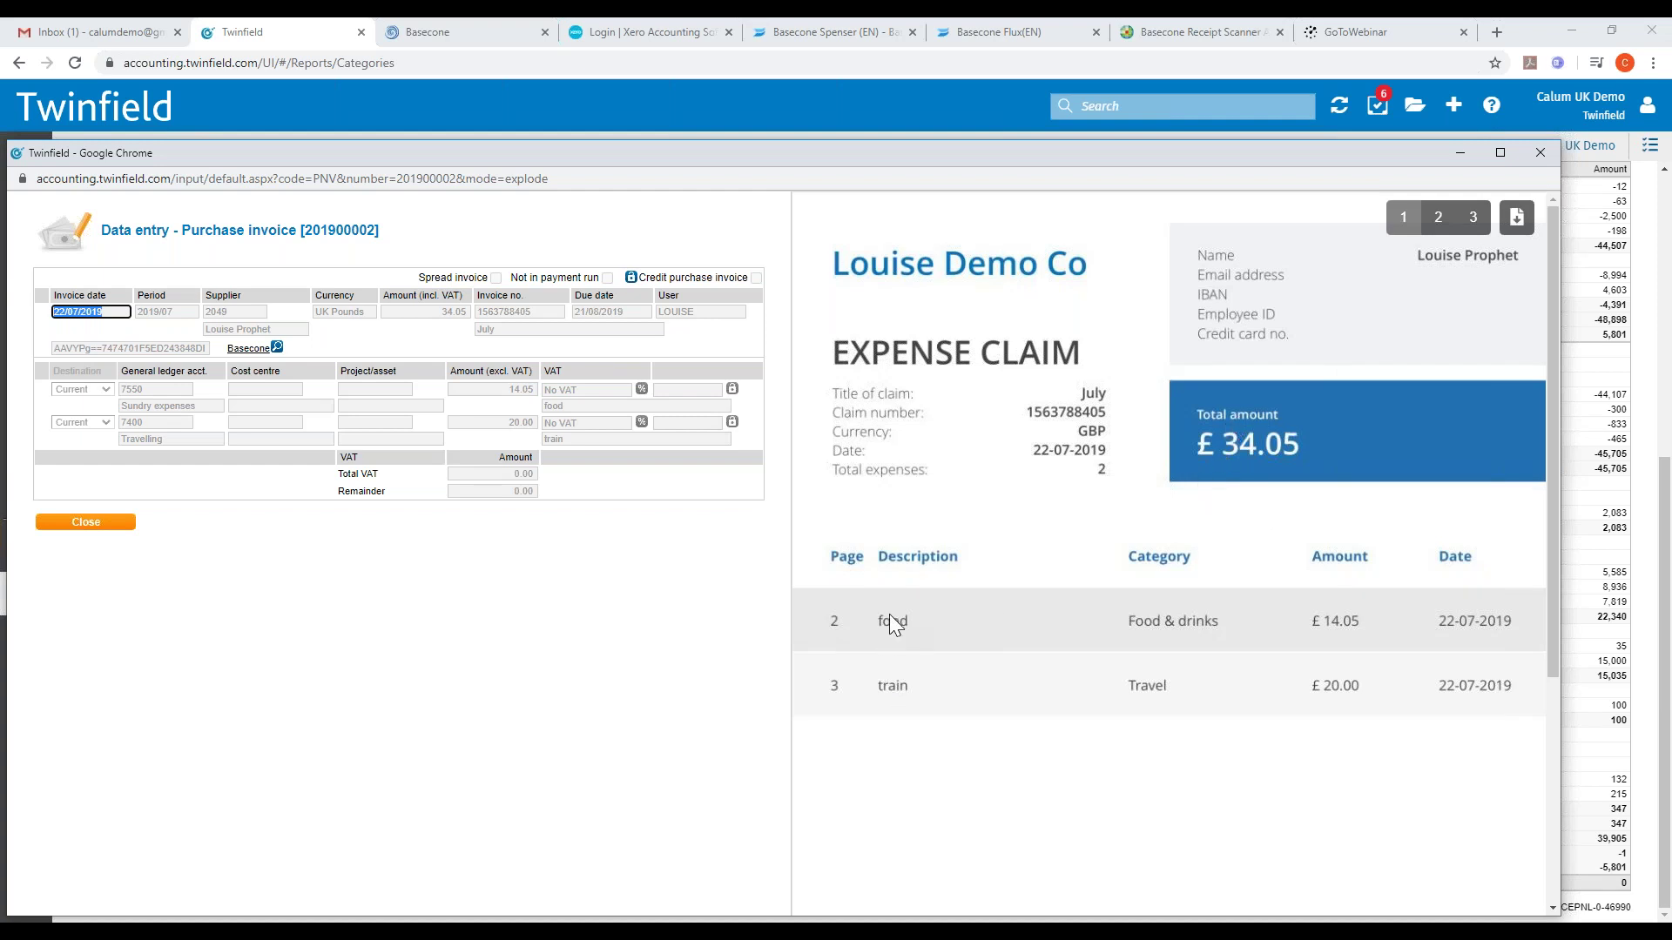
{"action": "left_click", "coordinate": [1439, 223]}
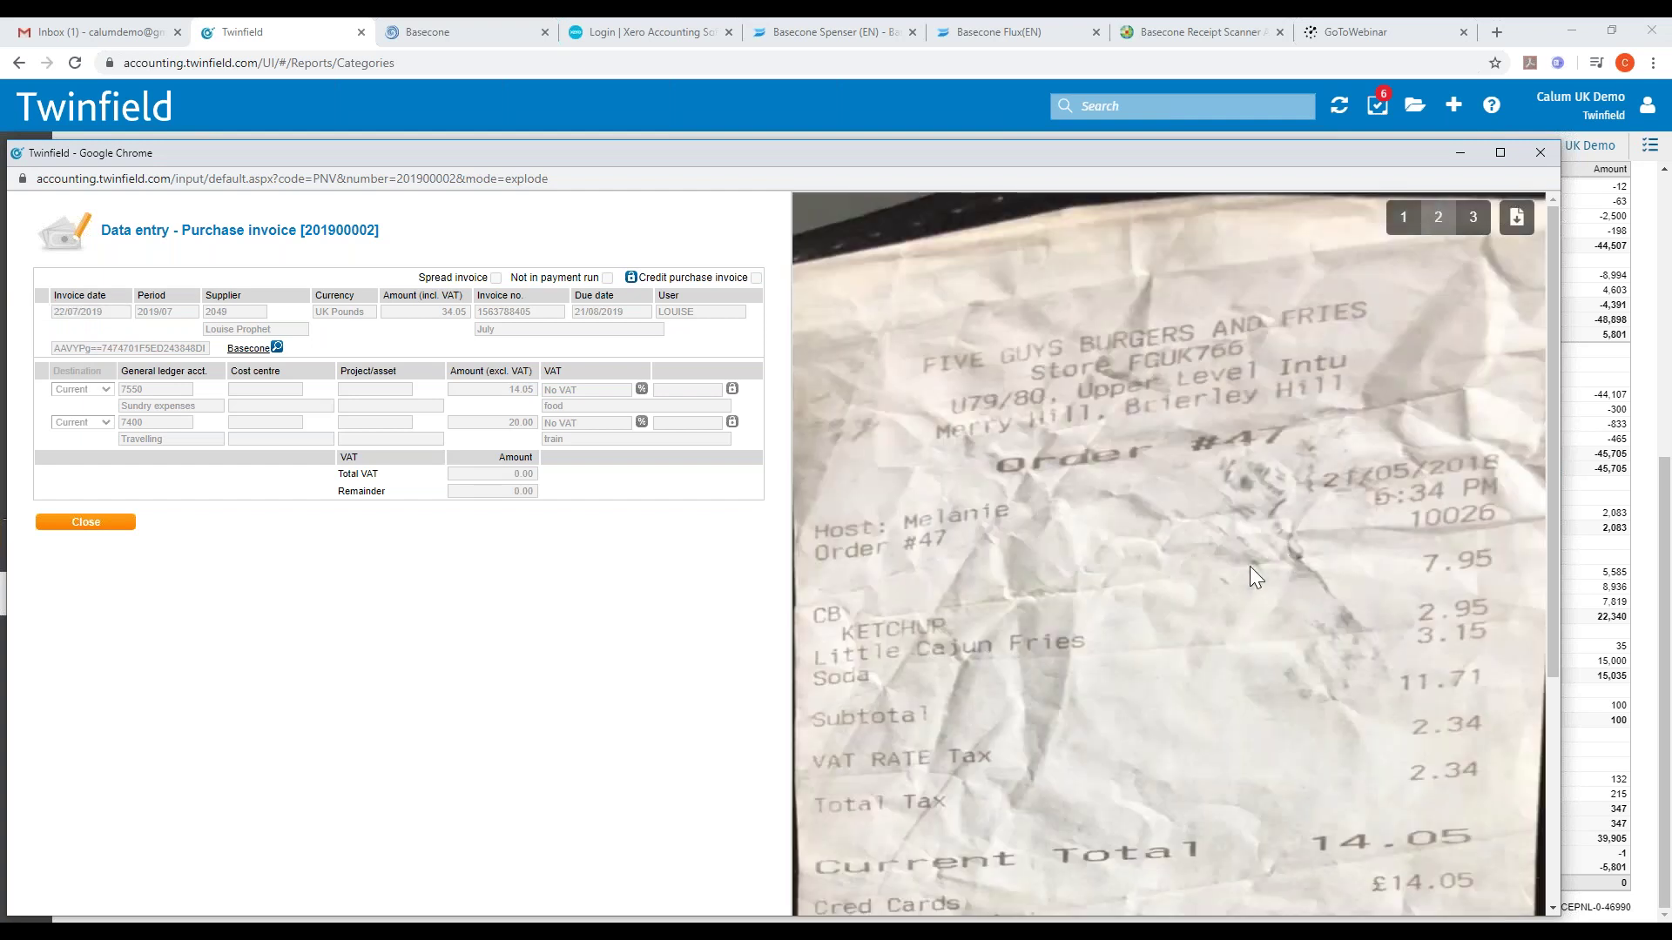
{"action": "scroll", "coordinate": [1250, 342], "scroll_direction": "down", "scroll_amount": 1}
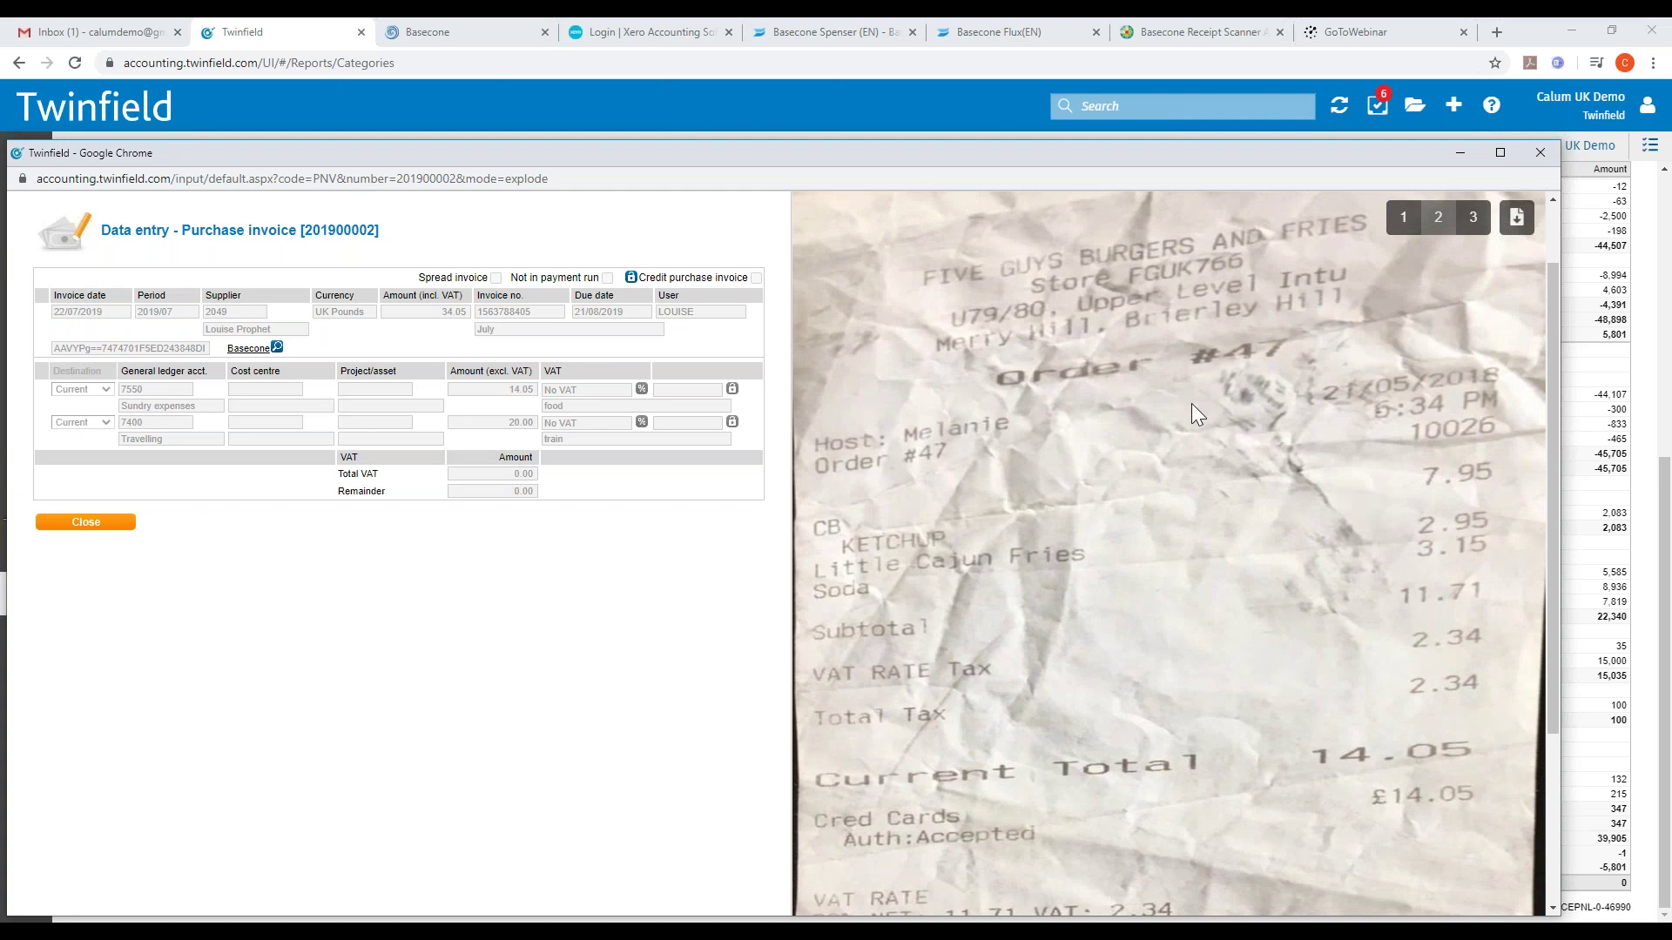
{"action": "scroll", "coordinate": [1189, 404], "scroll_direction": "down", "scroll_amount": 2}
{"action": "scroll", "coordinate": [1183, 603], "scroll_direction": "up", "scroll_amount": 3}
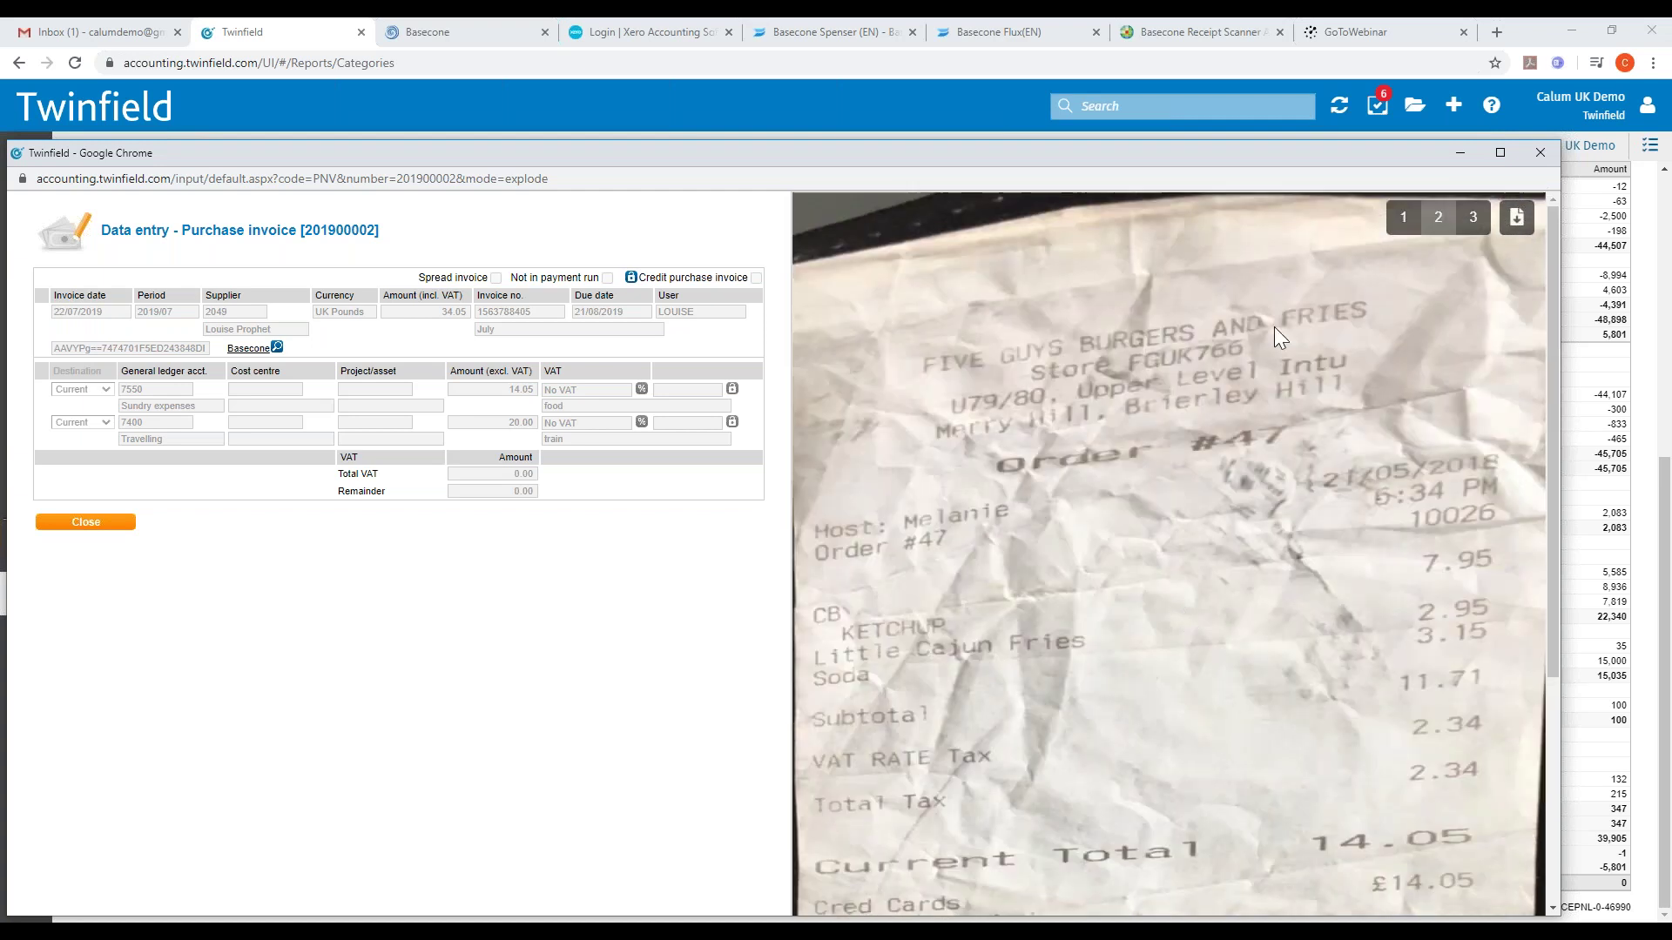
{"action": "left_click", "coordinate": [1471, 229]}
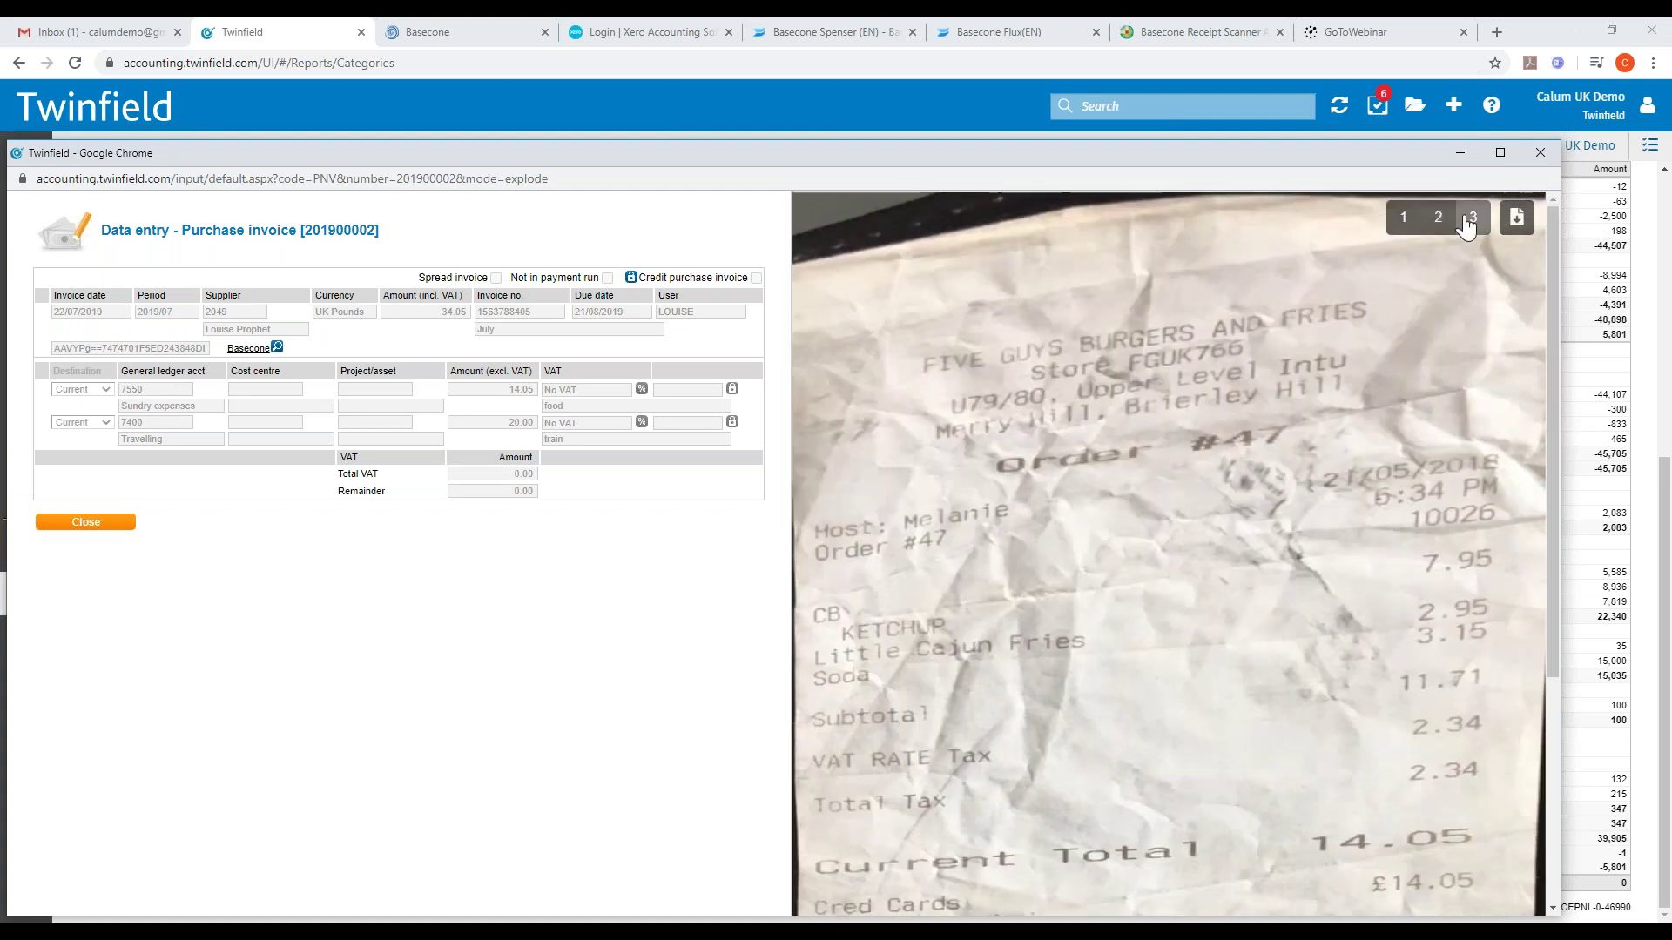
{"action": "scroll", "coordinate": [1231, 379], "scroll_direction": "down", "scroll_amount": 1}
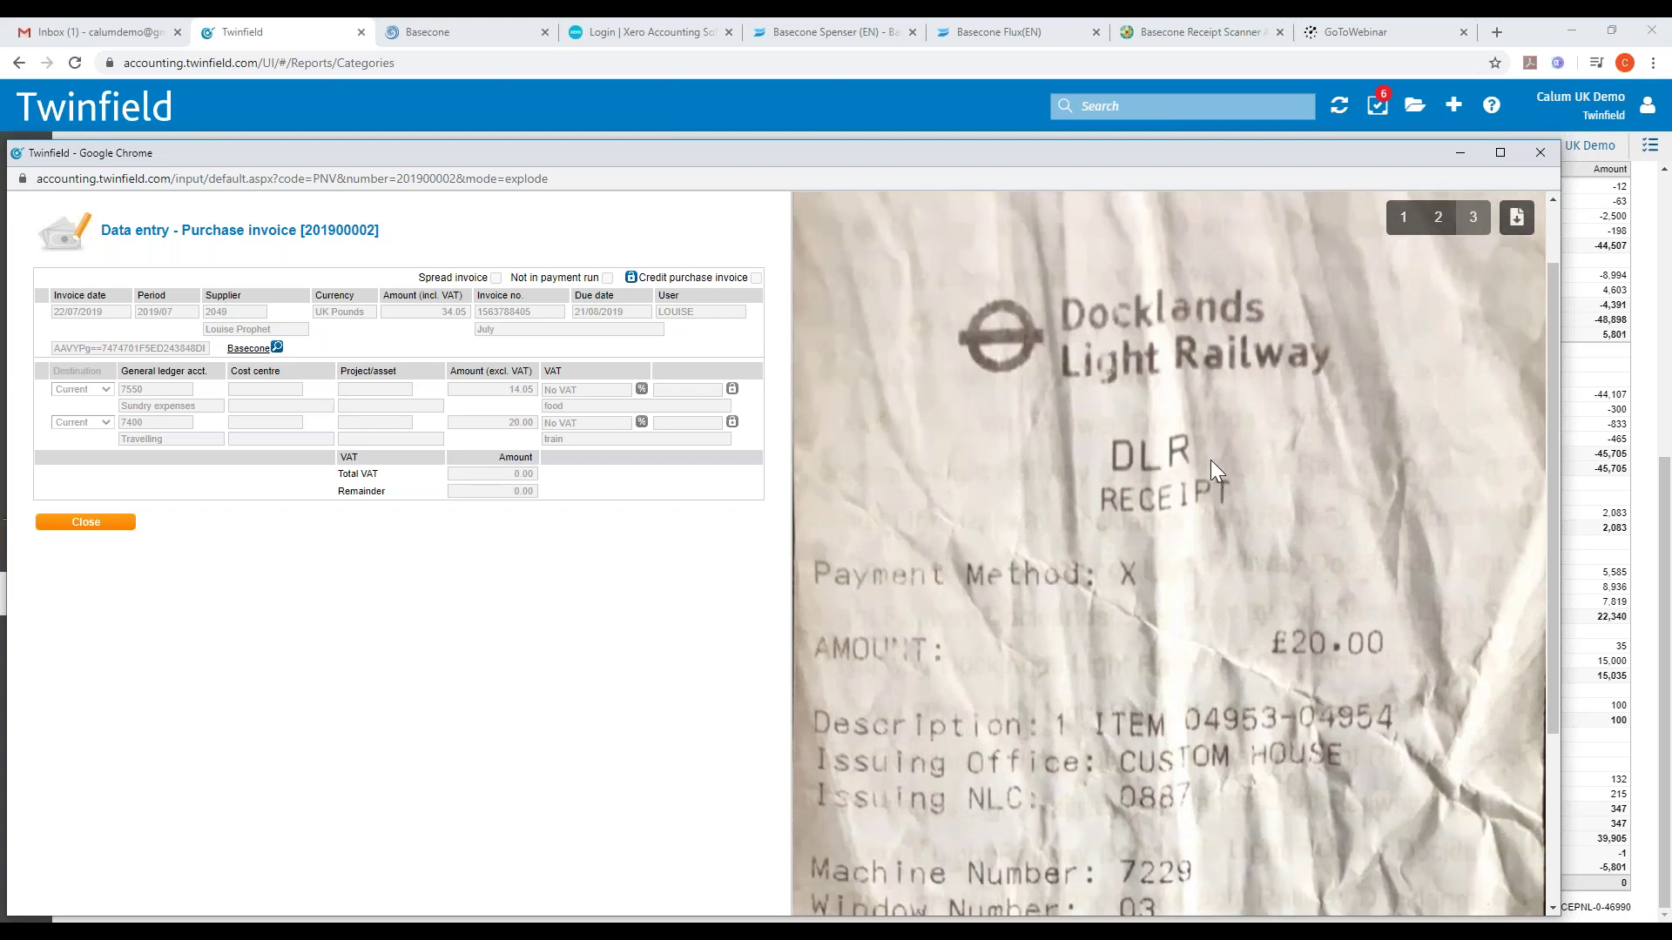
{"action": "scroll", "coordinate": [1210, 459], "scroll_direction": "down", "scroll_amount": 3}
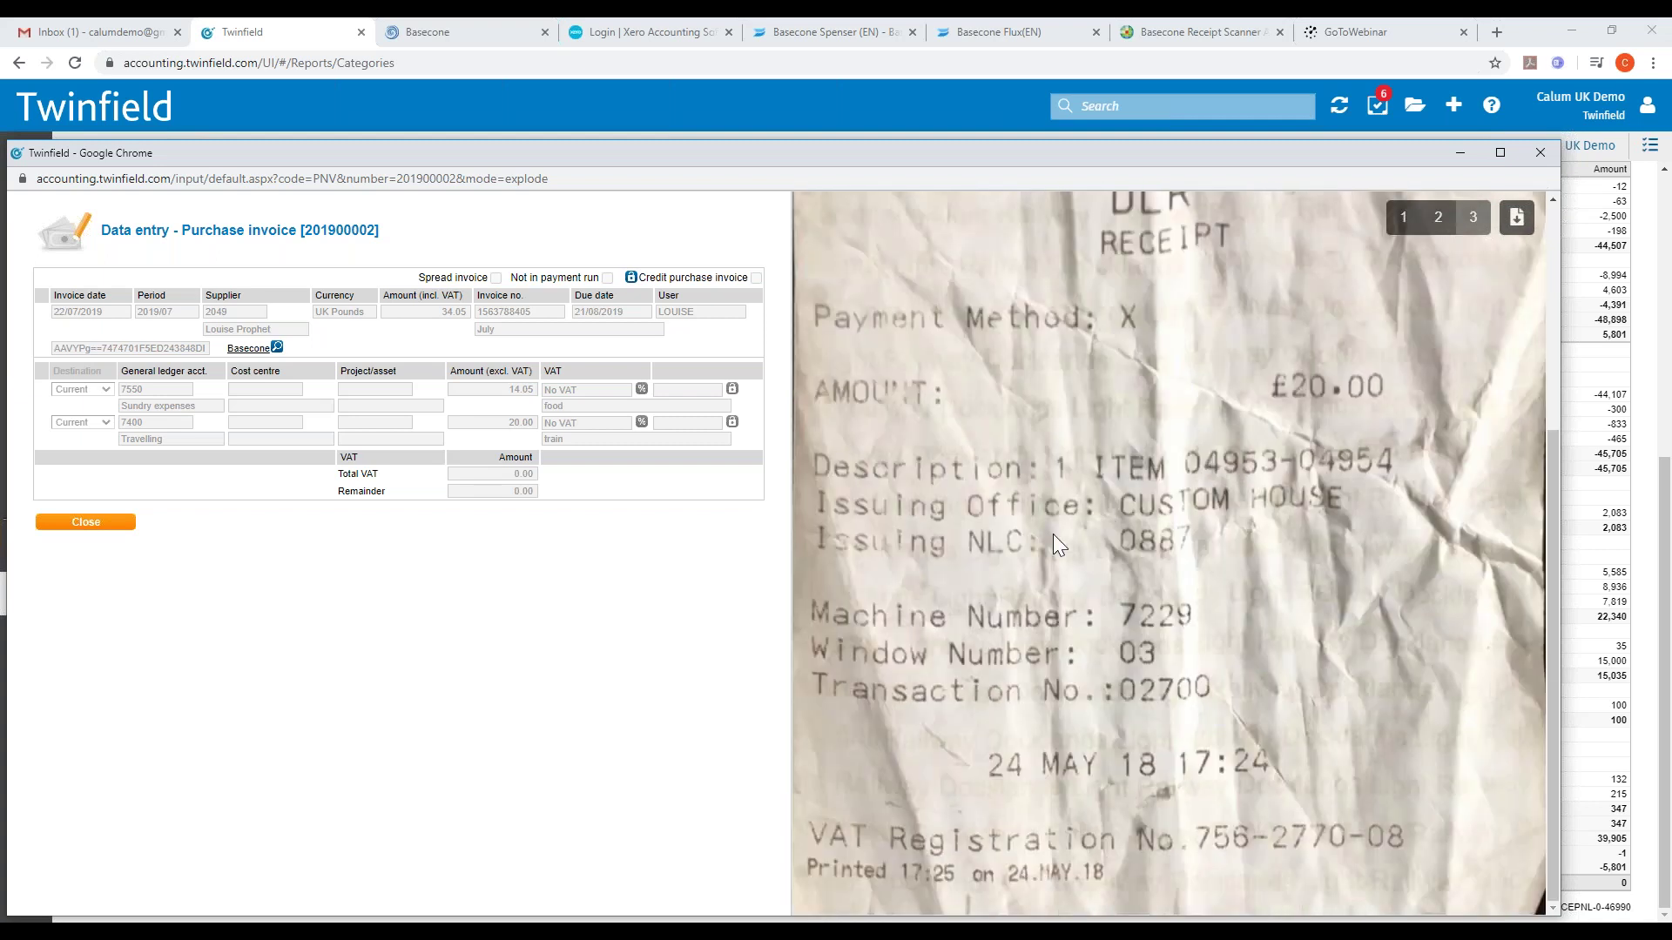
{"action": "scroll", "coordinate": [1053, 535], "scroll_direction": "up", "scroll_amount": 4}
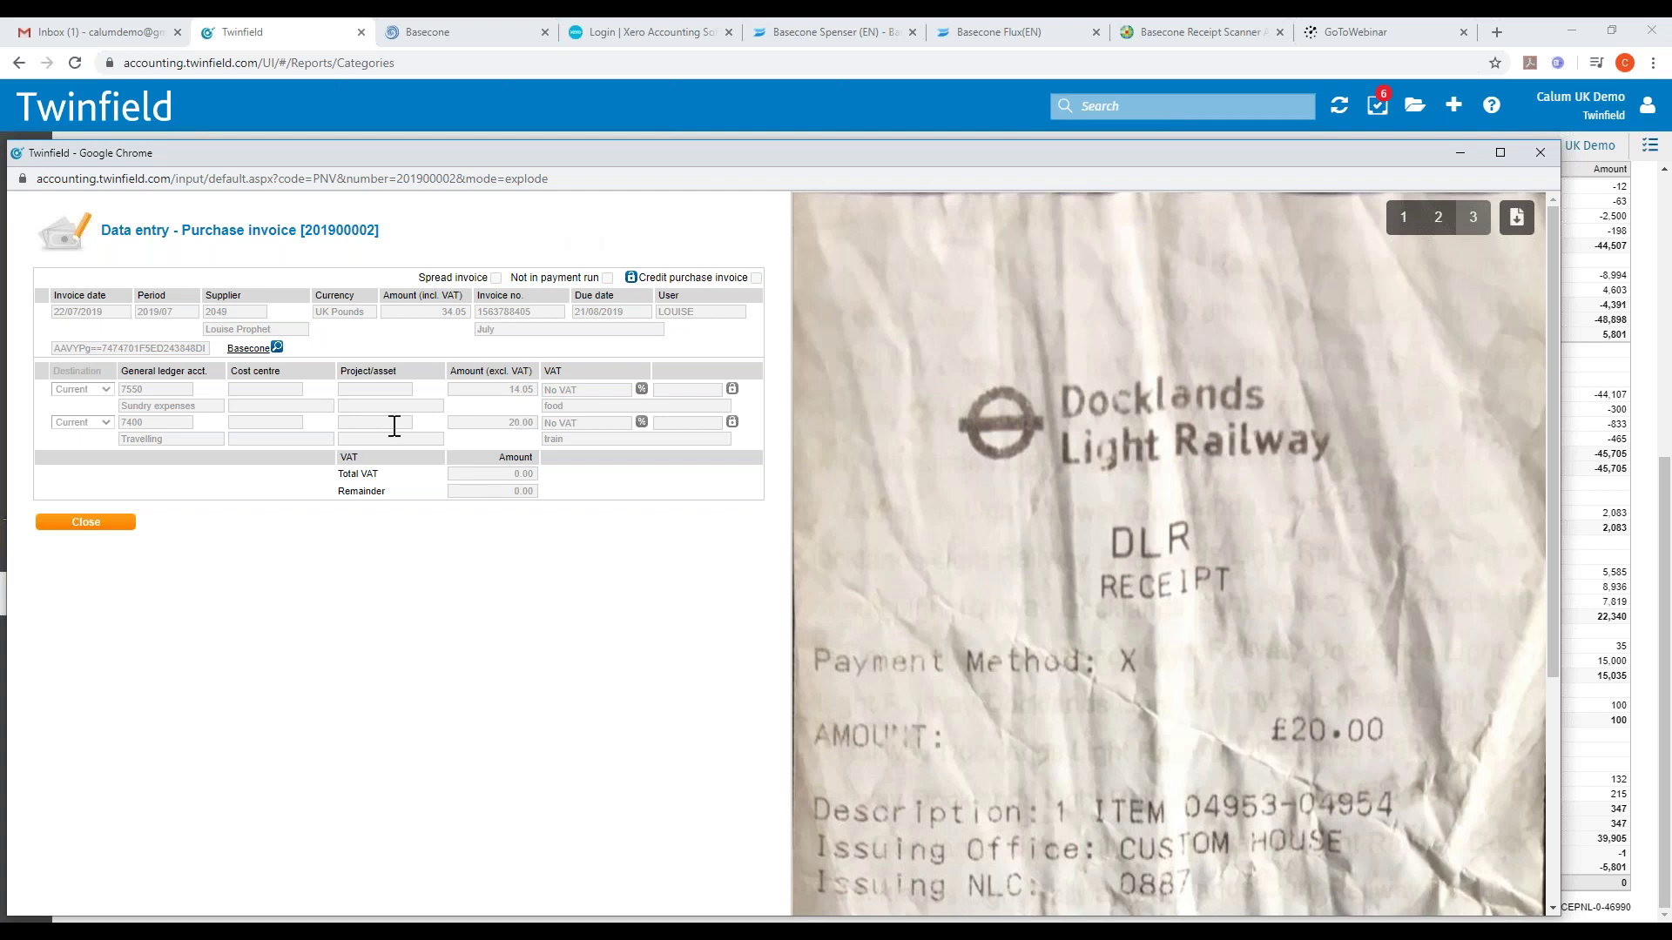
{"action": "left_click", "coordinate": [1539, 152]}
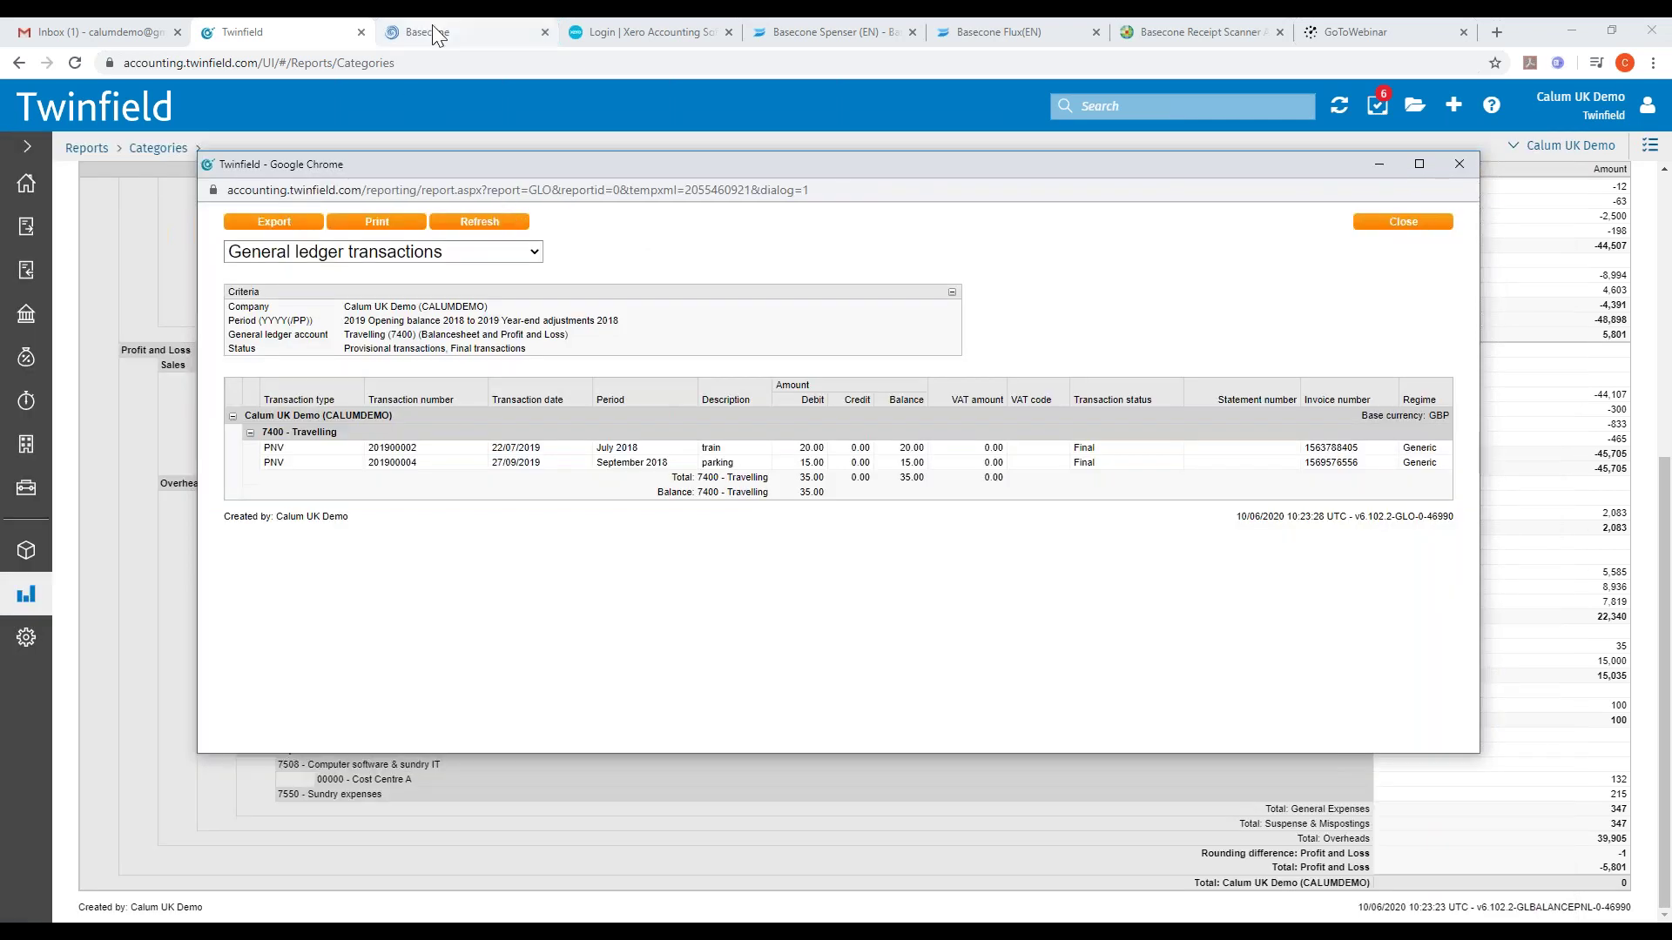
- Upload the Enterprise 2020 invoice to the Mangobar company and reload the page
{"action": "left_click", "coordinate": [431, 33]}
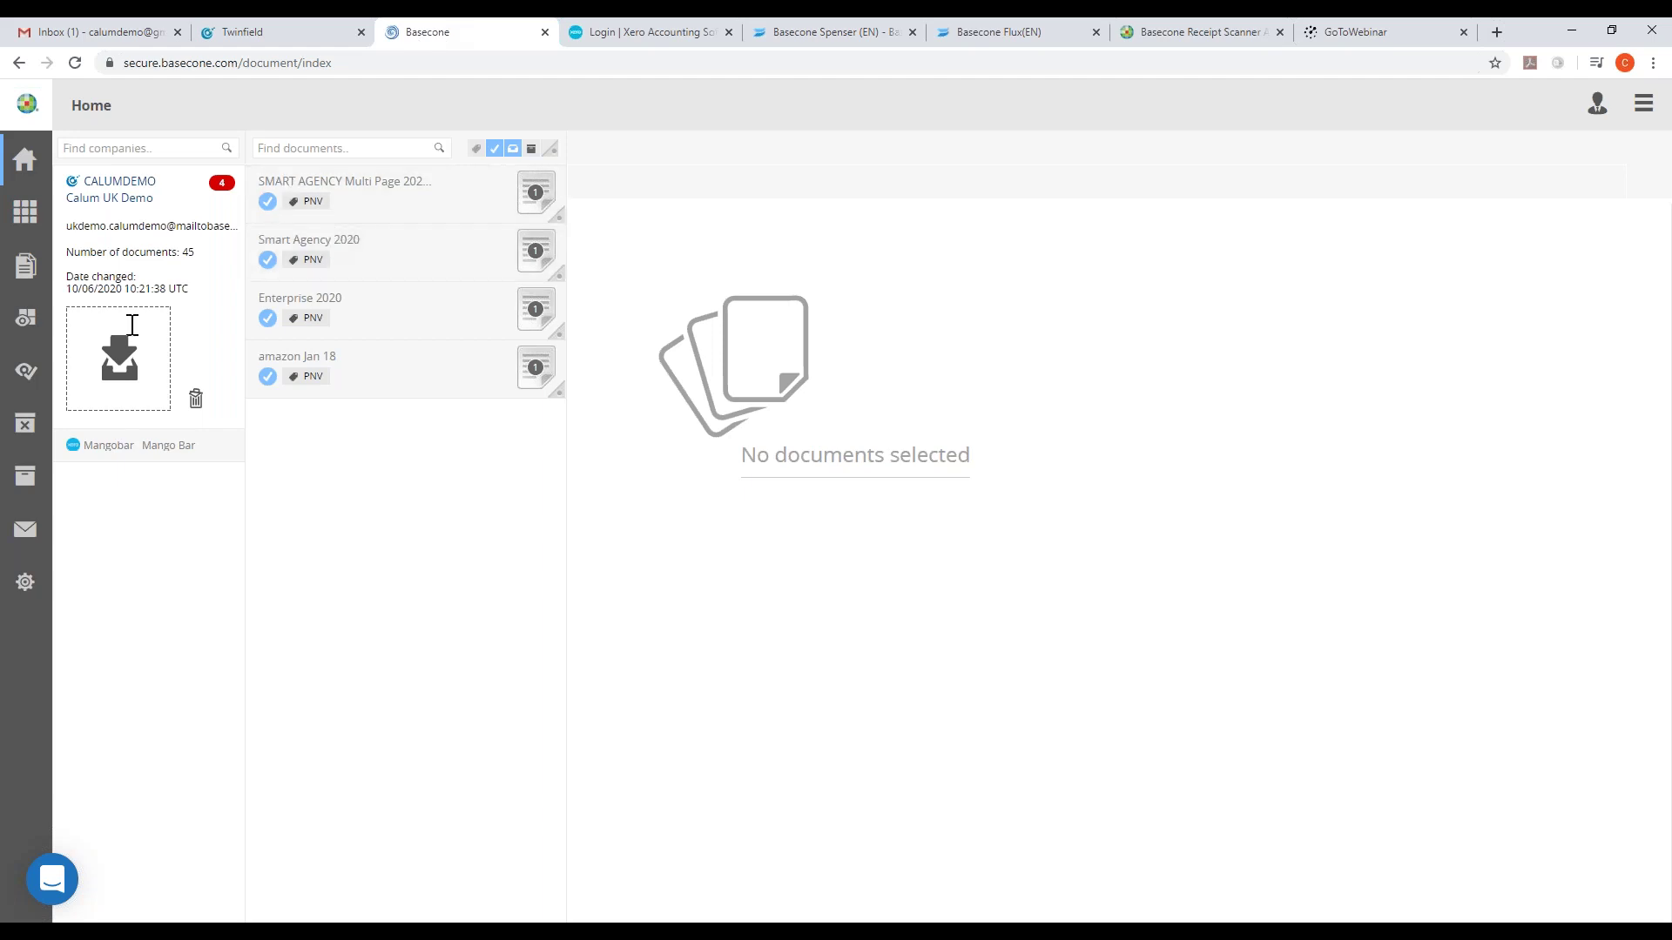
{"action": "left_click", "coordinate": [145, 449]}
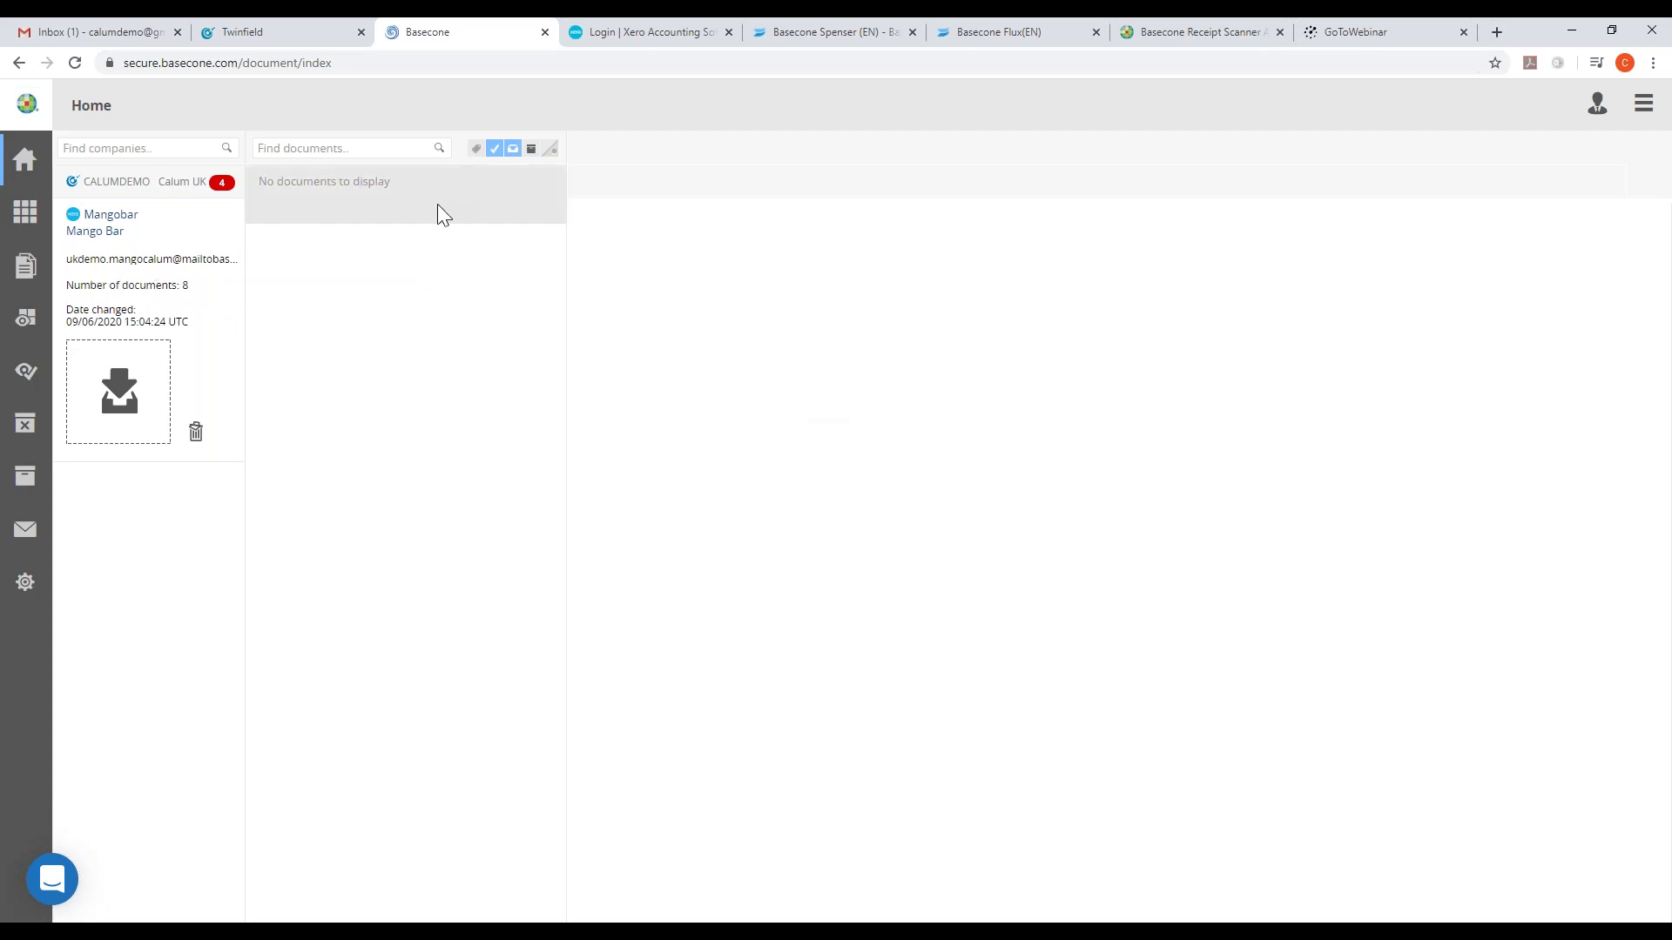
{"action": "left_click", "coordinate": [123, 391]}
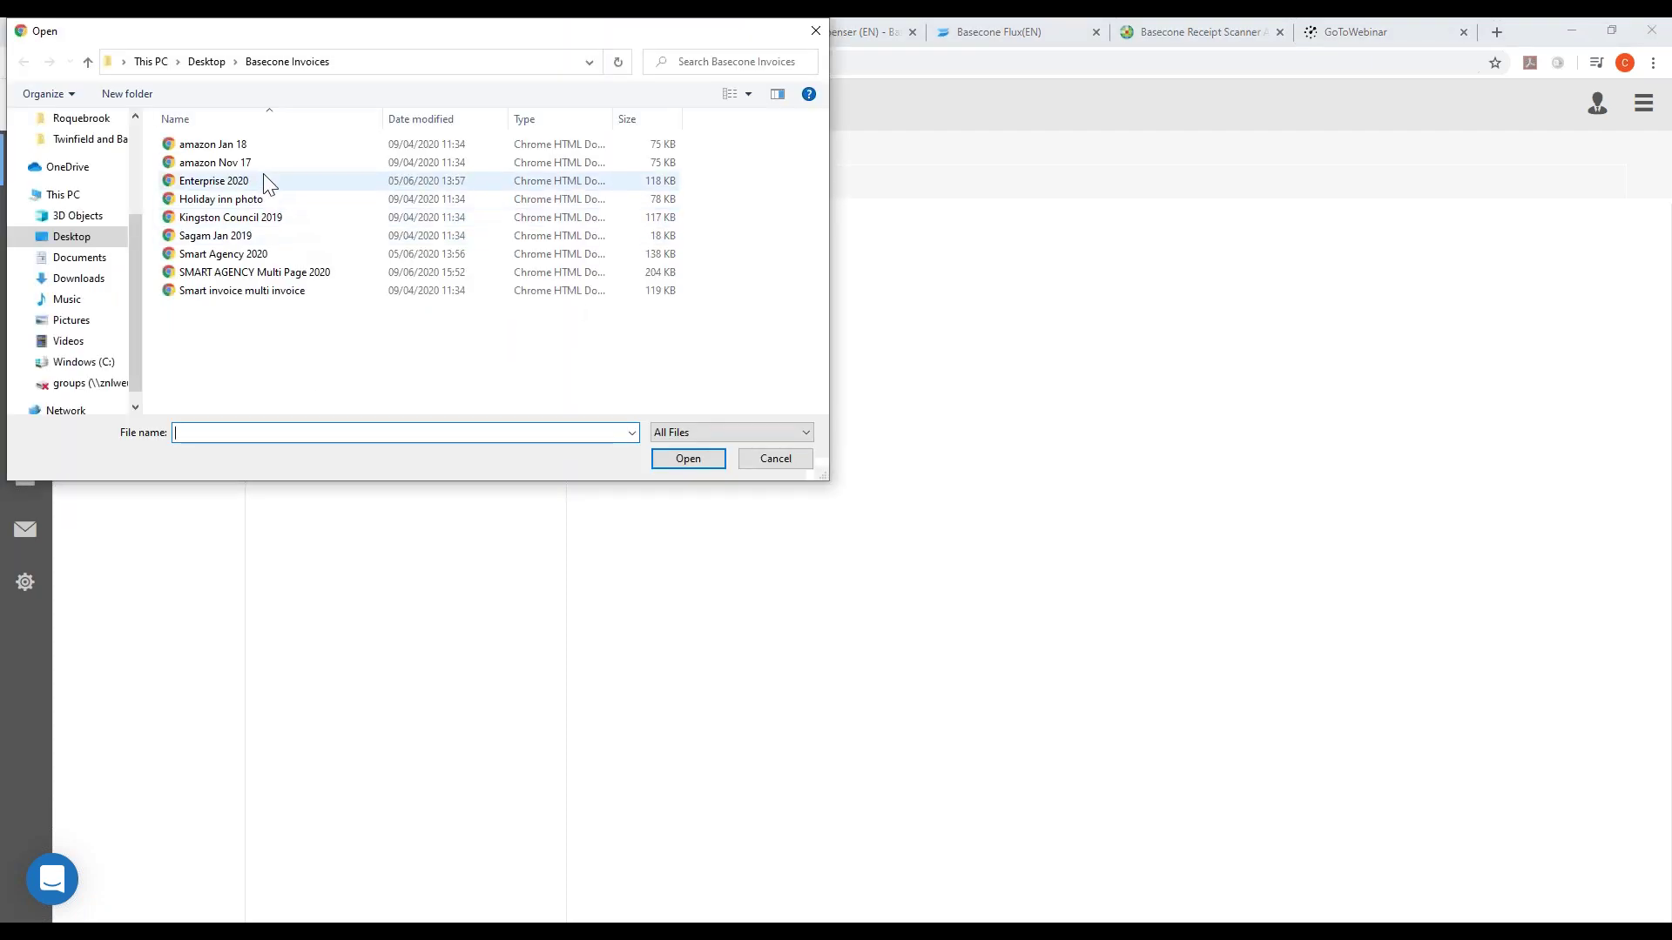
{"action": "double_click", "coordinate": [265, 180]}
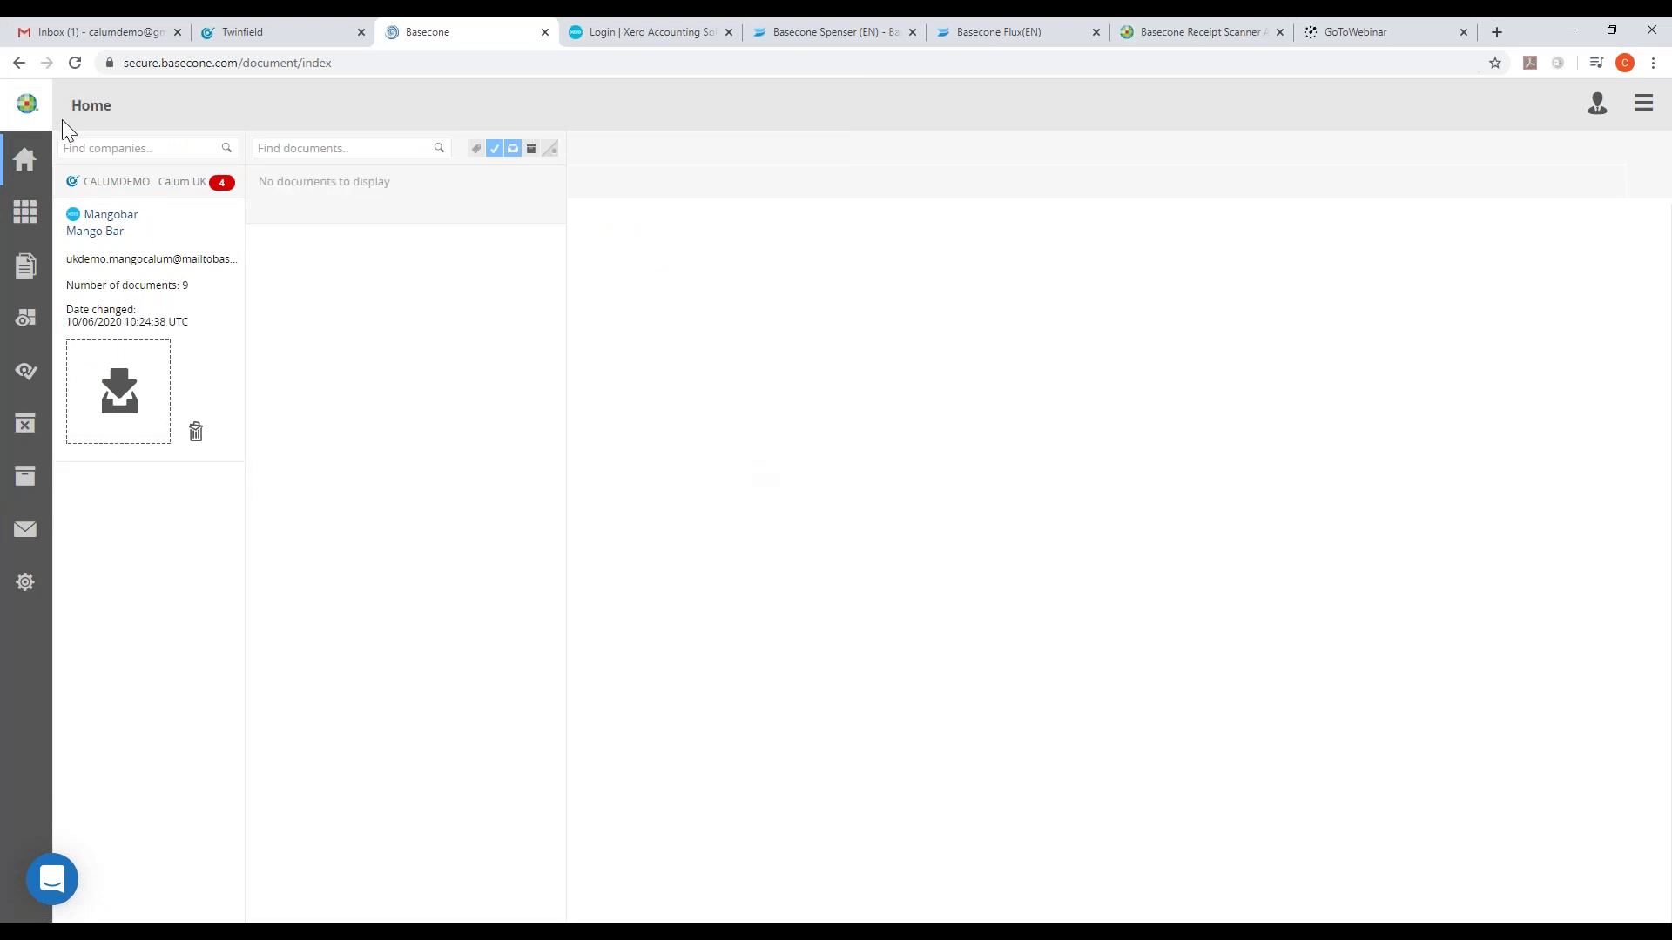
{"action": "left_click", "coordinate": [76, 63]}
- Upload Enterprise 2020, Smart Agency 2020 and Sagam Jan 2019 together
{"action": "left_click", "coordinate": [135, 416]}
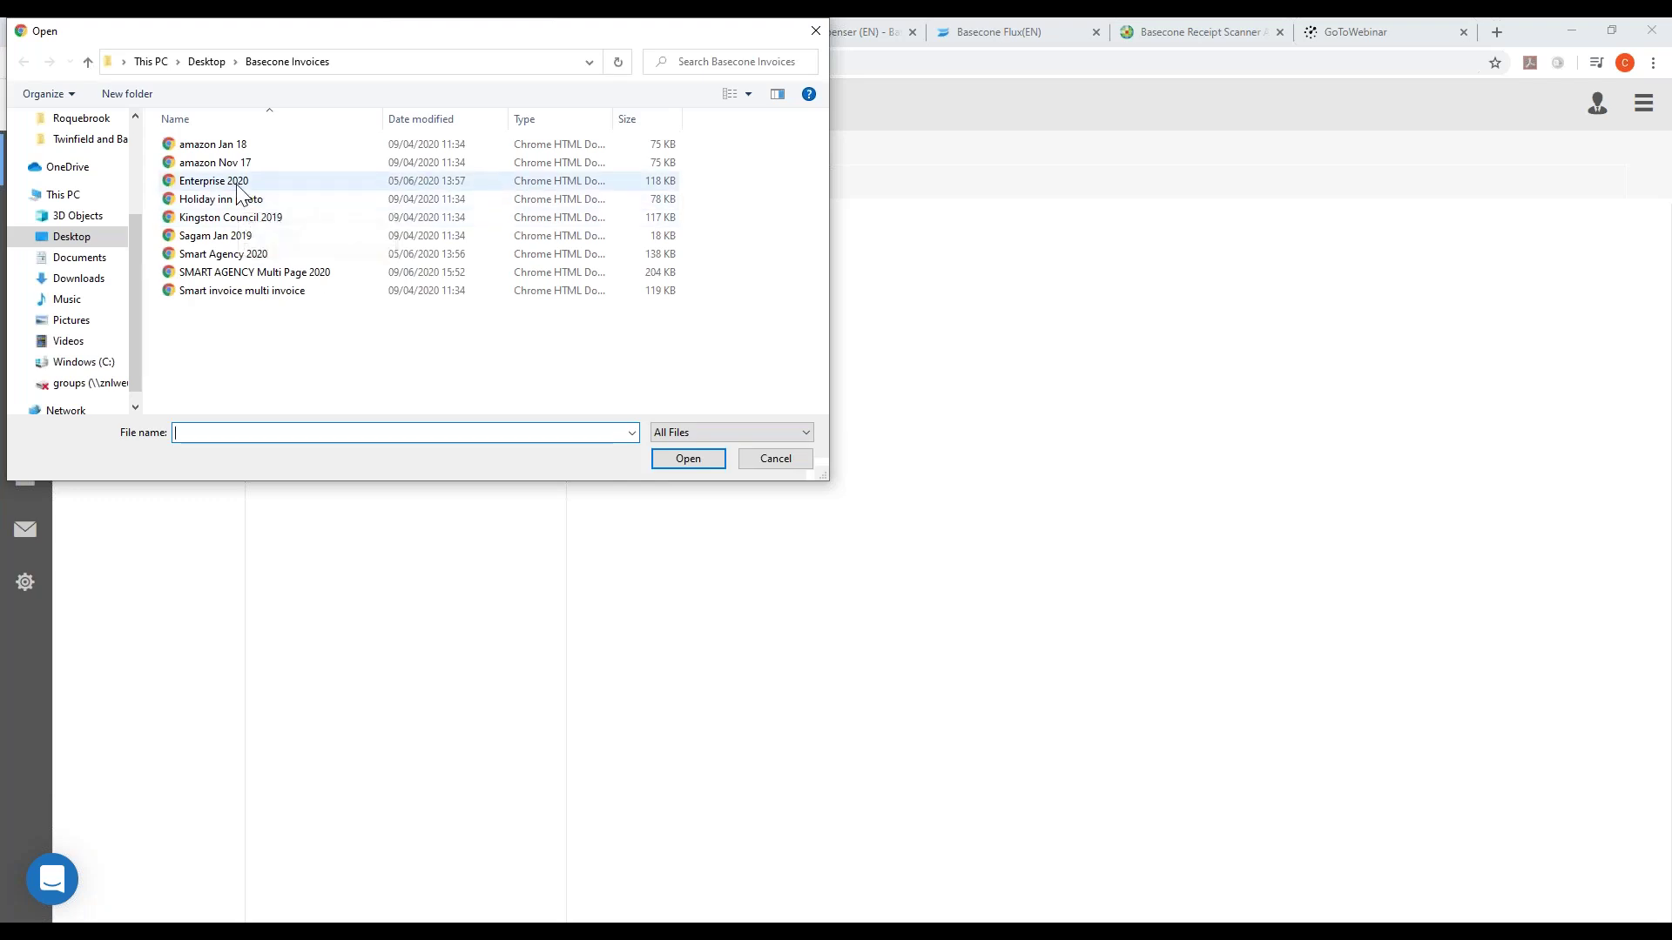
{"action": "left_click", "coordinate": [237, 181]}
{"action": "left_click", "coordinate": [230, 254], "text": "ctrl"}
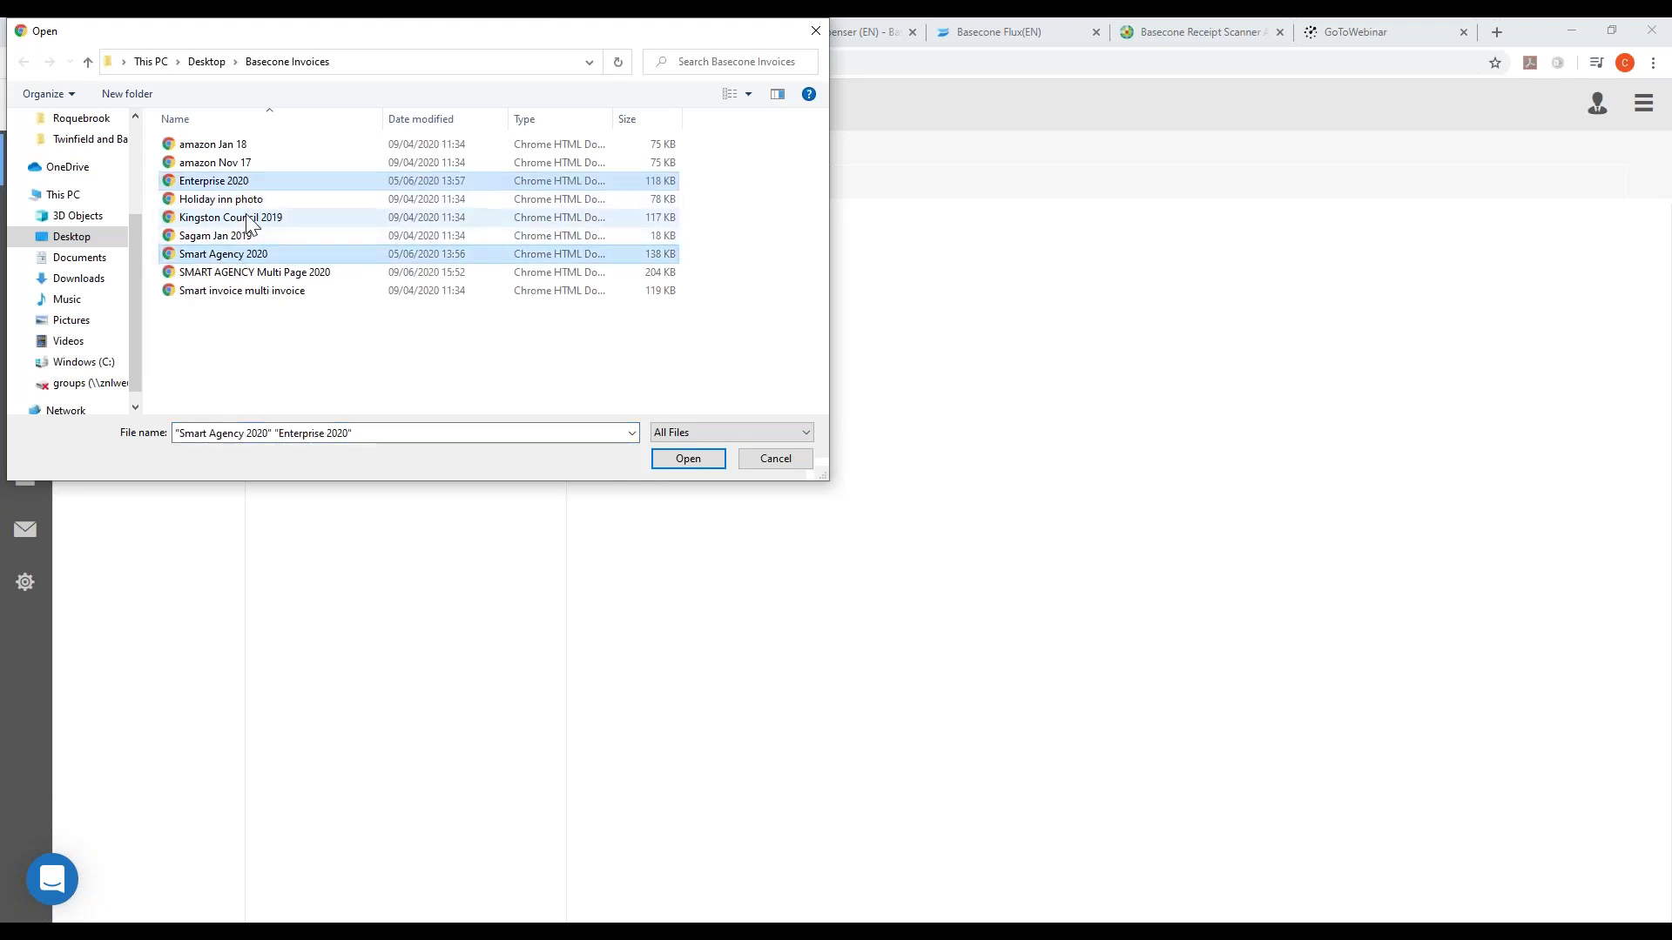
{"action": "left_click", "coordinate": [231, 236], "text": "ctrl"}
{"action": "left_click", "coordinate": [694, 462]}
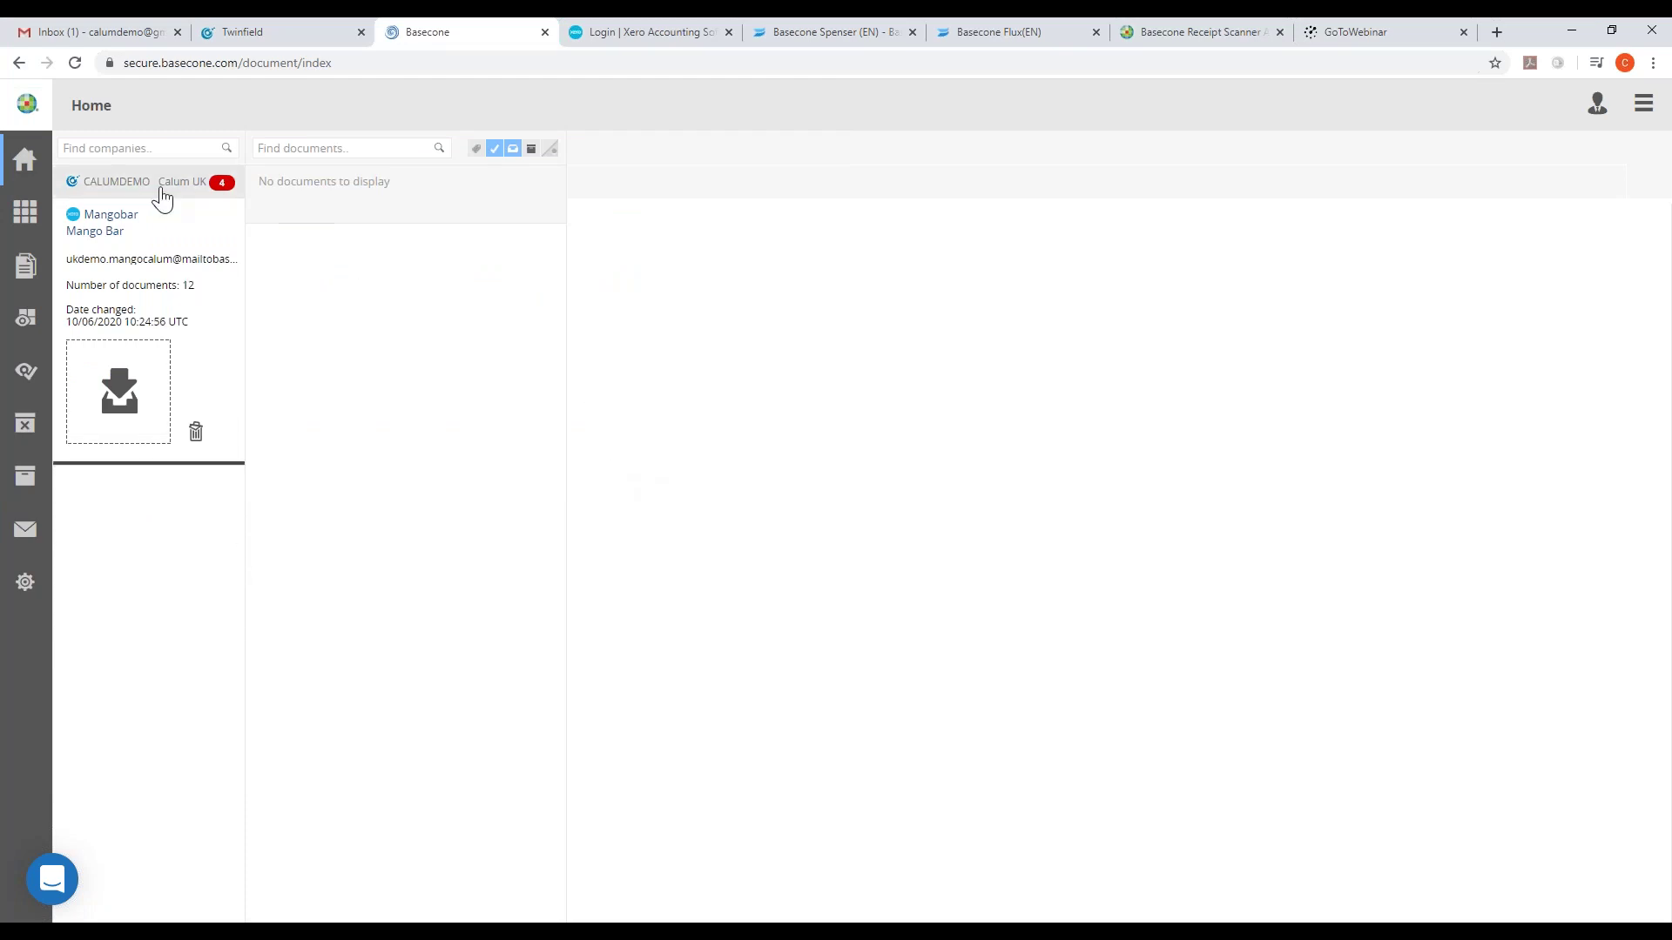
- Switch to CALUMDEMO and back to Mangobar, then reload the page
{"action": "left_click", "coordinate": [118, 199]}
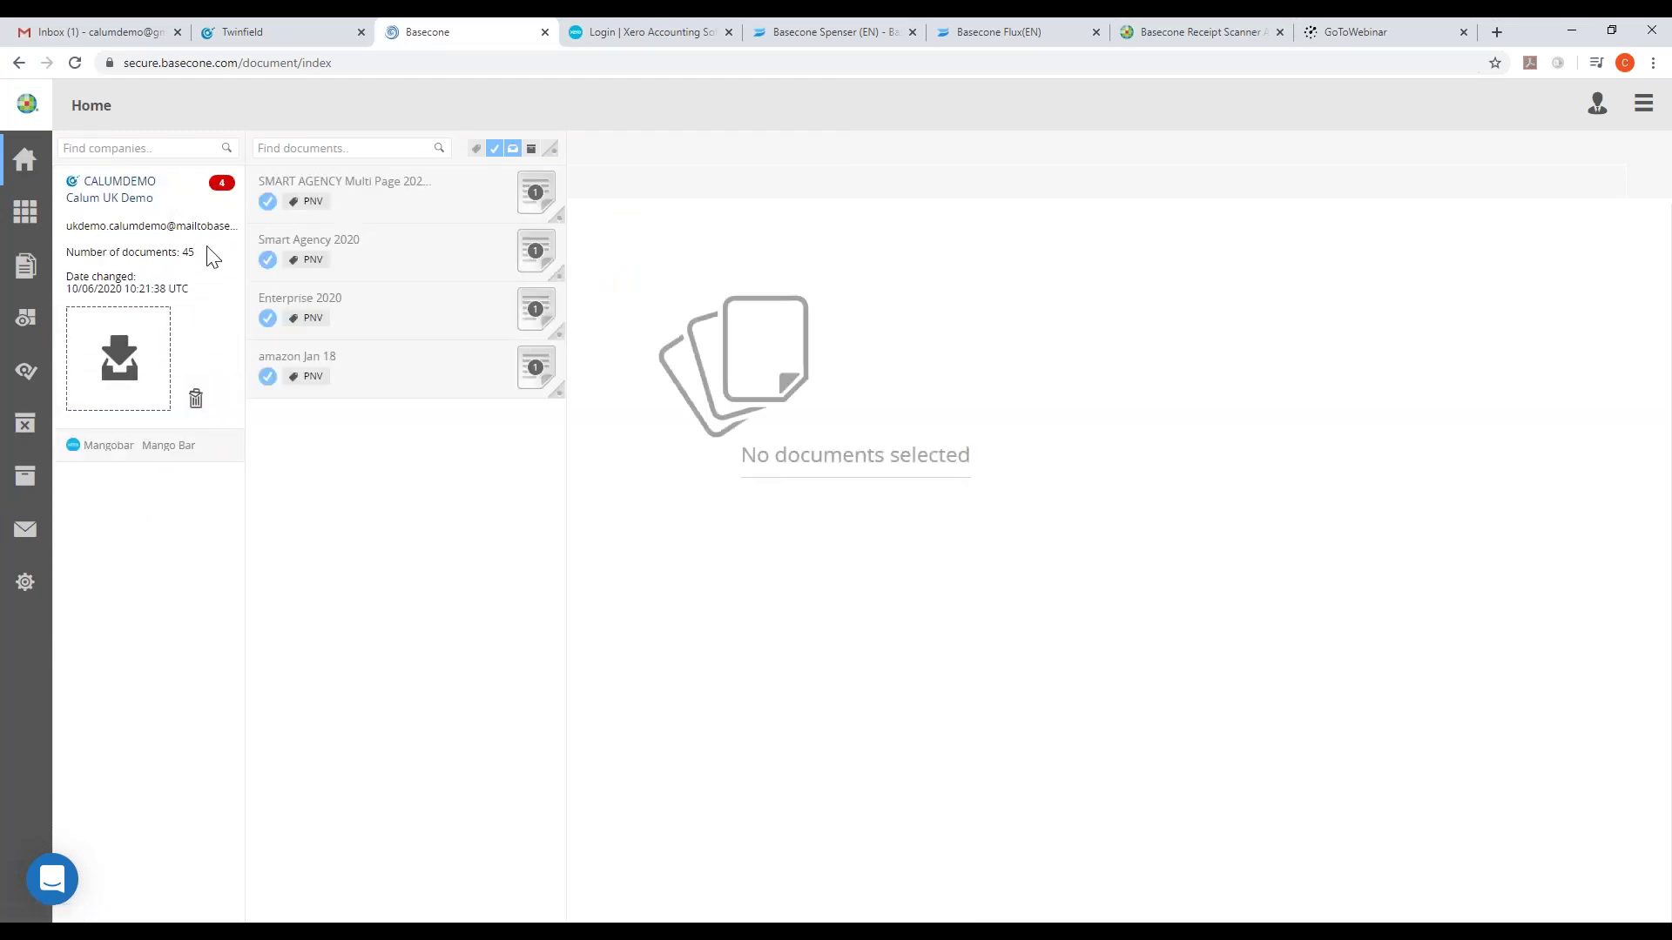
{"action": "left_click", "coordinate": [130, 449]}
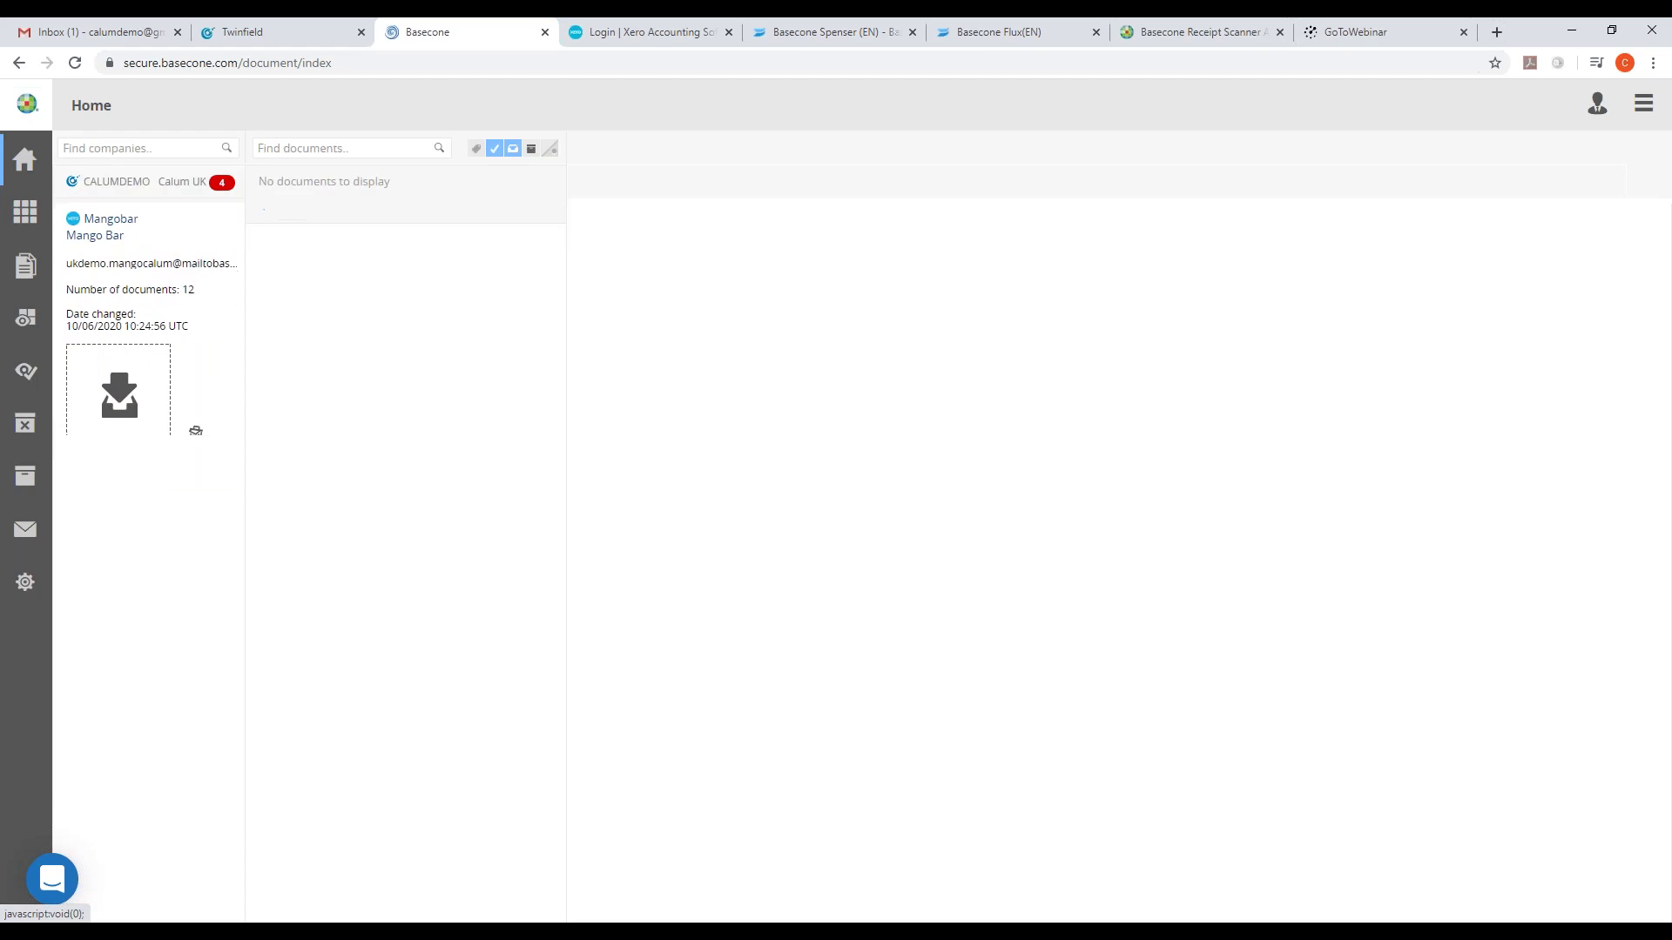
{"action": "left_click", "coordinate": [72, 70]}
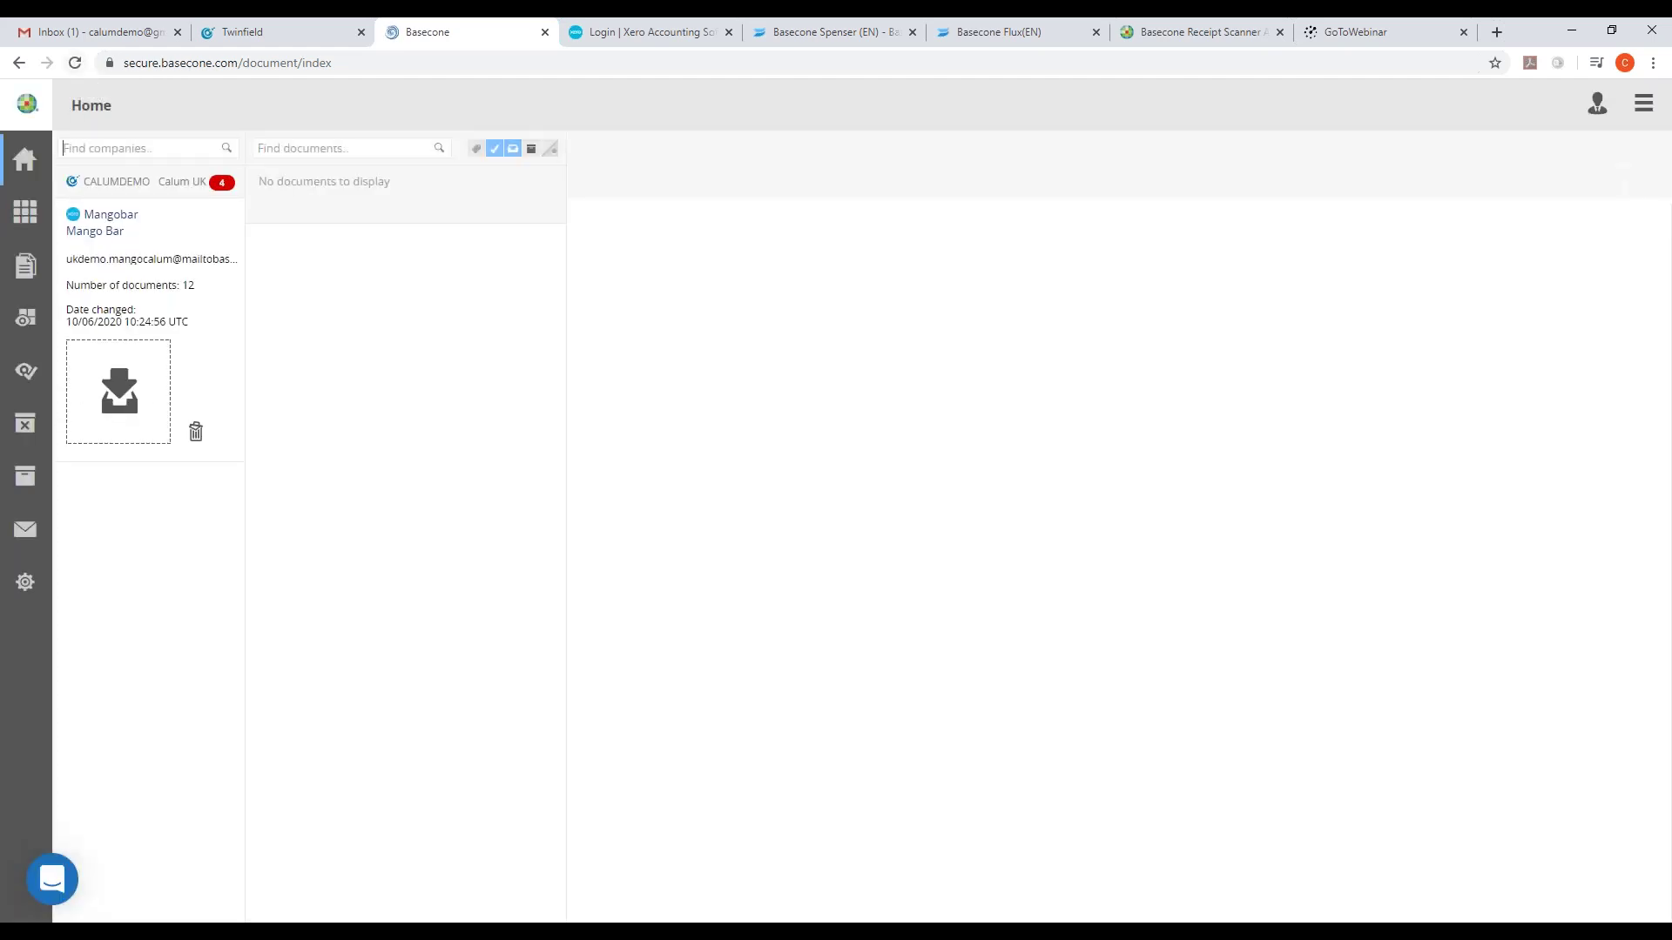
- Log out of Basecone and sign back in
{"action": "left_click", "coordinate": [1642, 105]}
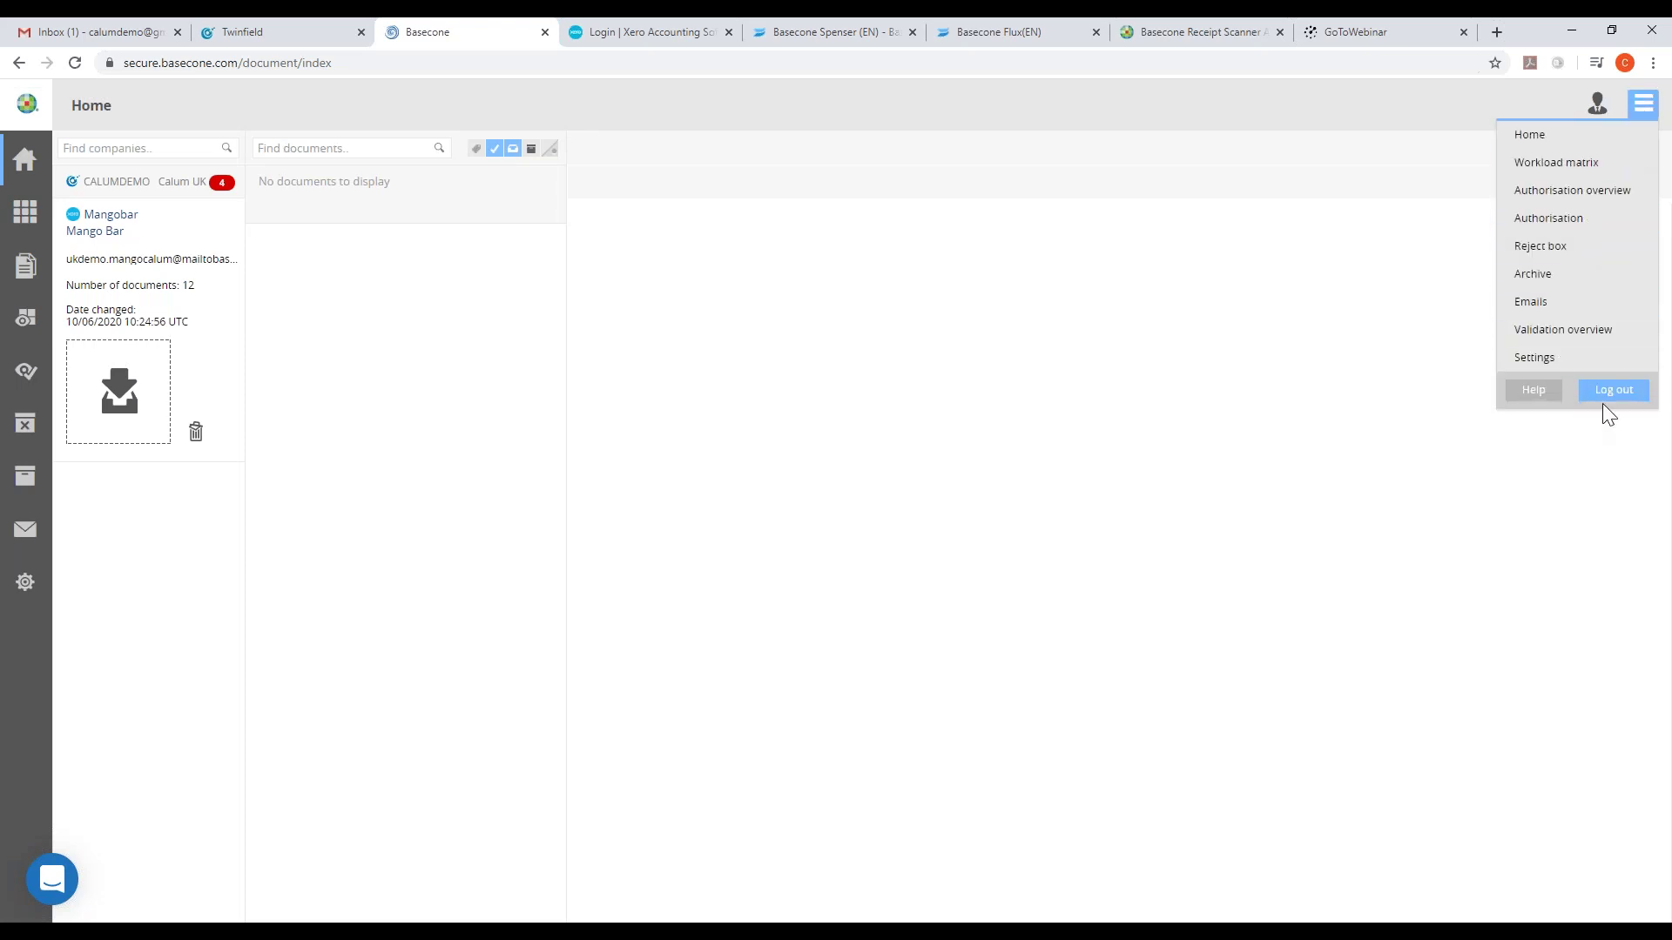
{"action": "left_click", "coordinate": [1604, 393]}
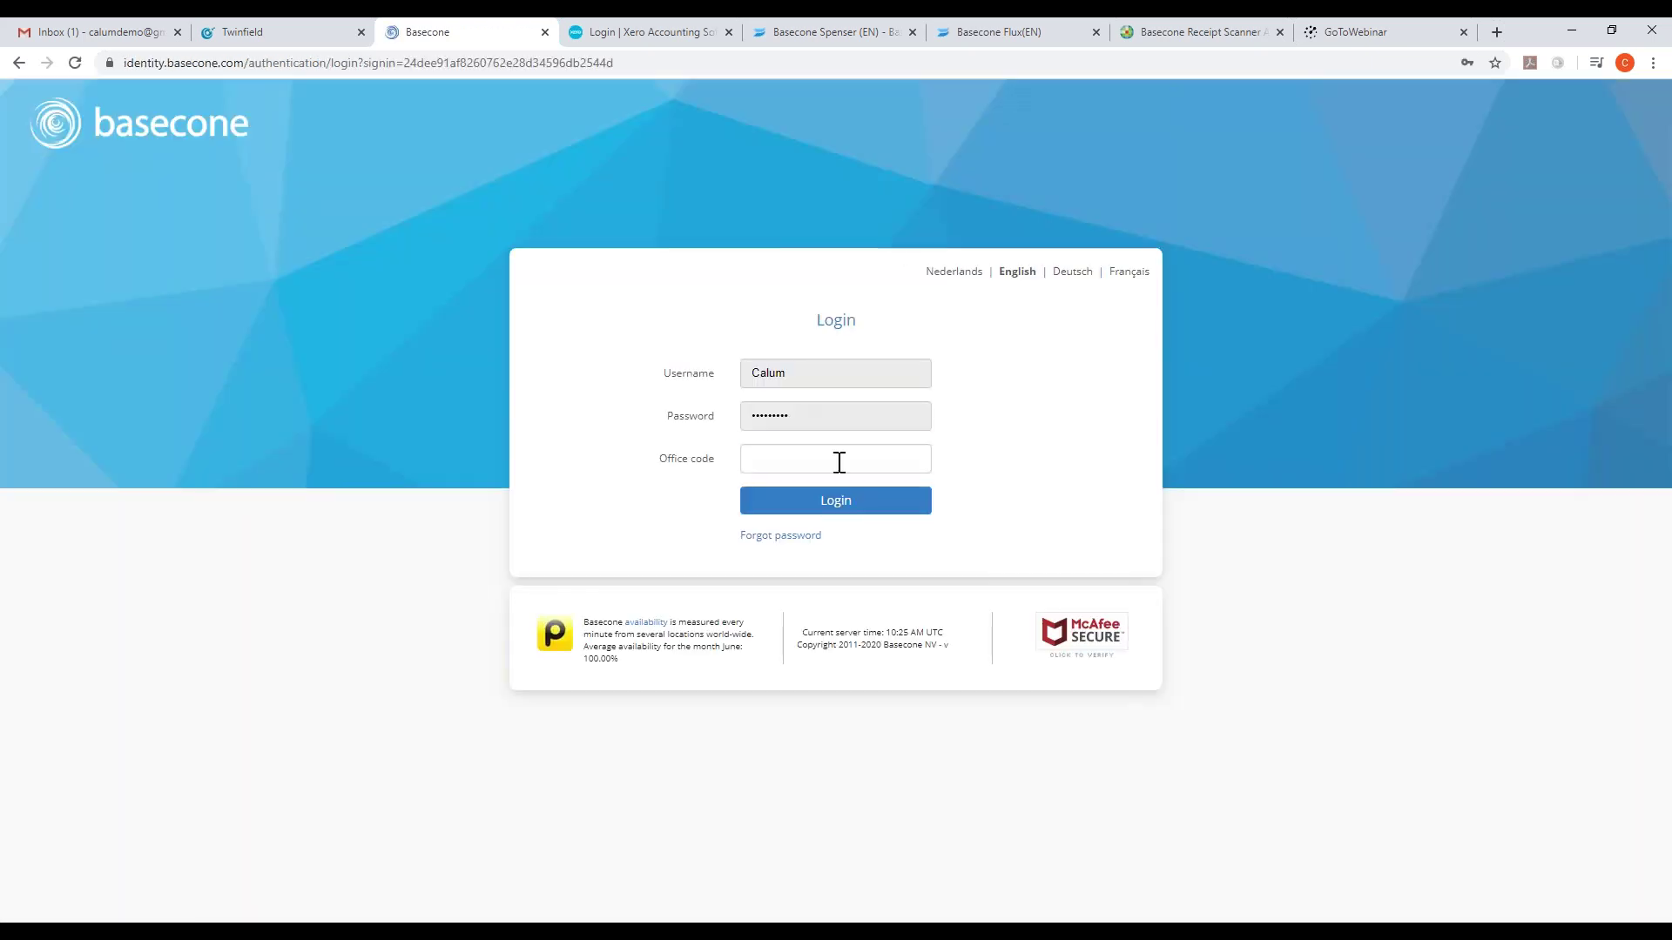
{"action": "left_click", "coordinate": [844, 463]}
{"action": "key", "text": "Return"}
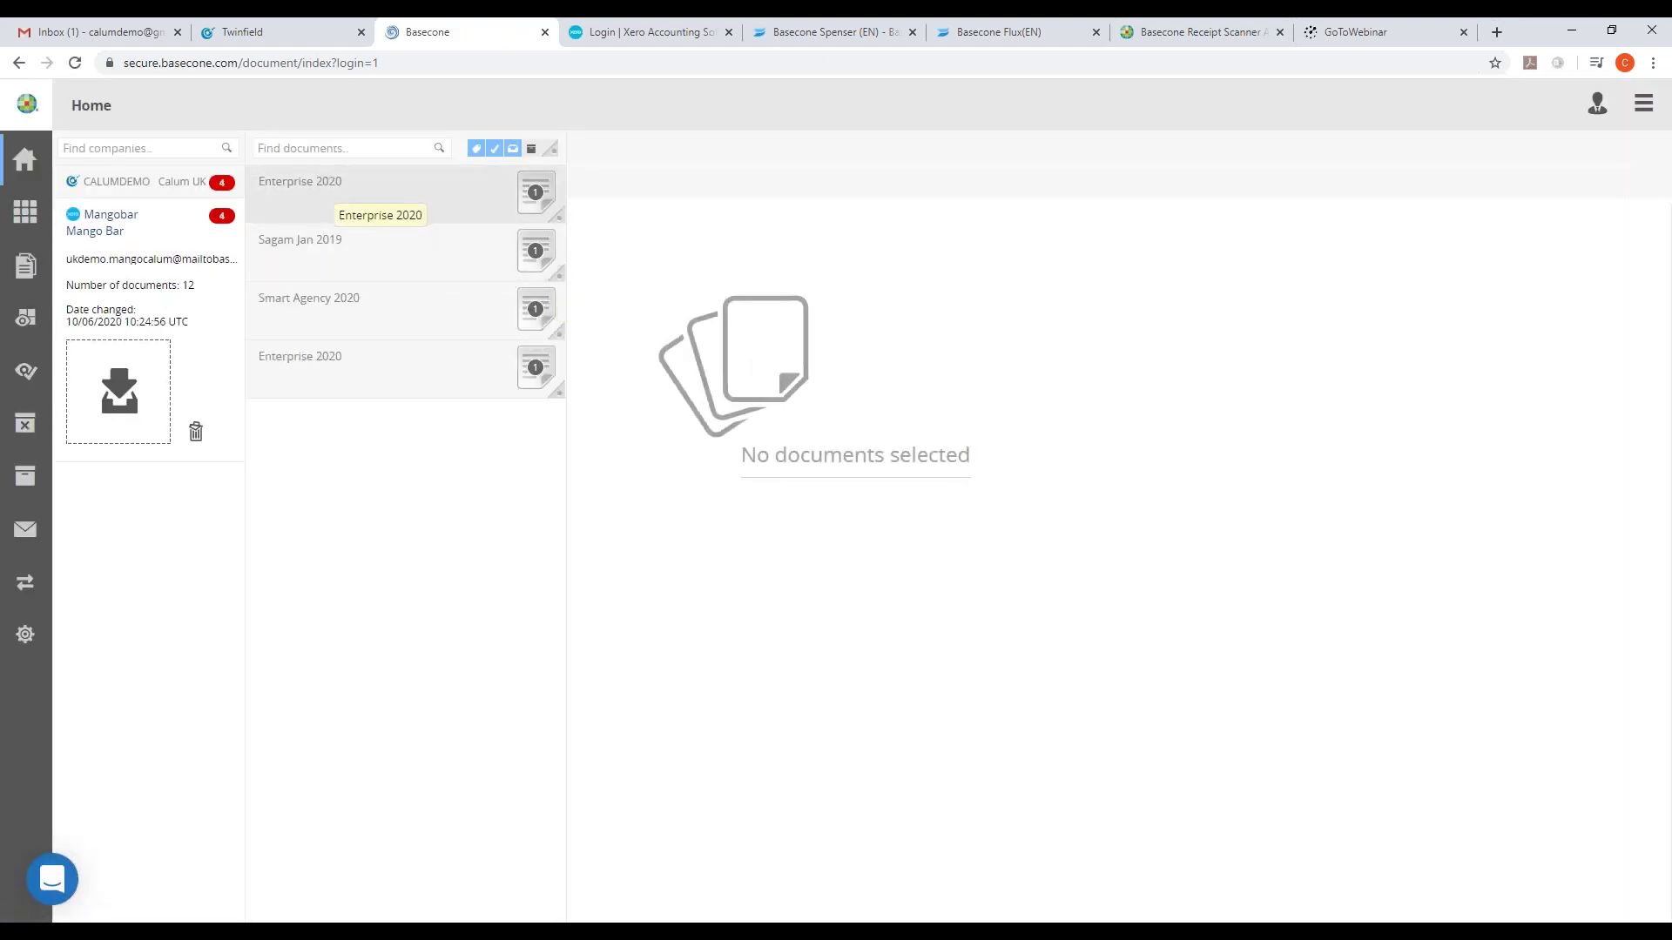
- Tag the Enterprise 2020 invoice as PNV and confirm the tagging
{"action": "left_click", "coordinate": [389, 202]}
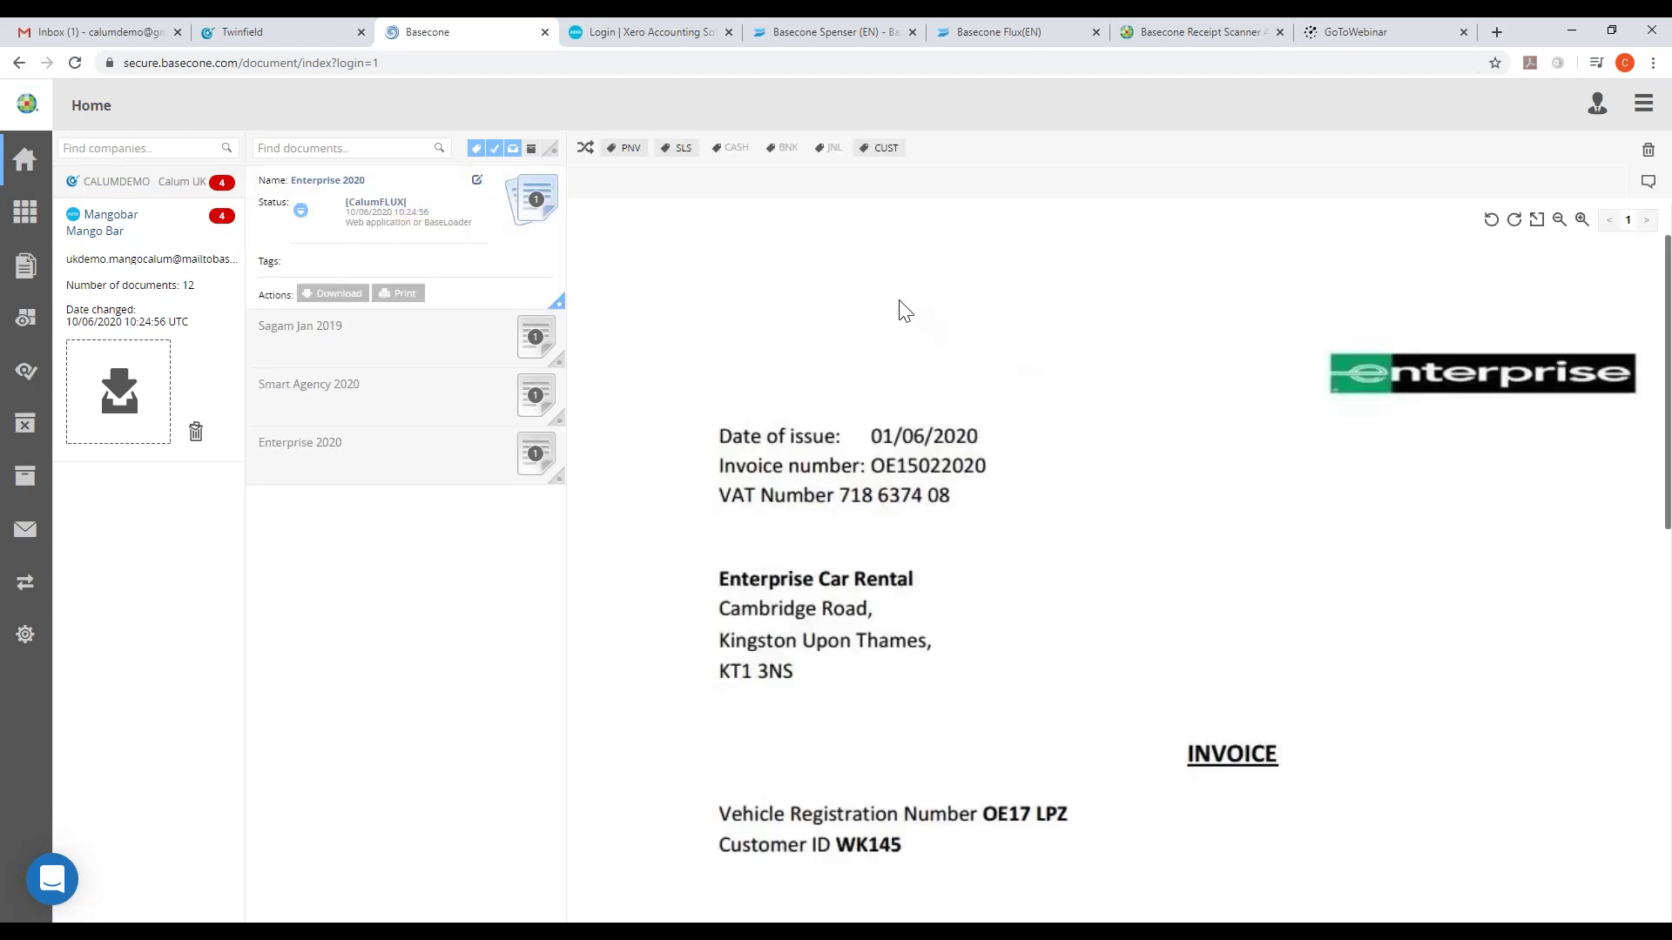
{"action": "scroll", "coordinate": [843, 395], "scroll_direction": "down", "scroll_amount": 3}
{"action": "scroll", "coordinate": [827, 366], "scroll_direction": "up", "scroll_amount": 3}
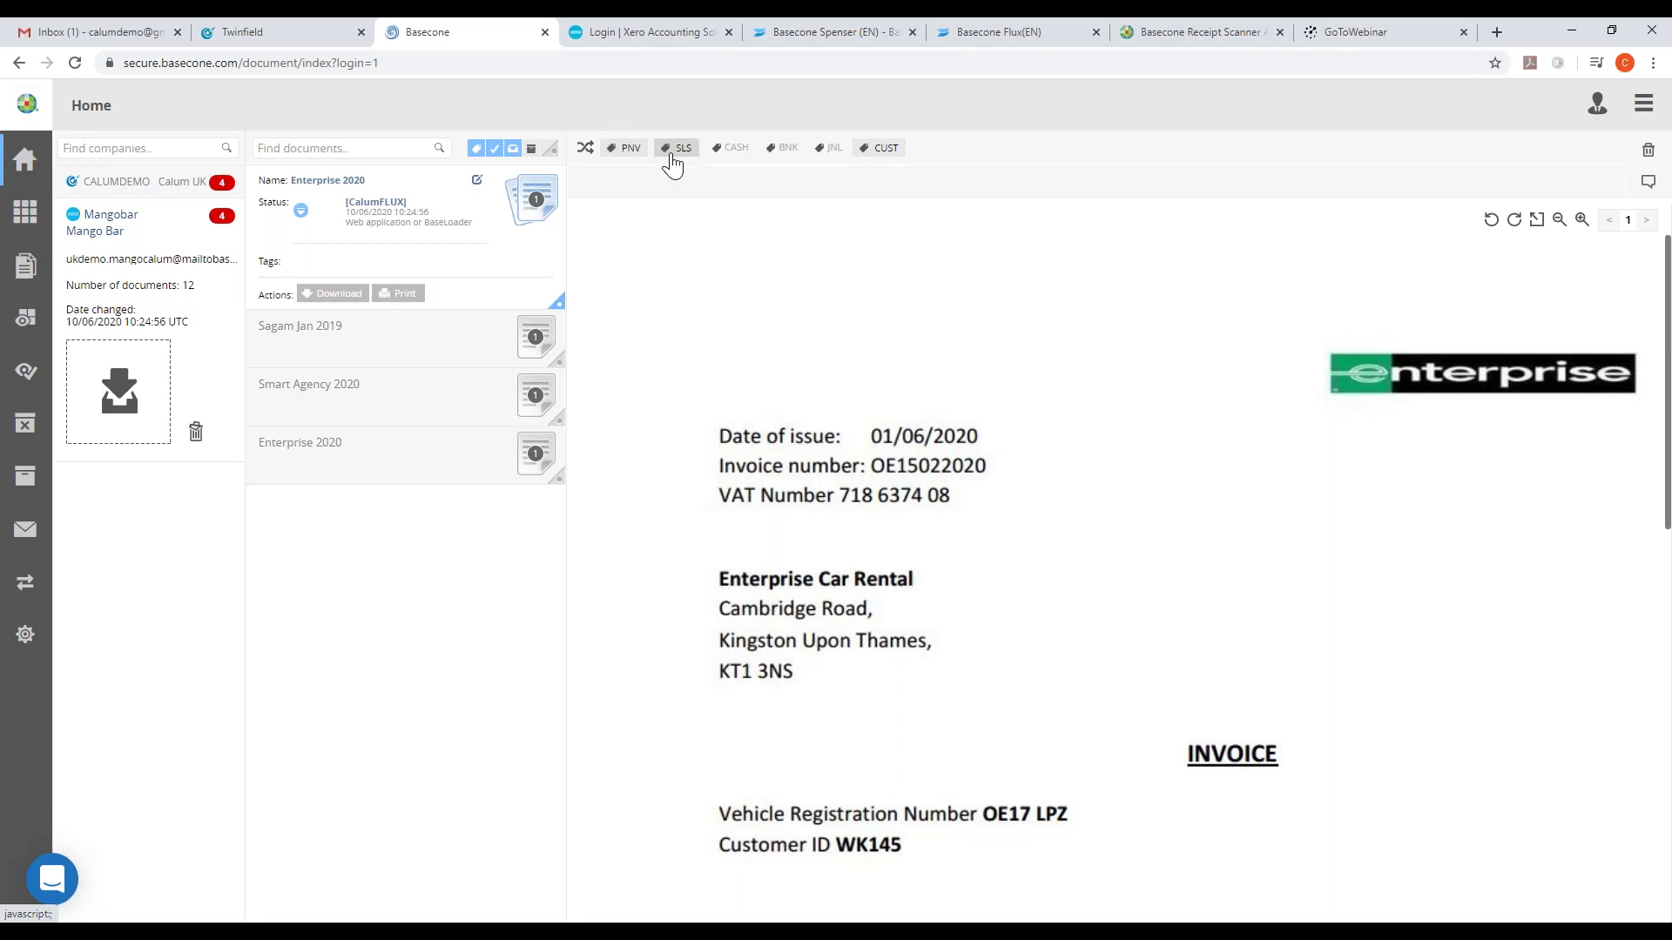
{"action": "left_click", "coordinate": [895, 153]}
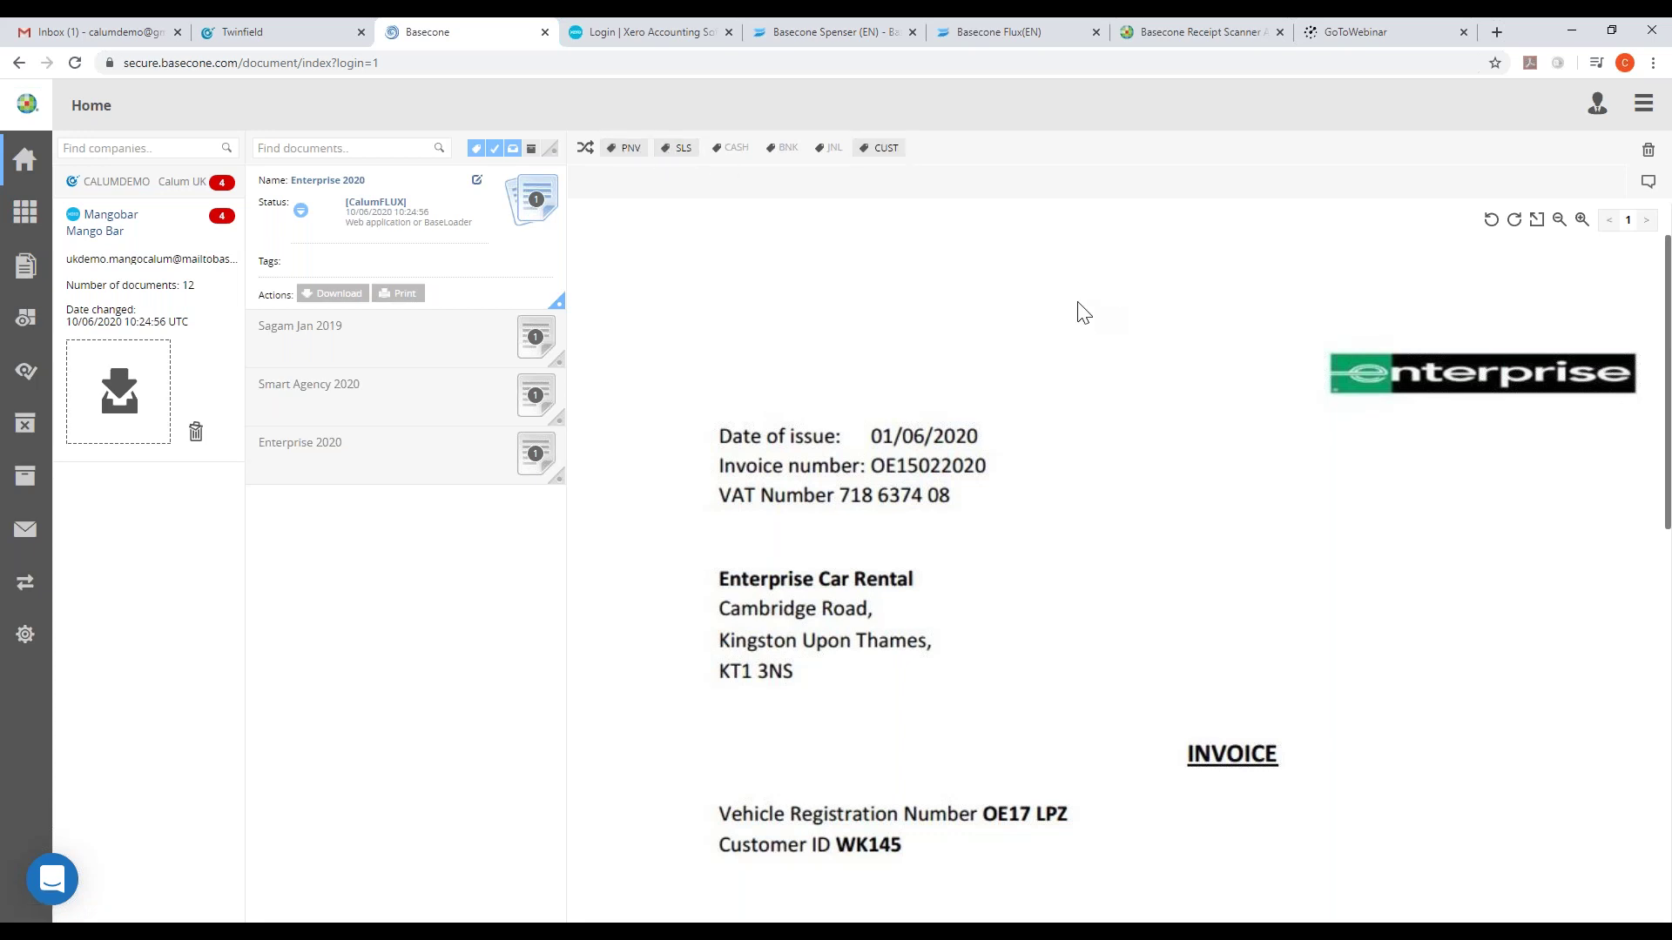
{"action": "left_click", "coordinate": [628, 151]}
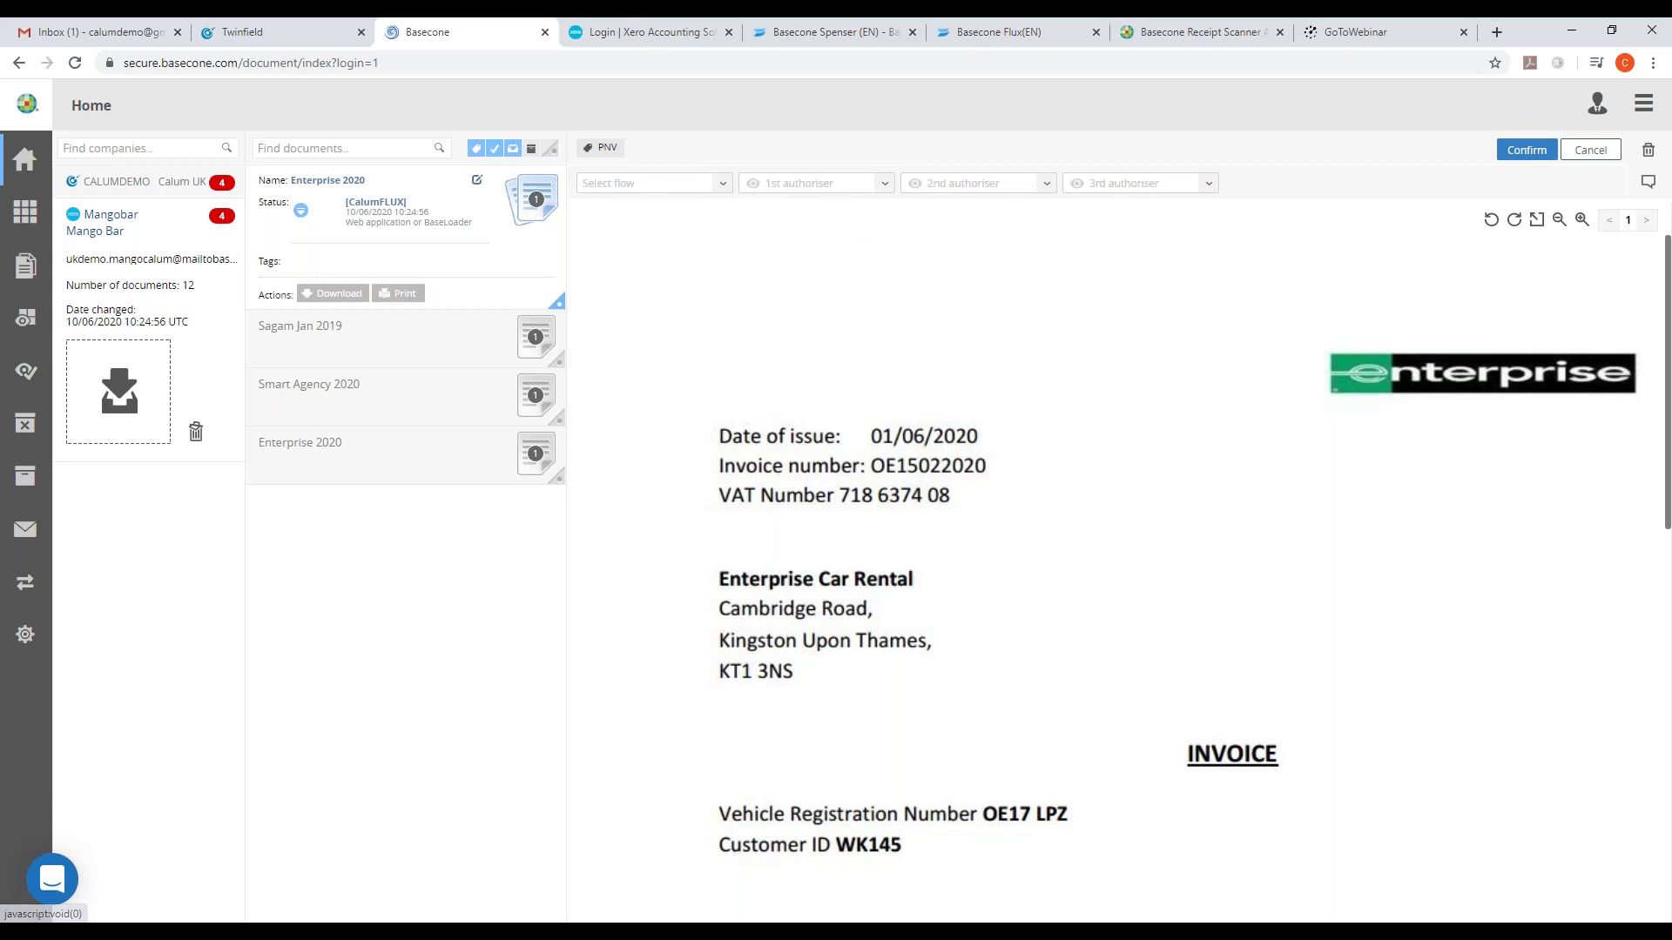
{"action": "left_click", "coordinate": [1527, 151]}
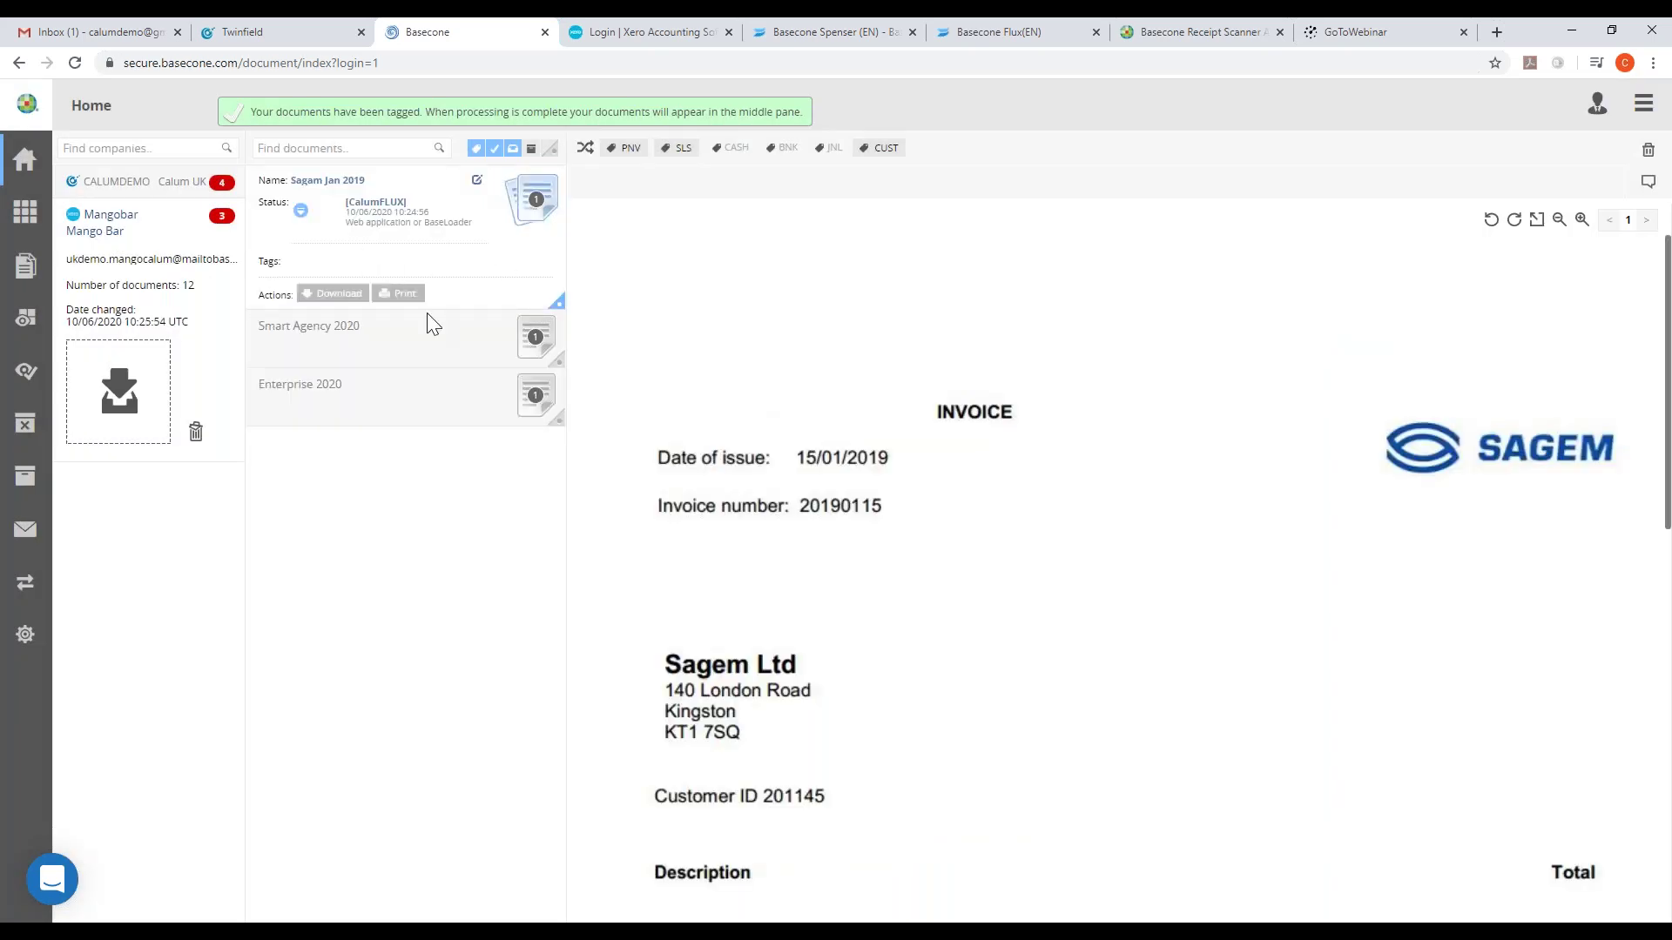
{"action": "left_click", "coordinate": [26, 266]}
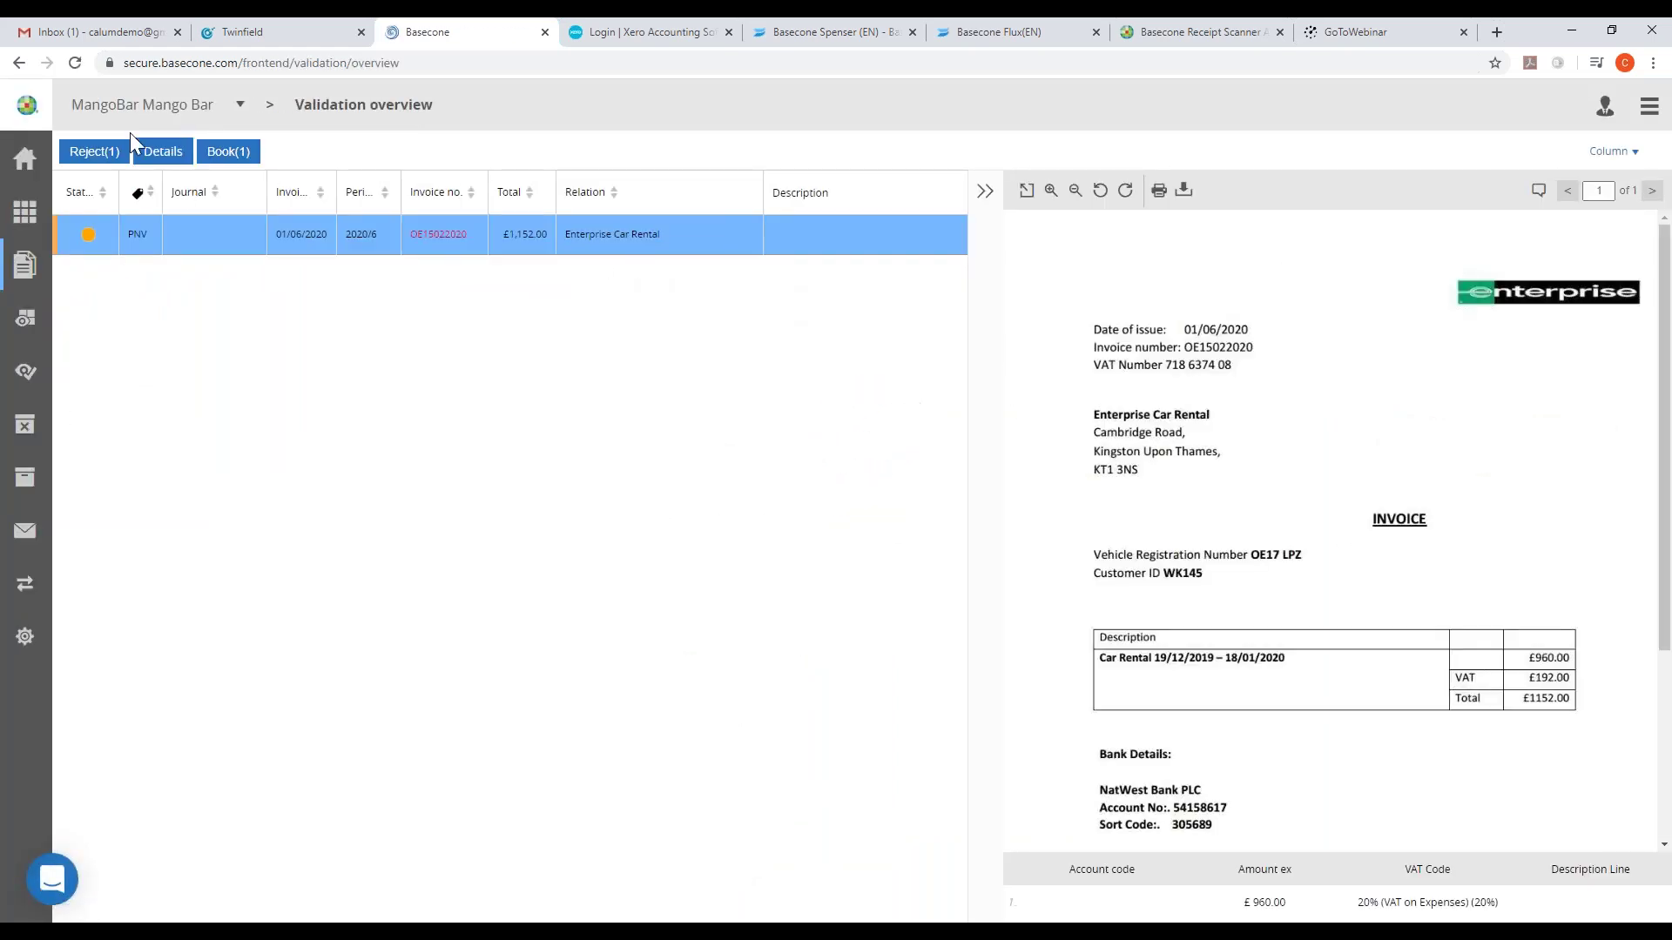
- Open Details for the Enterprise Car Rental invoice, £1,152.00, period 2020/6
{"action": "left_click", "coordinate": [170, 155]}
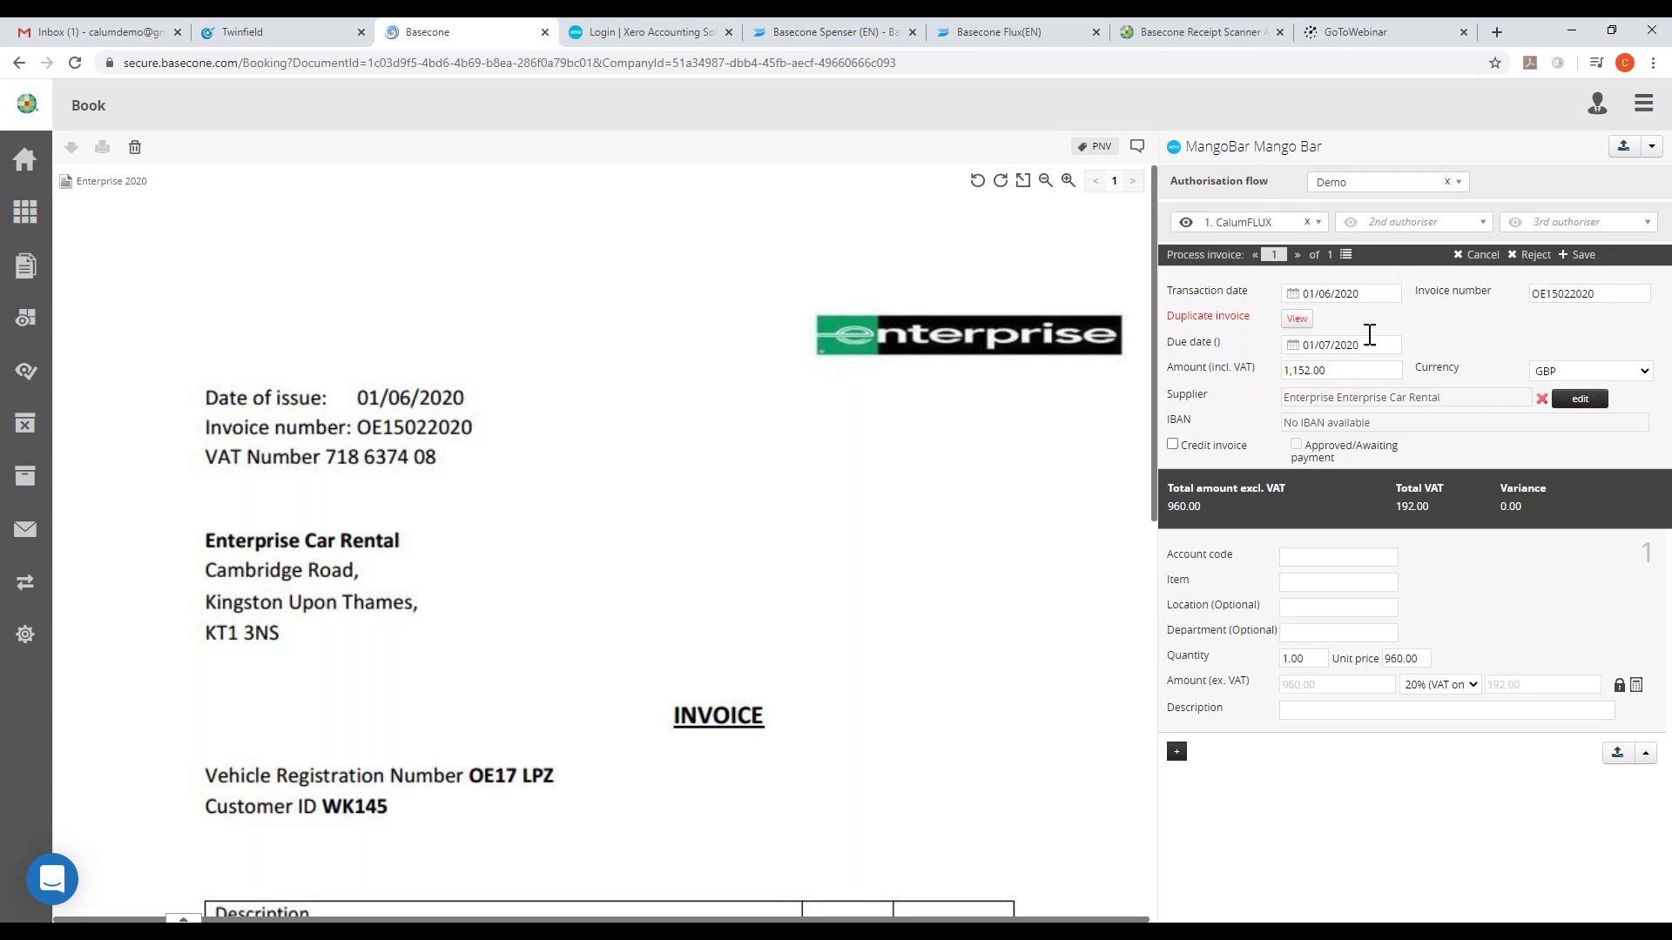
{"action": "left_click", "coordinate": [1297, 321]}
{"action": "left_click", "coordinate": [1280, 96]}
{"action": "left_click", "coordinate": [1610, 298]}
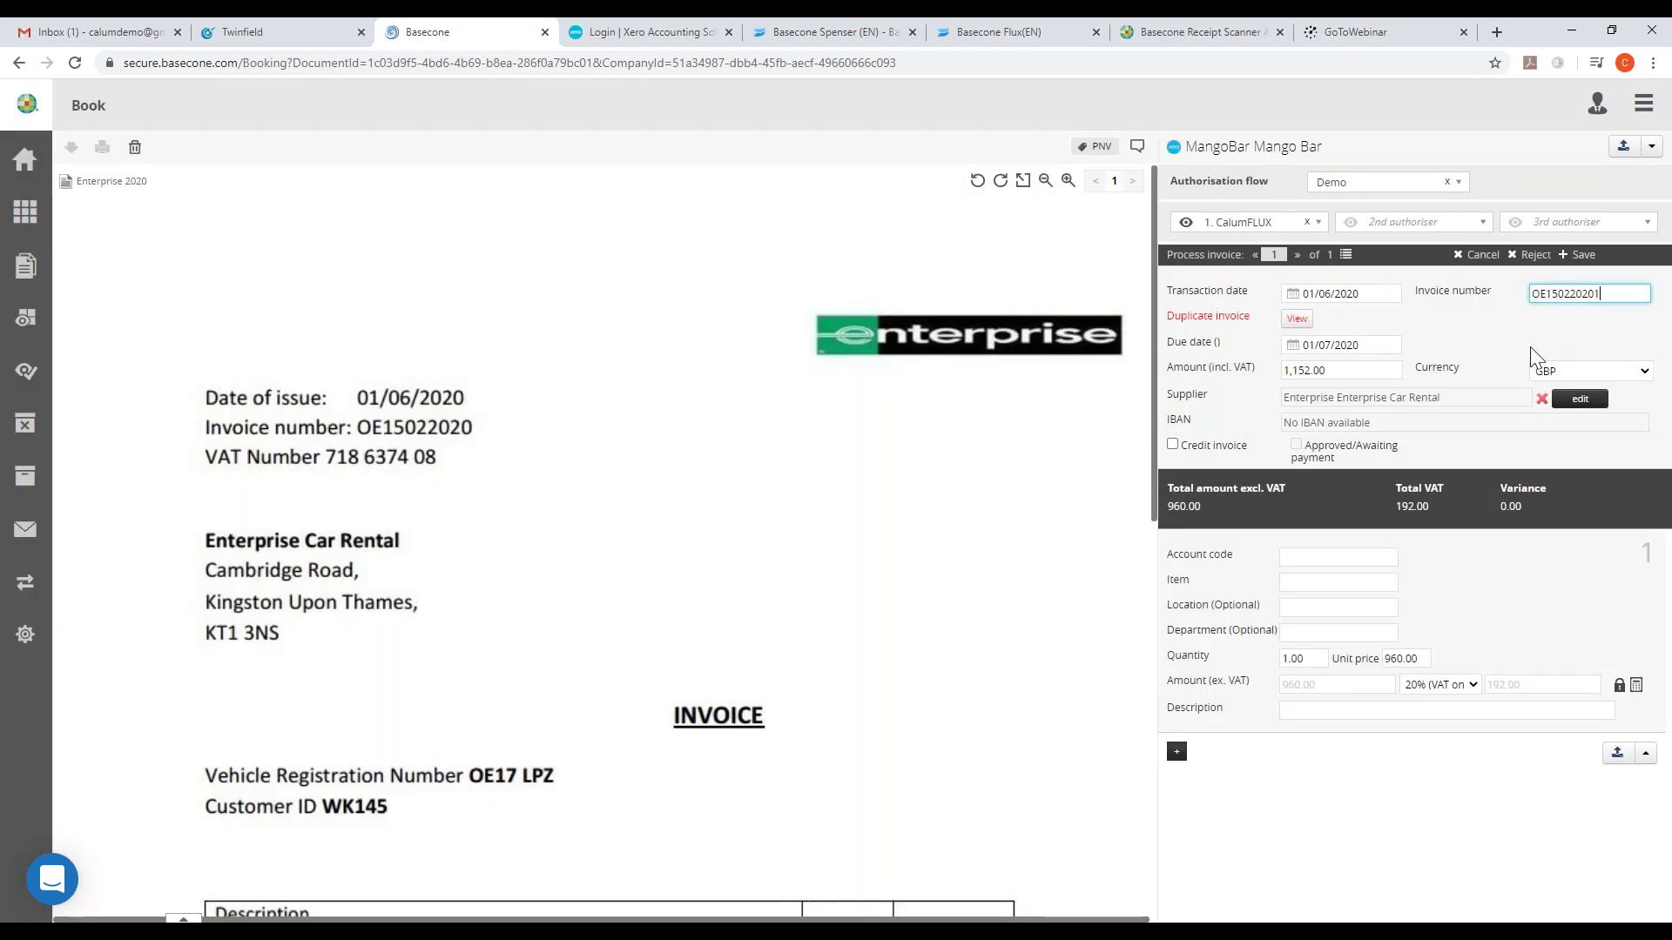
{"action": "left_click", "coordinate": [1518, 316]}
{"action": "left_click", "coordinate": [1636, 293]}
{"action": "type", "text": "2"}
{"action": "left_click", "coordinate": [1534, 338]}
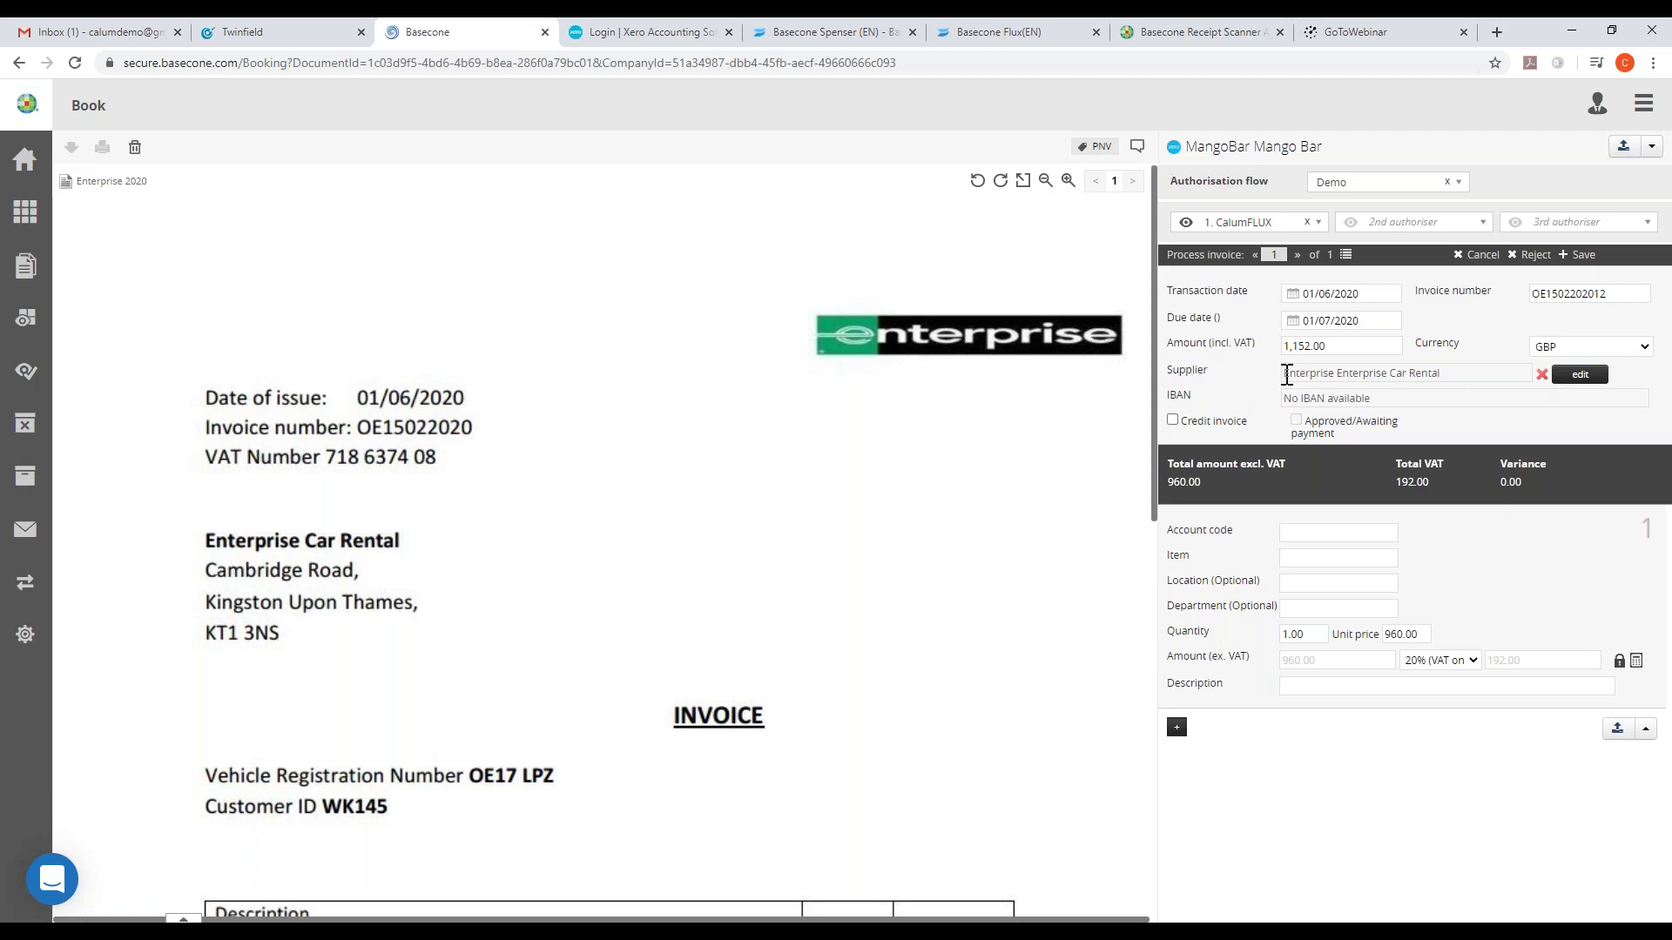
- Assign account 495 Car Hire, take the description from the Car Rental line, and book
{"action": "scroll", "coordinate": [1063, 403], "scroll_direction": "down", "scroll_amount": 2}
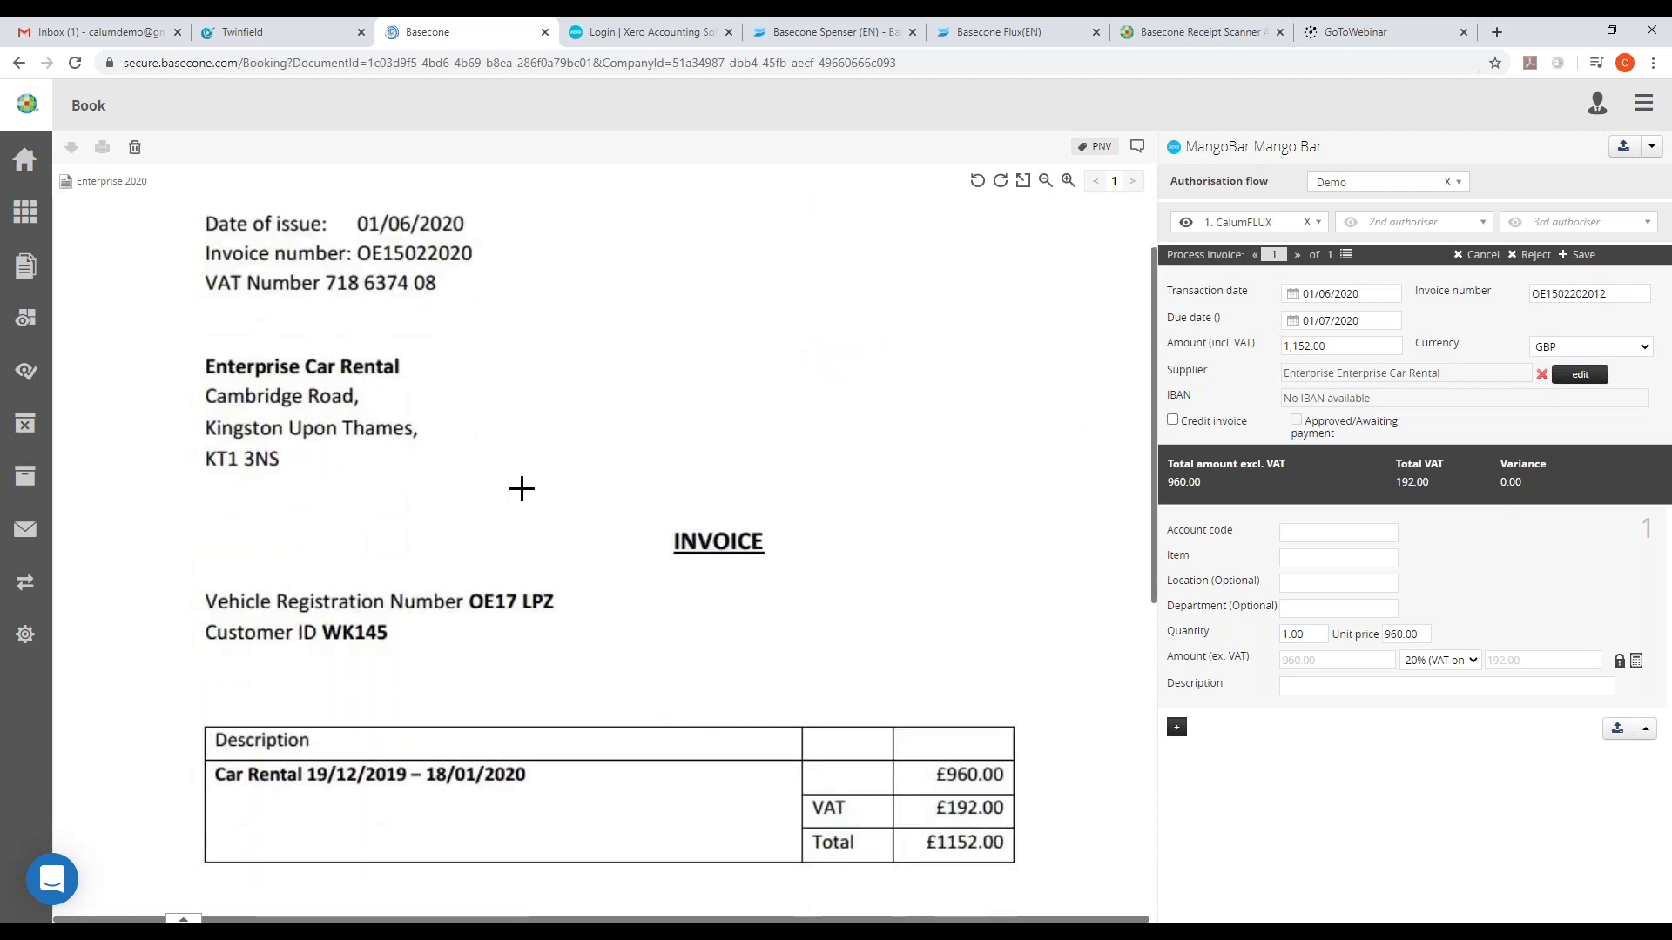
{"action": "left_click", "coordinate": [1325, 533]}
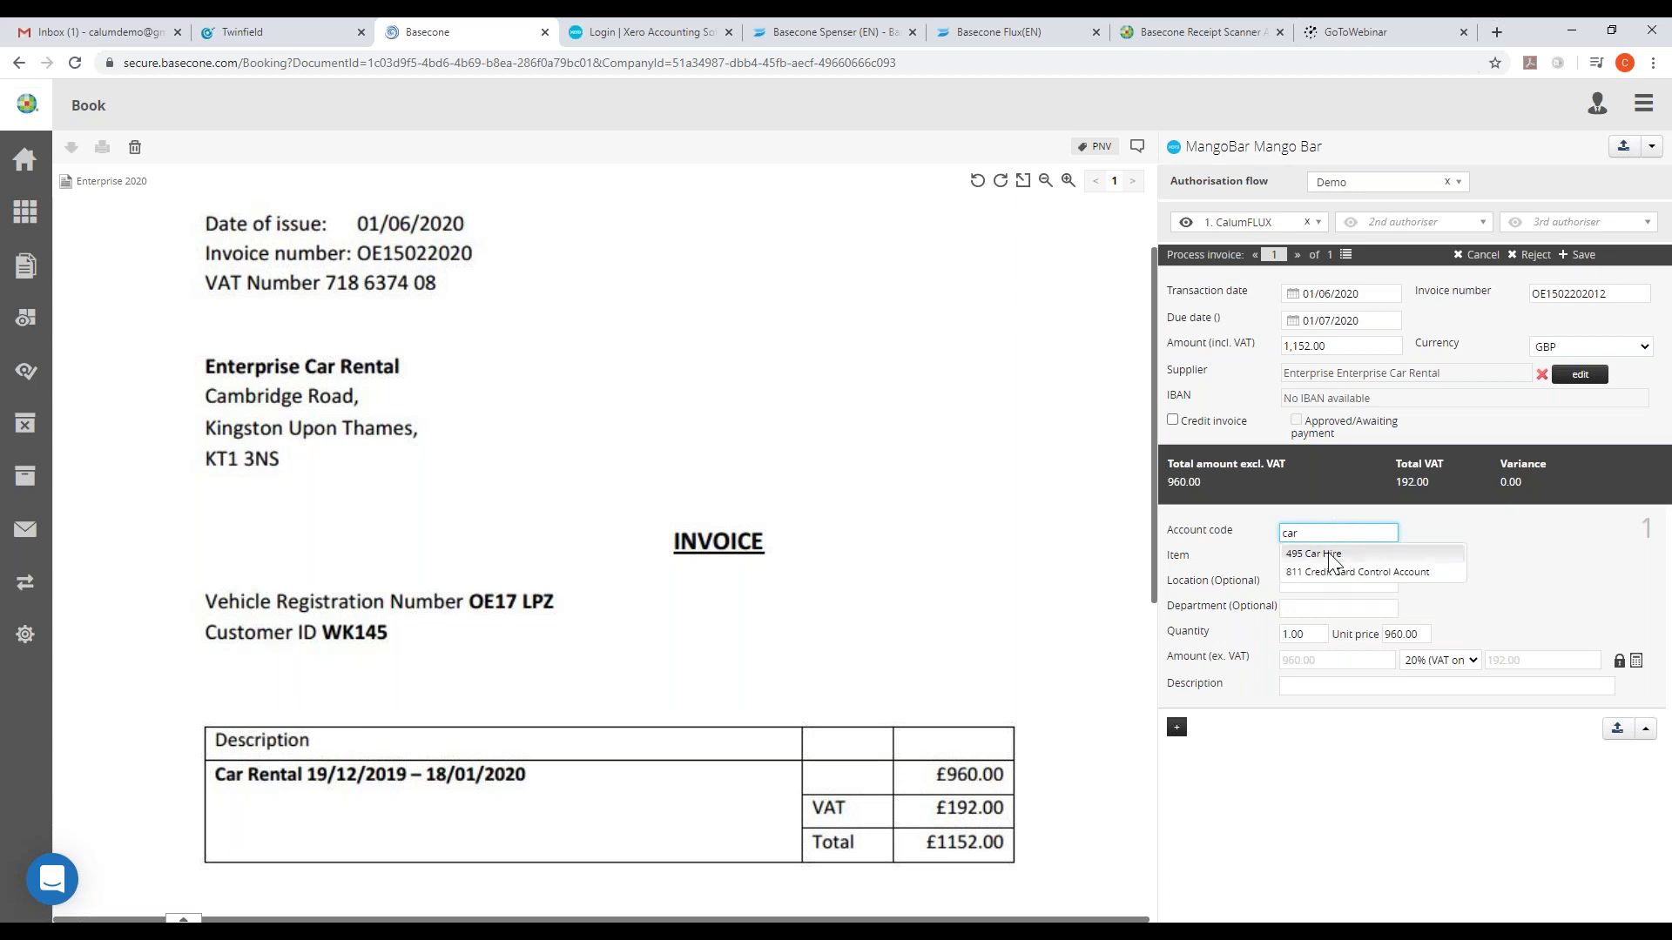
{"action": "left_click", "coordinate": [1332, 557]}
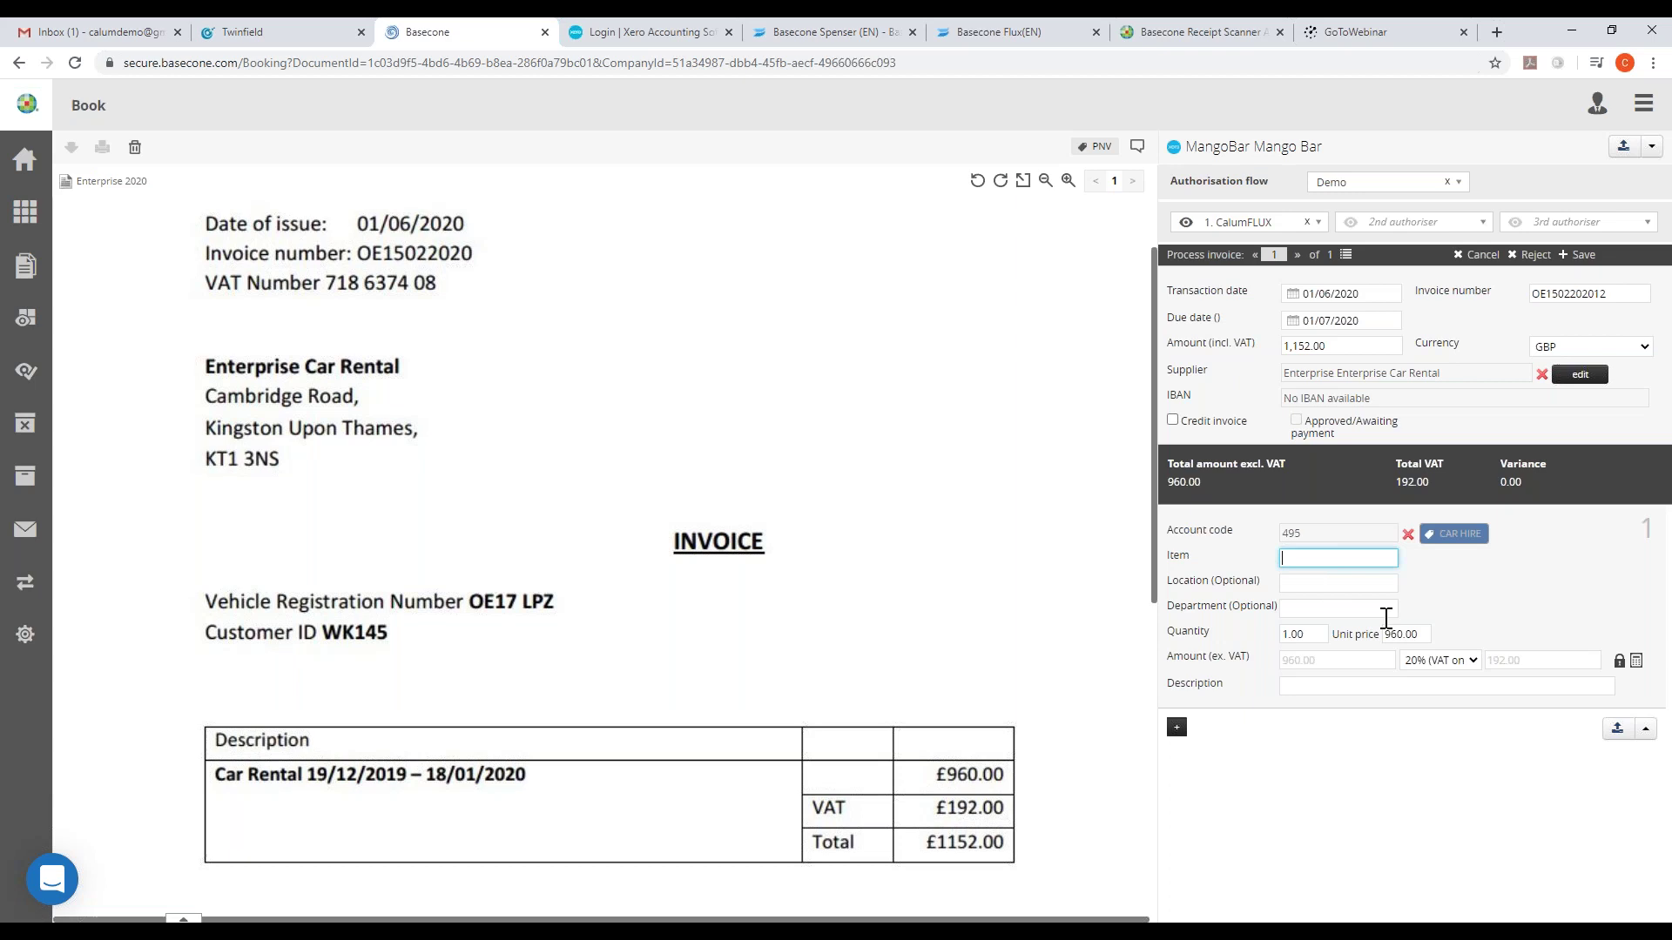
{"action": "left_click", "coordinate": [1338, 687]}
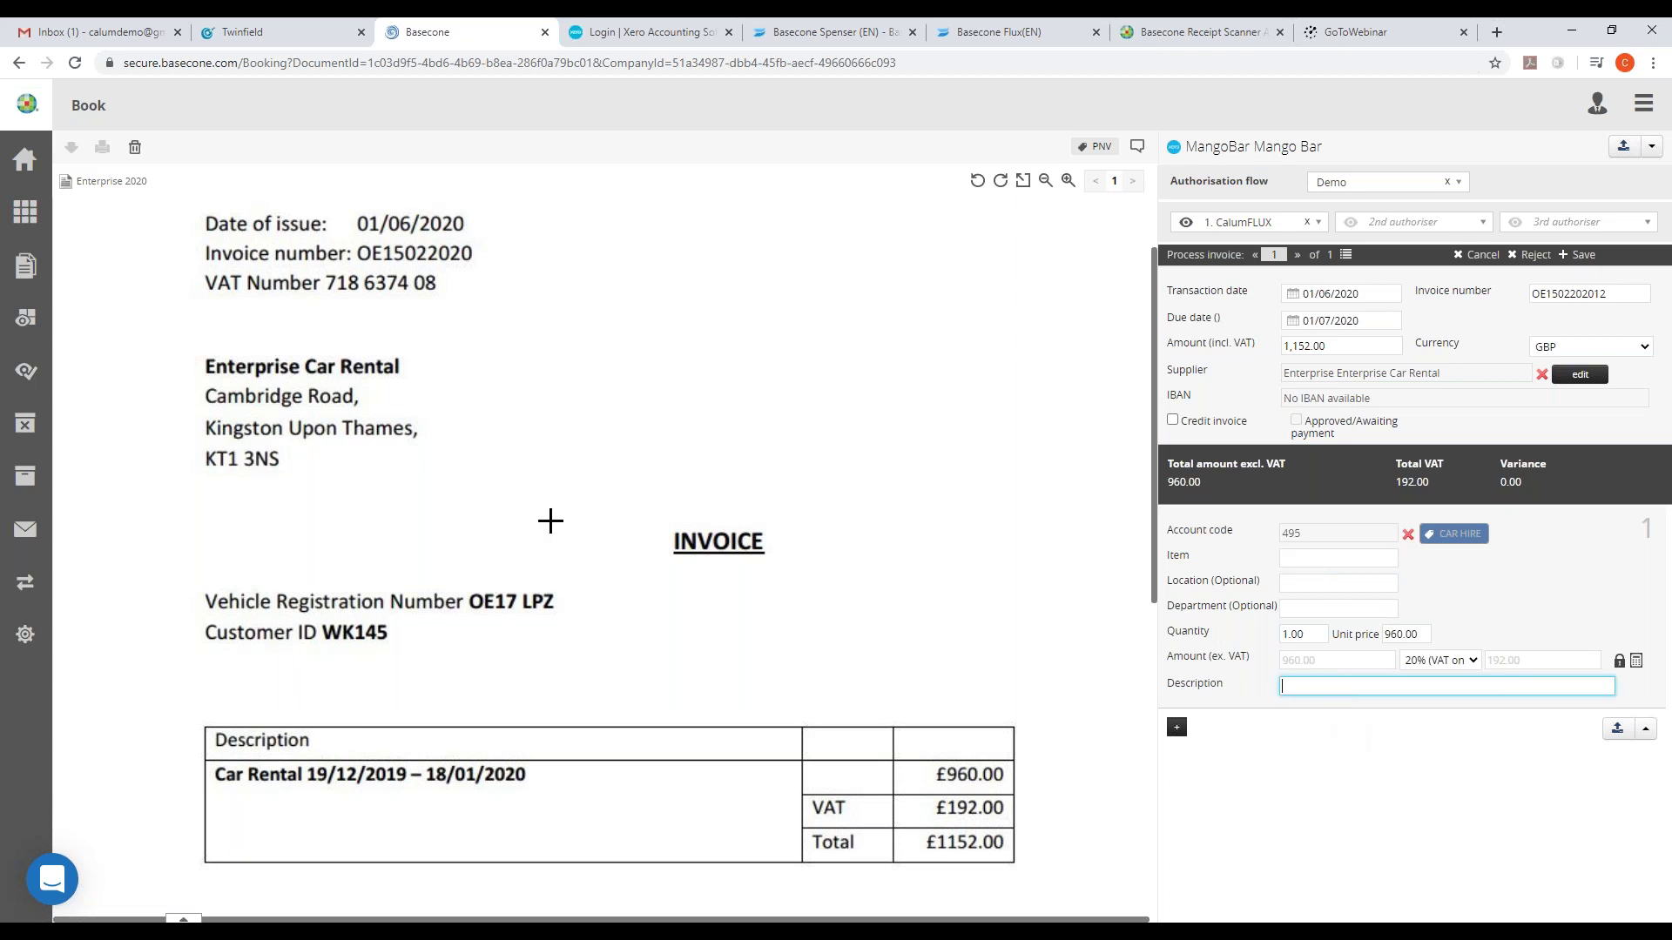
{"action": "scroll", "coordinate": [401, 536], "scroll_direction": "down", "scroll_amount": 2}
{"action": "left_click_drag", "start_coordinate": [219, 600], "coordinate": [530, 609]}
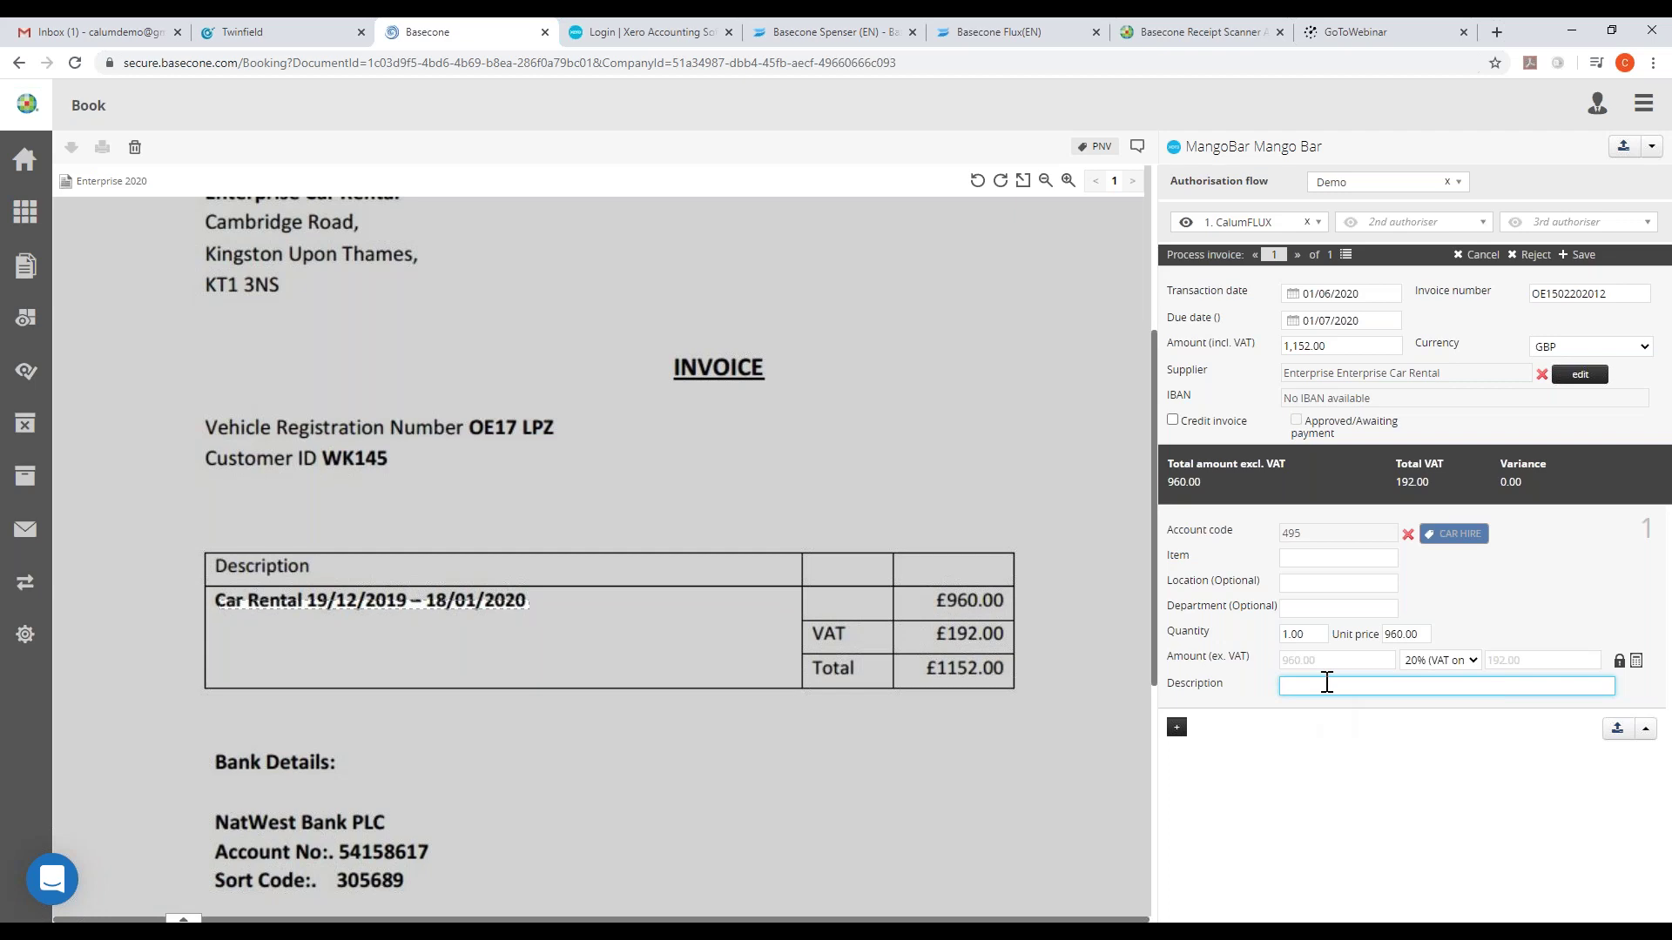
{"action": "left_click", "coordinate": [1327, 686]}
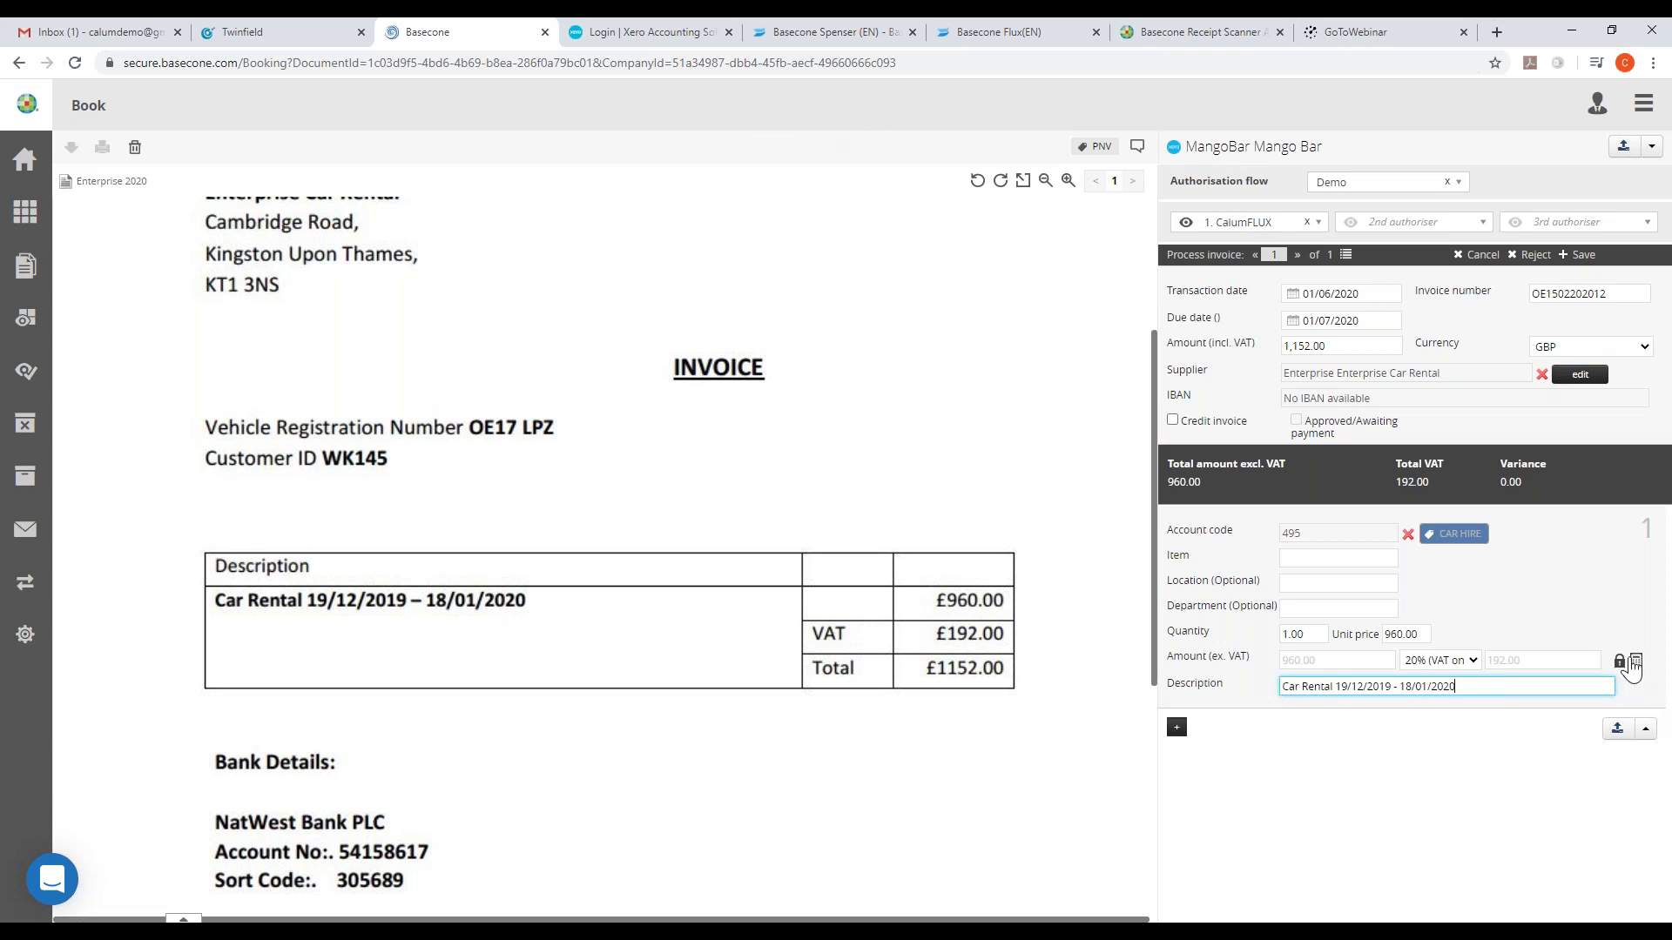
{"action": "left_click", "coordinate": [1617, 731]}
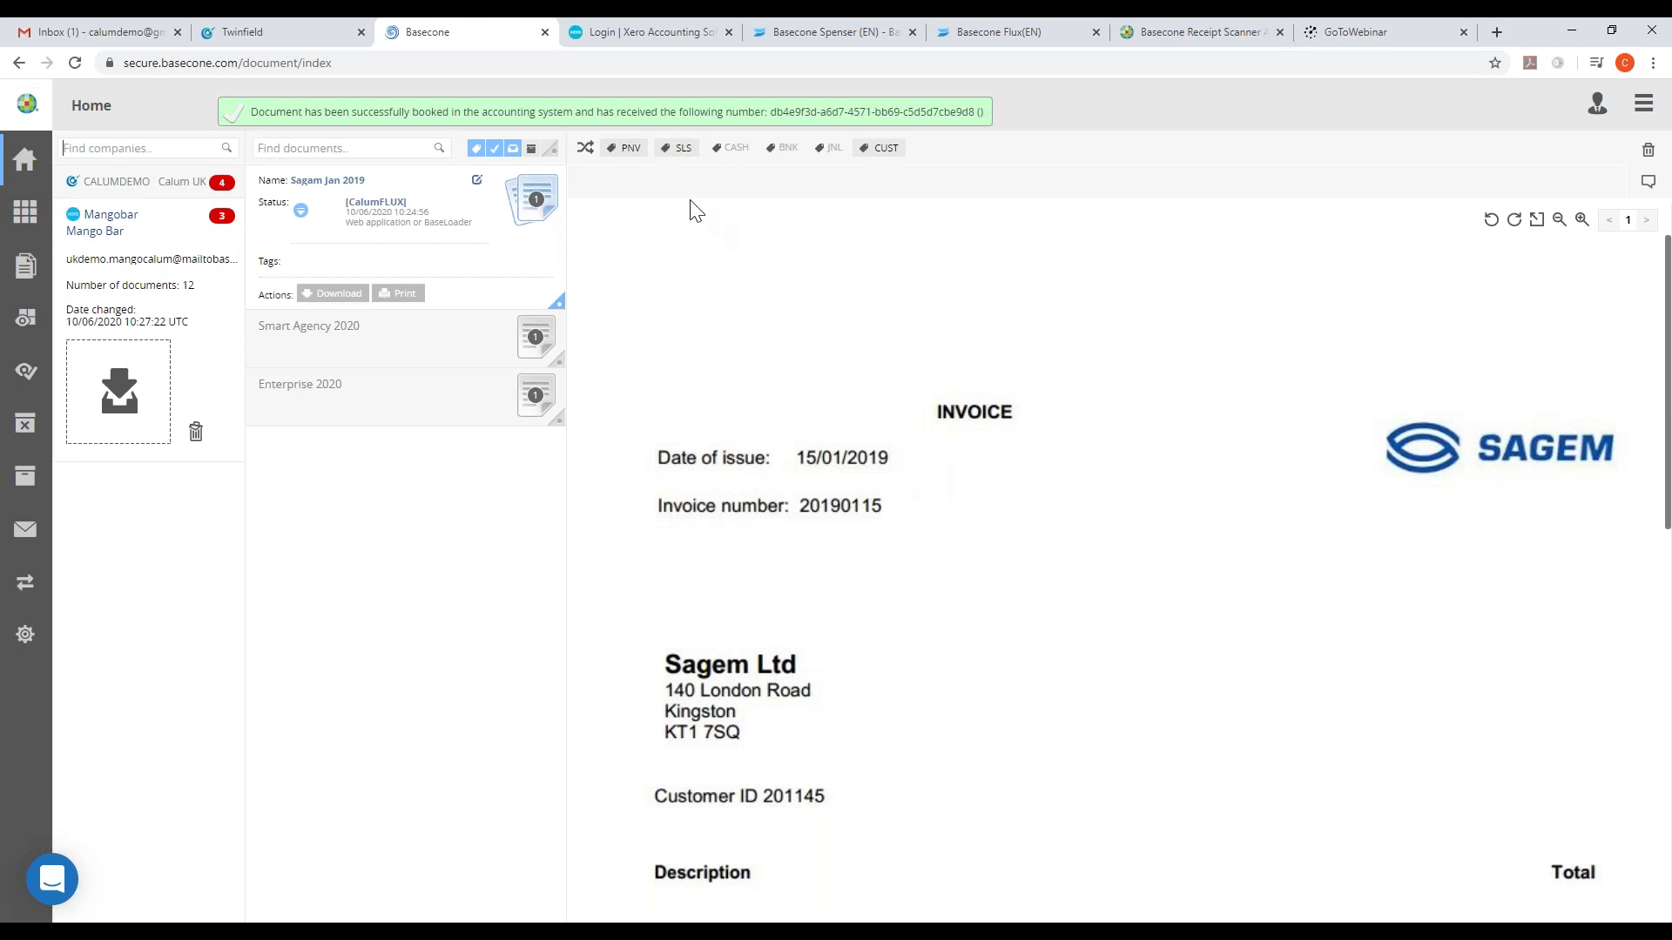
{"action": "left_click", "coordinate": [625, 32]}
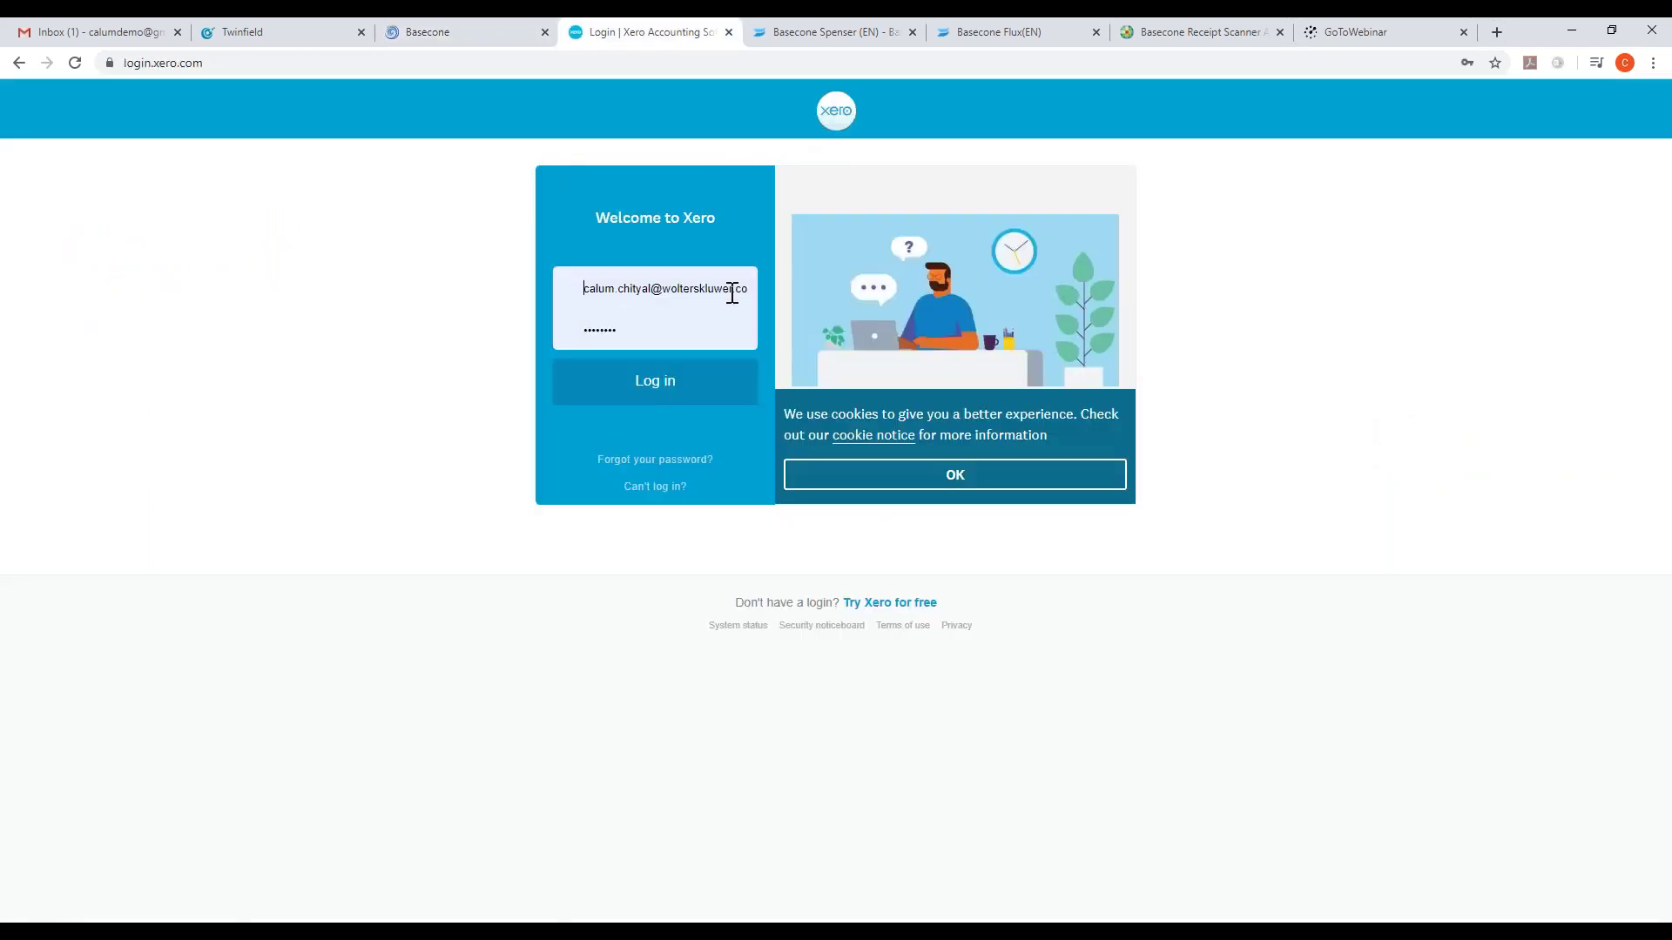
{"action": "left_click", "coordinate": [670, 387]}
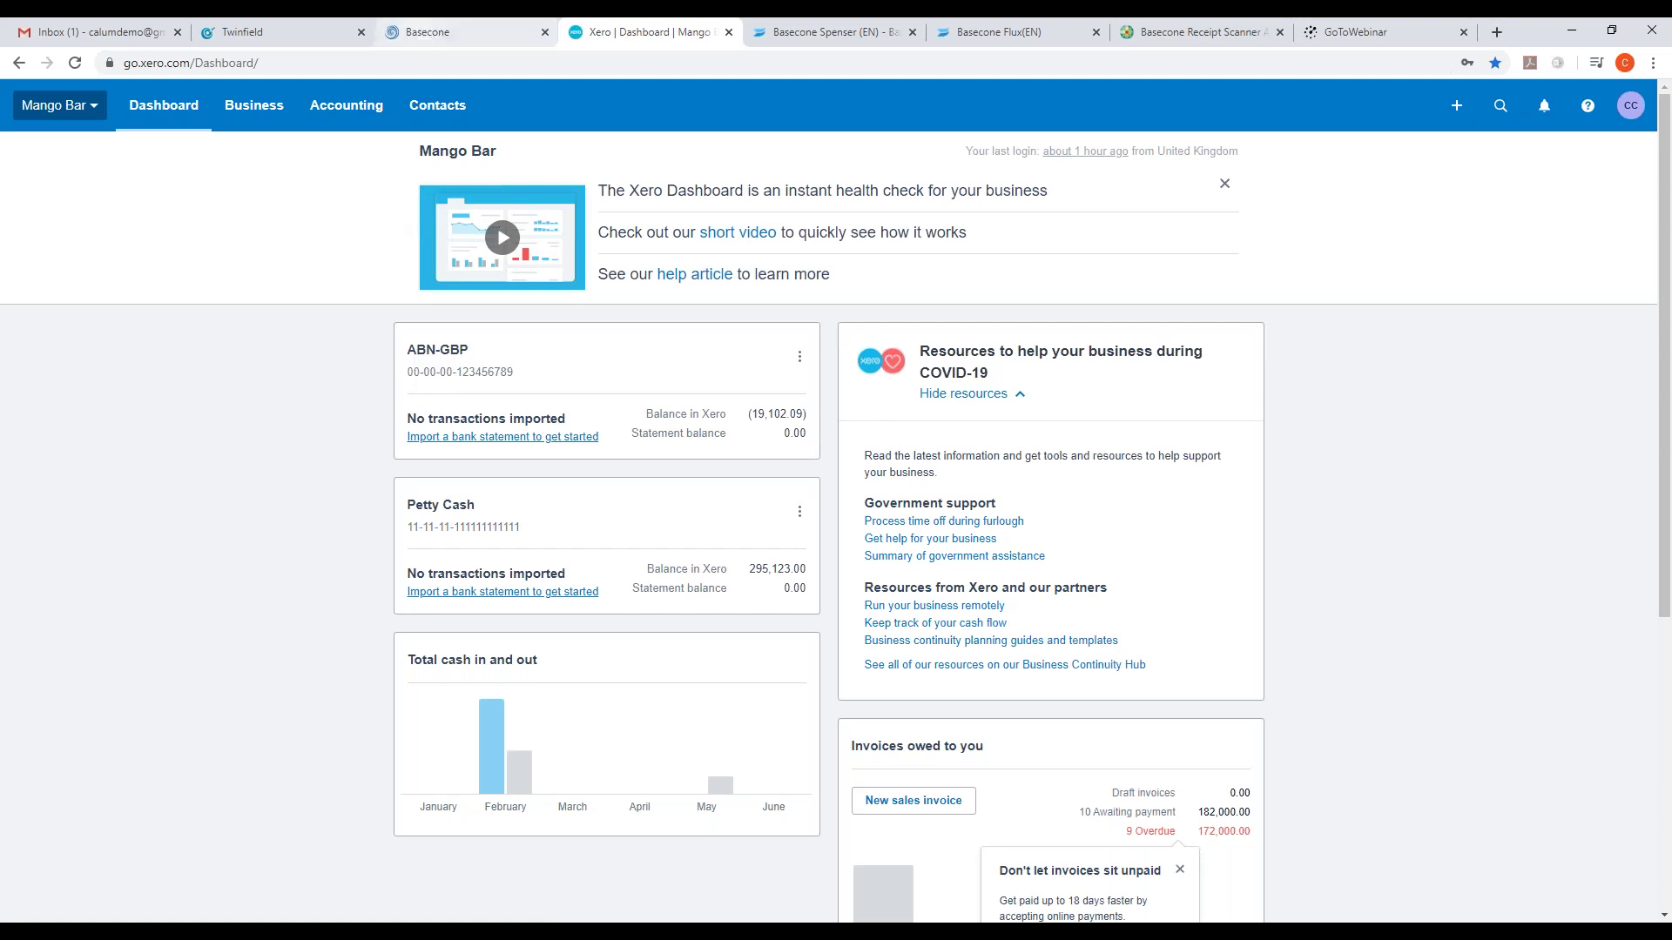
{"action": "left_click", "coordinate": [259, 117]}
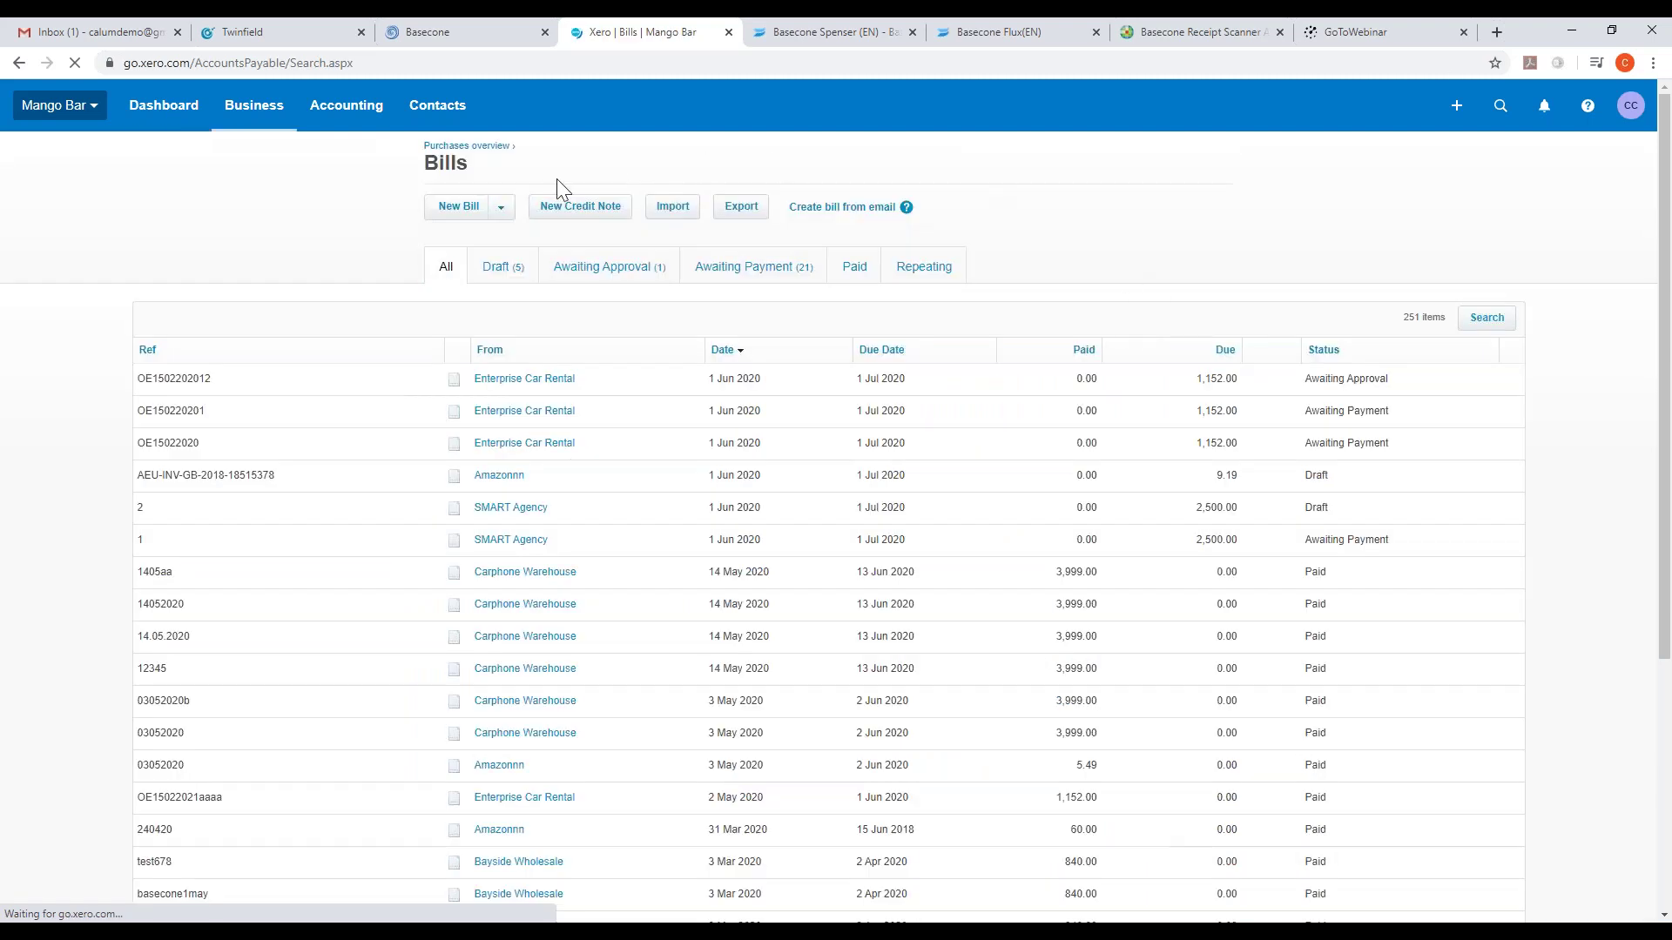
{"action": "left_click", "coordinate": [600, 273]}
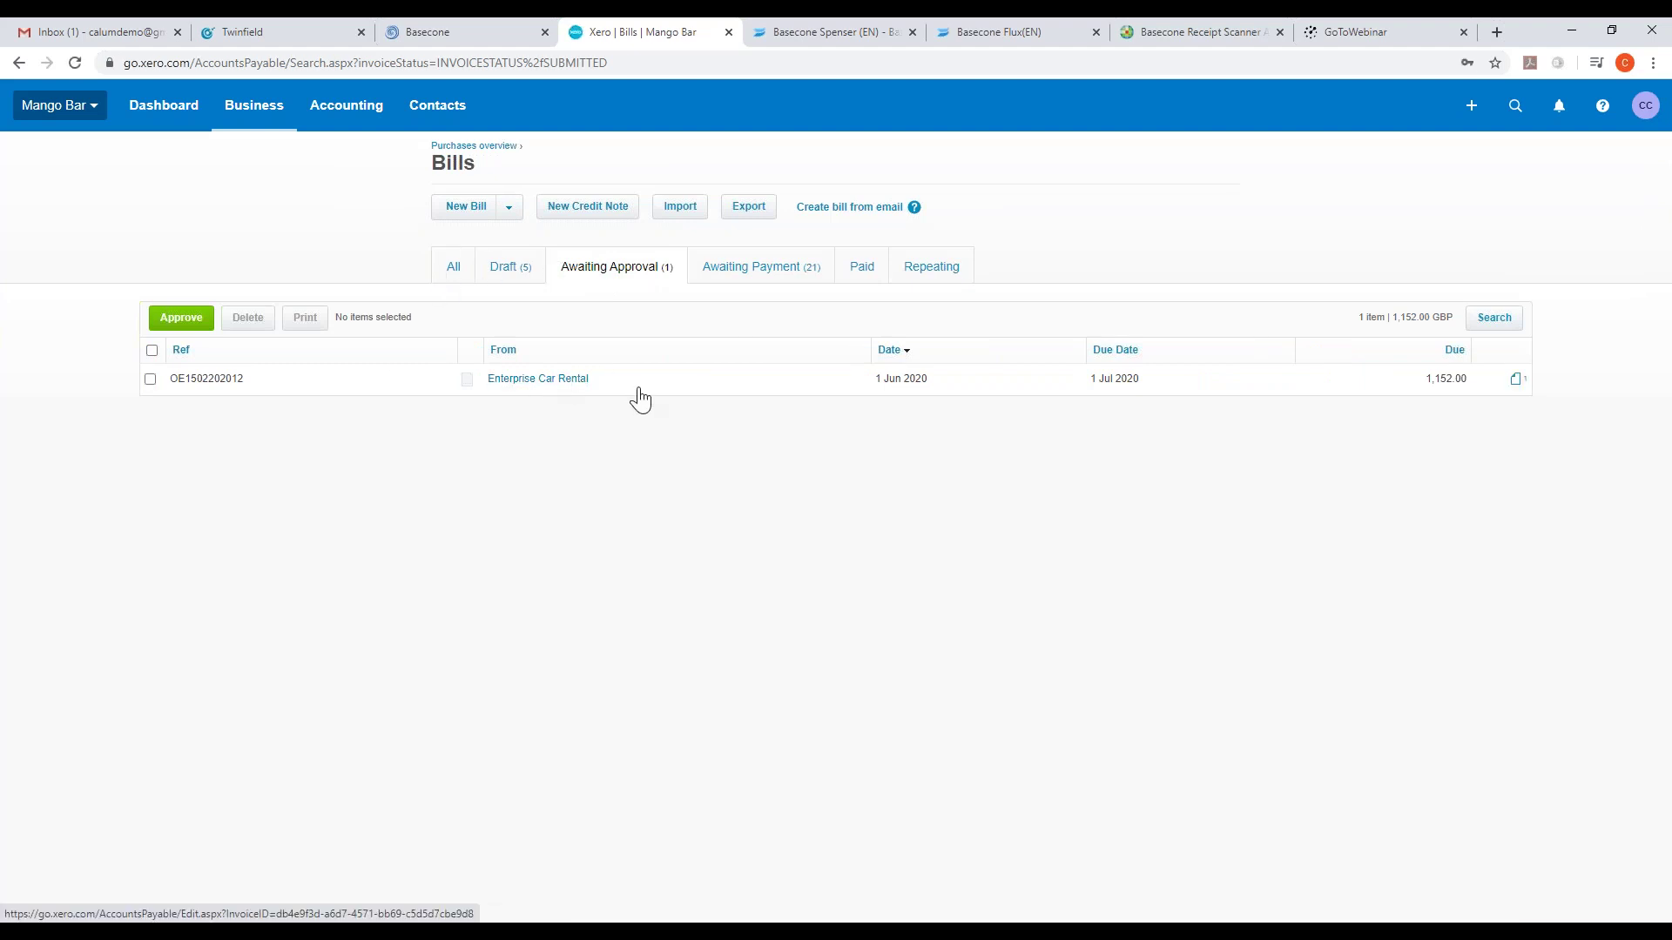
{"action": "left_click", "coordinate": [217, 378]}
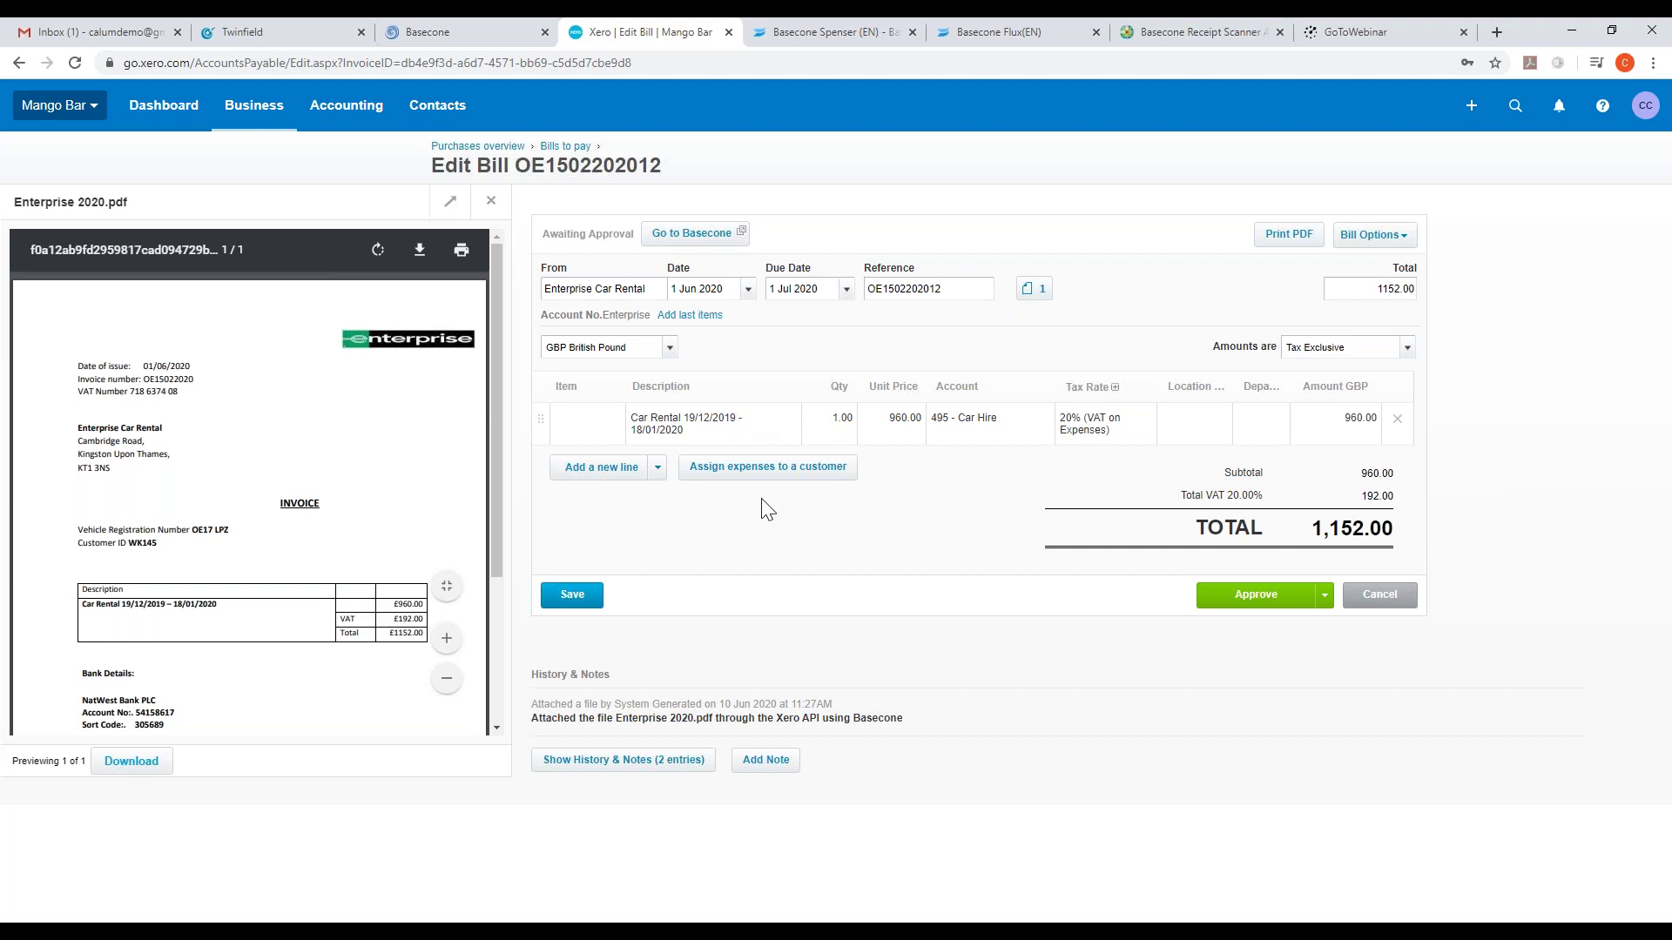
{"action": "left_click", "coordinate": [467, 32]}
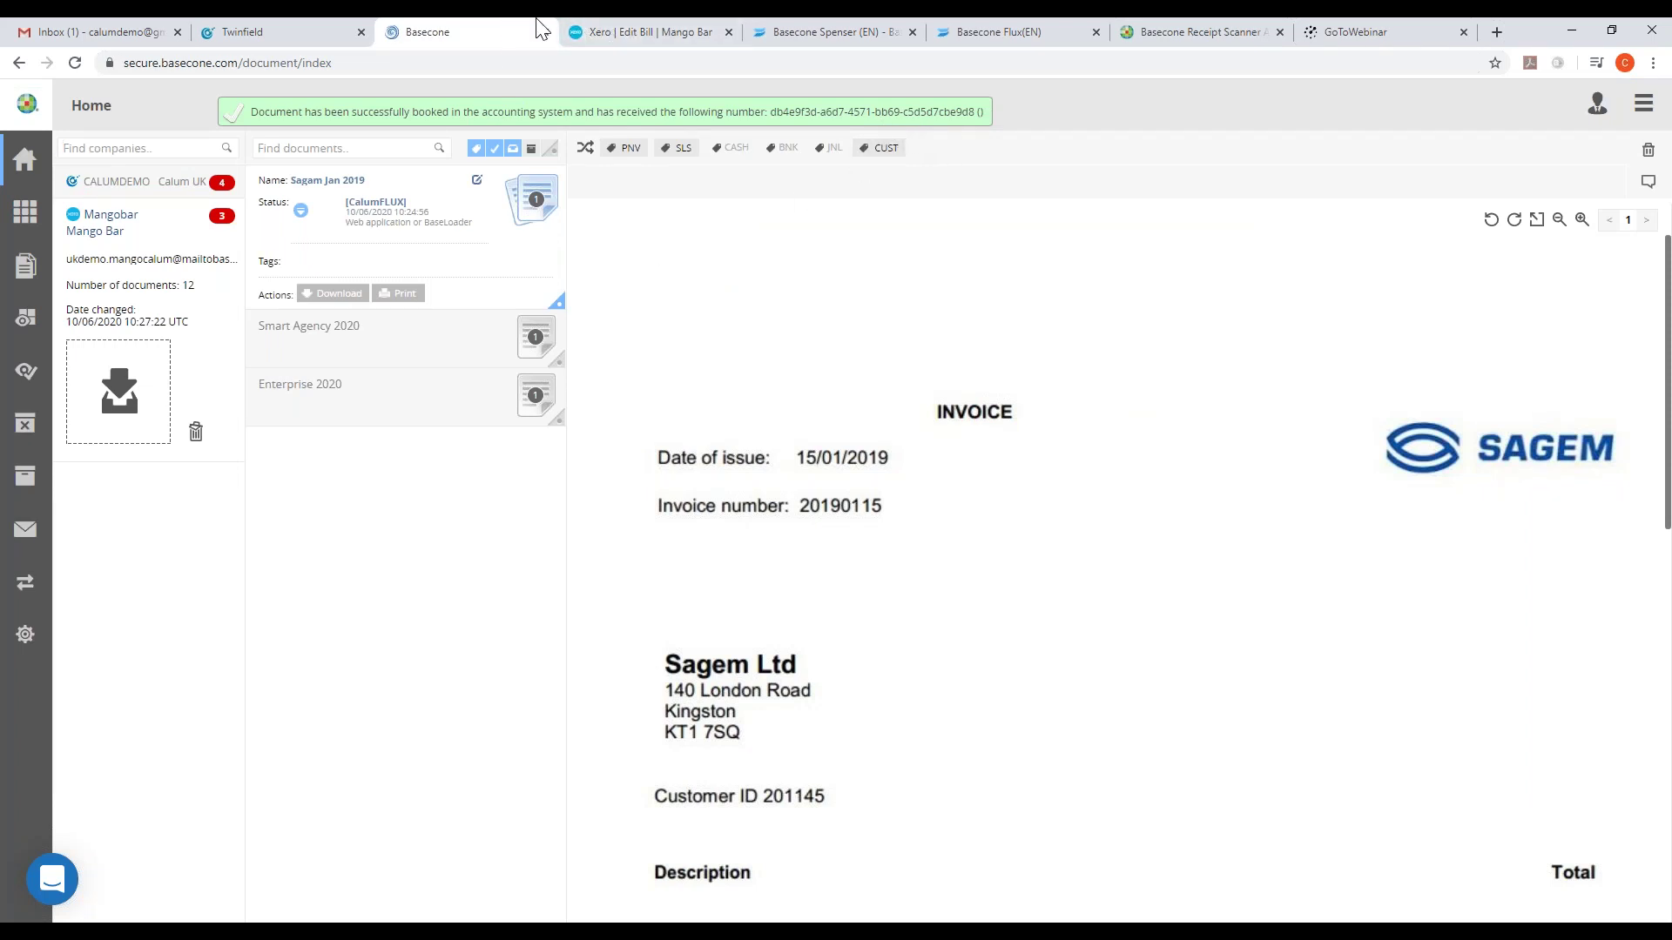
- Log out of Basecone and log back in with the authoriser's username and office code
{"action": "left_click", "coordinate": [1643, 104]}
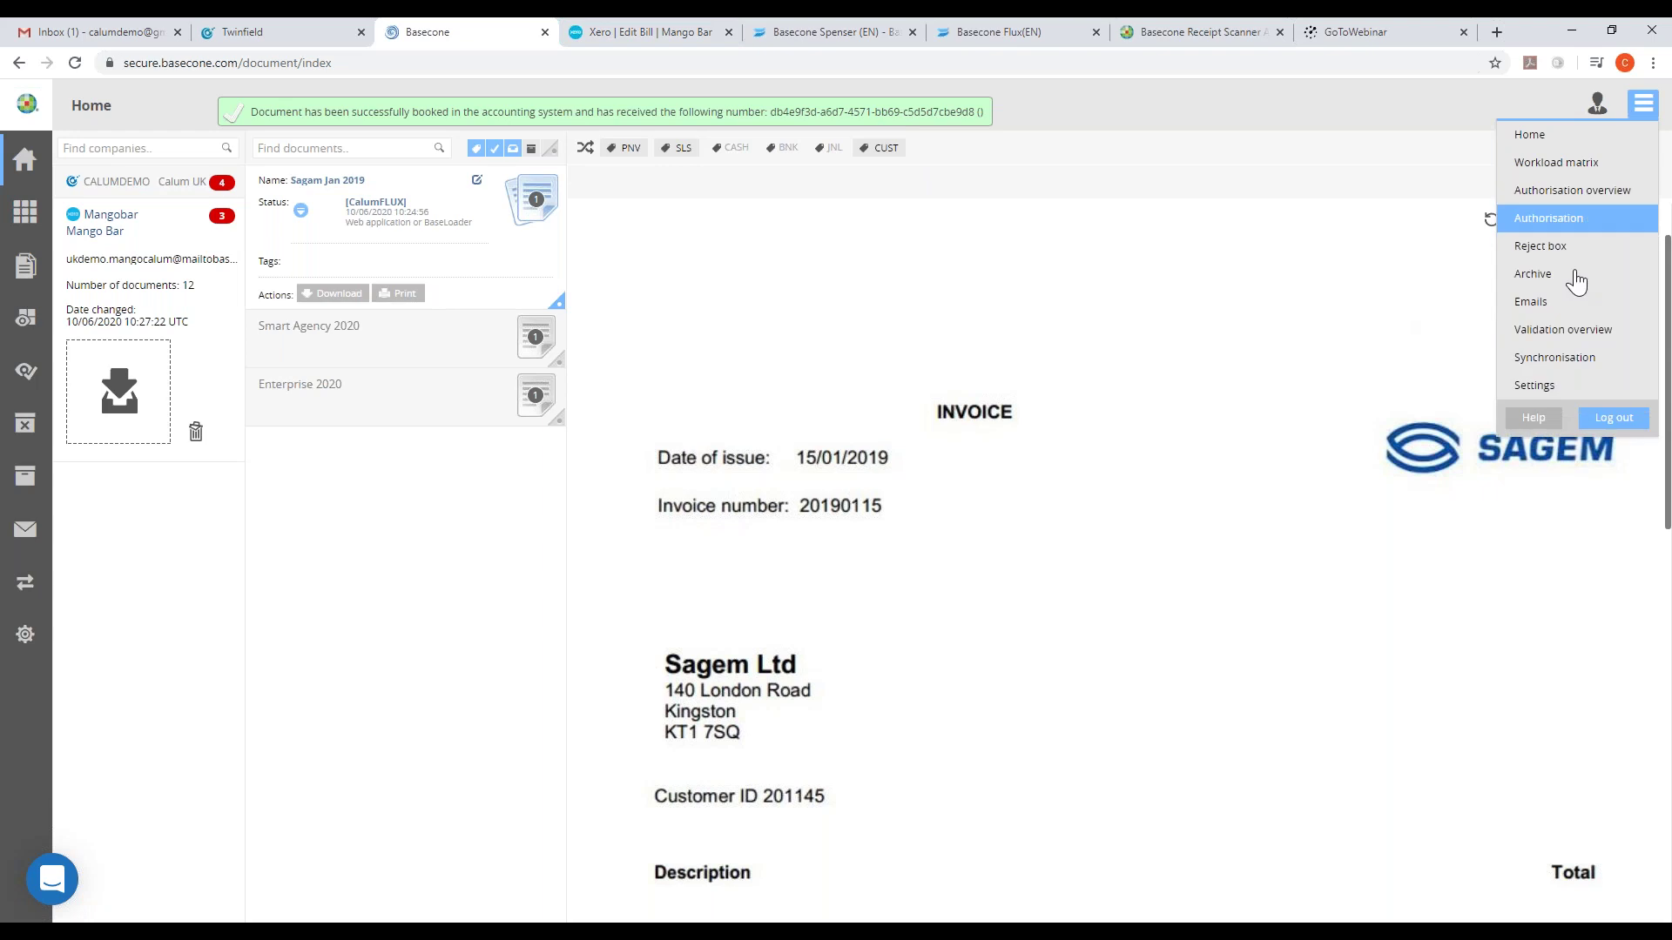
{"action": "left_click", "coordinate": [1608, 419]}
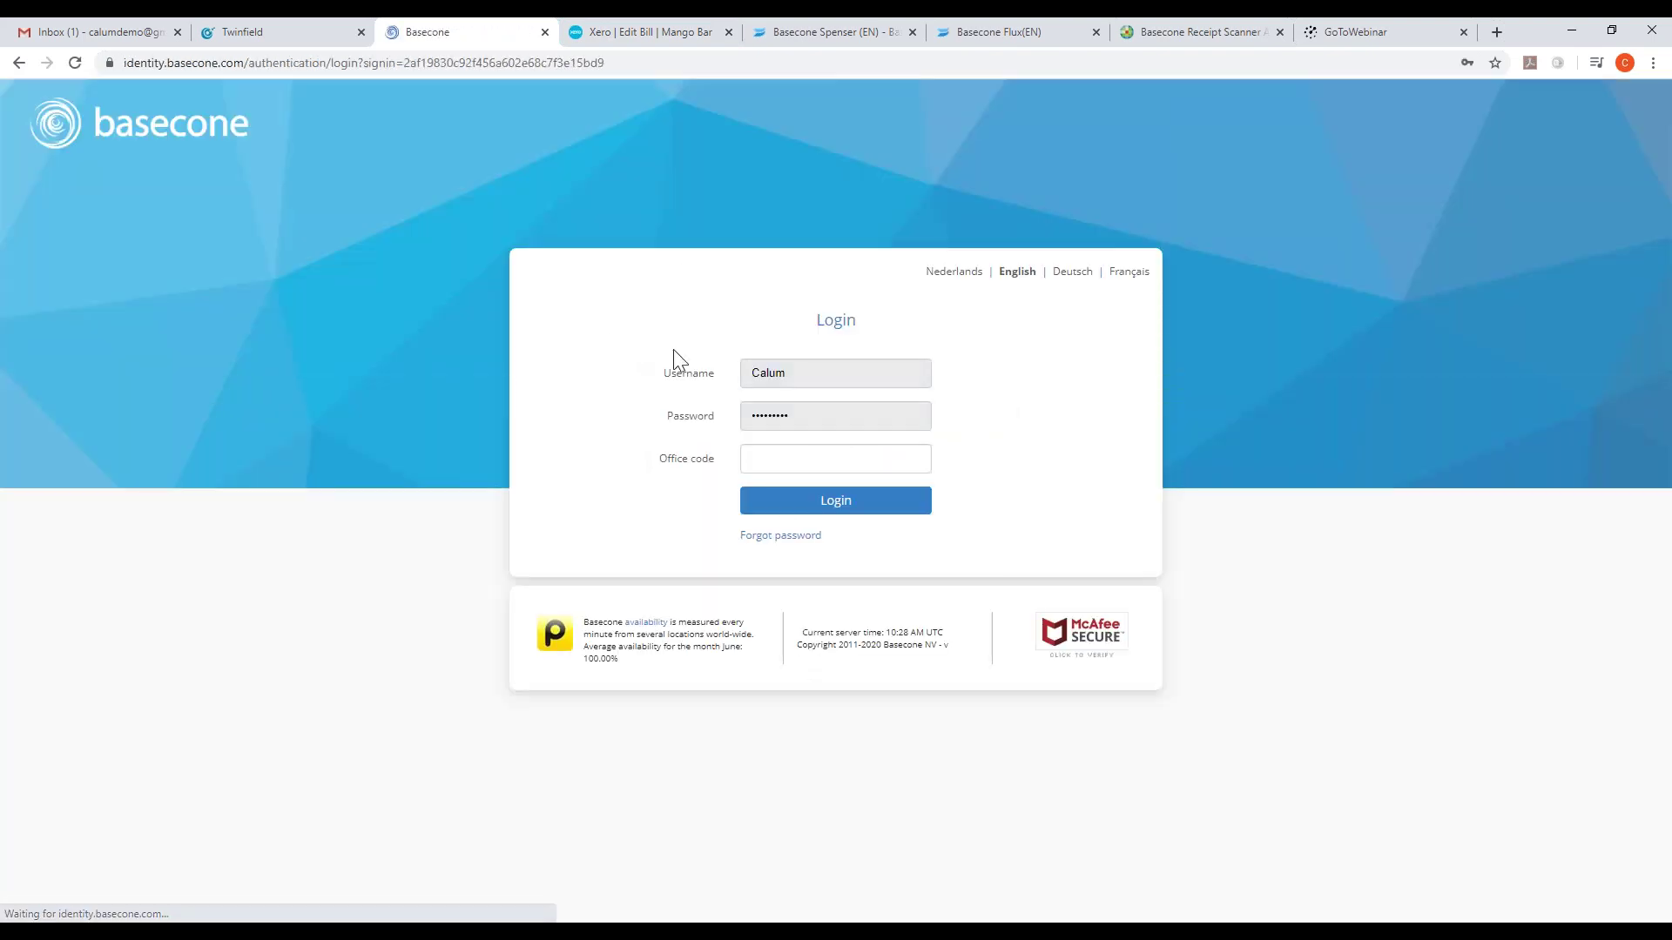
{"action": "left_click", "coordinate": [821, 364]}
{"action": "type", "text": "flux"}
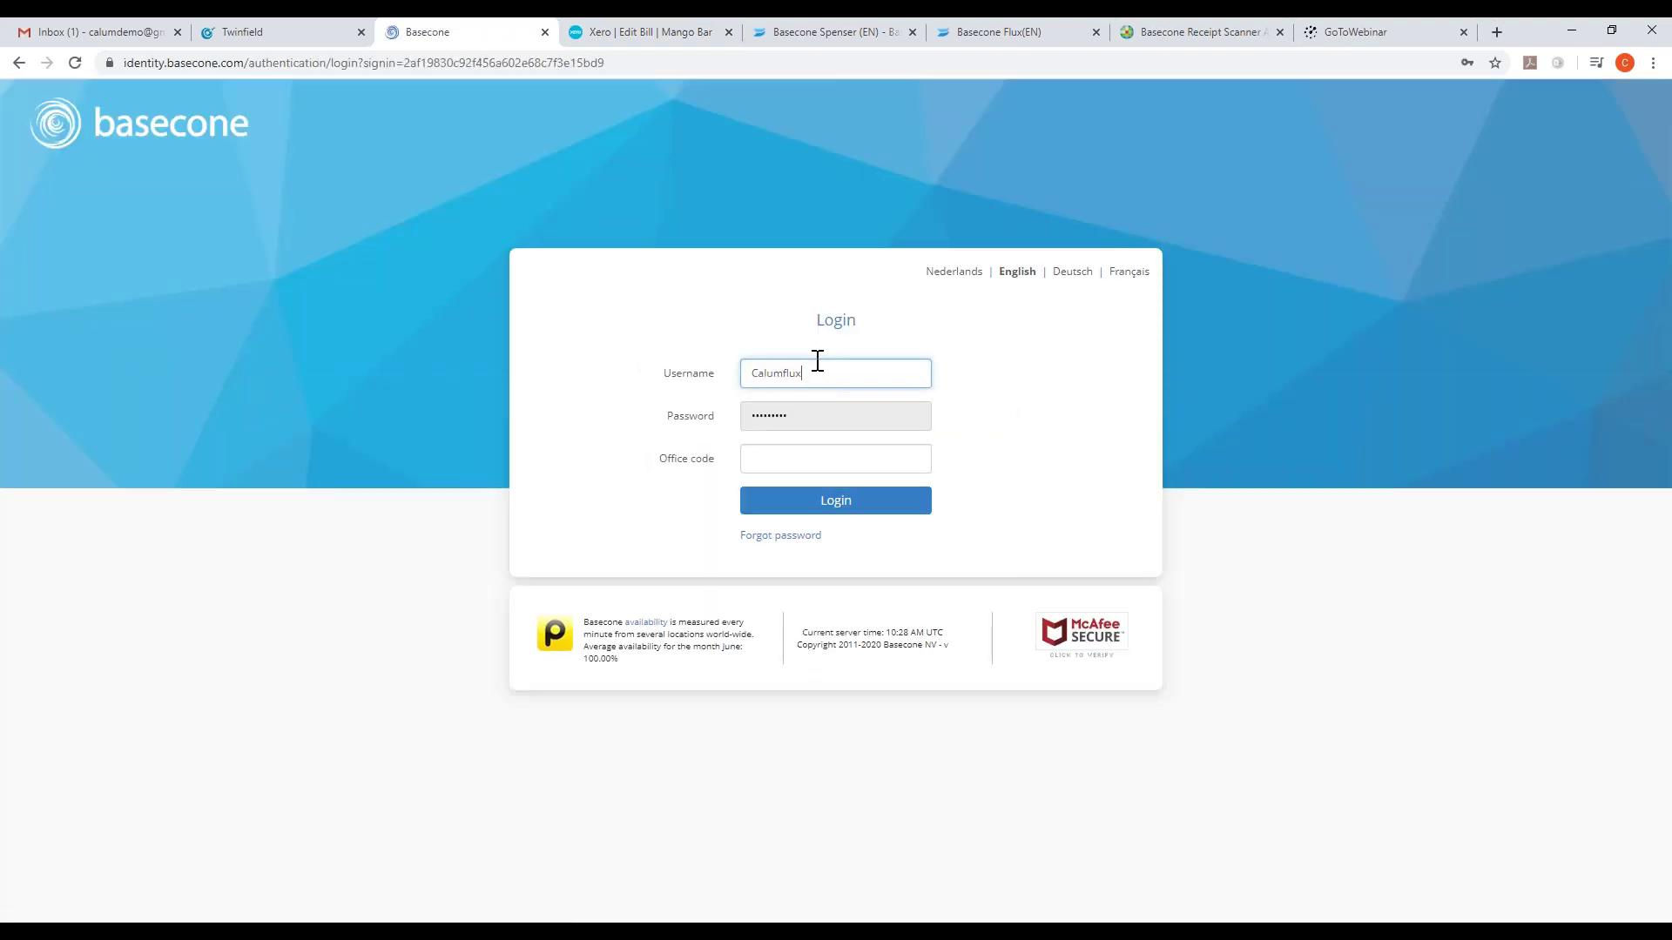
{"action": "left_click", "coordinate": [812, 461]}
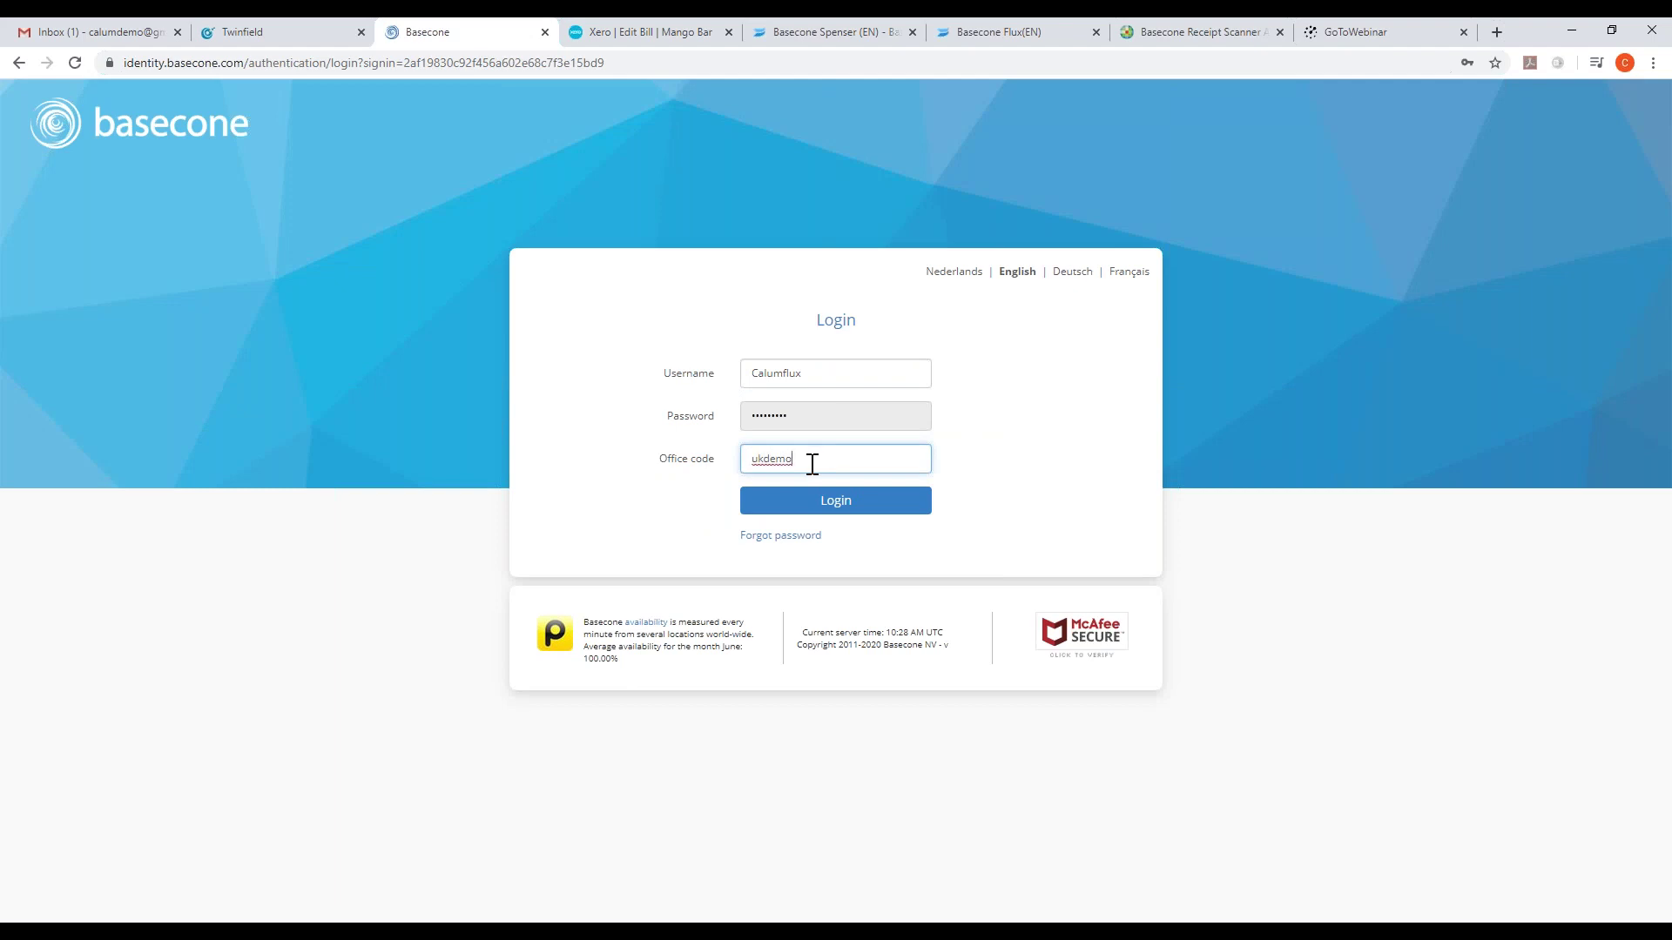
{"action": "key", "text": "Return"}
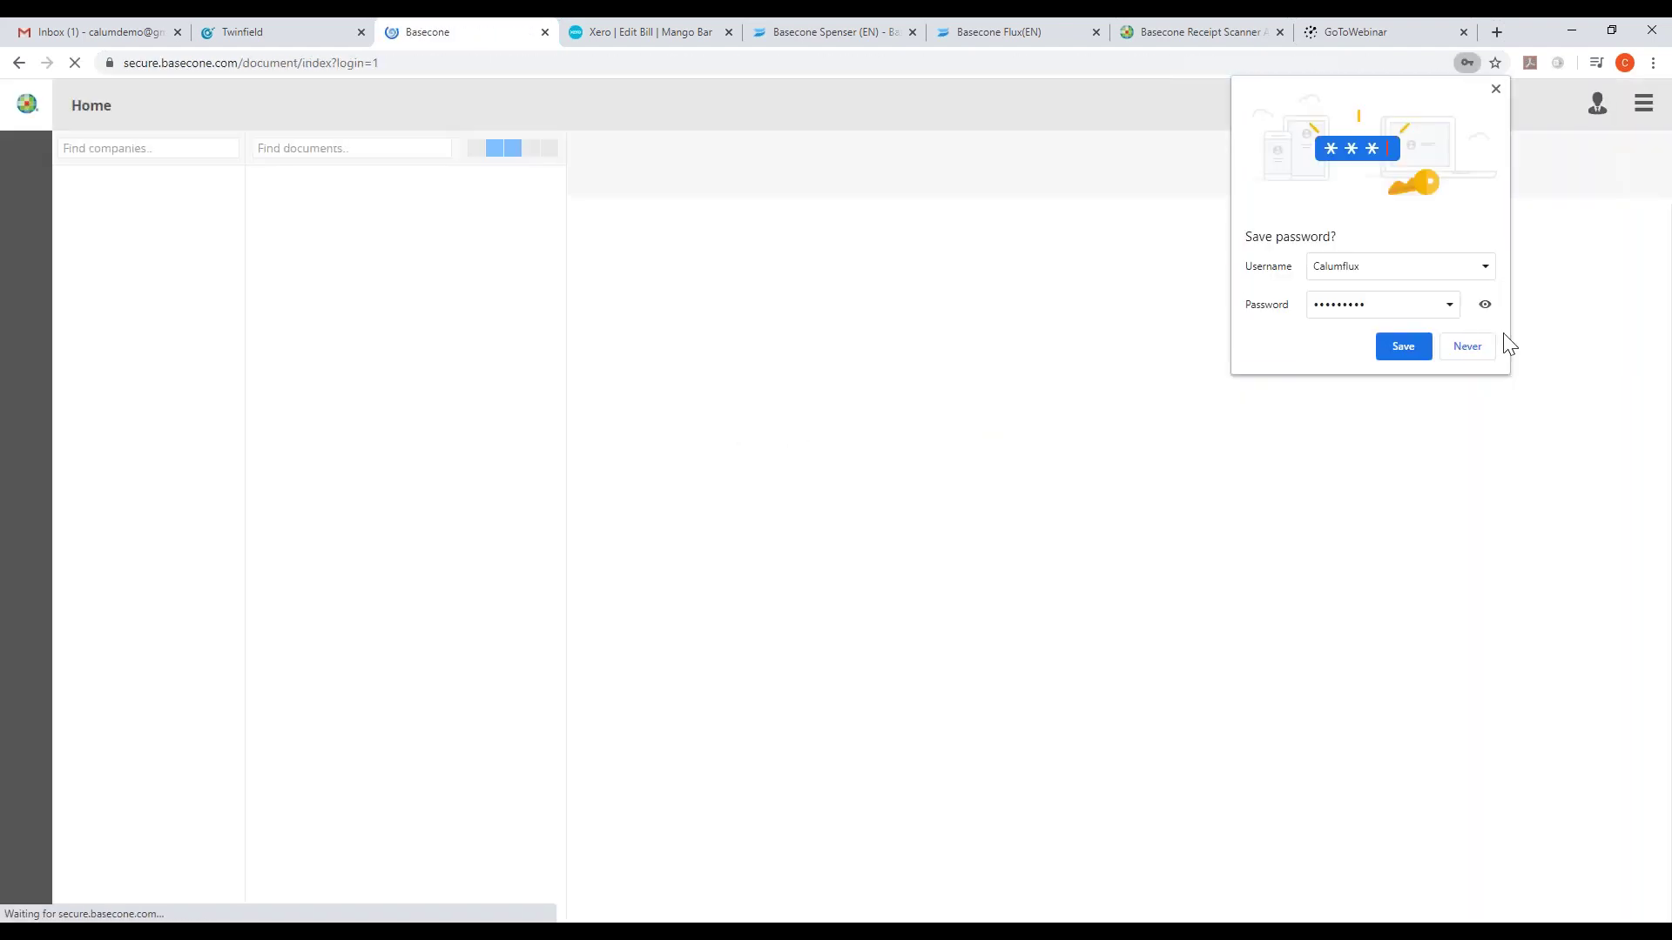
- Decline saving the password and authorise the Enterprise Car Rental invoice on the Authorisation page
{"action": "left_click", "coordinate": [1471, 348]}
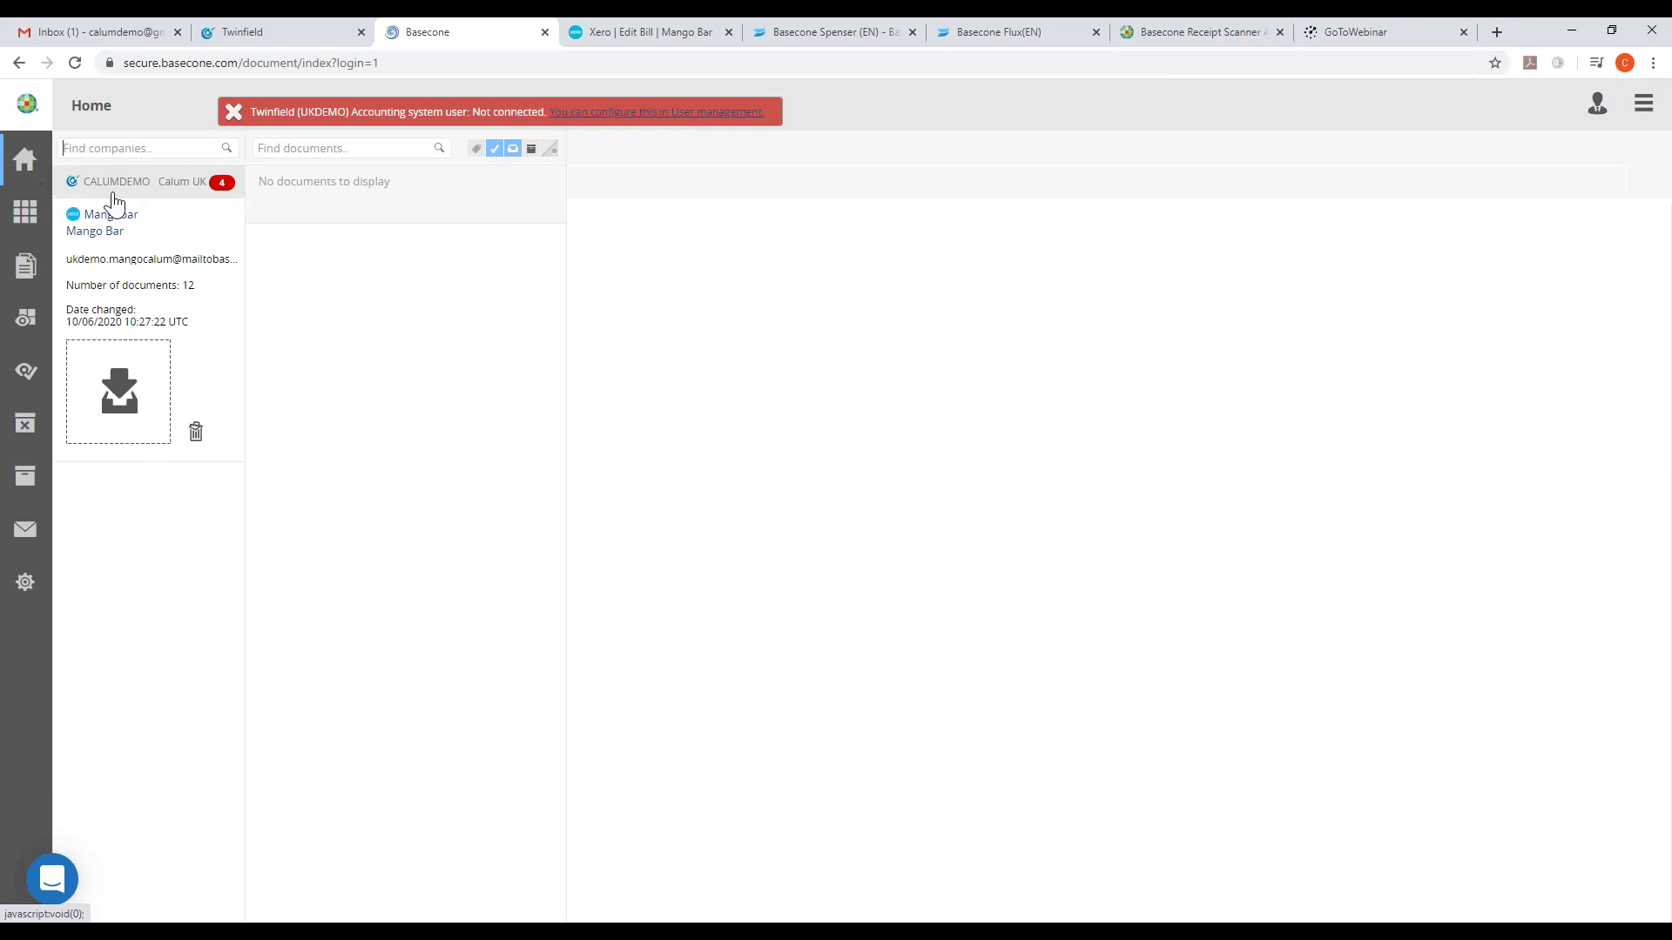
{"action": "left_click", "coordinate": [24, 379]}
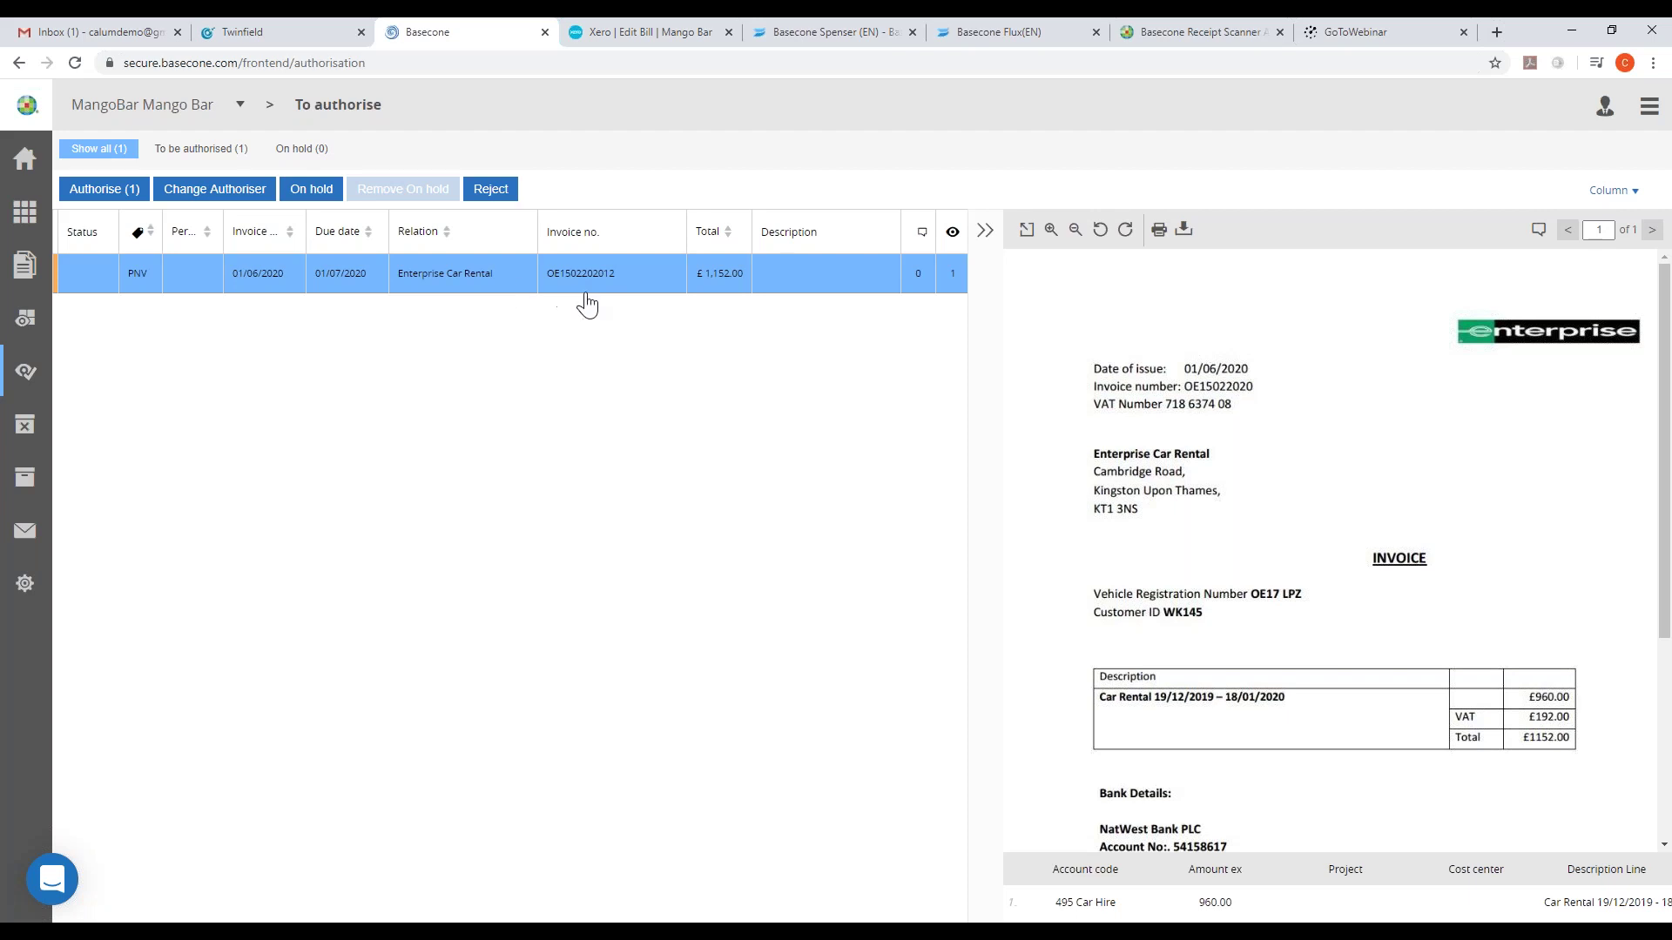
{"action": "left_click", "coordinate": [90, 196]}
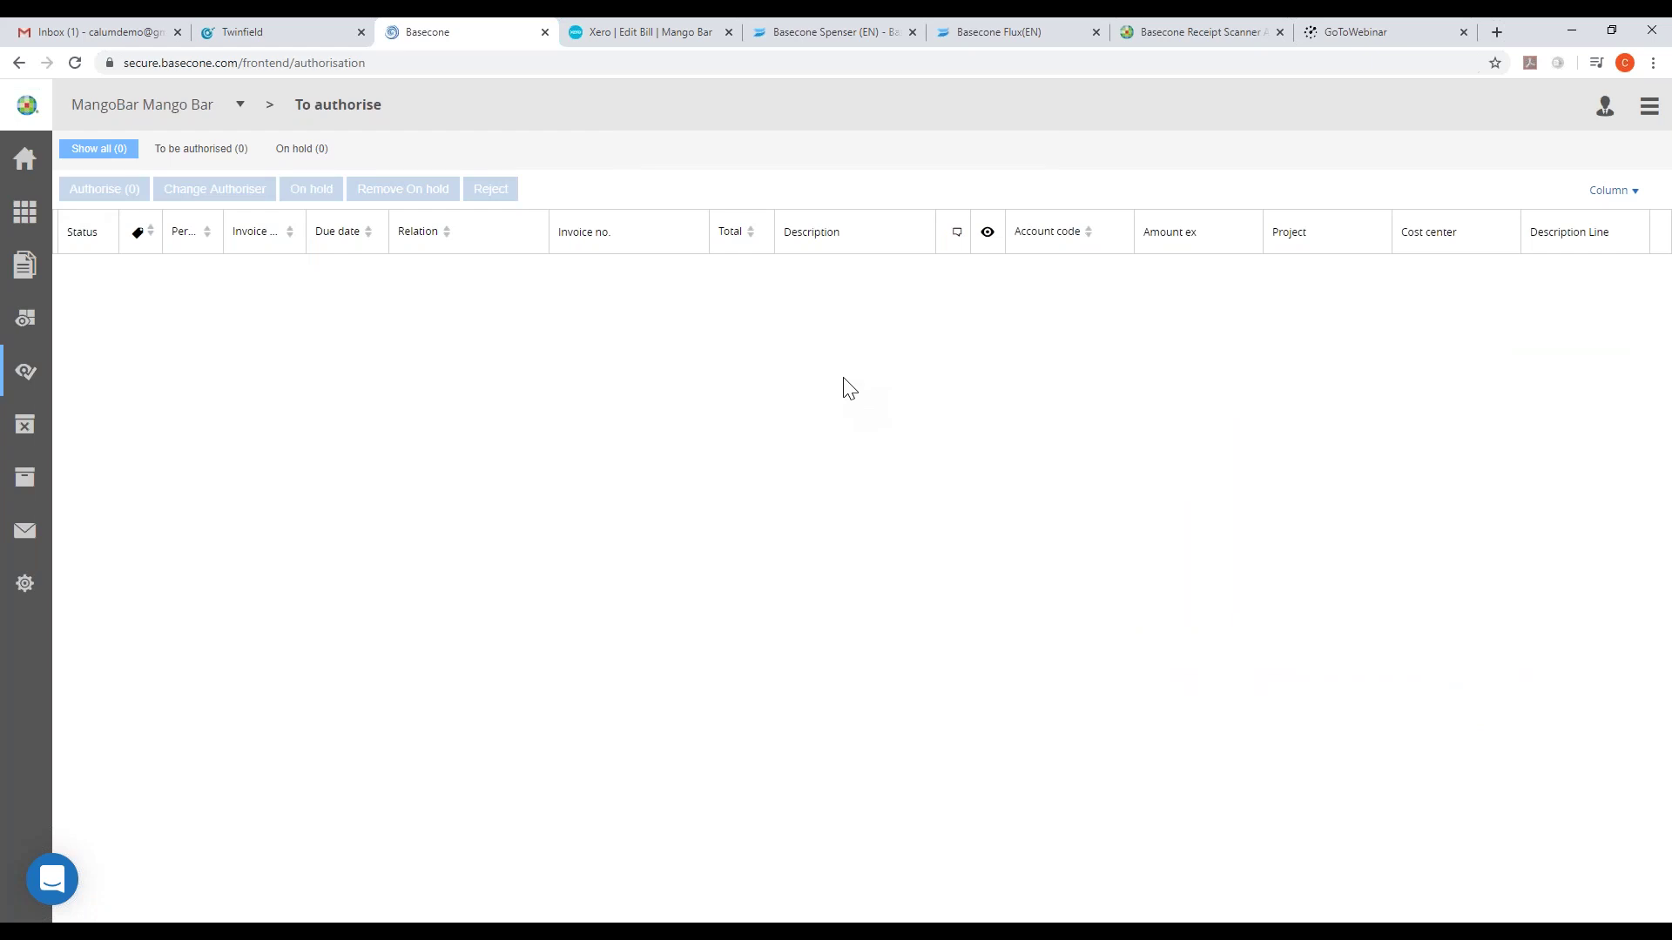
{"action": "left_click", "coordinate": [660, 29]}
{"action": "left_click", "coordinate": [254, 106]}
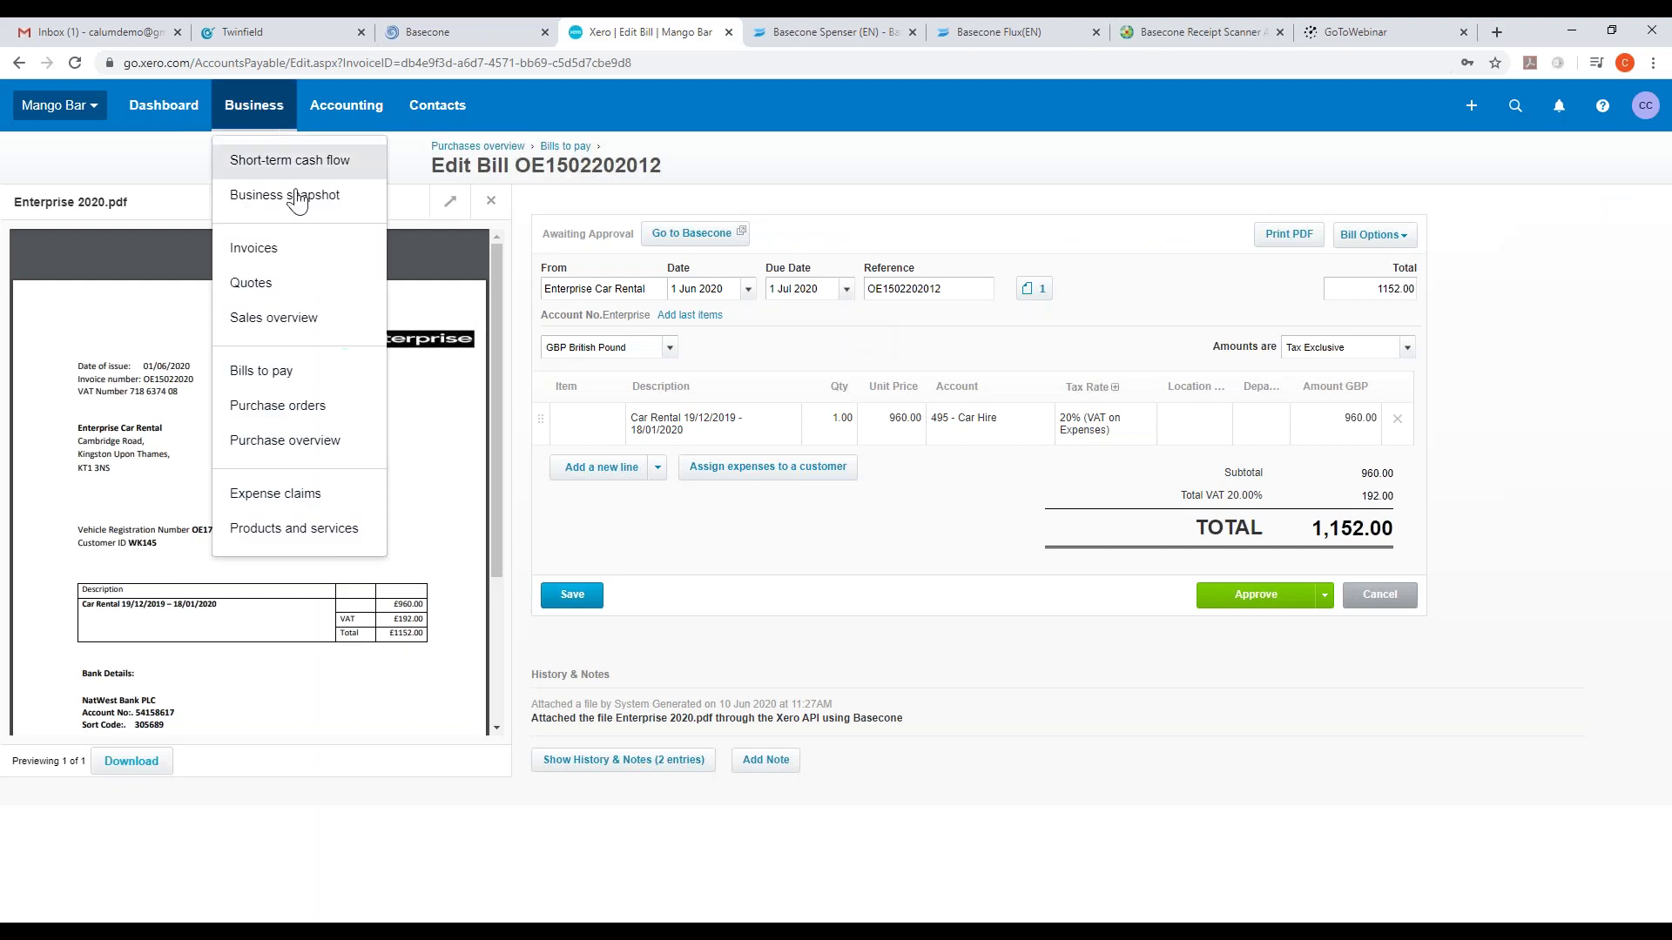
{"action": "left_click", "coordinate": [261, 371]}
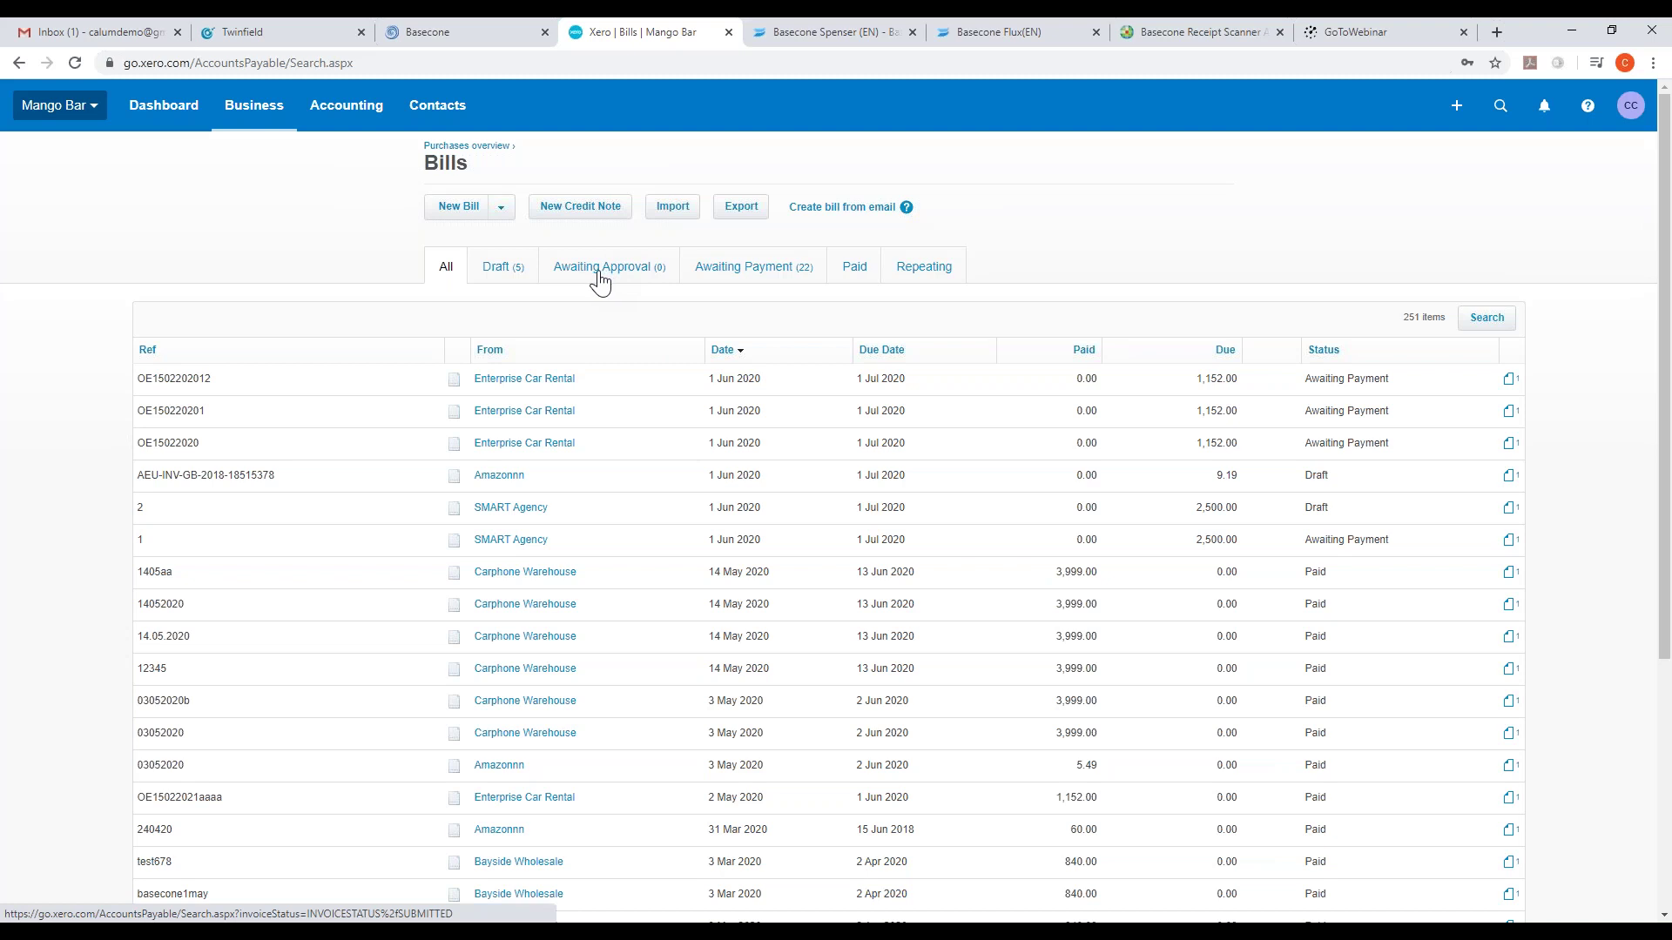
{"action": "left_click", "coordinate": [742, 274]}
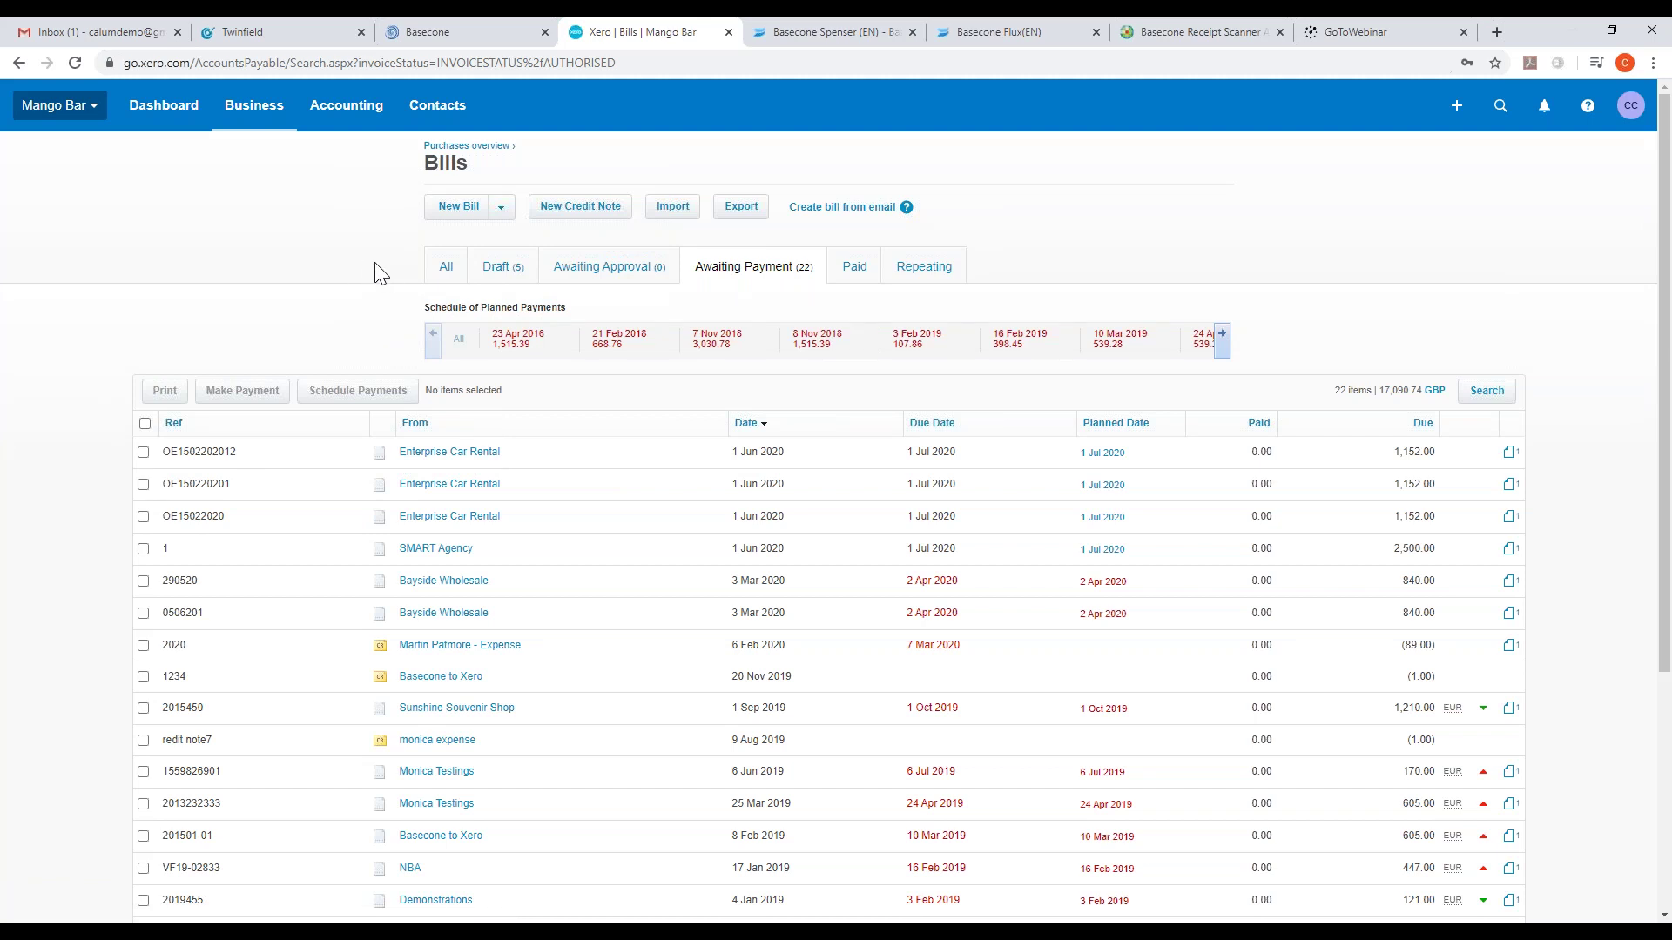
{"action": "left_click", "coordinate": [455, 28]}
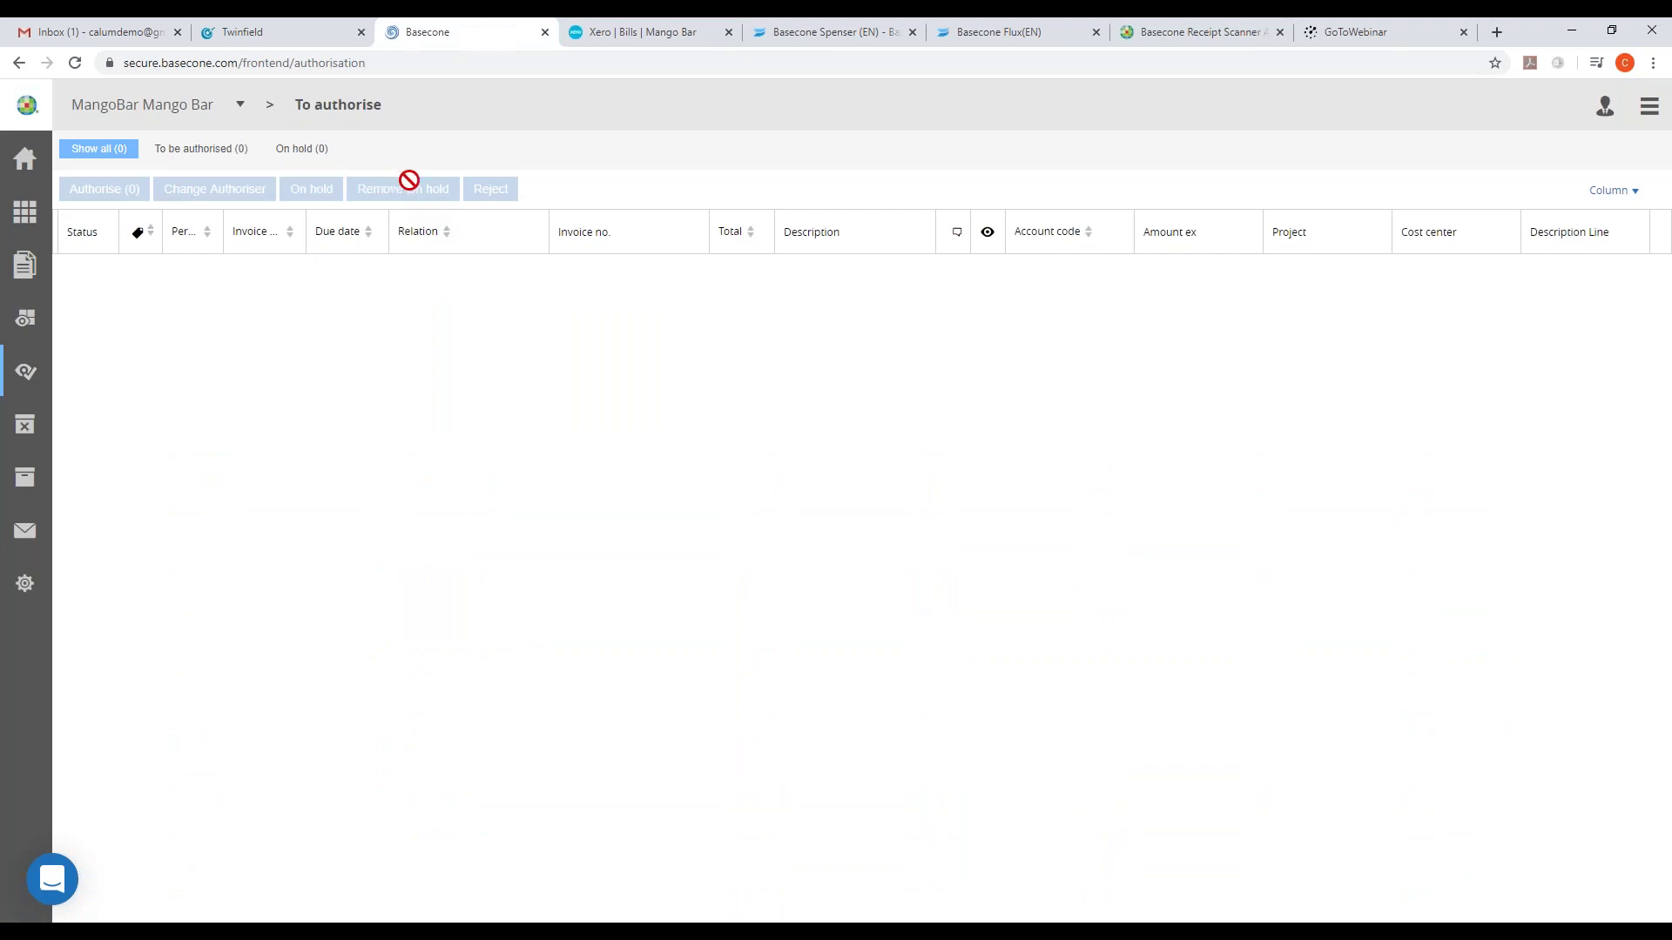
- Filter the Basecone document archive by supplier to Amazon (2041)
{"action": "left_click", "coordinate": [30, 493]}
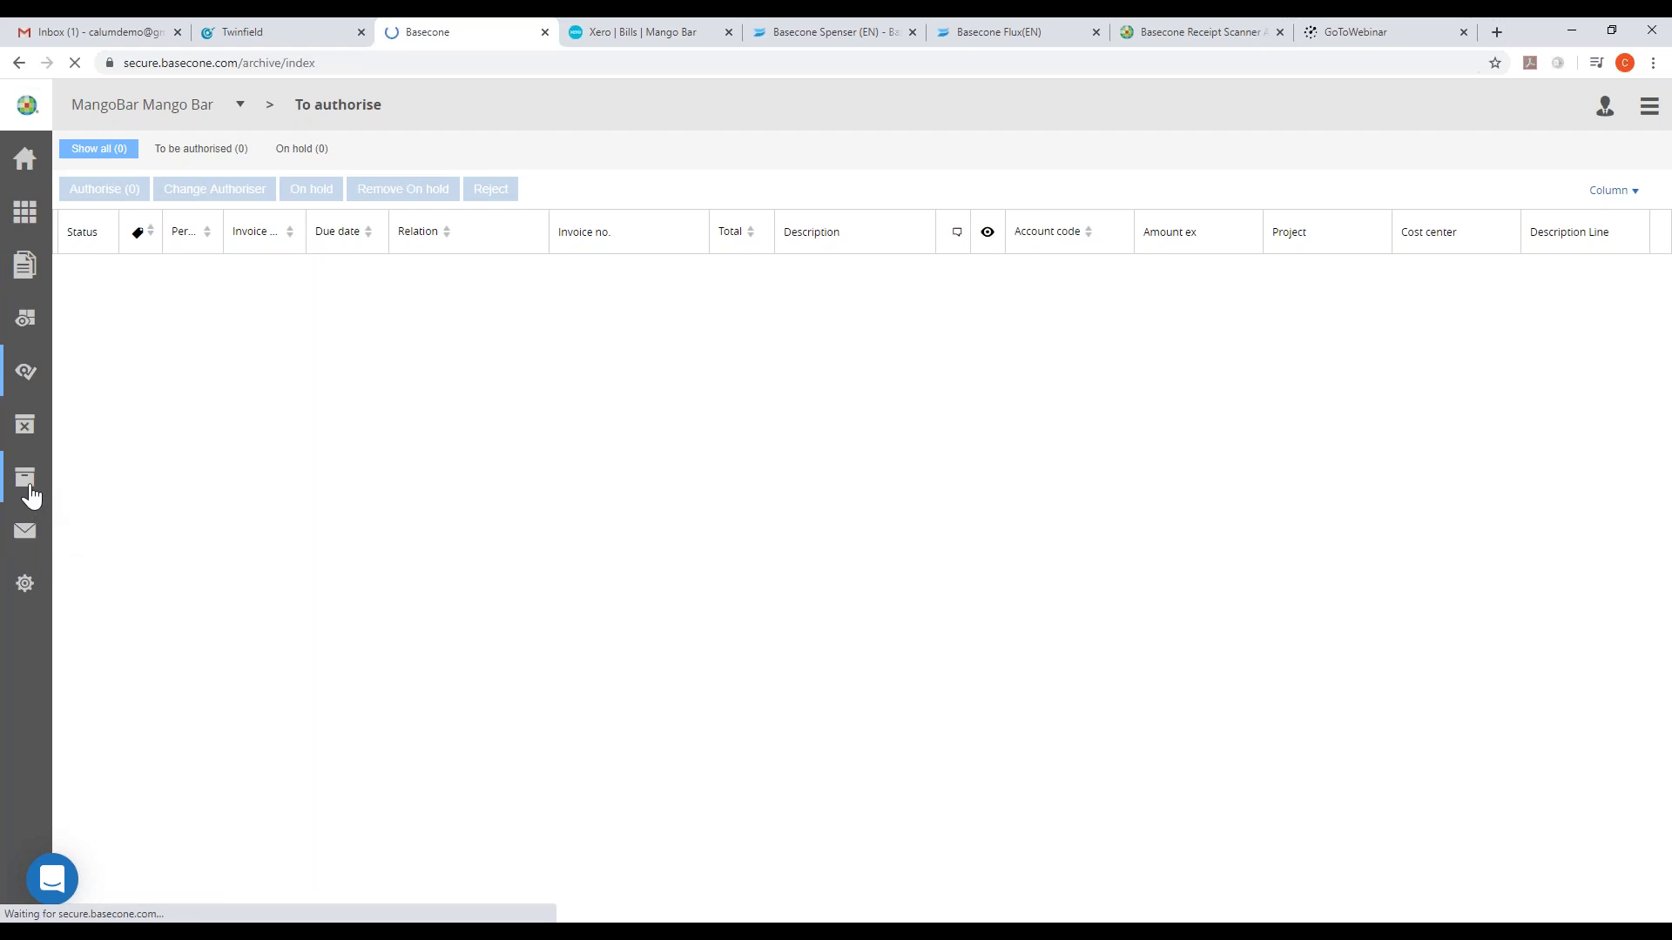
{"action": "left_click", "coordinate": [418, 233]}
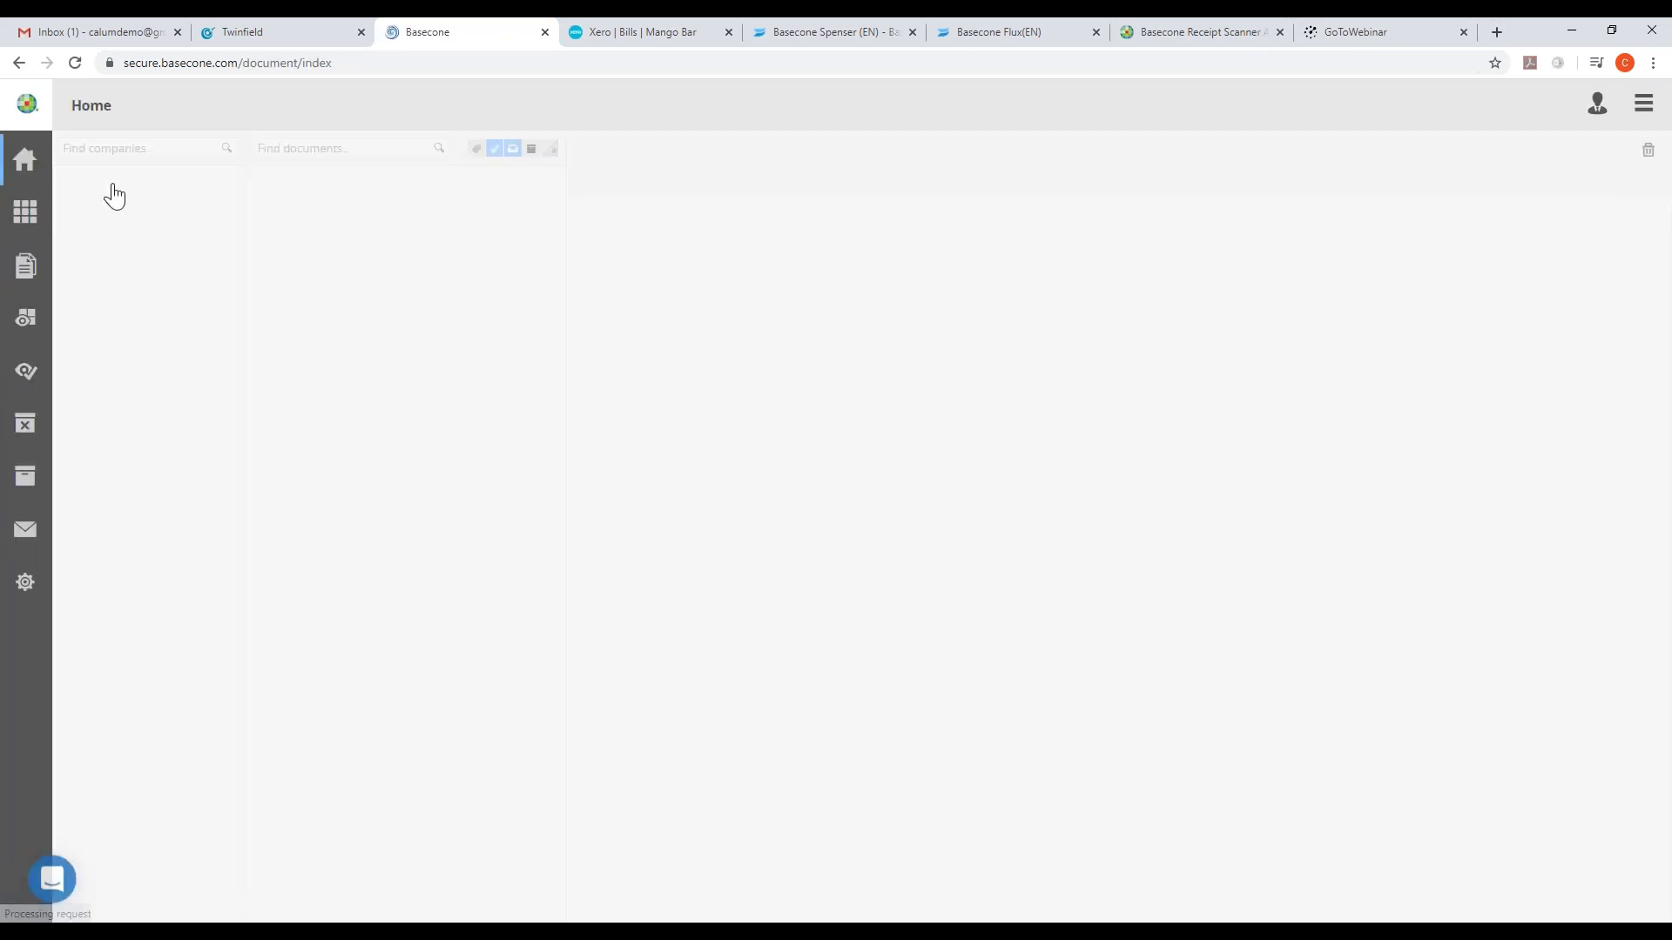
{"action": "left_click", "coordinate": [25, 477]}
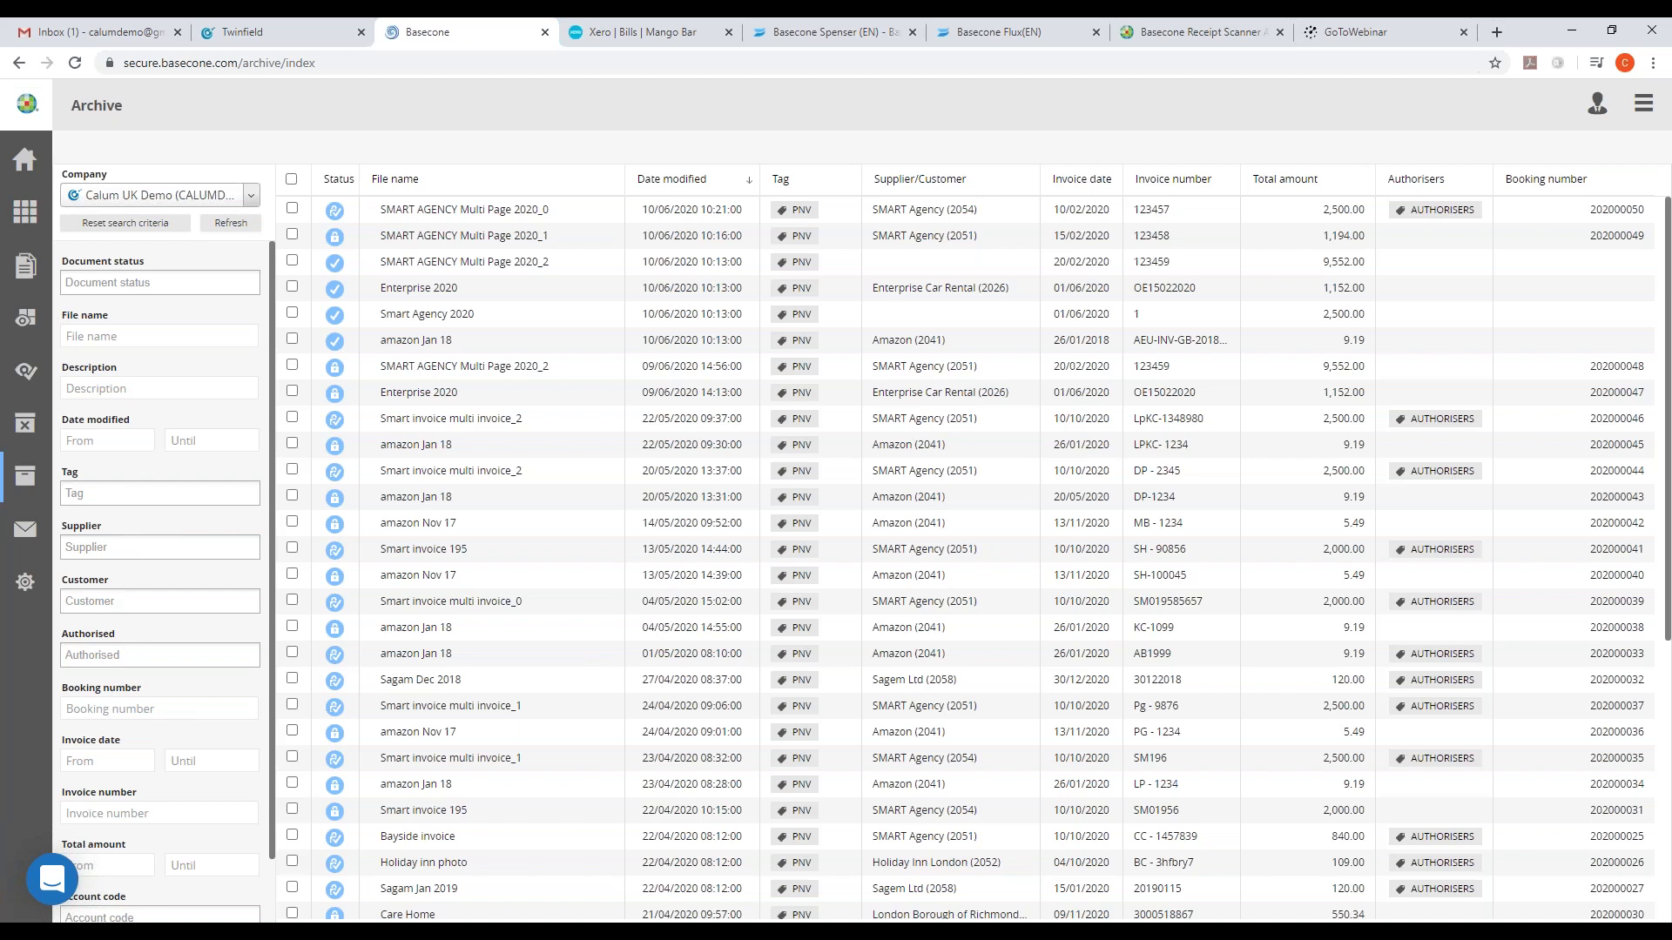
{"action": "left_click", "coordinate": [118, 548]}
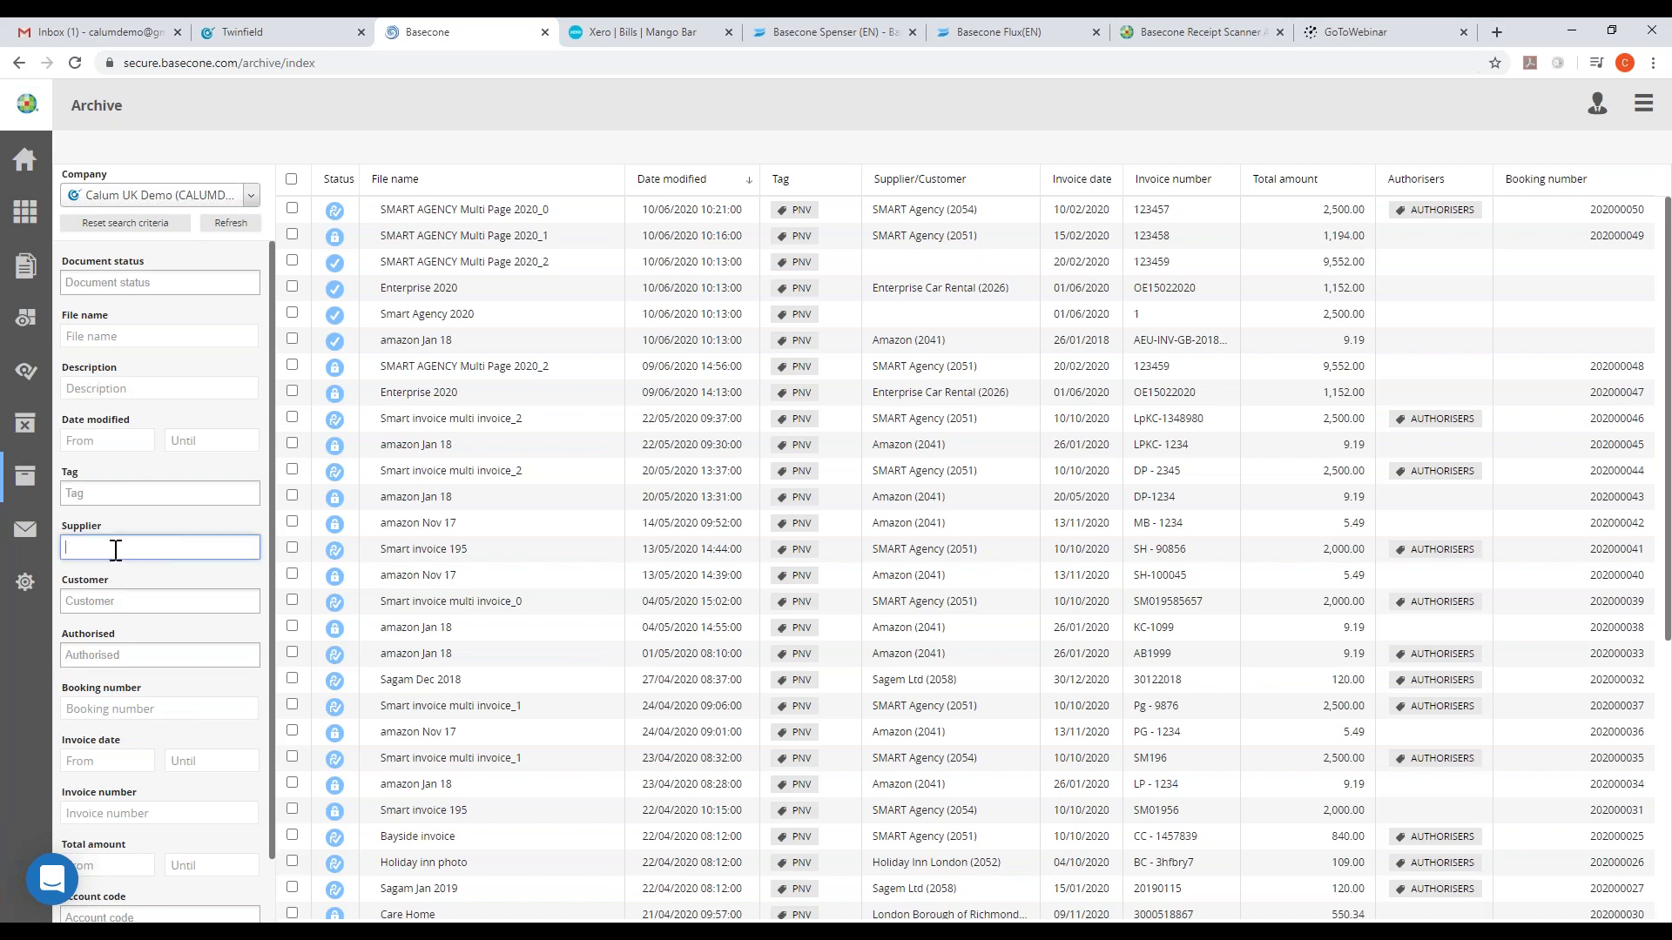
{"action": "type", "text": "amazon"}
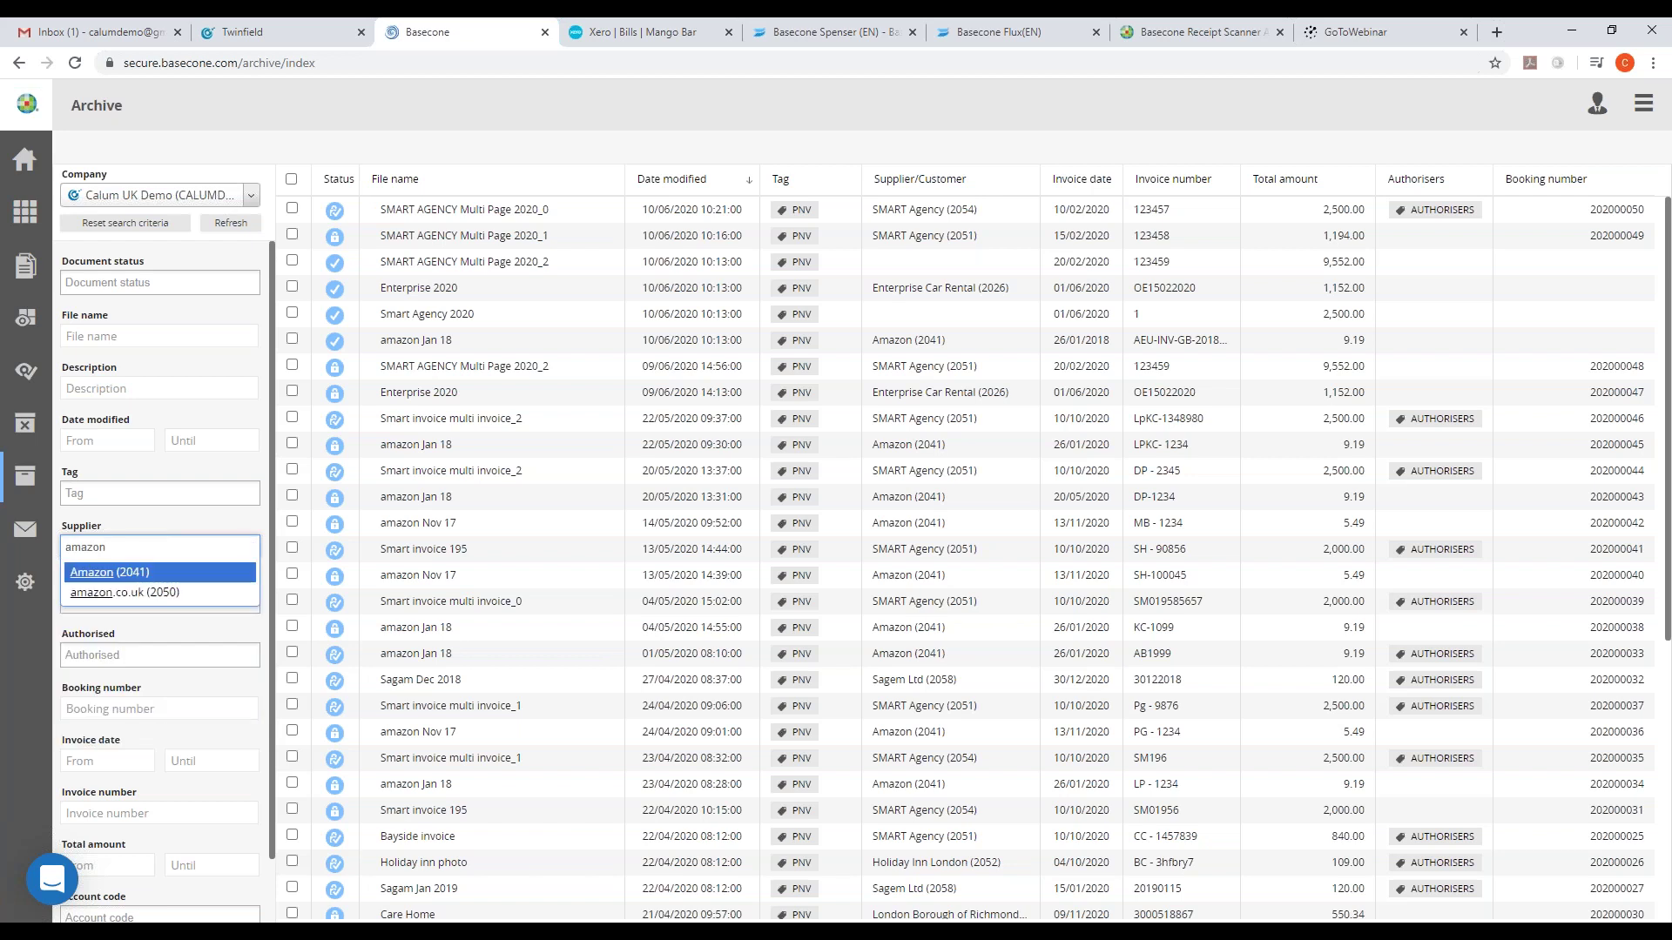
{"action": "left_click", "coordinate": [115, 567]}
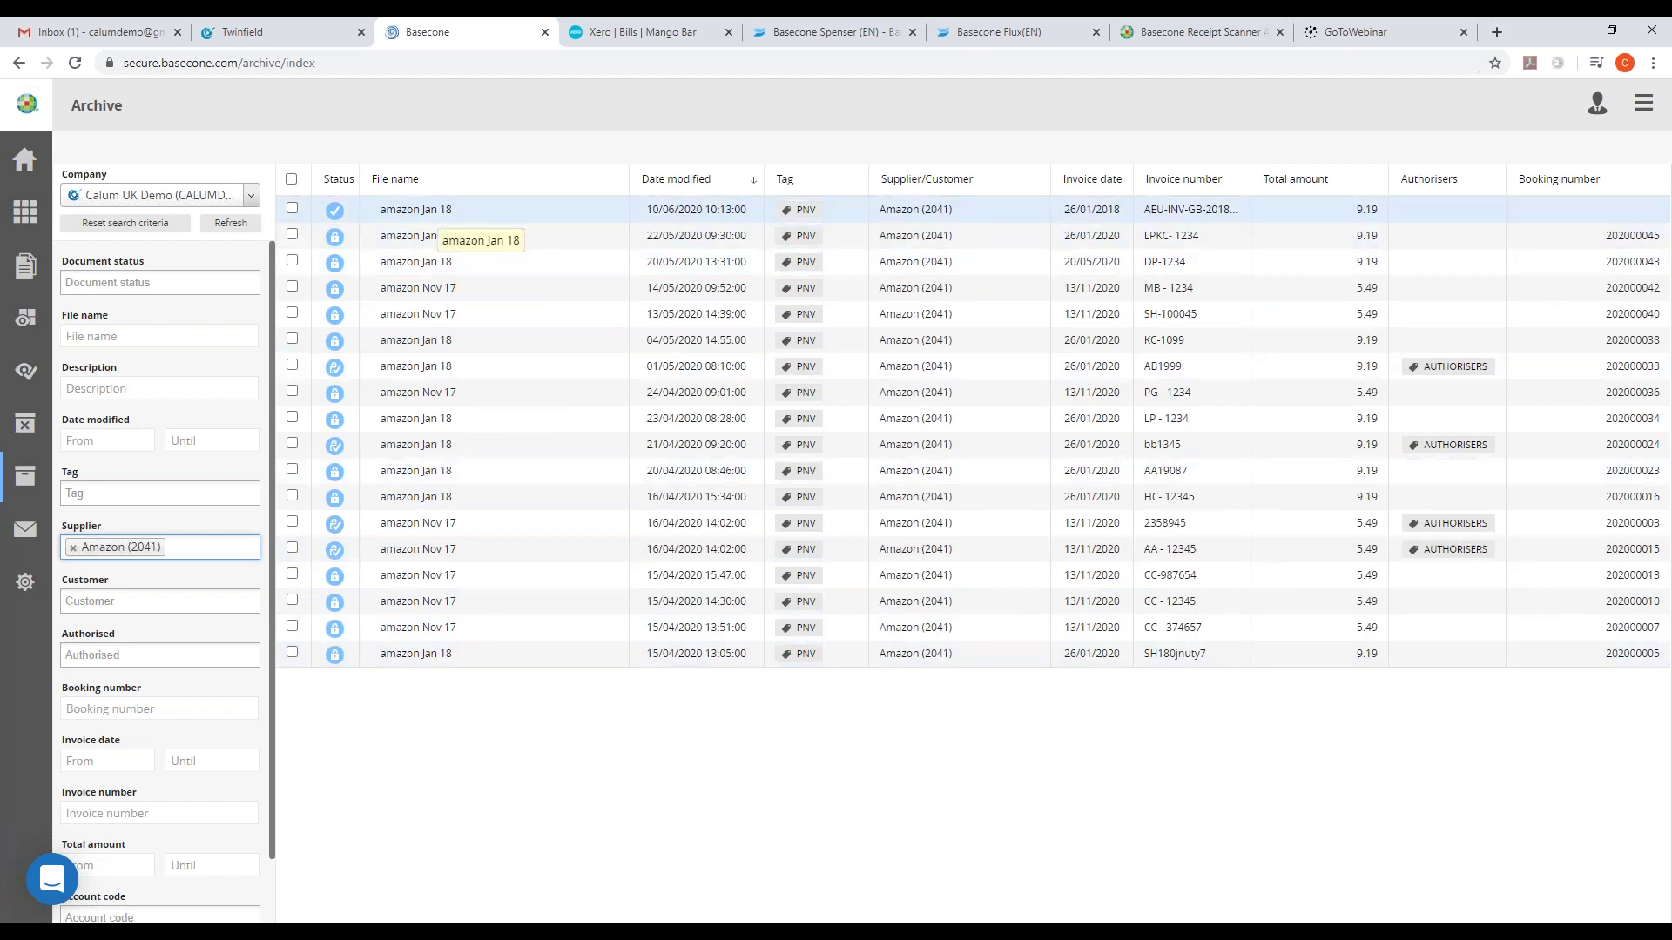
- Start the webinar slide show from slide 8, 'Real time. Efficient. Effortless.'
{"action": "left_click", "coordinate": [344, 26]}
{"action": "left_click", "coordinate": [383, 24]}
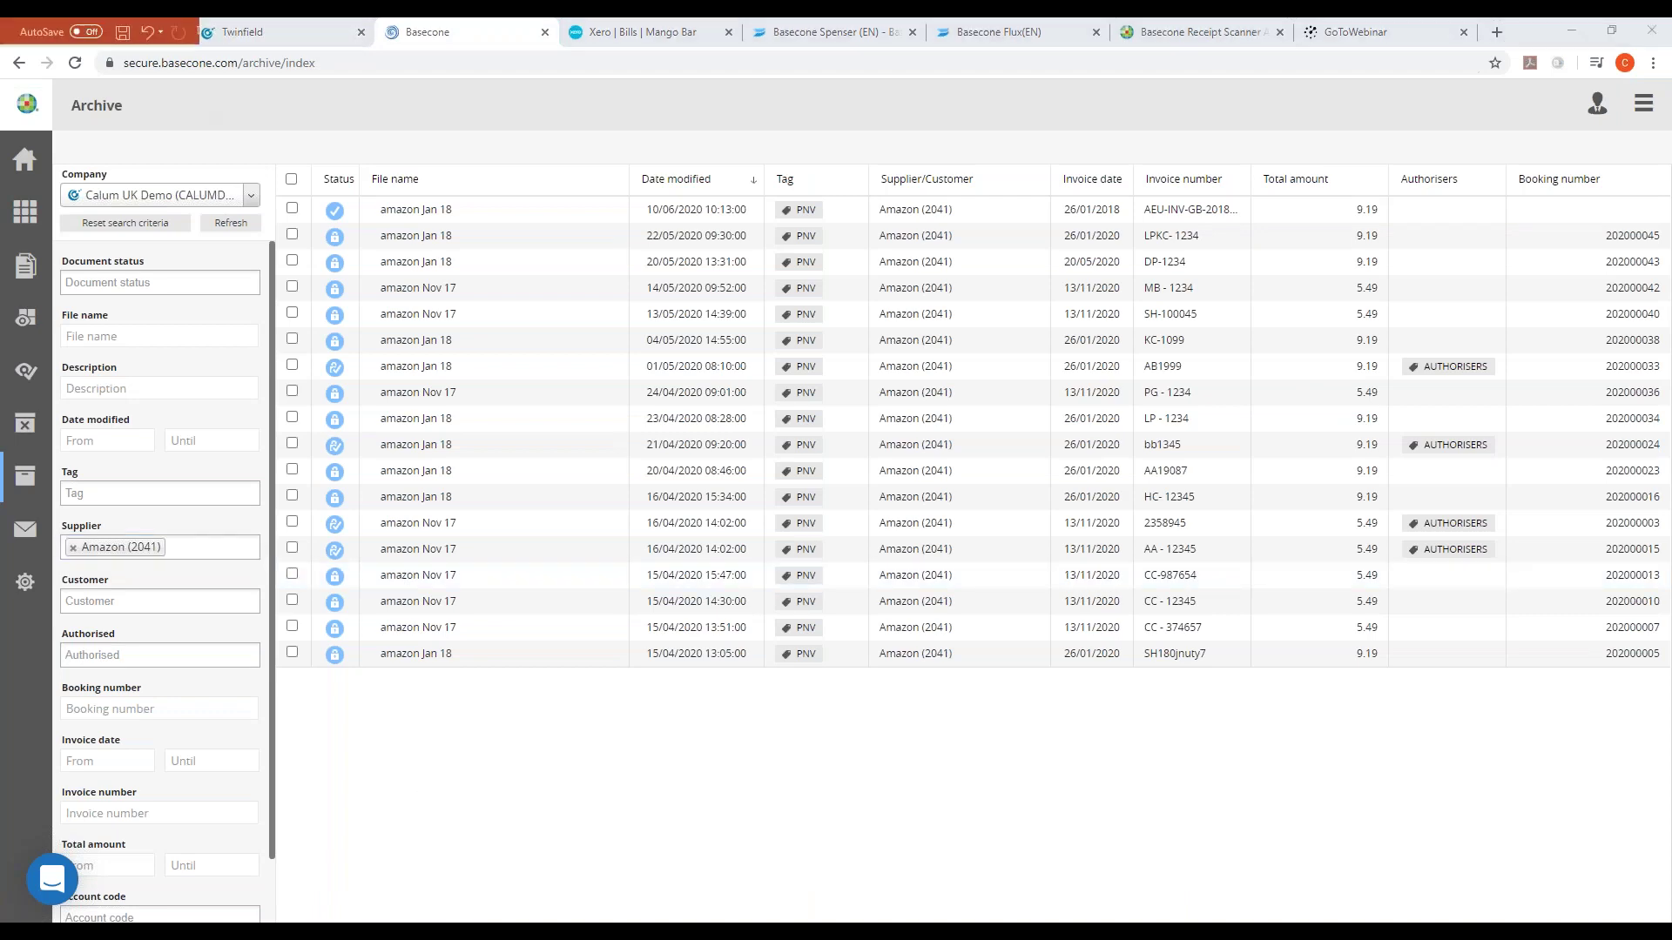
{"action": "key", "text": "alt+Tab"}
{"action": "left_click", "coordinate": [102, 850]}
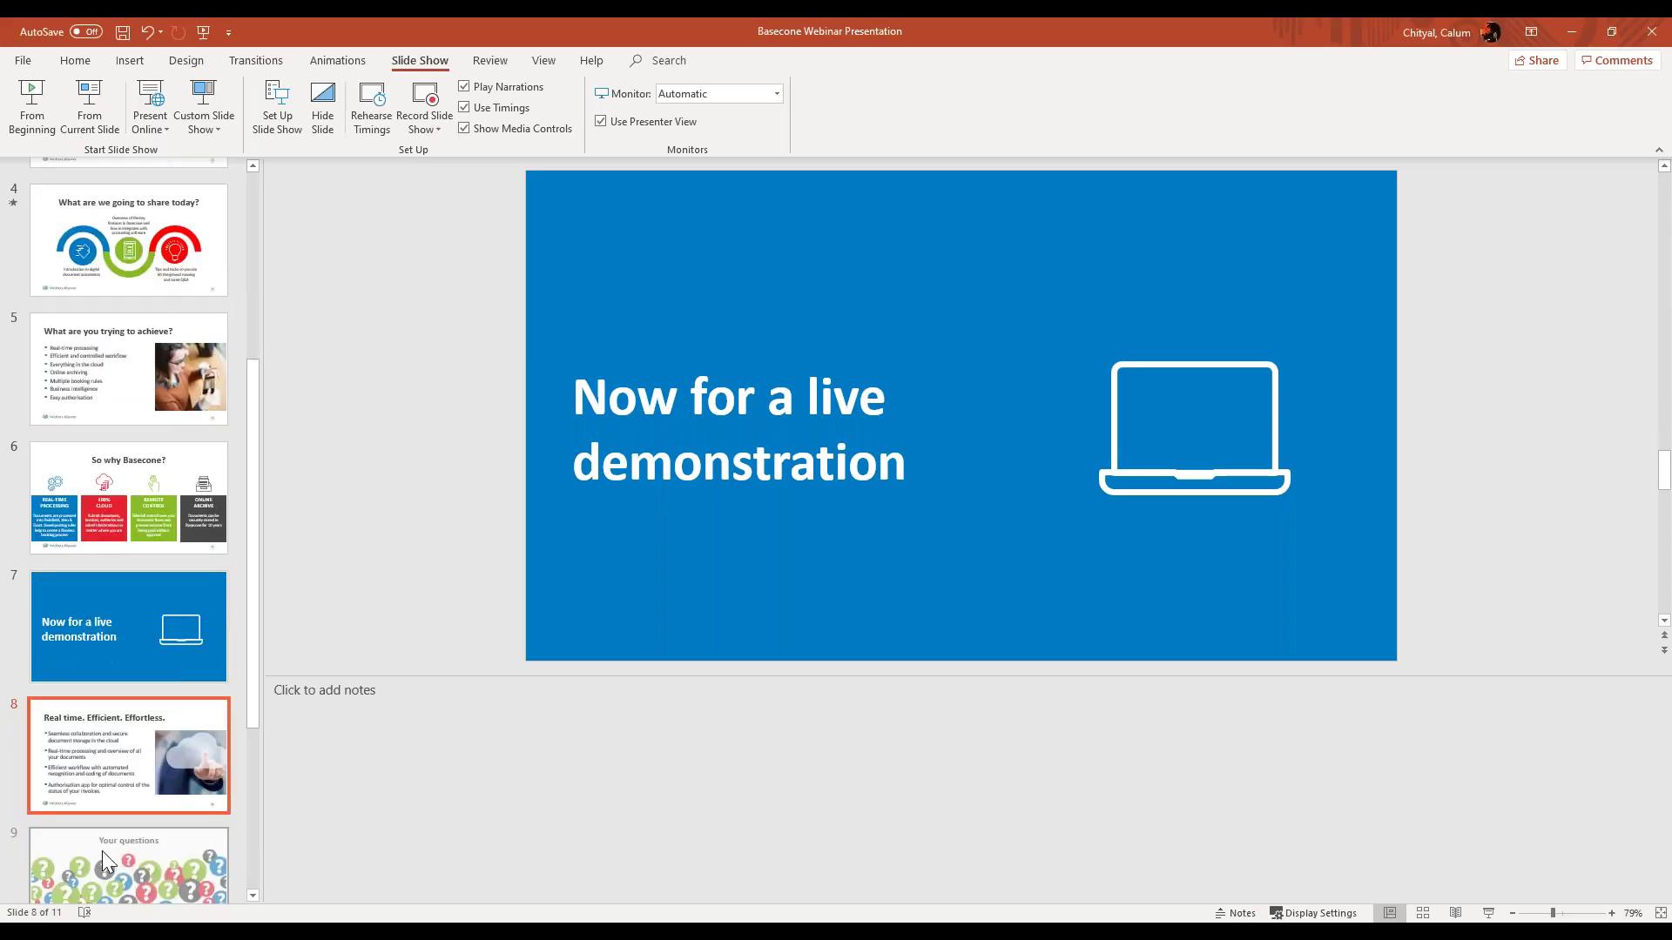
{"action": "left_click", "coordinate": [80, 110]}
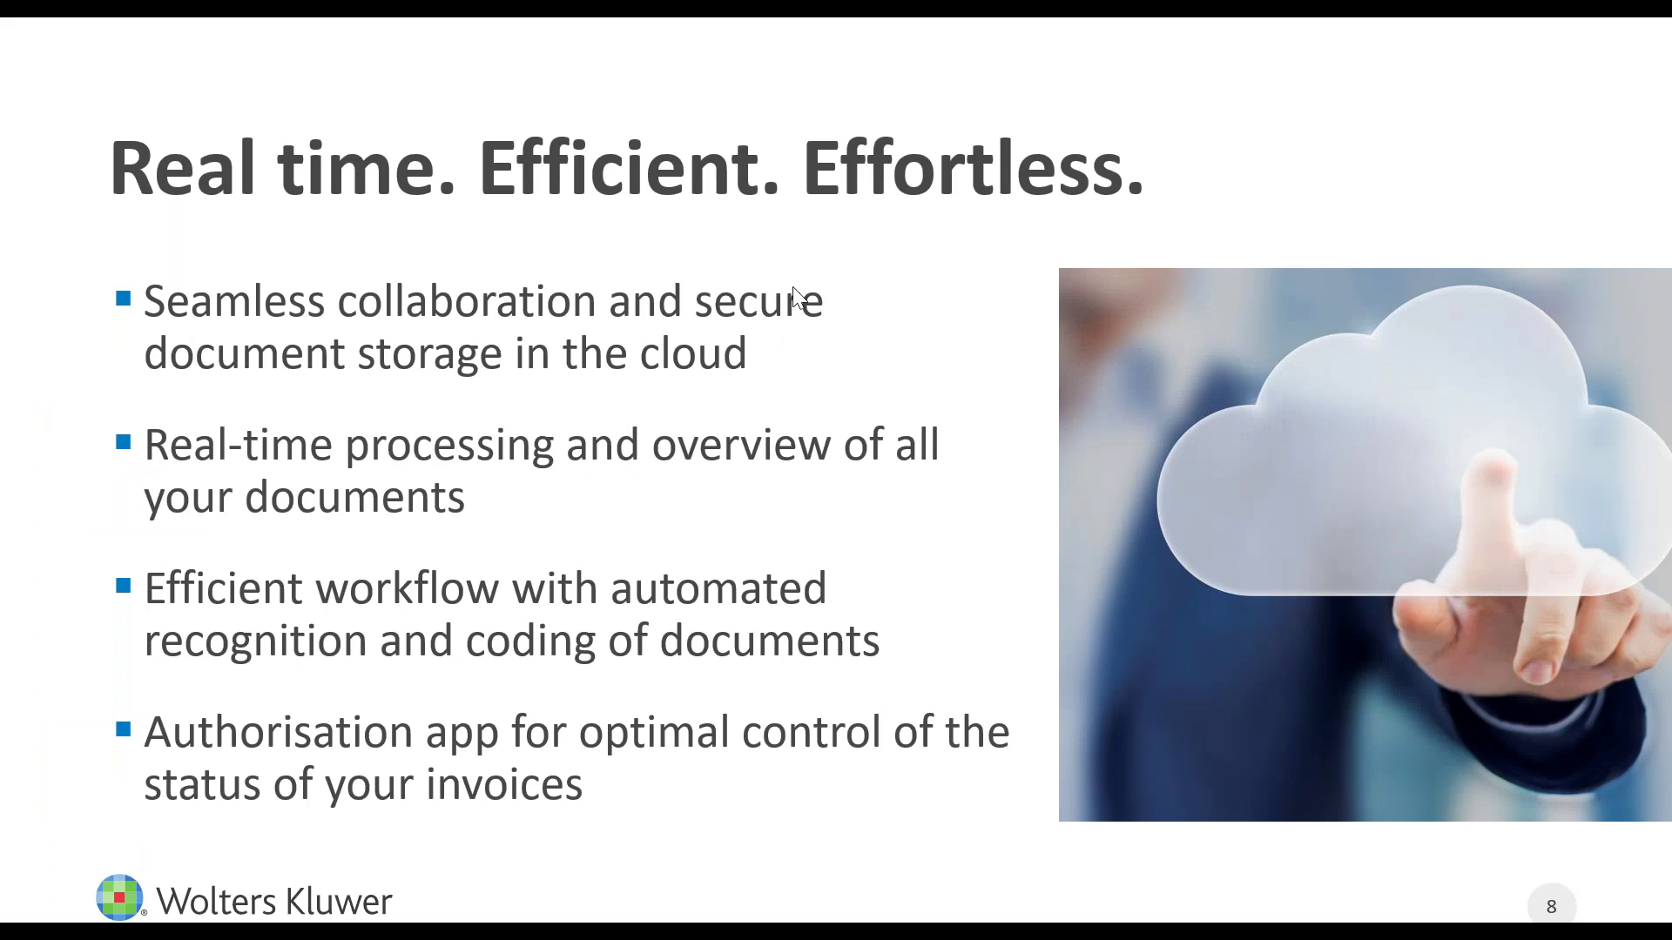